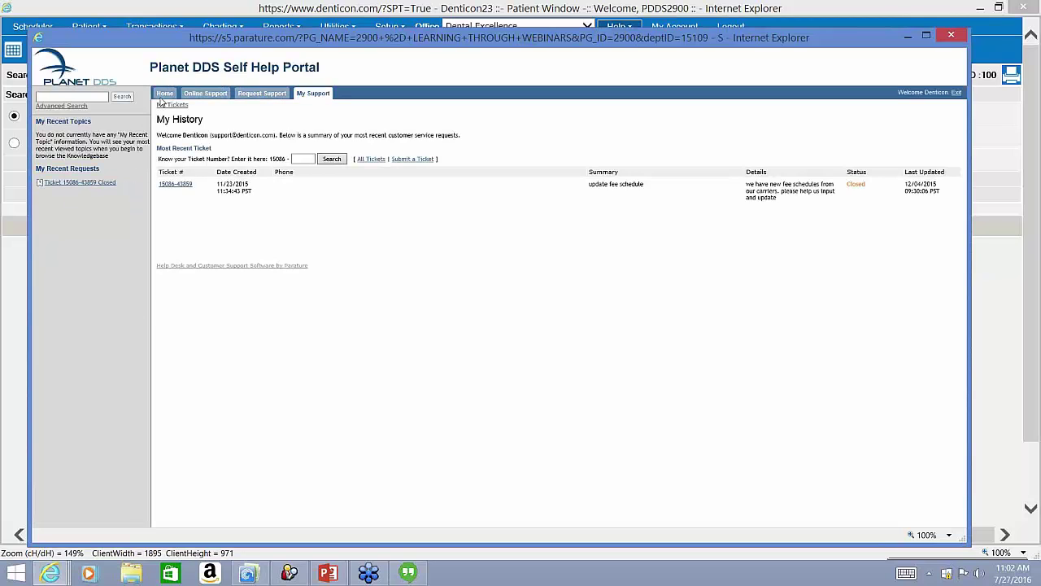
Open the Webinars list under Videos in the Self Help Portal's knowledge base
click(164, 96)
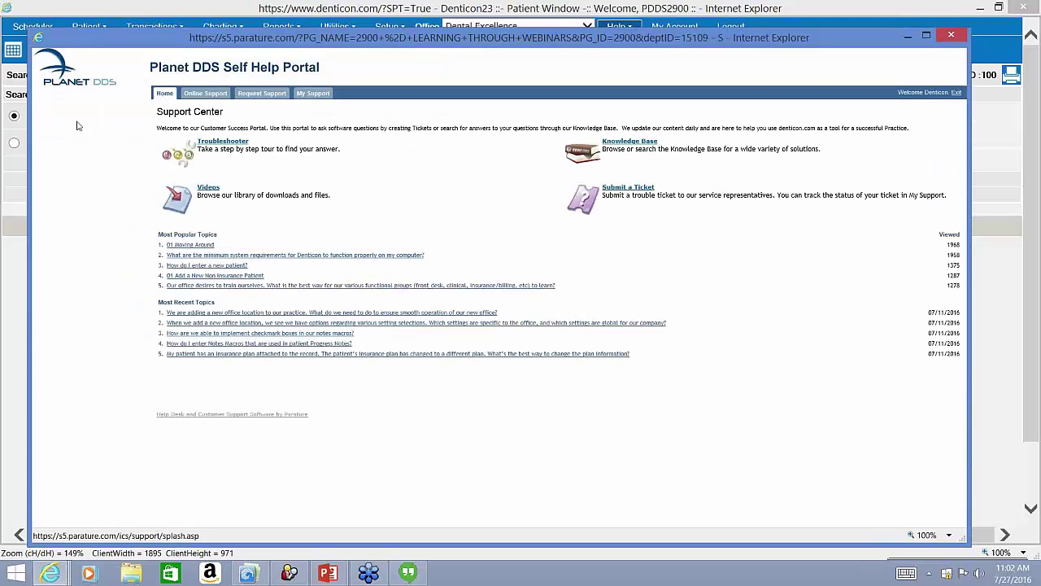
click(66, 133)
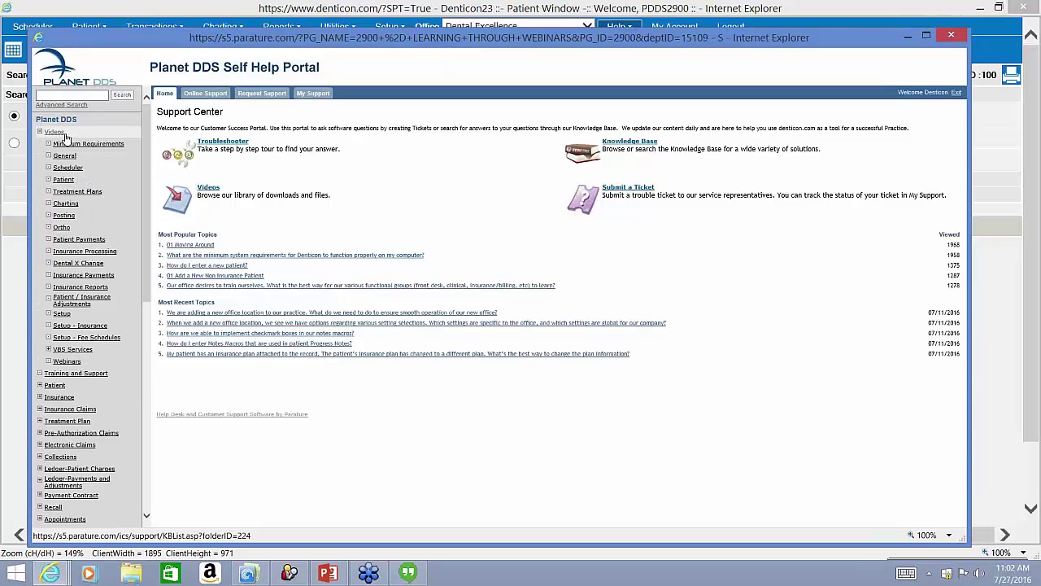
click(70, 361)
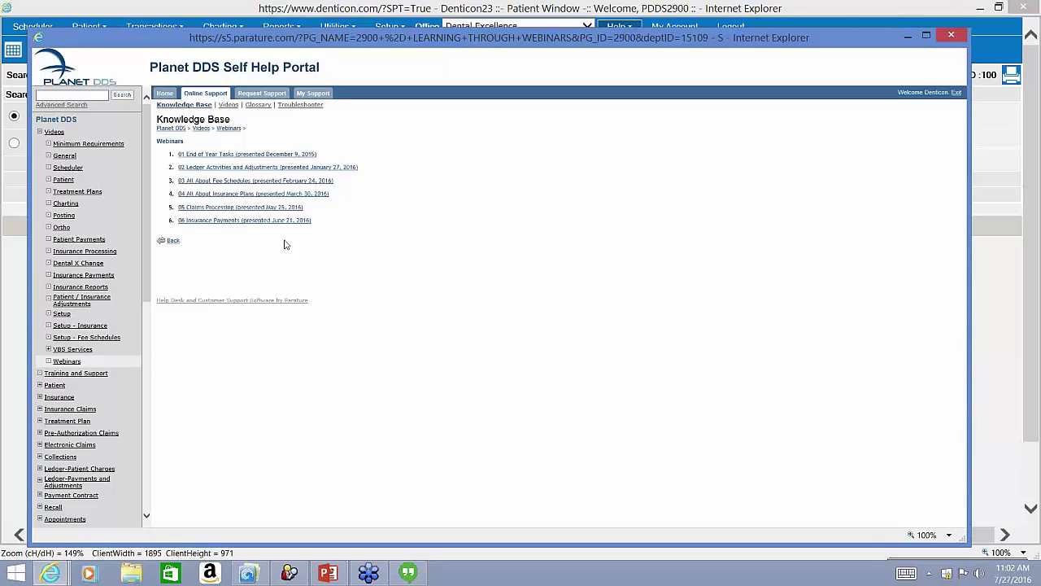
View the Submit a Ticket form from the Support Center and return to the portal's home page
click(166, 94)
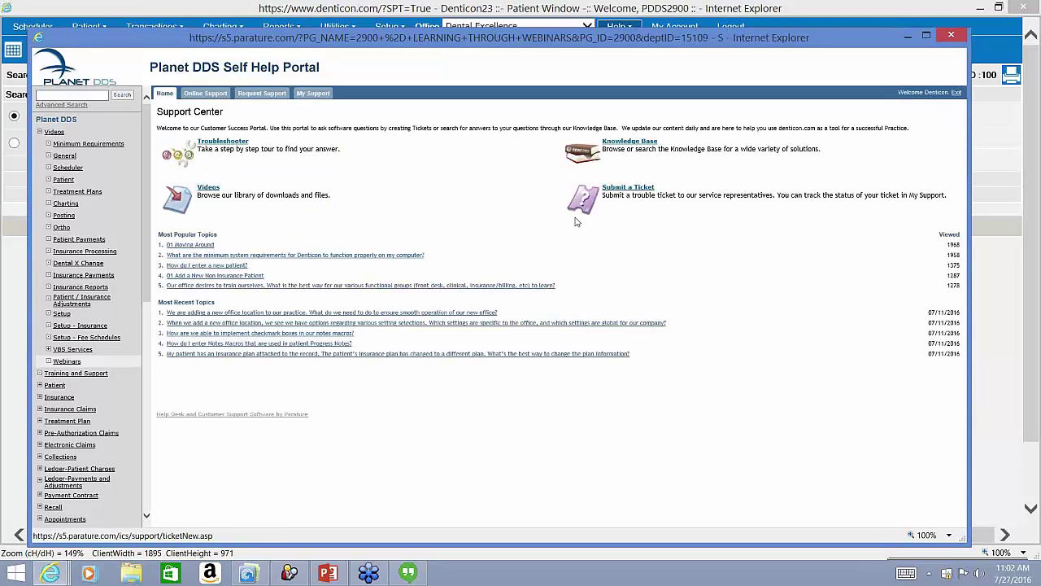
click(638, 187)
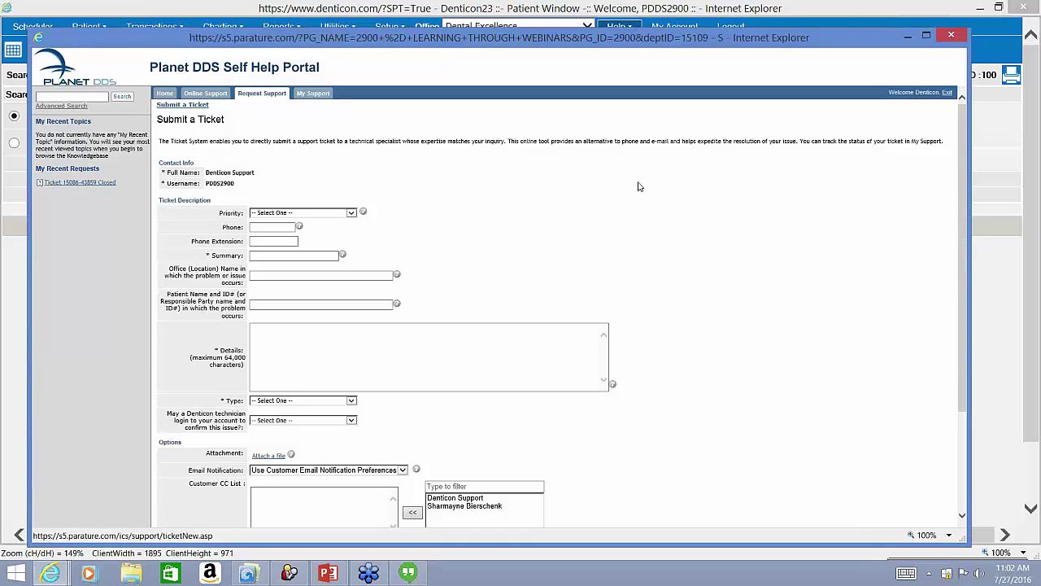
click(164, 94)
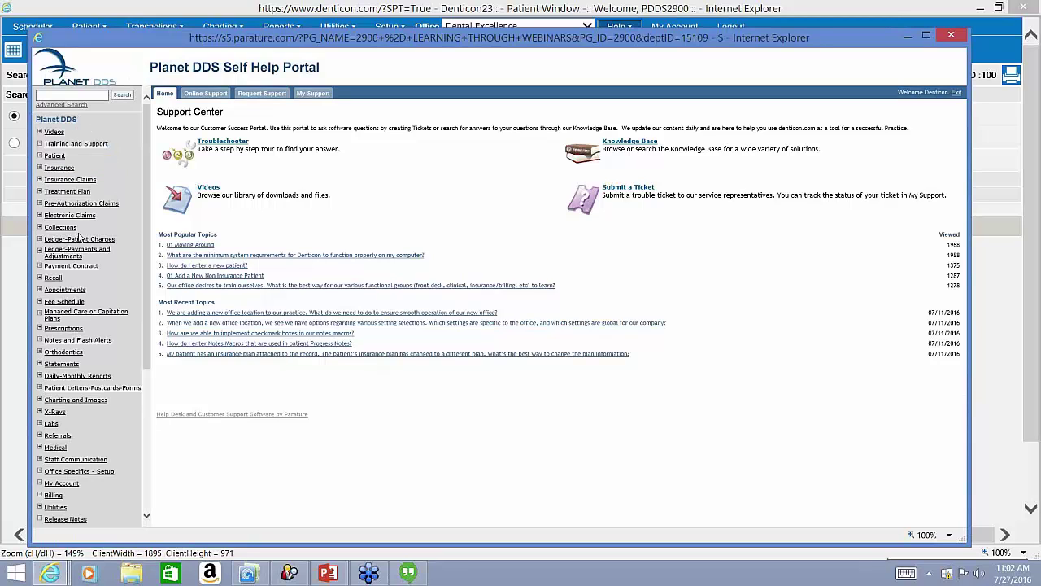
Browse both pages of Daily Reports articles in the knowledge base's Daily-Monthly Reports section
click(74, 377)
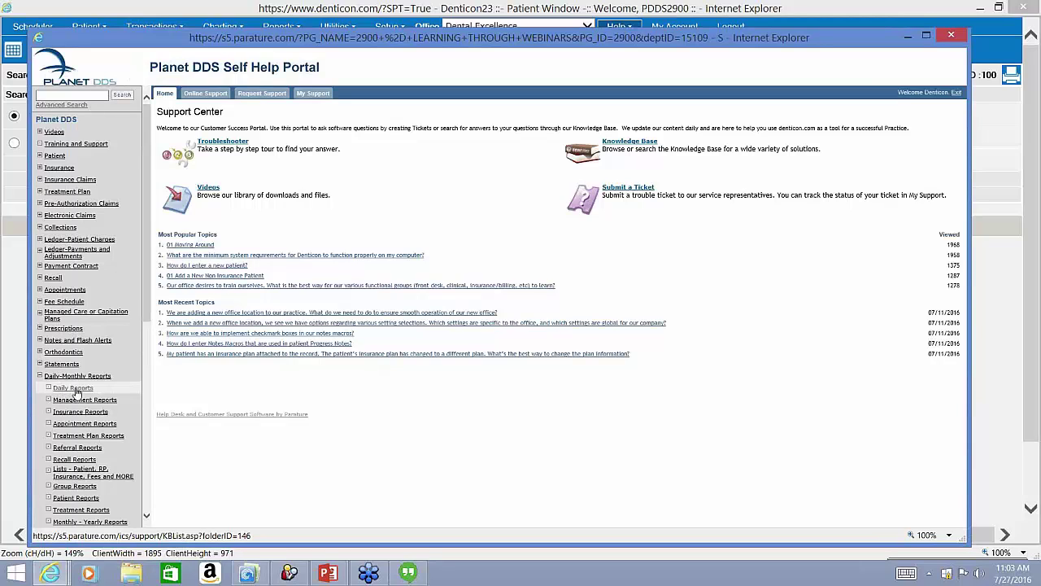
click(79, 394)
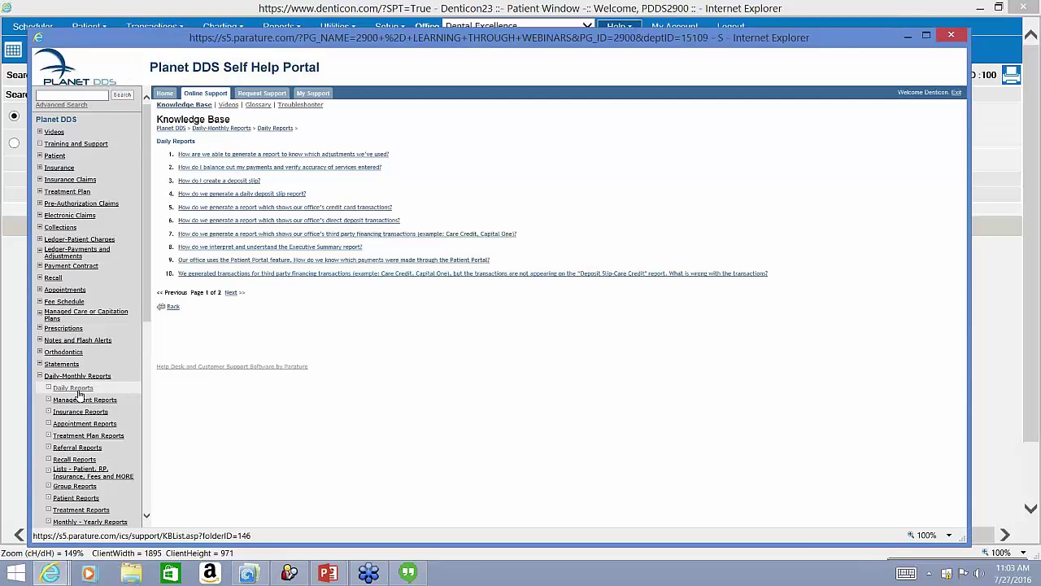
click(231, 292)
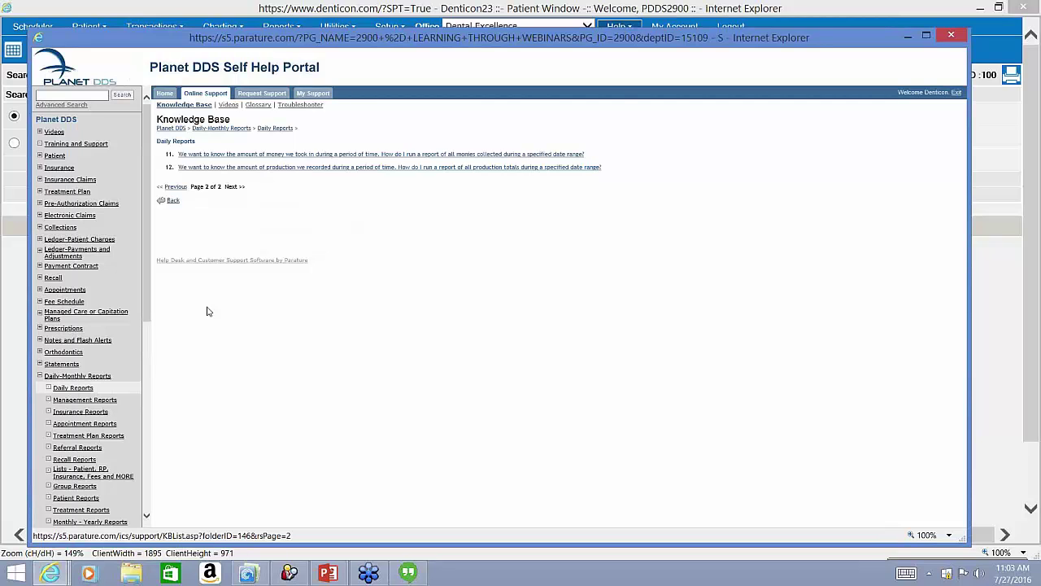
click(178, 209)
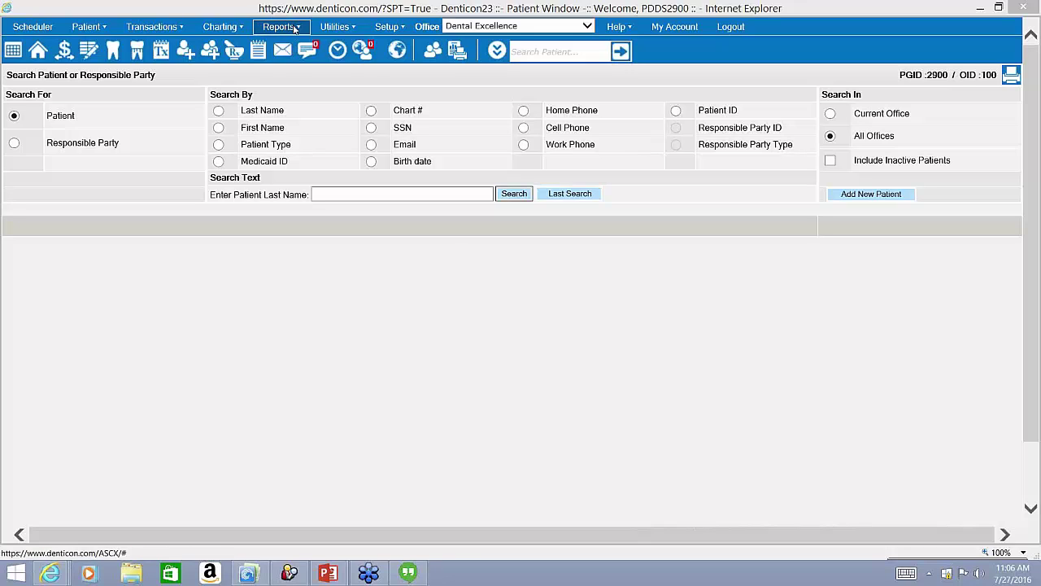
Open Denticon's Daily Reports and select the Daily Journal - Detail report
click(295, 28)
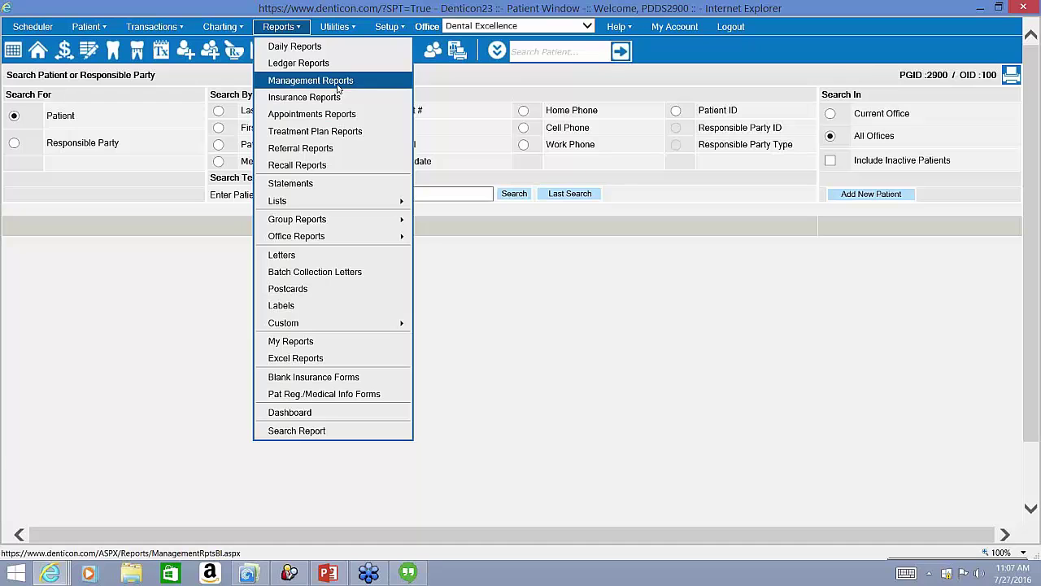
click(330, 55)
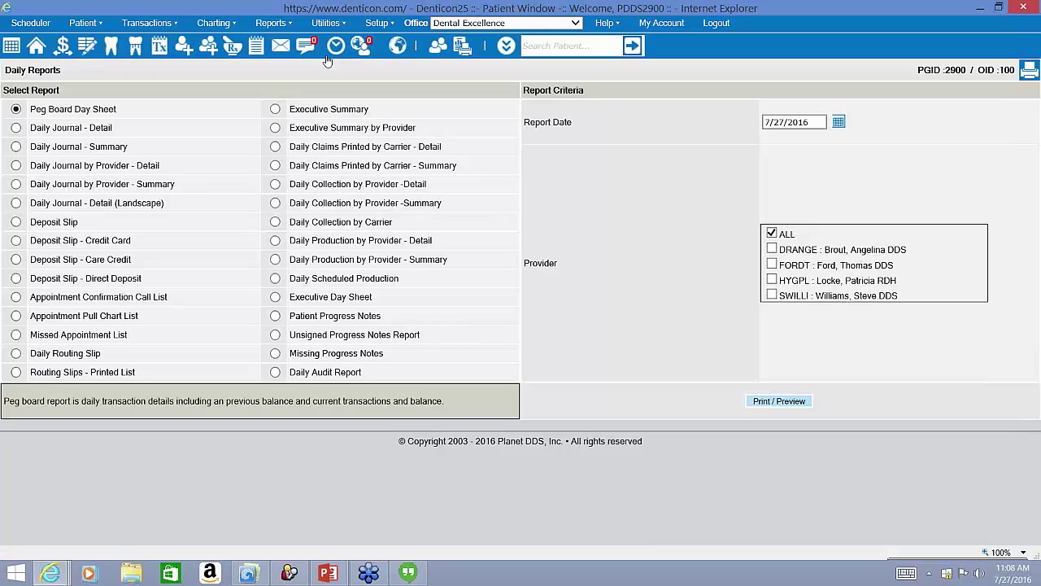
double_click(58, 72)
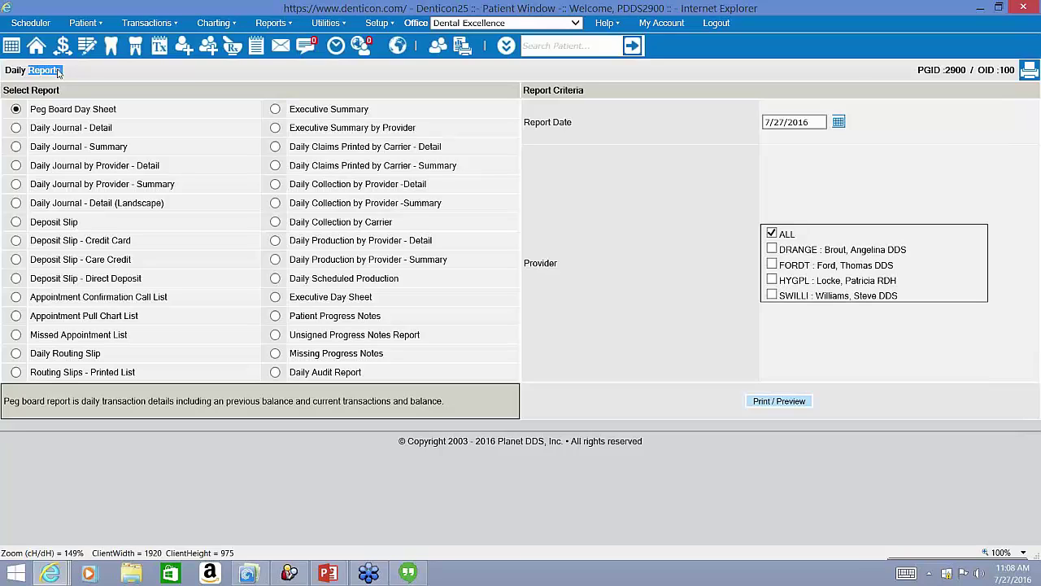
triple_click(57, 73)
click(16, 128)
drag(30, 128, 111, 127)
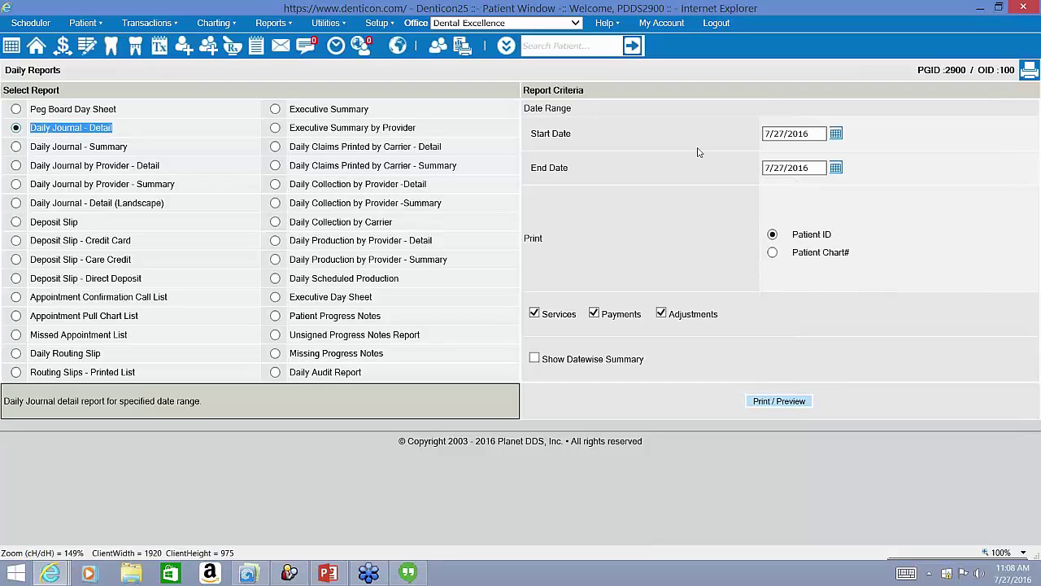
triple_click(539, 137)
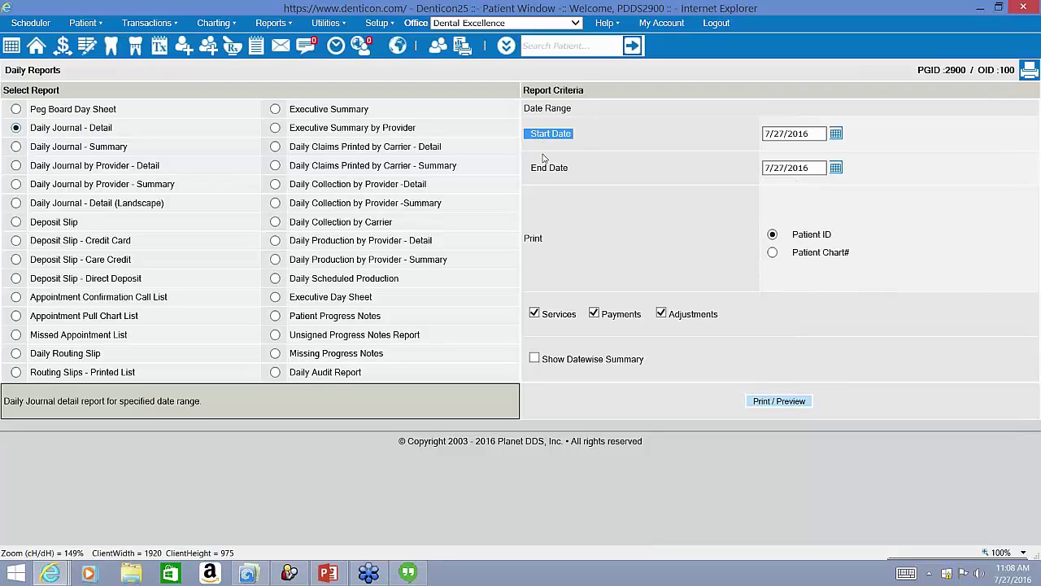
triple_click(544, 165)
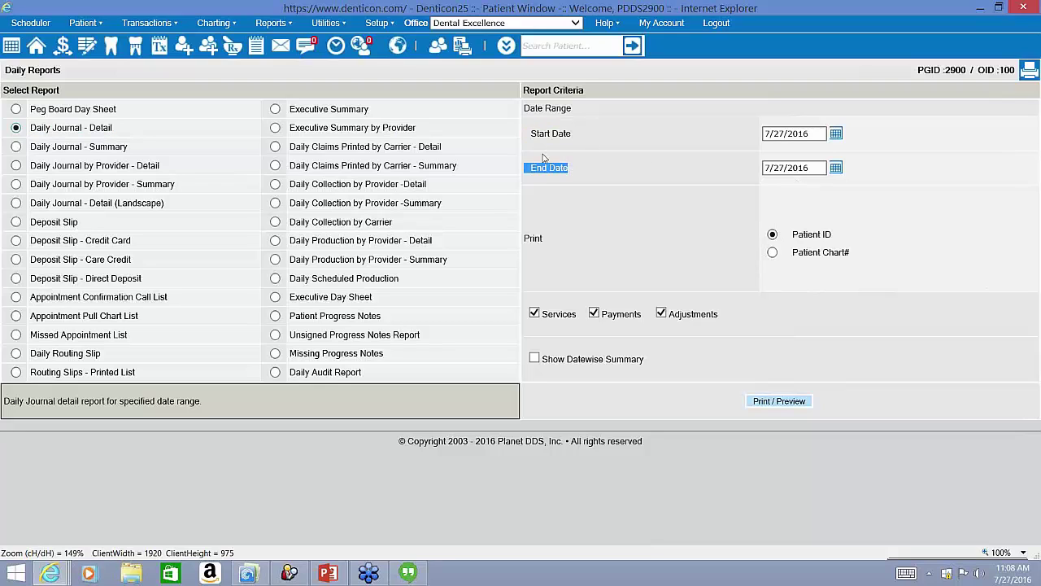
click(842, 33)
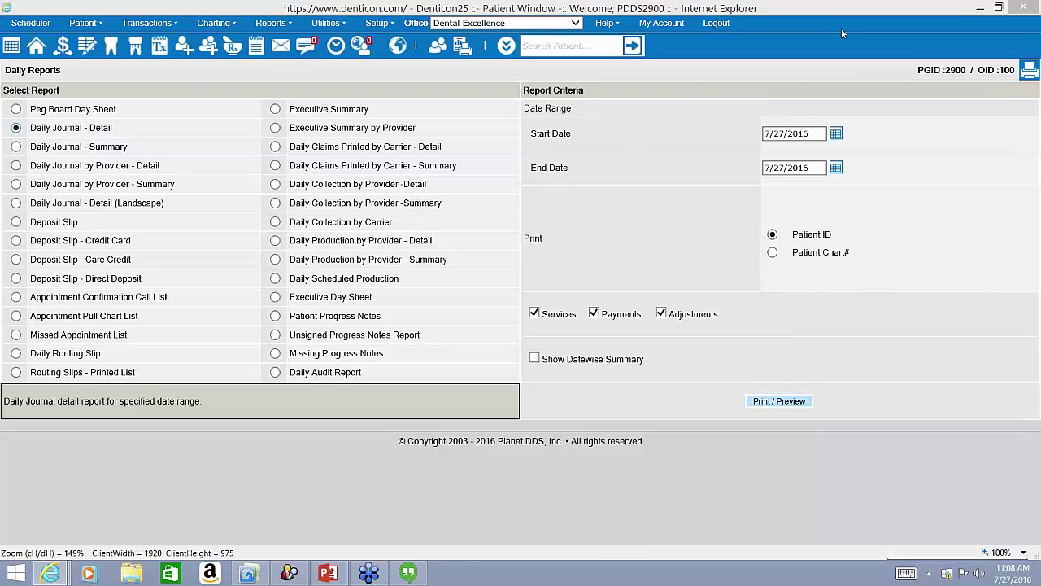
click(842, 34)
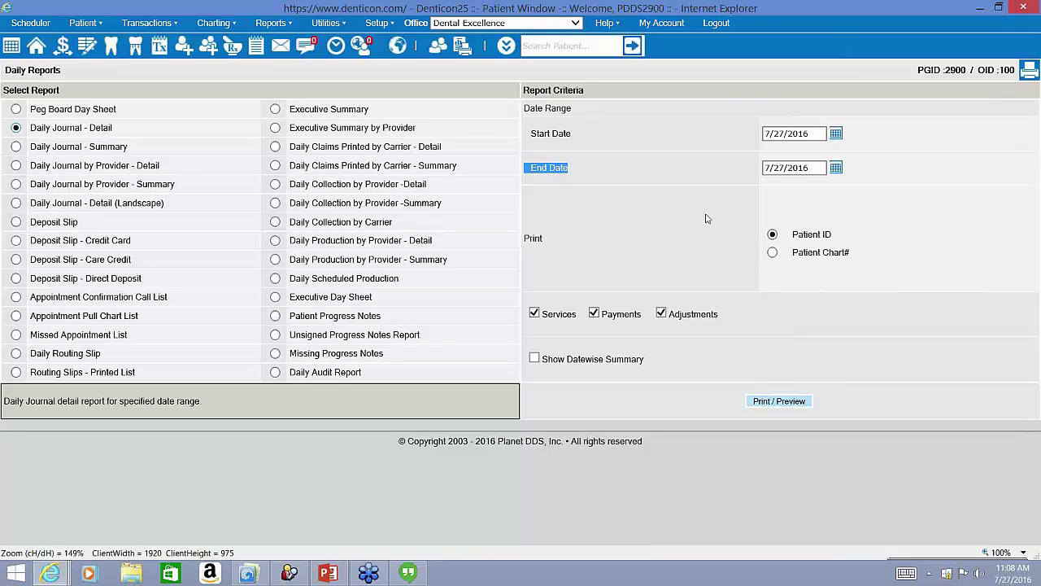
Limit the Daily Journal - Detail report to services by excluding payments and adjustments, and preview it
click(576, 314)
drag(576, 314, 542, 319)
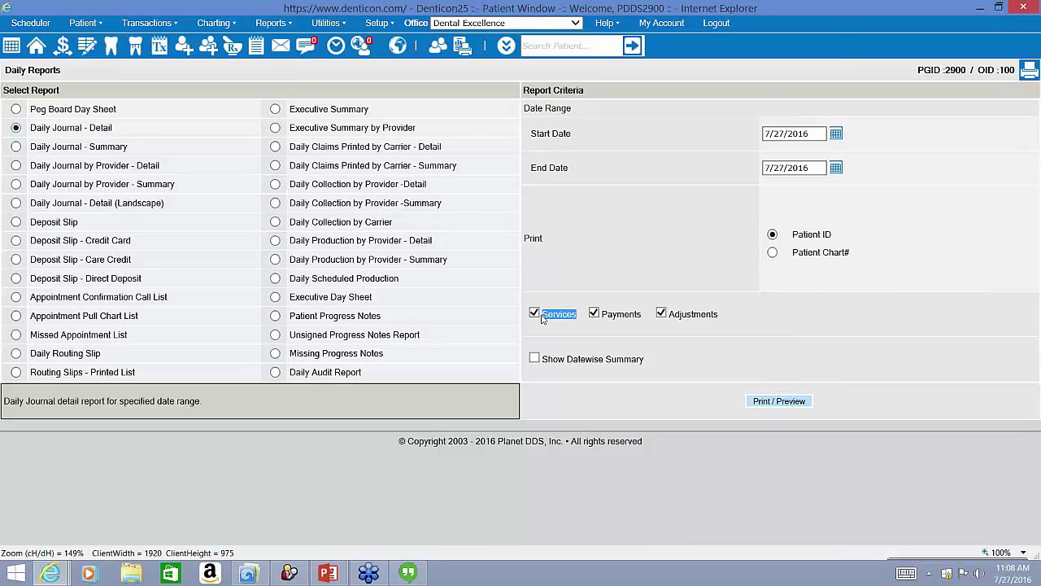
click(595, 314)
click(783, 410)
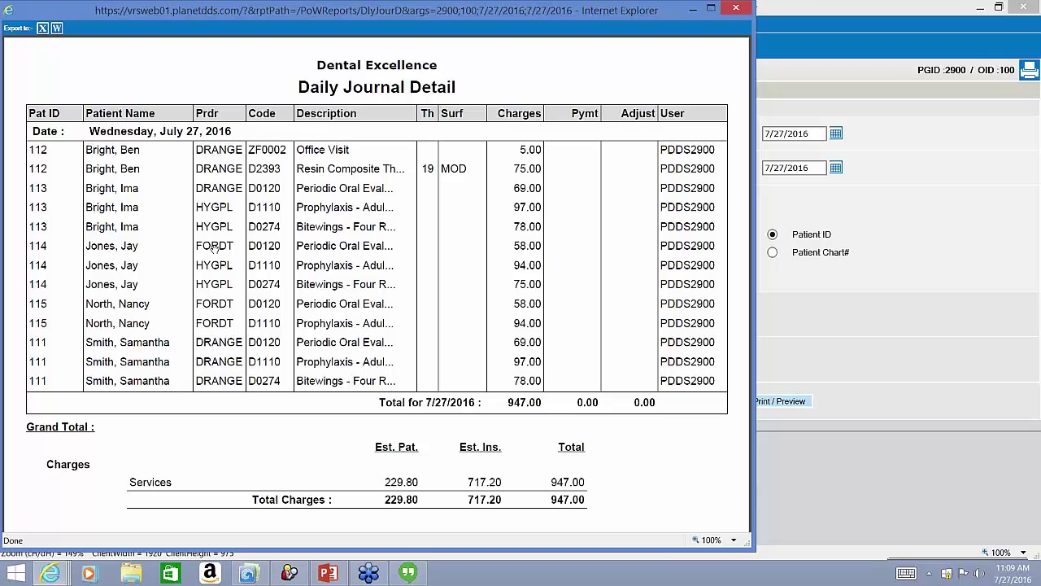
click(833, 311)
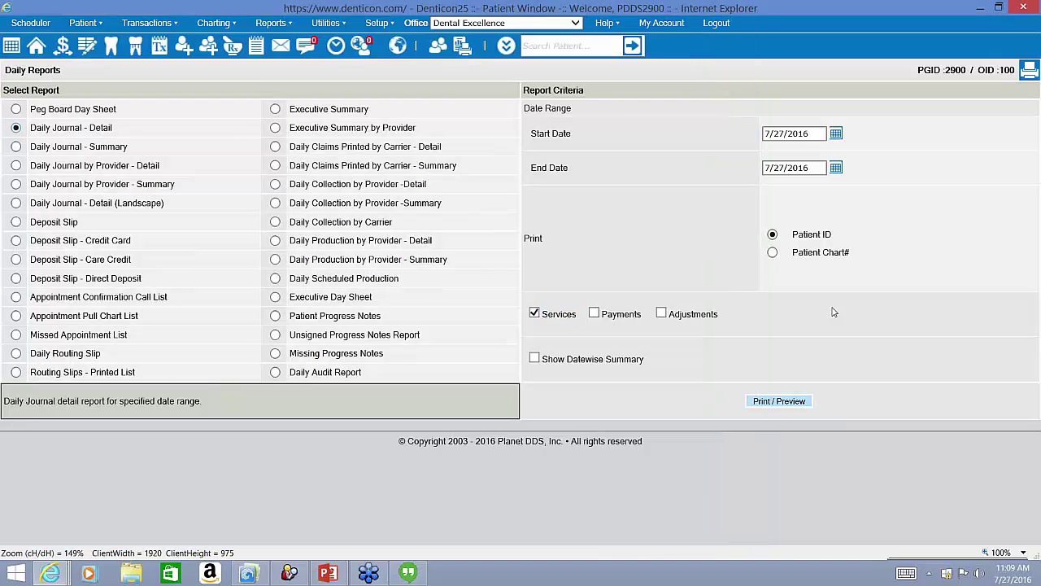
Generate a preview of the Daily Journal by Provider - Detail report for all providers, excluding payments and adjustments
click(16, 165)
drag(33, 165, 174, 171)
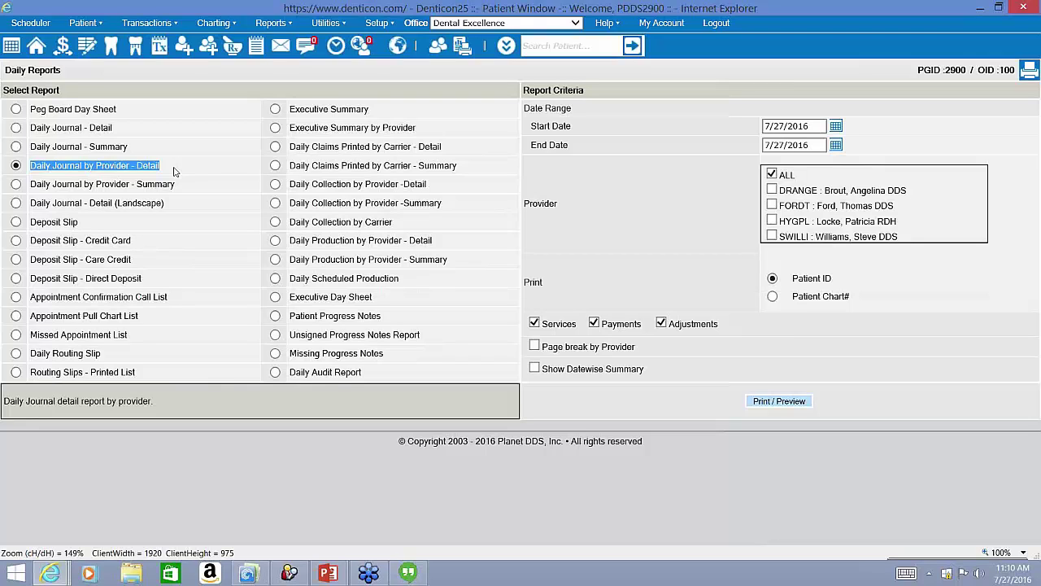
click(593, 323)
click(661, 323)
click(756, 402)
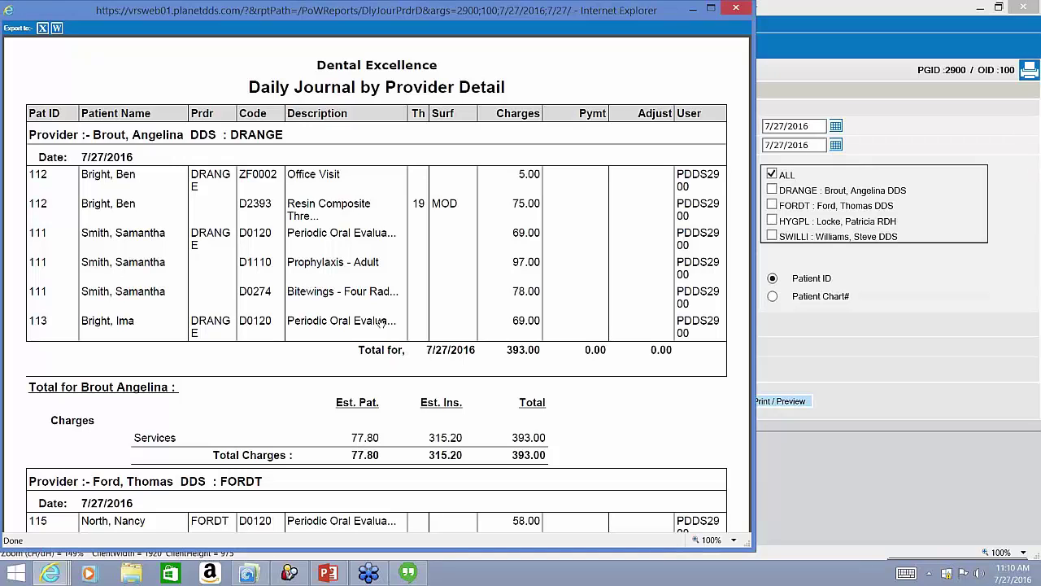
Examine each provider's charges and the grand total in the Daily Journal by Provider Detail preview, and return to the report criteria
scroll(381, 323, down, 1)
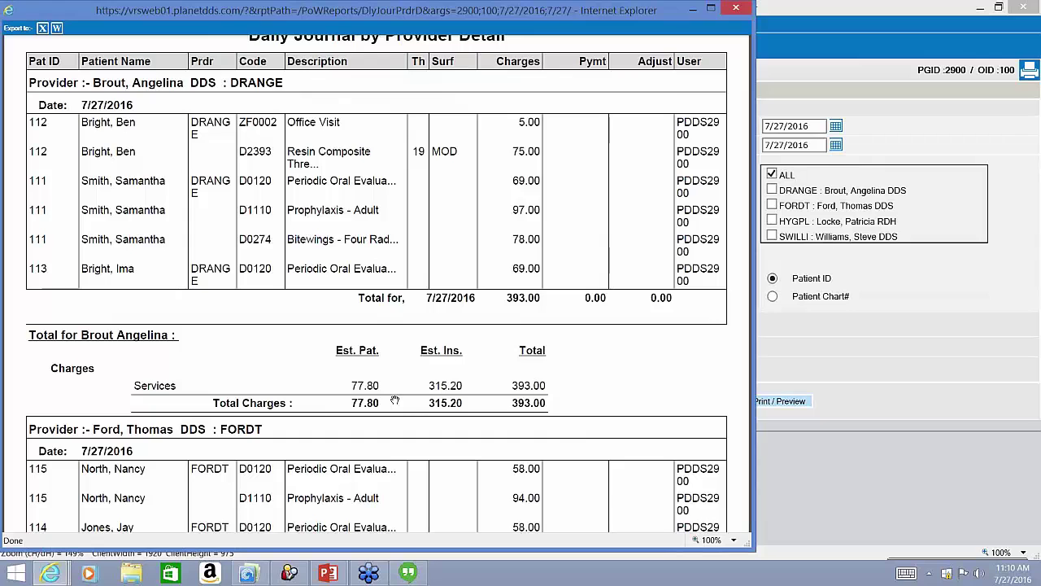
scroll(393, 399, down, 3)
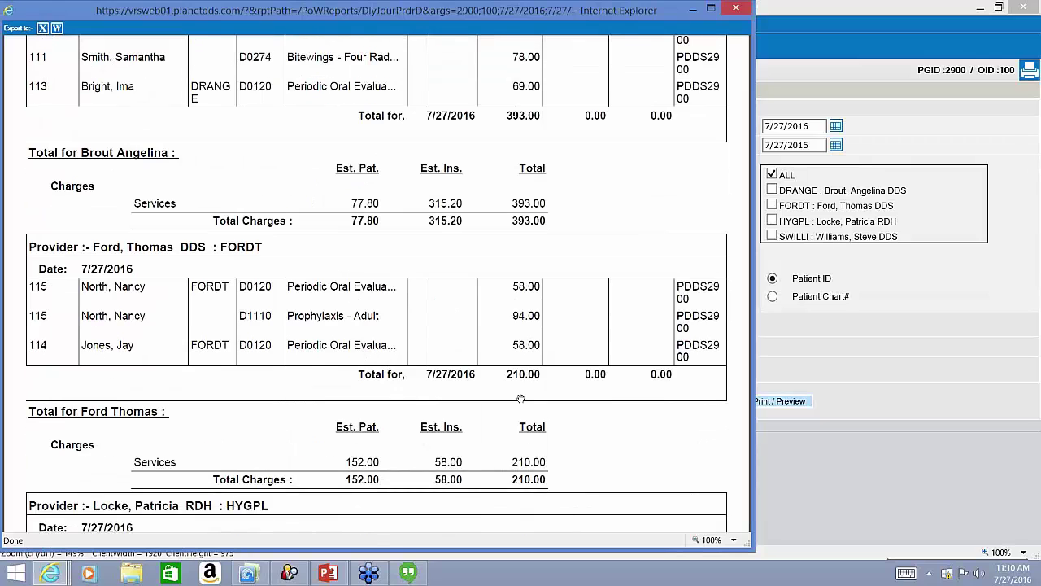
scroll(416, 420, down, 1)
scroll(415, 420, down, 3)
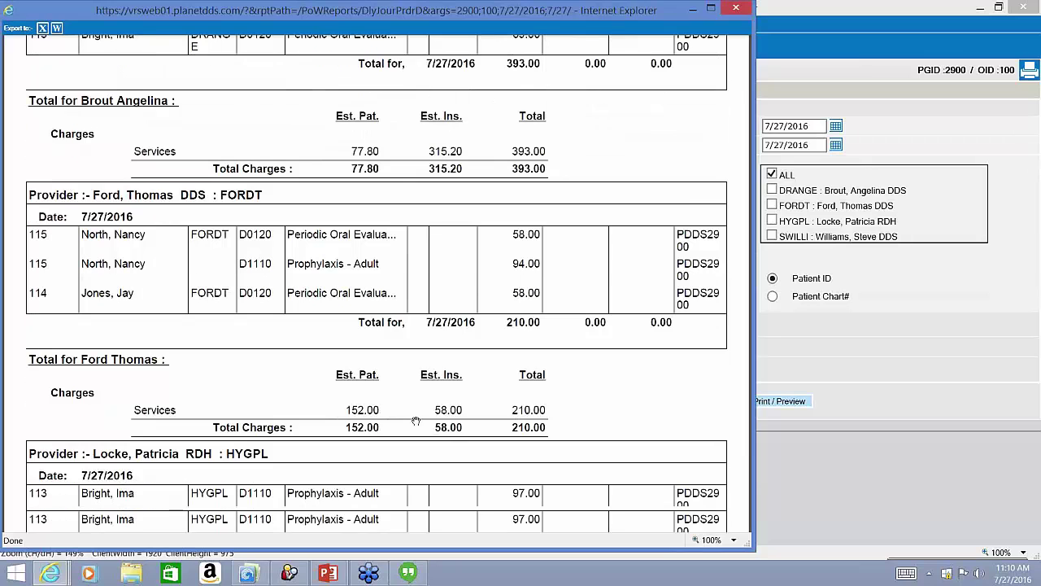
scroll(304, 401, down, 6)
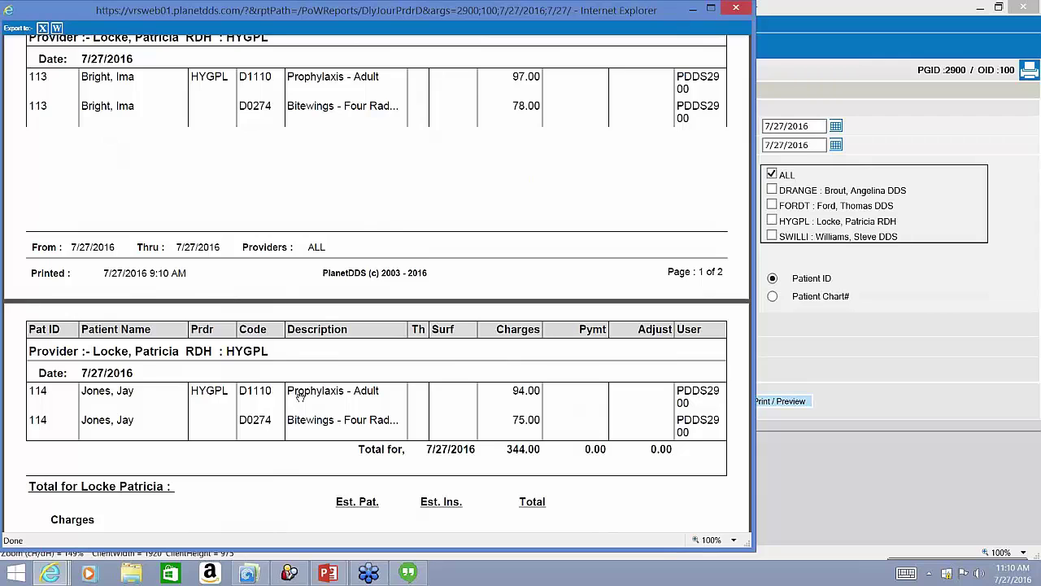
scroll(299, 394, down, 3)
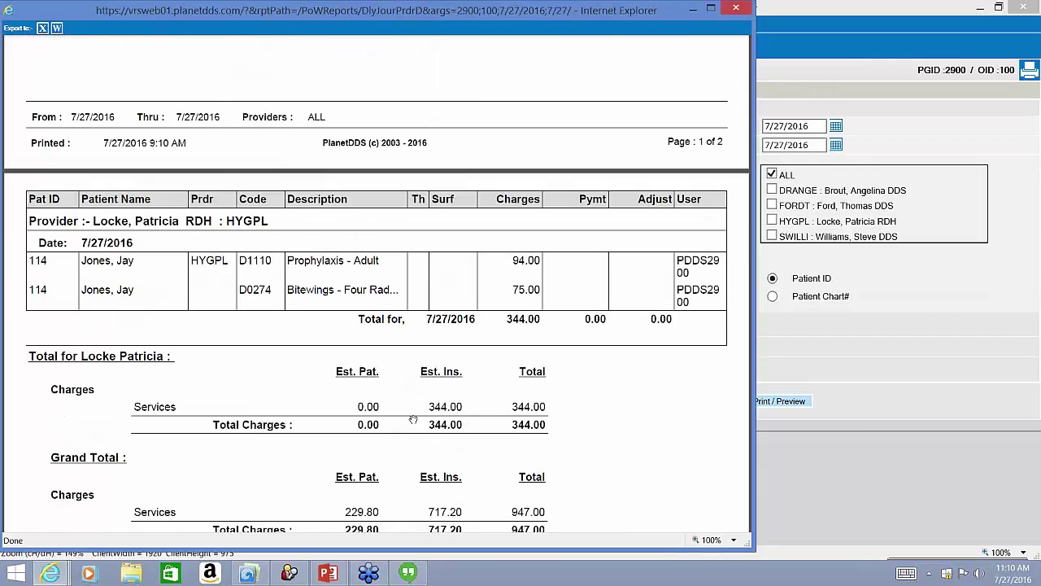
scroll(281, 435, down, 2)
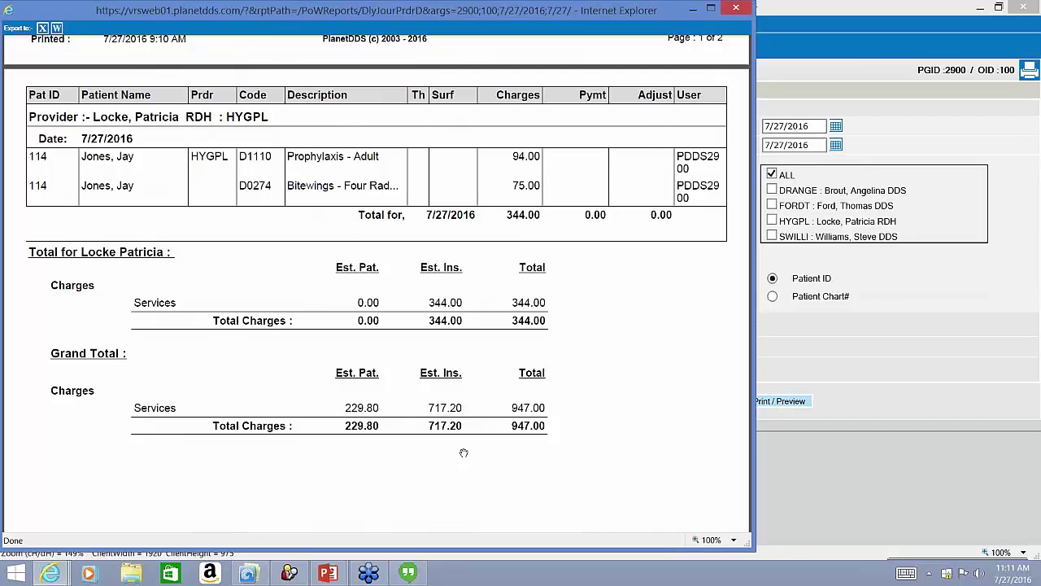
scroll(463, 452, up, 8)
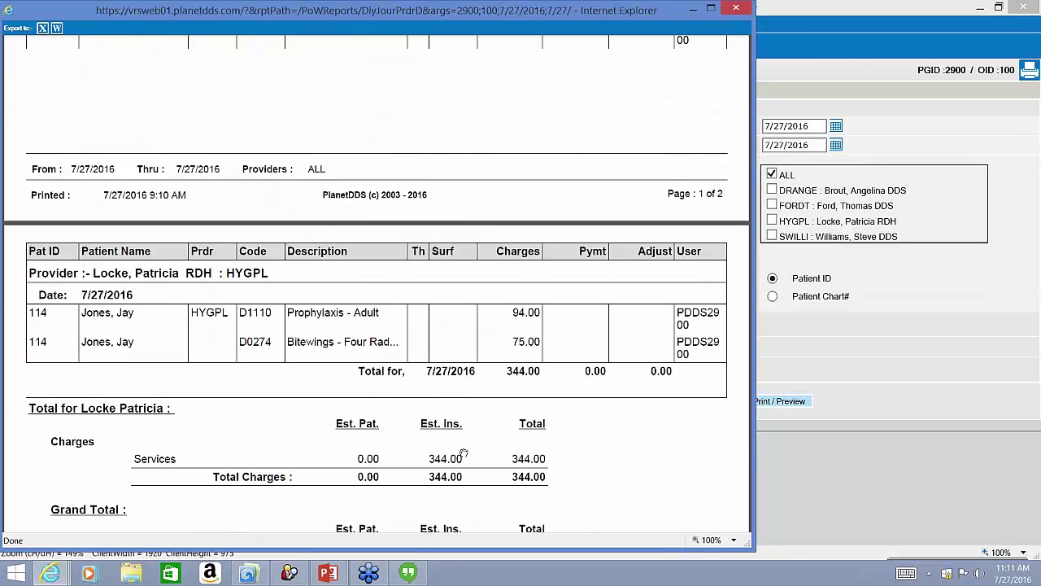
scroll(463, 453, up, 3)
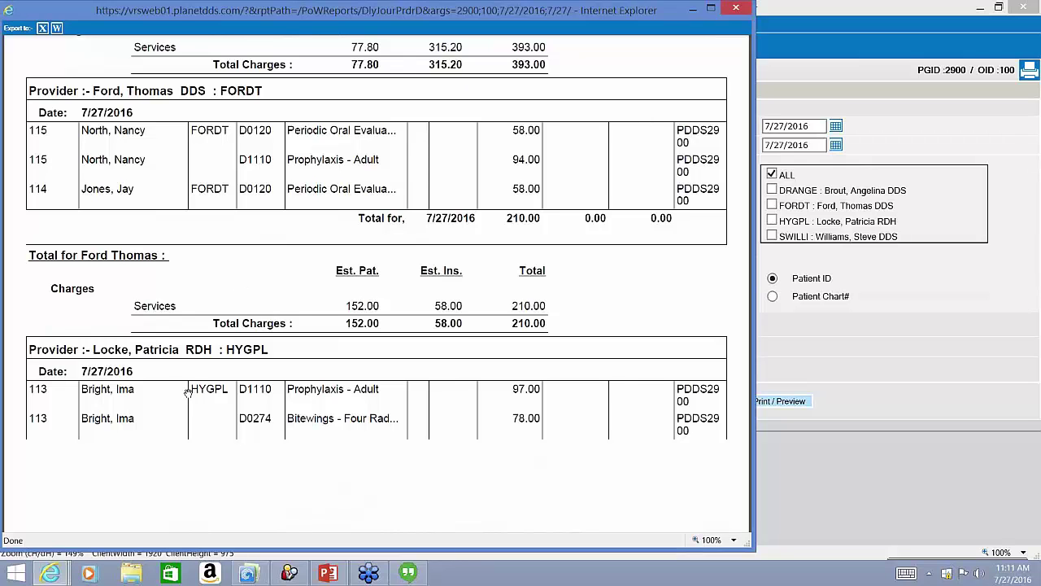
click(885, 339)
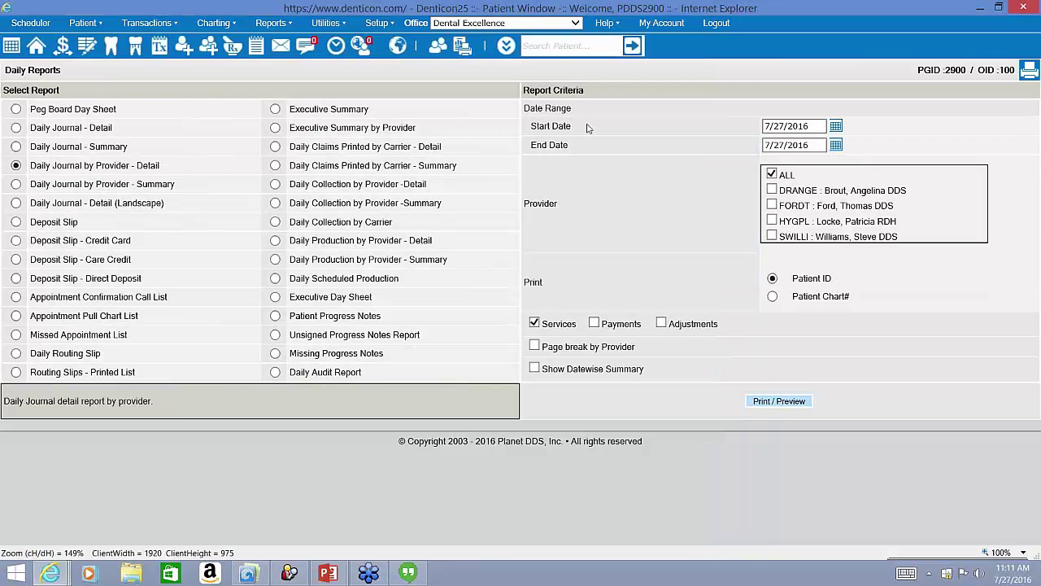
Search for the patient by partial last and first name and open the Patient Overview
click(558, 53)
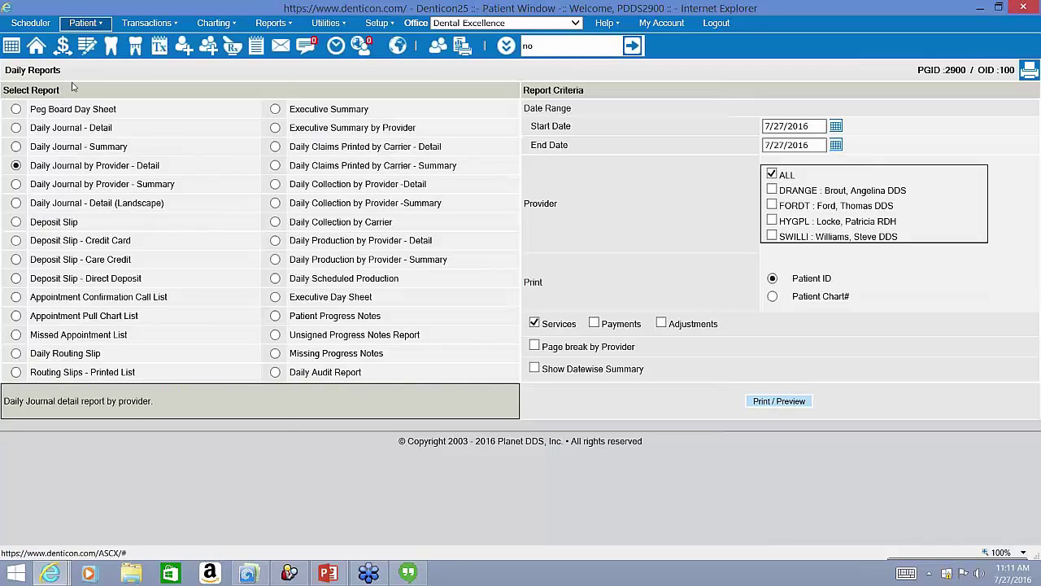
click(82, 23)
click(80, 43)
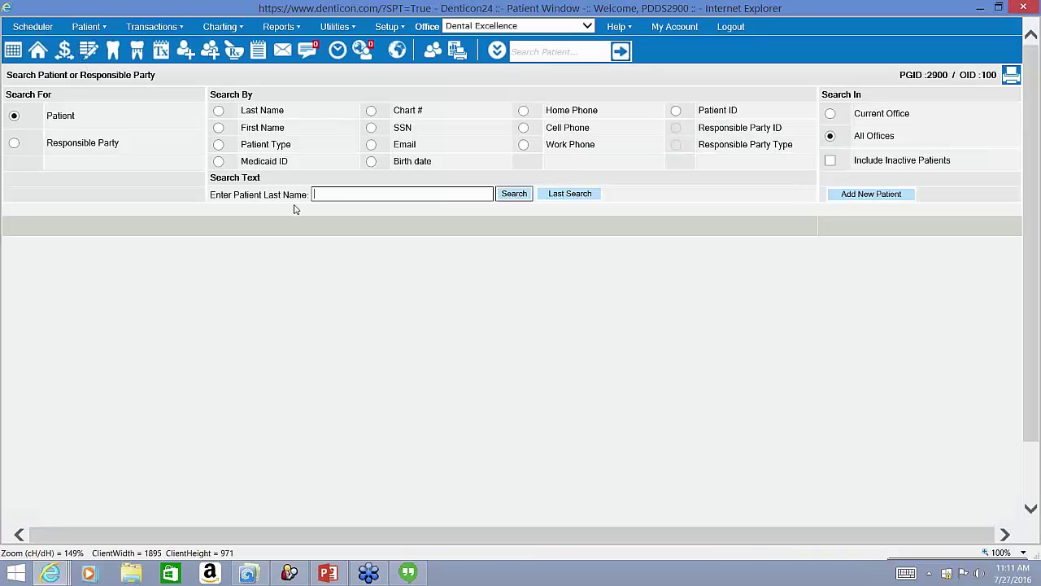
text(nor, na)
key(Return)
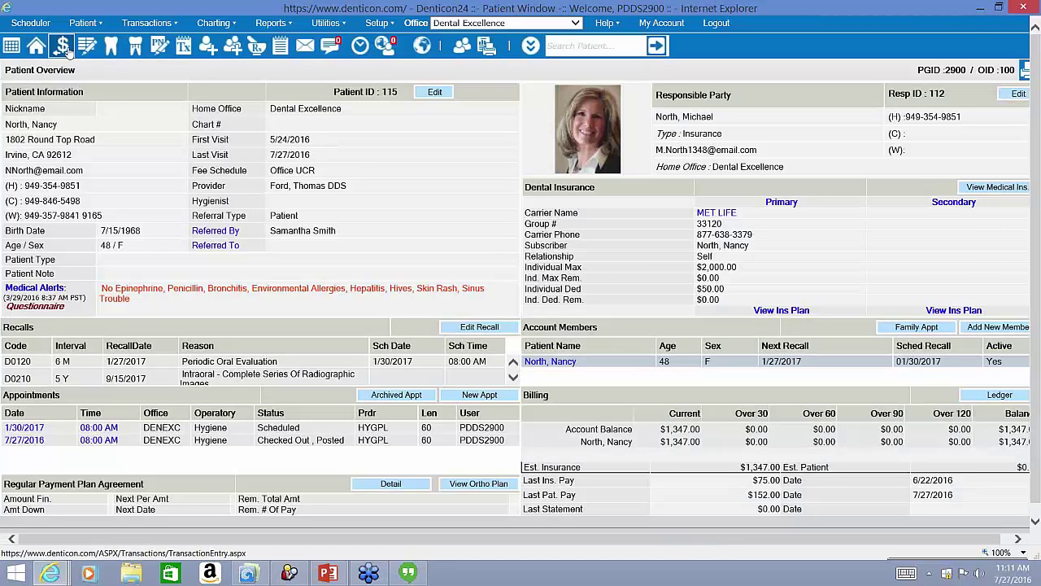
Change the treating provider on the patient's 7/27/2016 Prophylaxis - Adult (D1110) charge to HYGPL and save the transaction
click(63, 47)
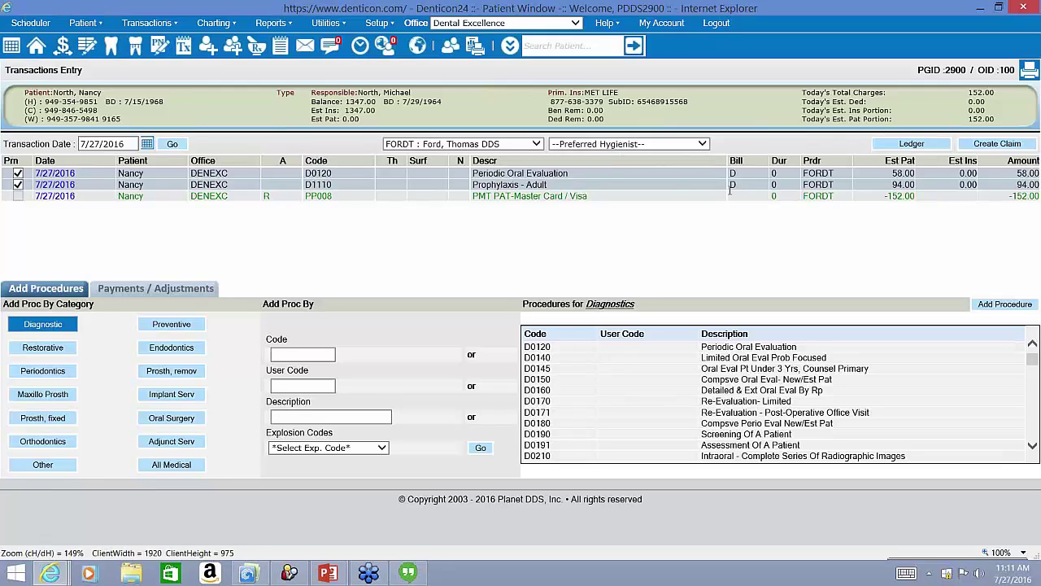
click(53, 186)
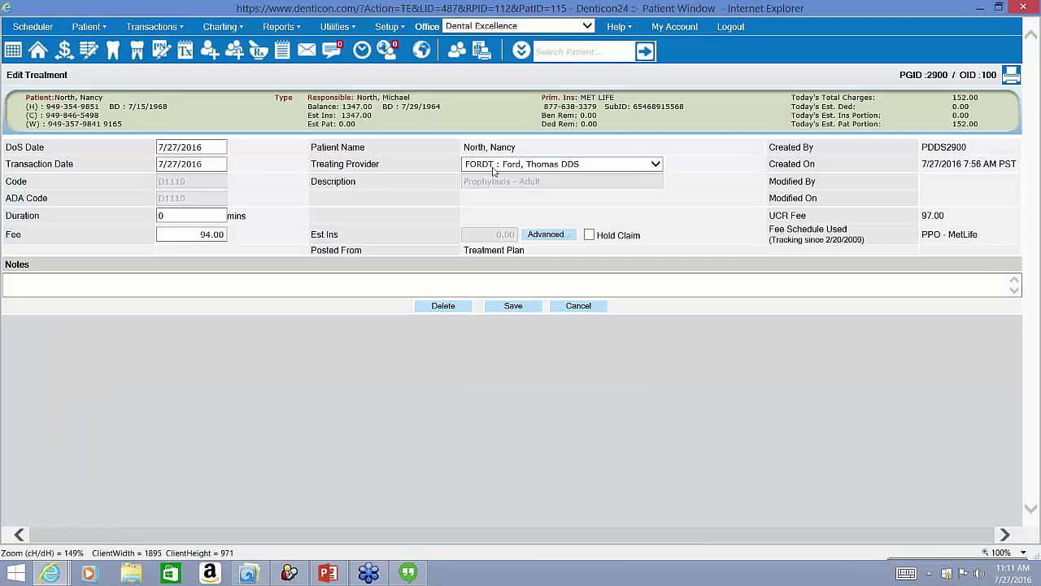
click(493, 171)
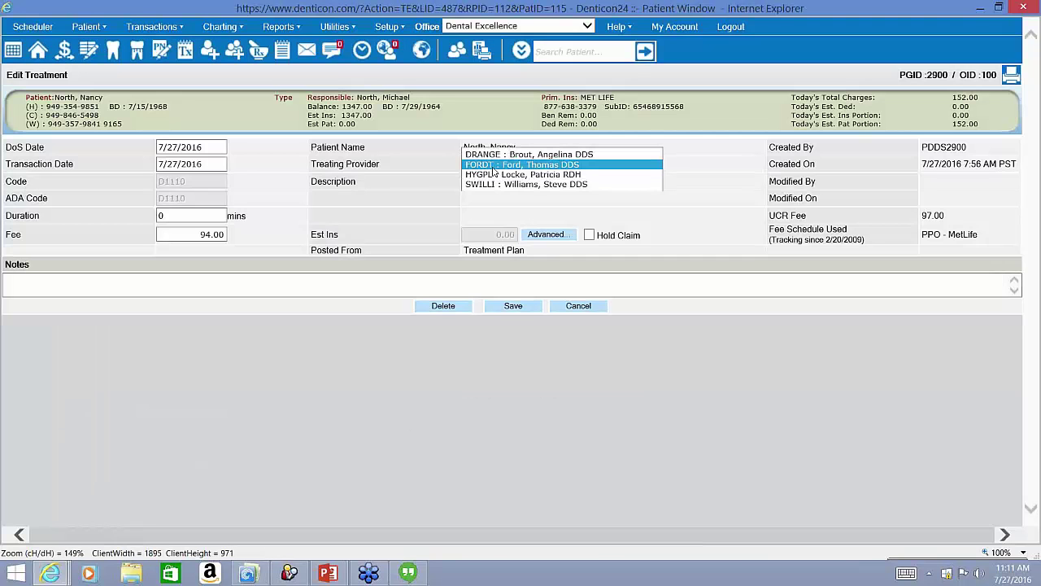
click(494, 175)
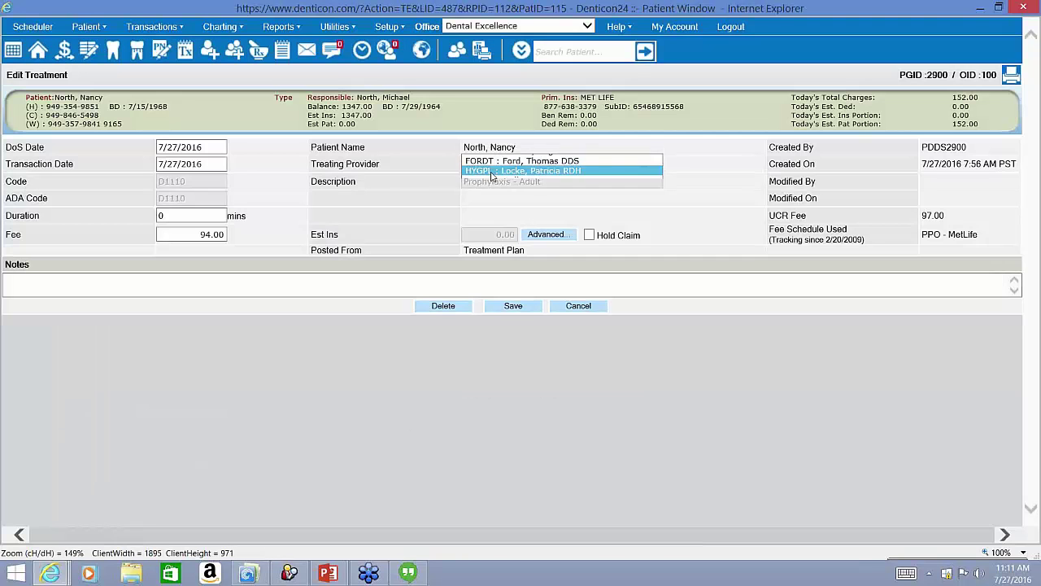
click(509, 307)
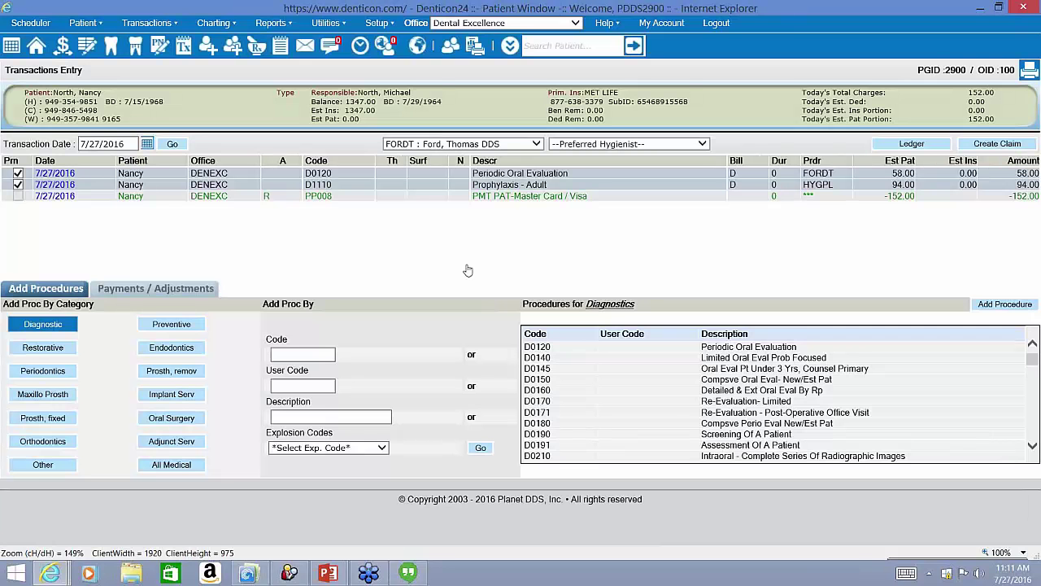
Generate a new Daily Journal by Provider - Detail preview from the daily reports, leaving out payments and adjustments
mouse_move(273, 23)
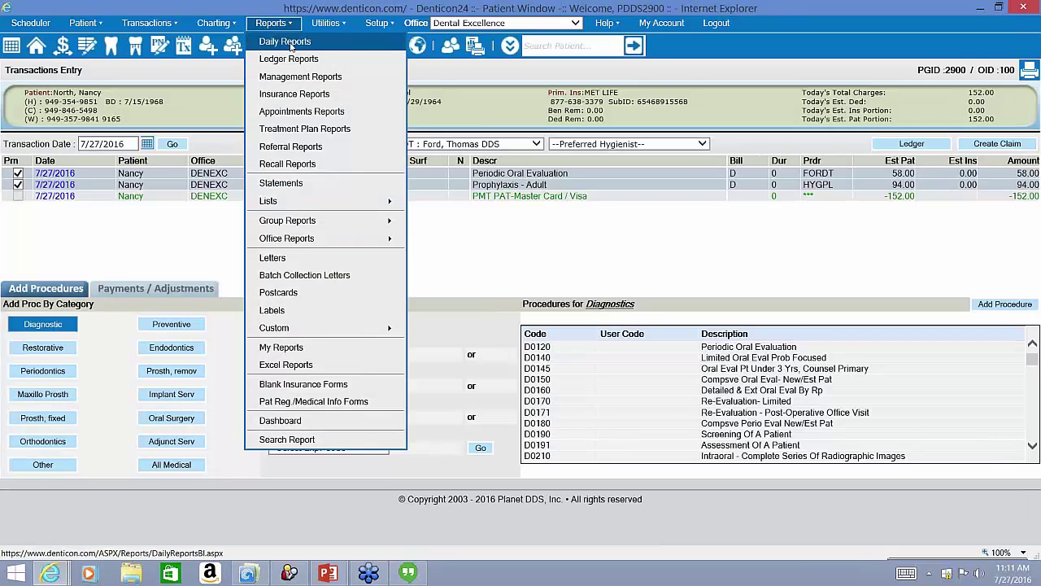
click(285, 42)
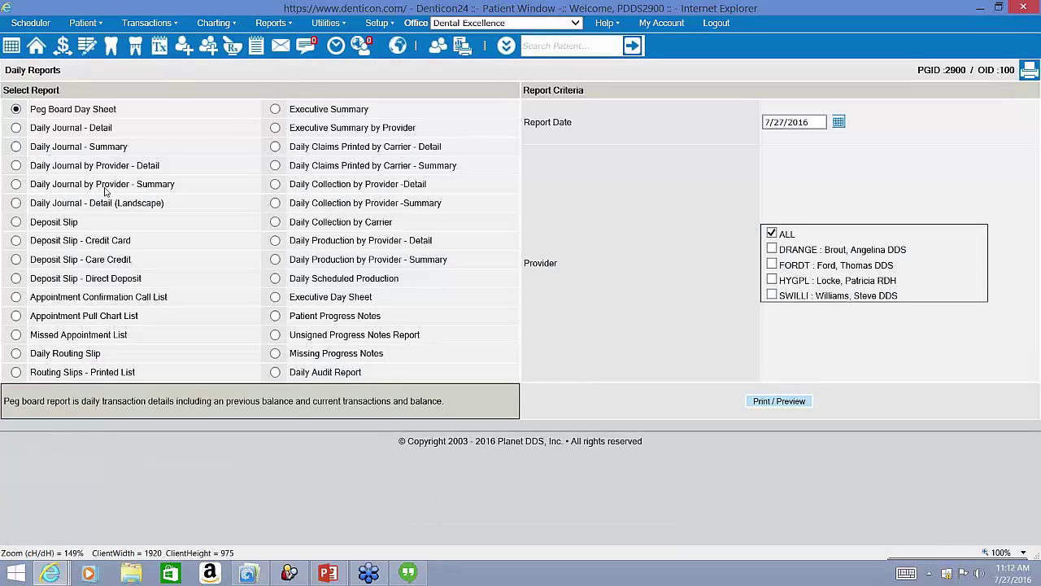
click(16, 165)
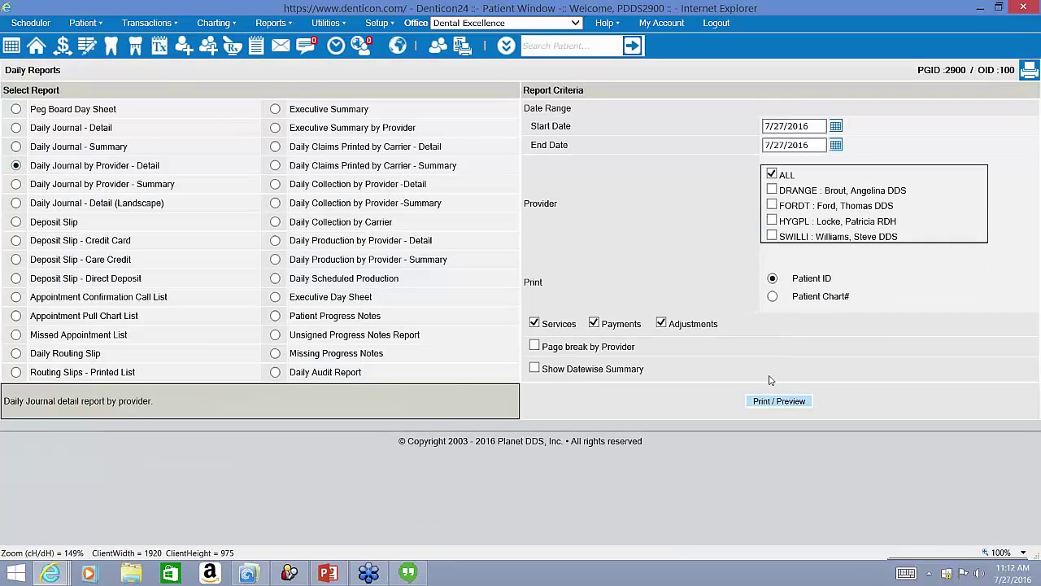
click(594, 323)
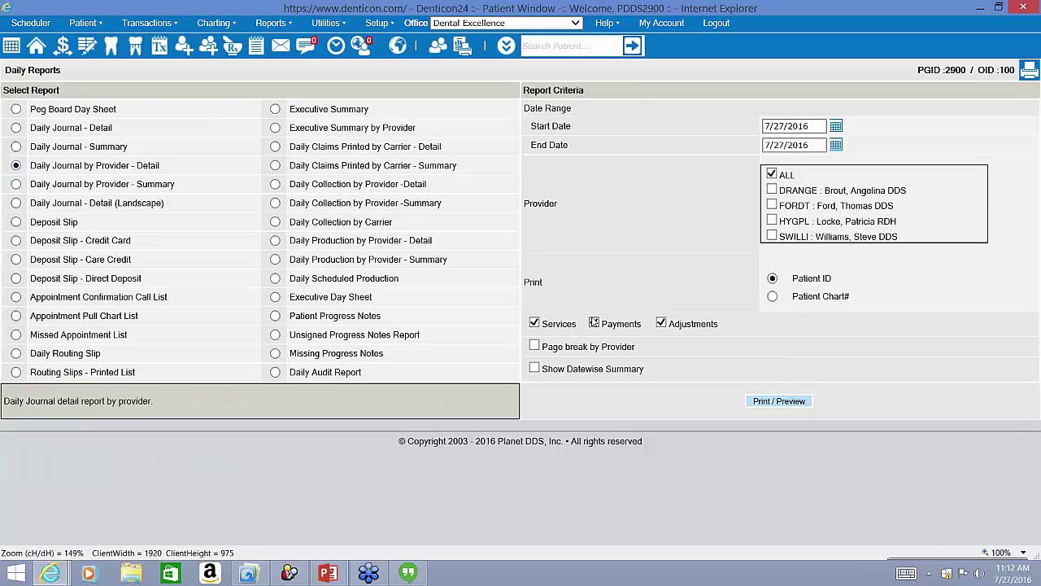
click(660, 323)
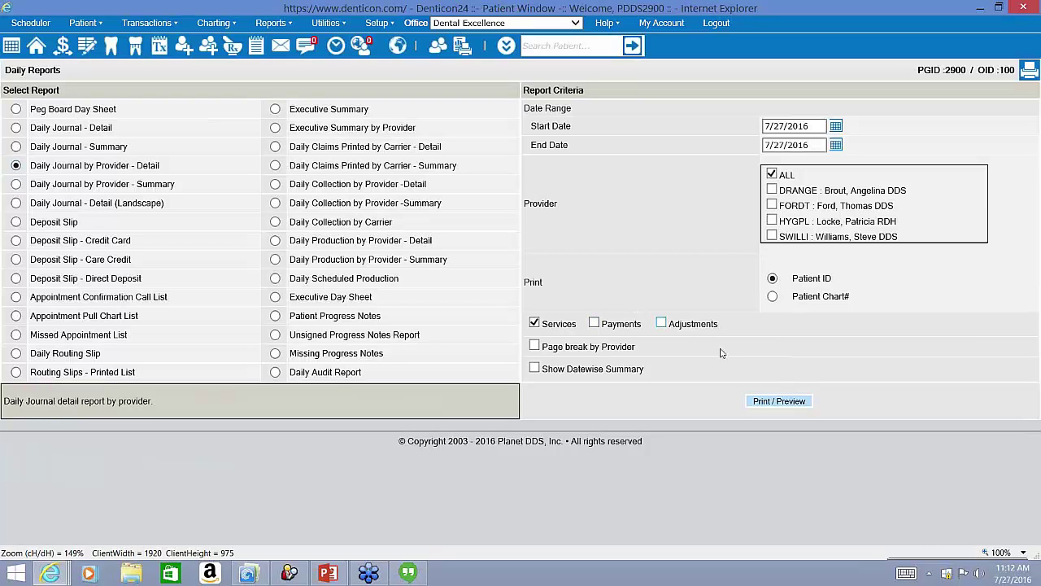
click(810, 401)
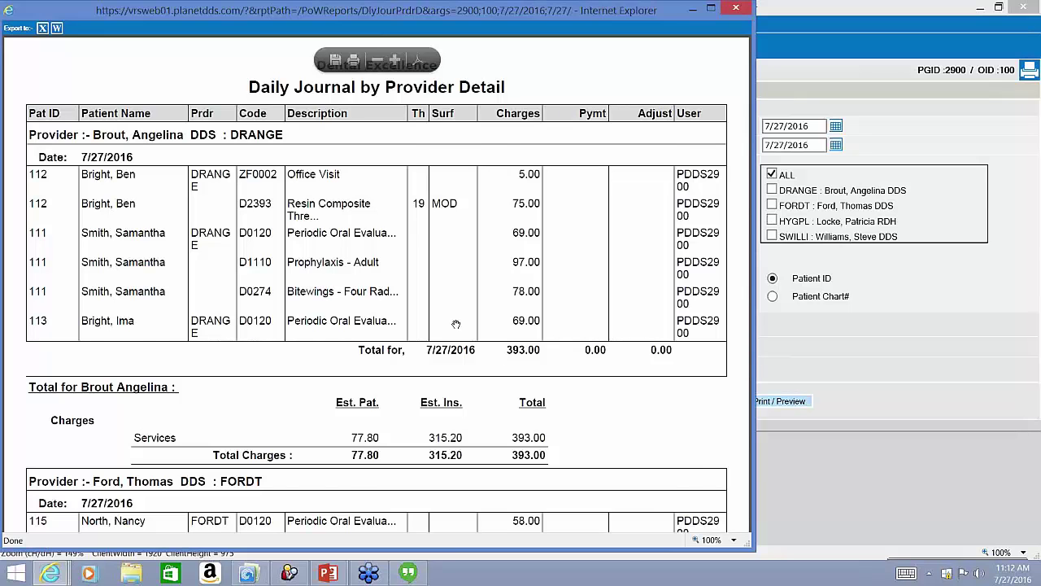
Check the charges listed under FORDT and HYGPL in the provider journal preview, and return to the report criteria
scroll(456, 324, down, 5)
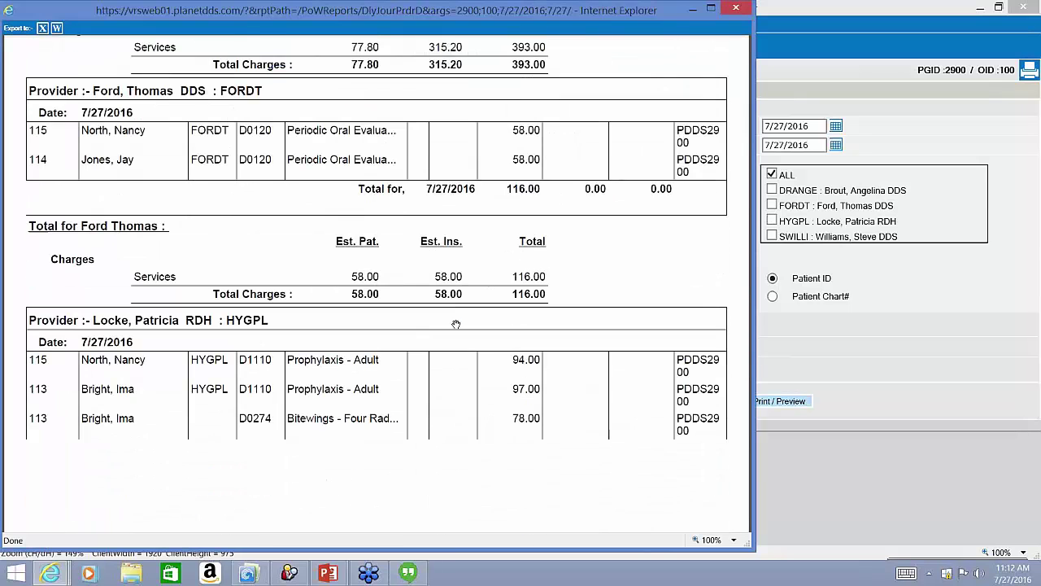
scroll(455, 323, down, 1)
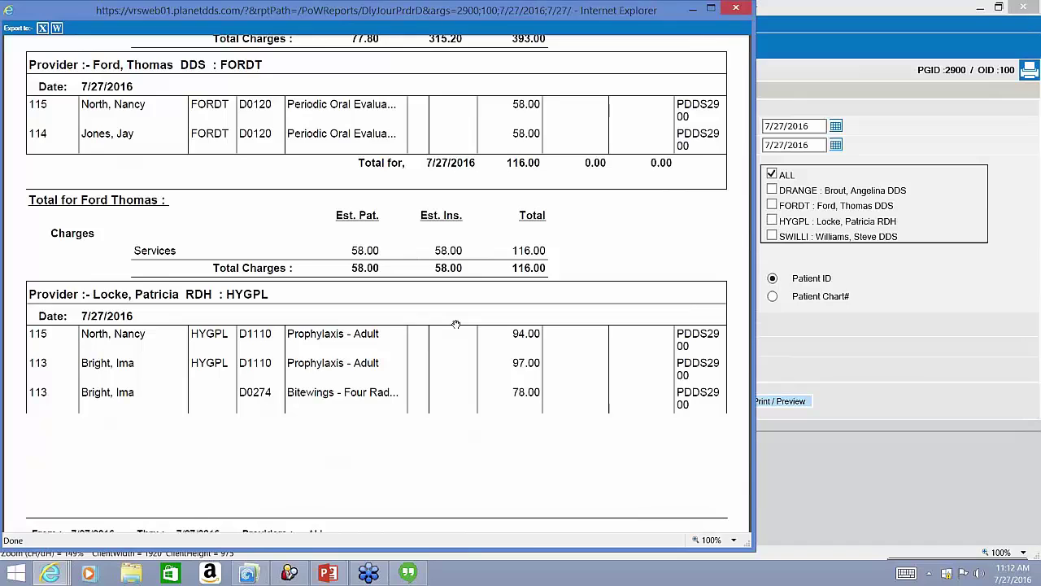
click(854, 334)
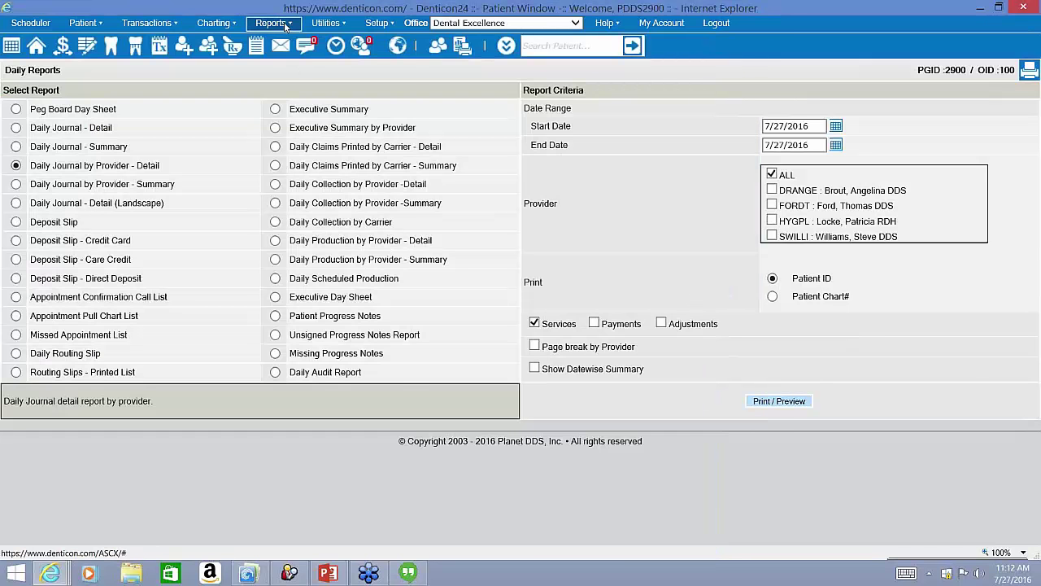
Review which offices can be selected and point out the Daily Journal - Detail and Daily Journal by Provider - Detail reports
click(277, 24)
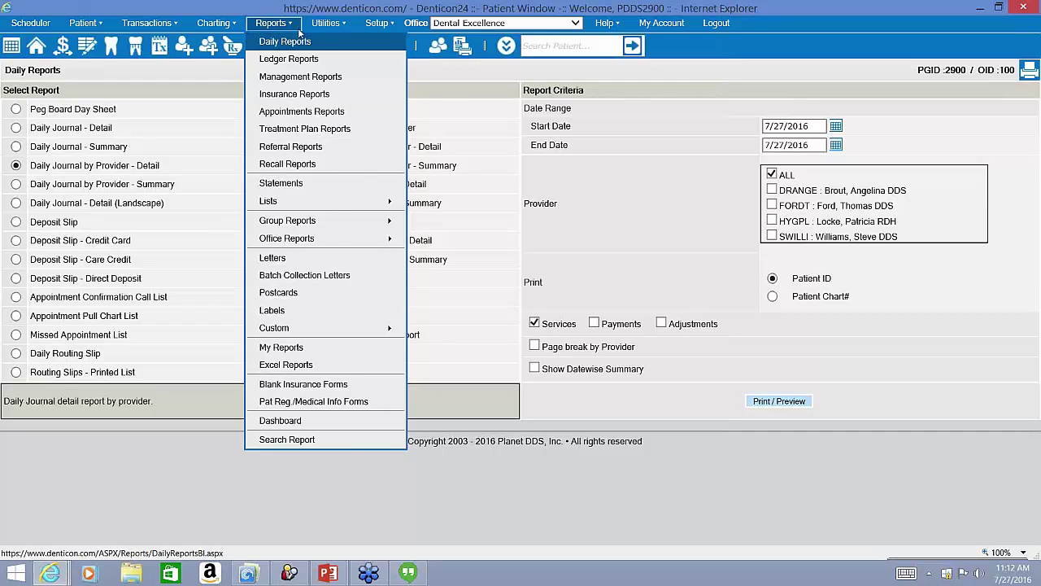
click(499, 24)
click(499, 25)
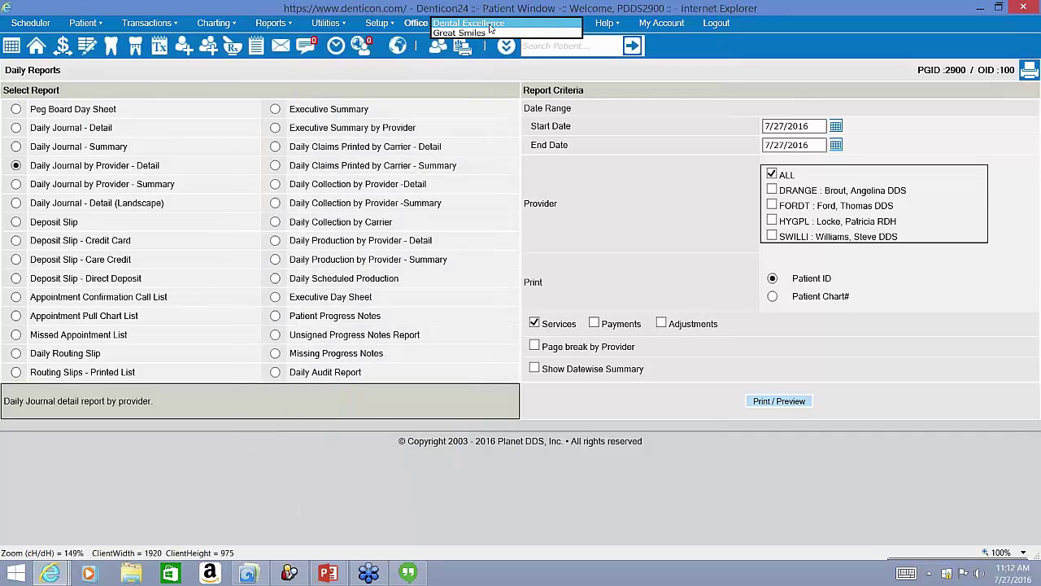
click(485, 24)
click(483, 24)
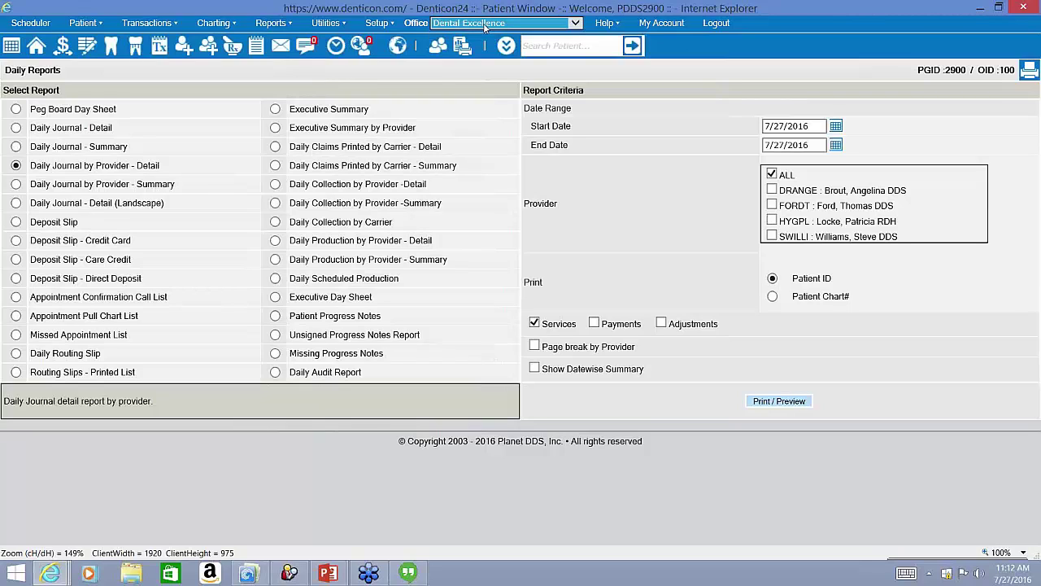
click(485, 25)
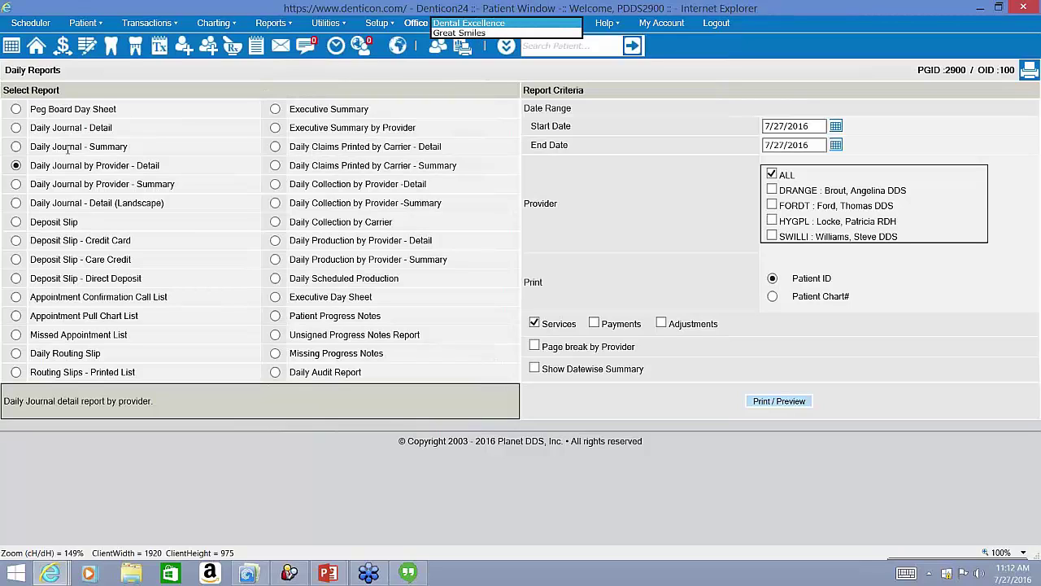
click(187, 163)
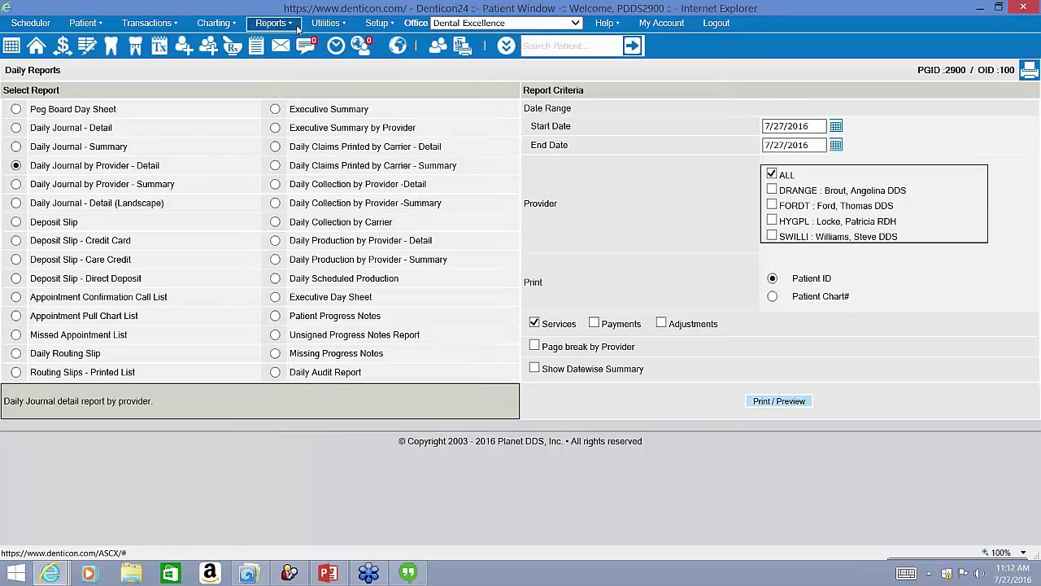
triple_click(47, 130)
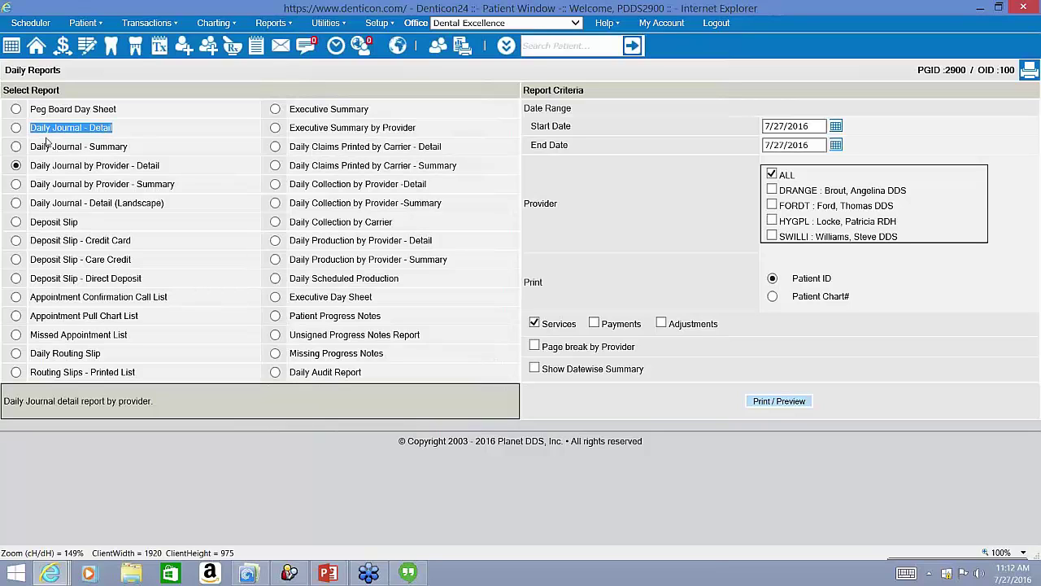
triple_click(47, 166)
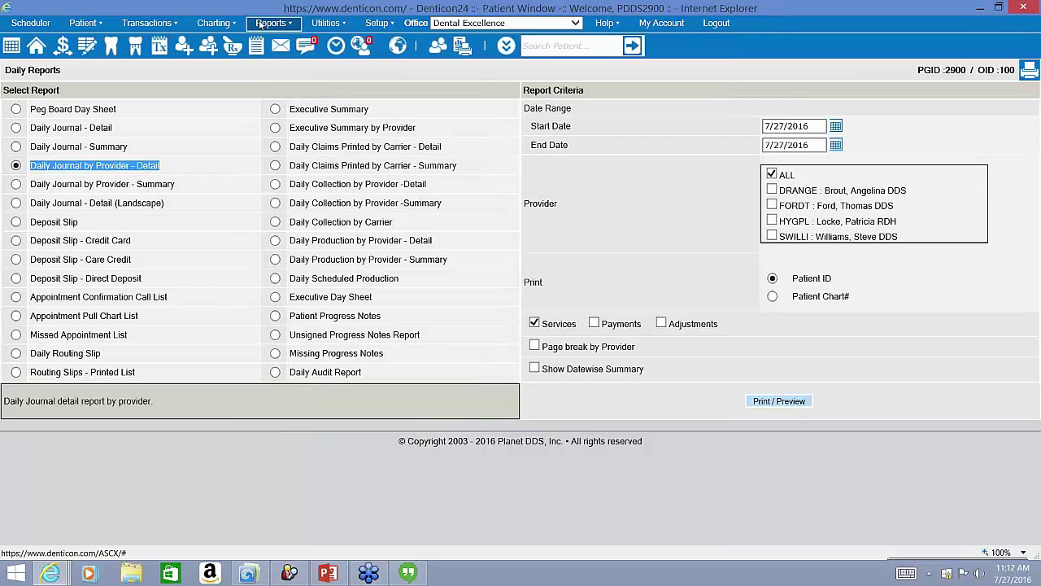
Open the group-level daily reports and select Daily Journal - Detail
click(270, 23)
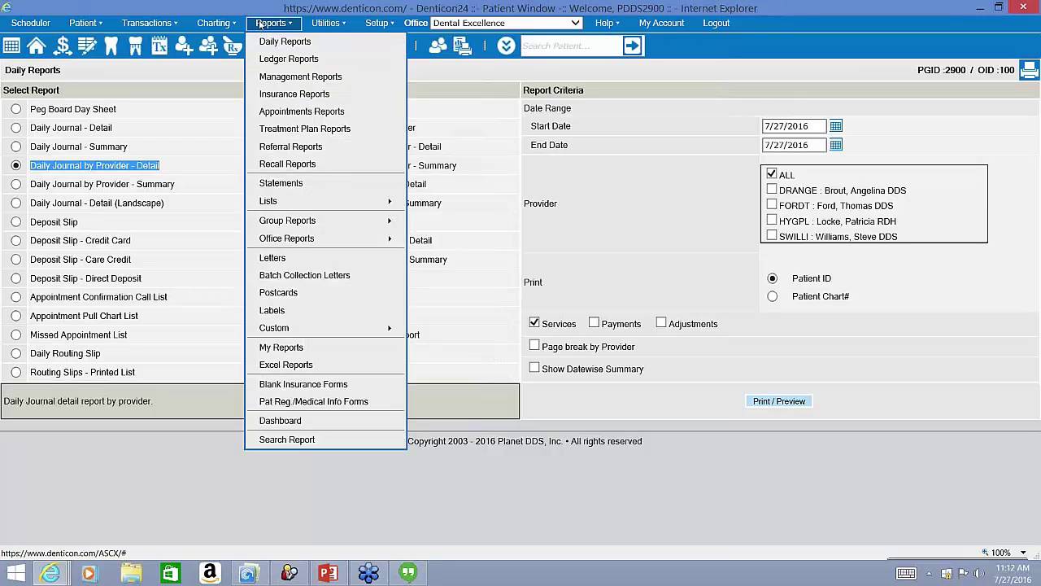
mouse_move(295, 224)
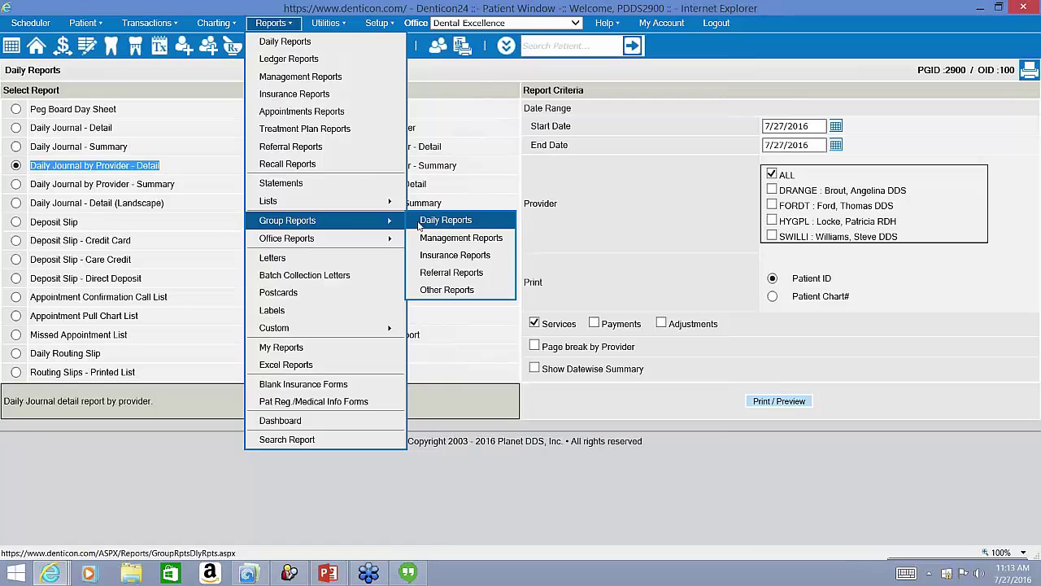
click(418, 223)
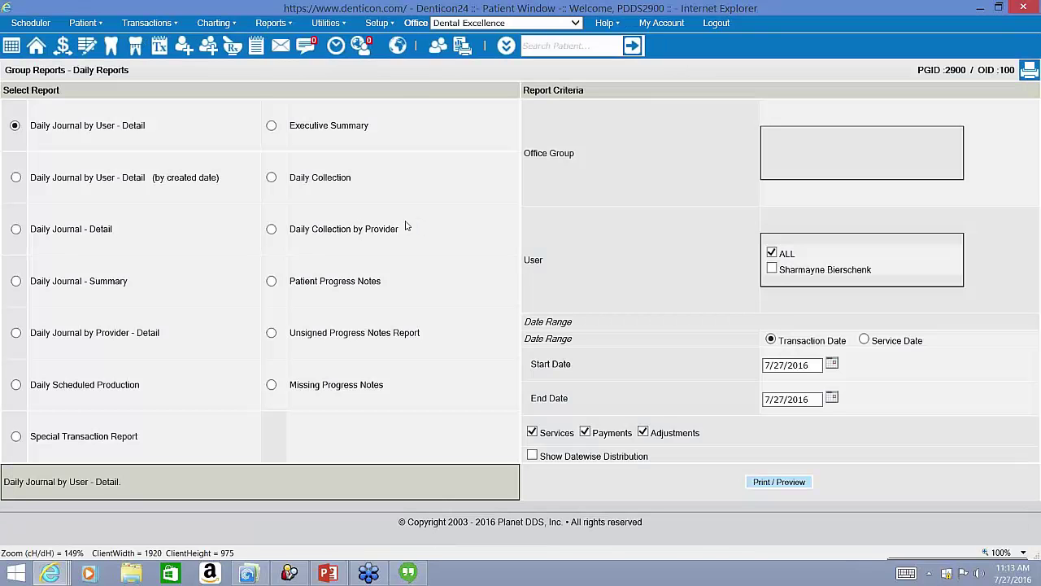
double_click(50, 230)
click(17, 231)
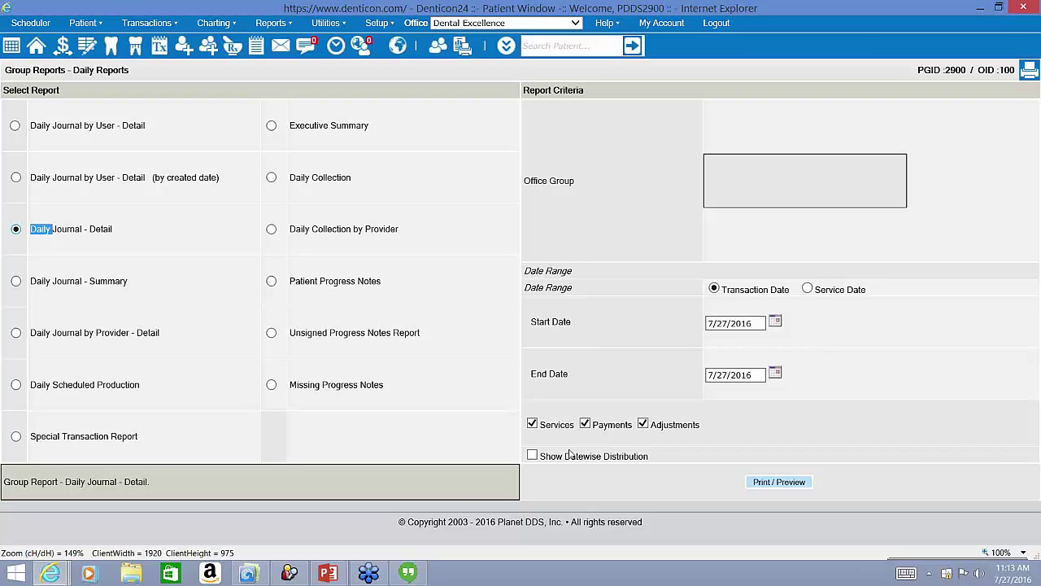
Exclude payments and adjustments from the group report and switch to Daily Journal by Provider - Detail
click(586, 424)
click(643, 424)
click(17, 332)
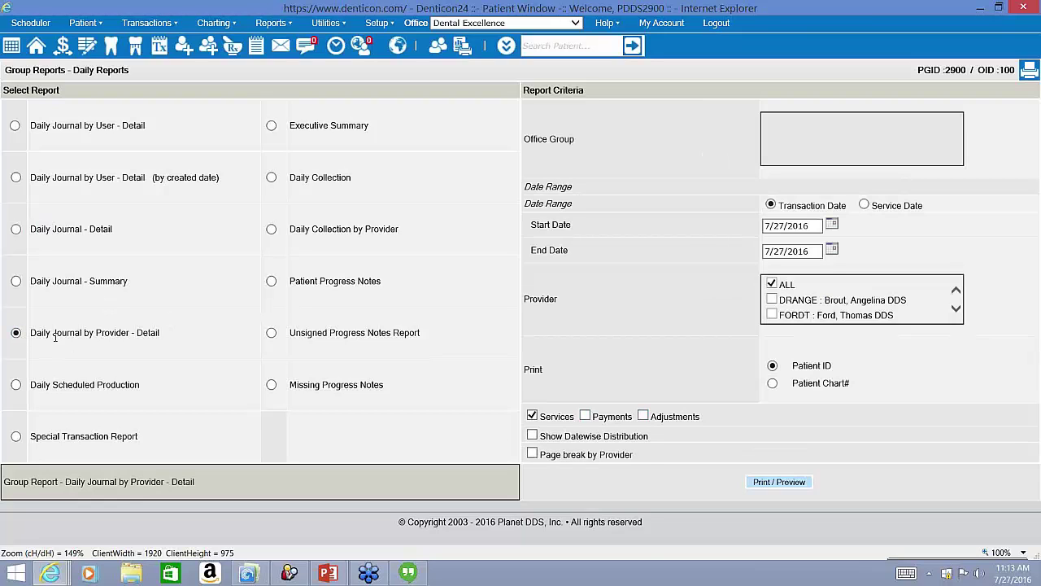
triple_click(153, 344)
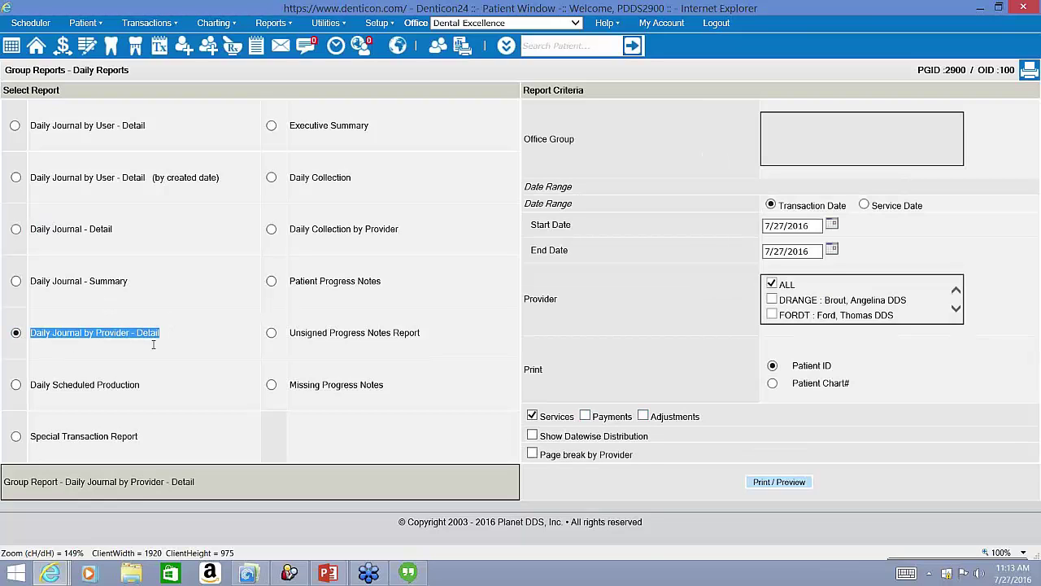
Return to the single-office daily reports and select the Daily Journal - Detail report
click(289, 27)
click(288, 41)
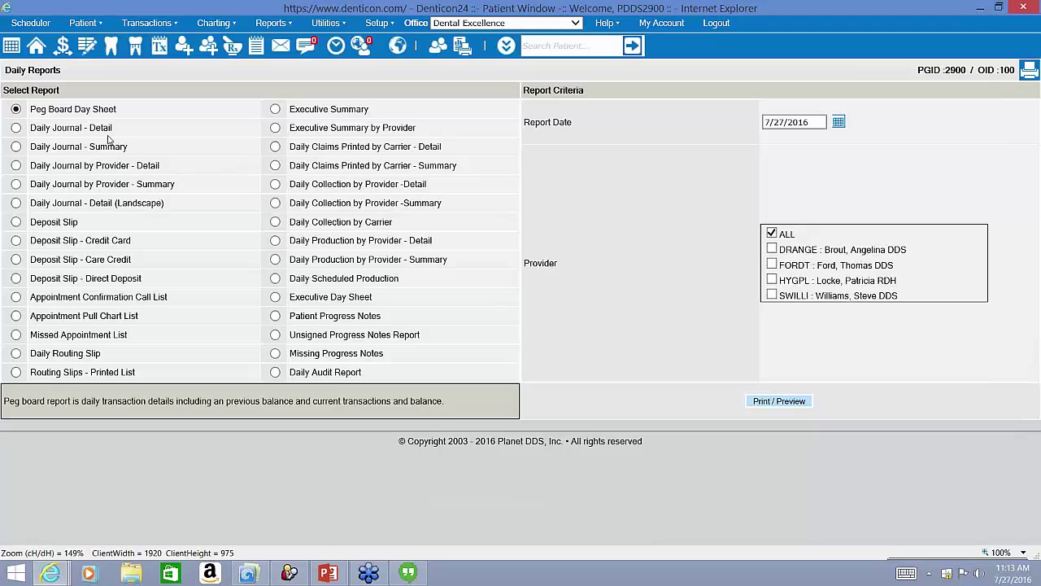
double_click(69, 146)
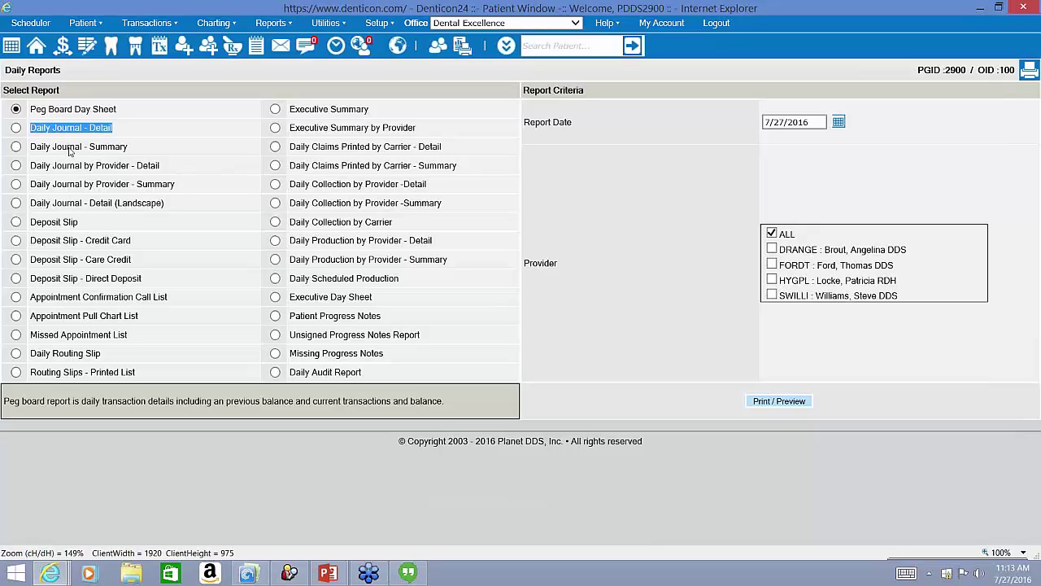
click(16, 128)
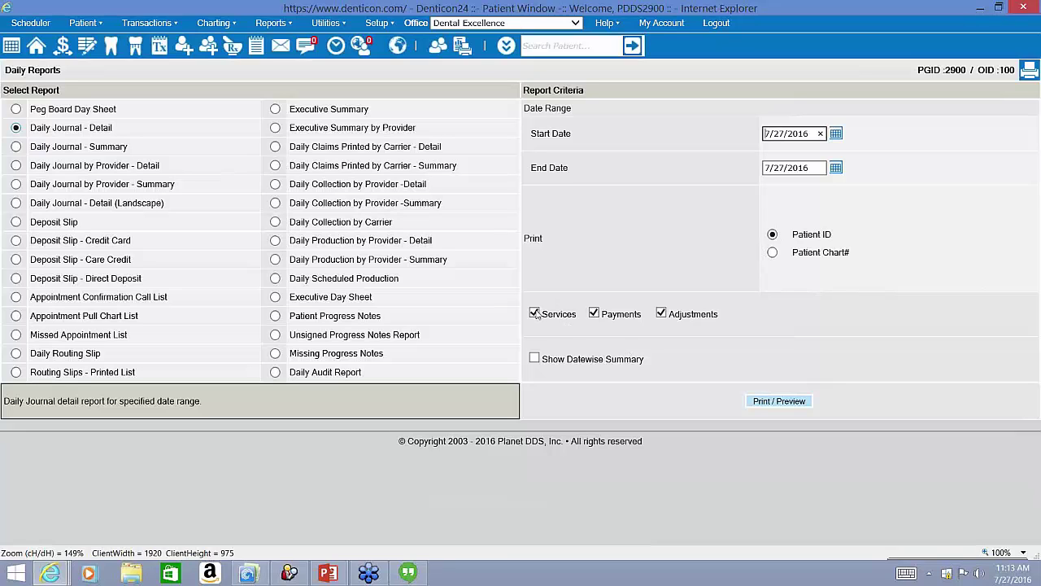
triple_click(115, 171)
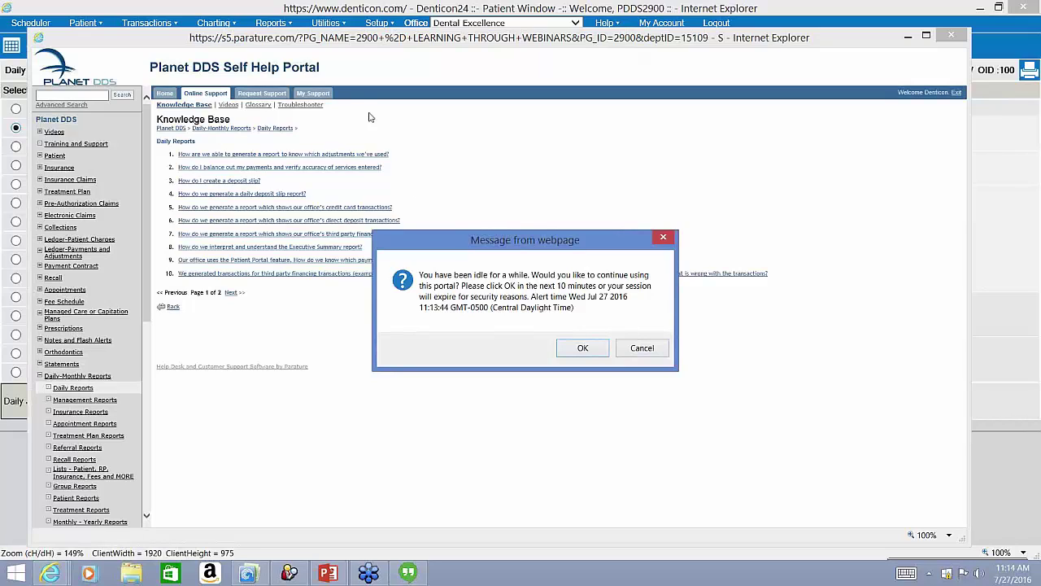
Decline to extend the idle Self Help Portal session, dismiss the timeout notice, and close the portal window
click(663, 348)
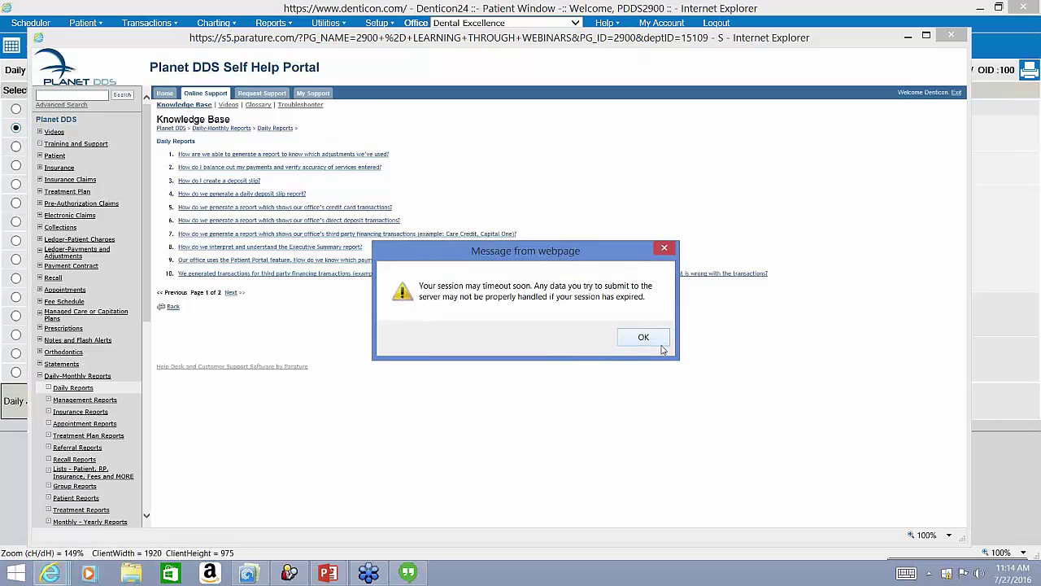
click(643, 338)
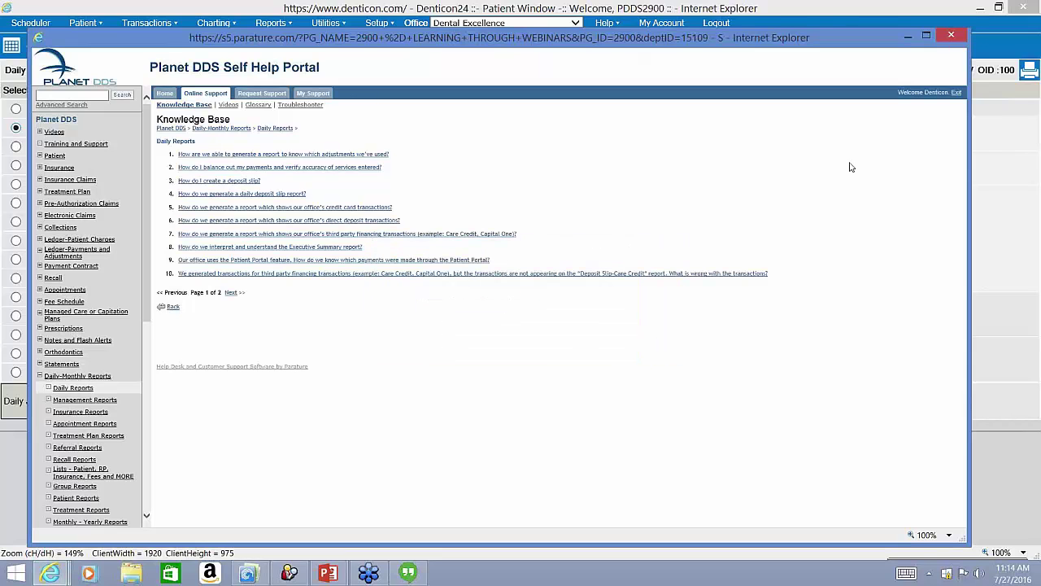
click(953, 36)
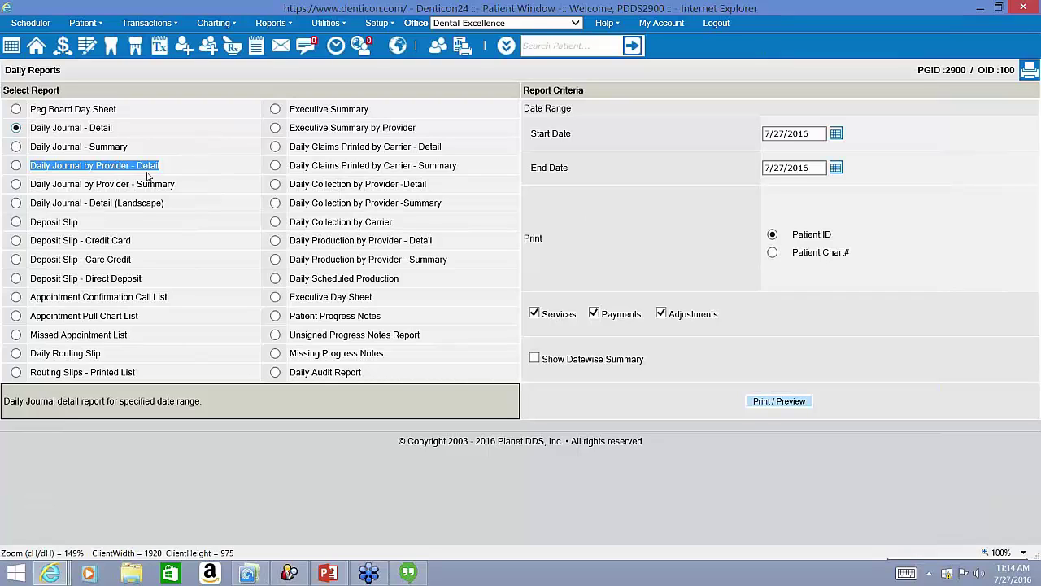
click(68, 129)
triple_click(68, 130)
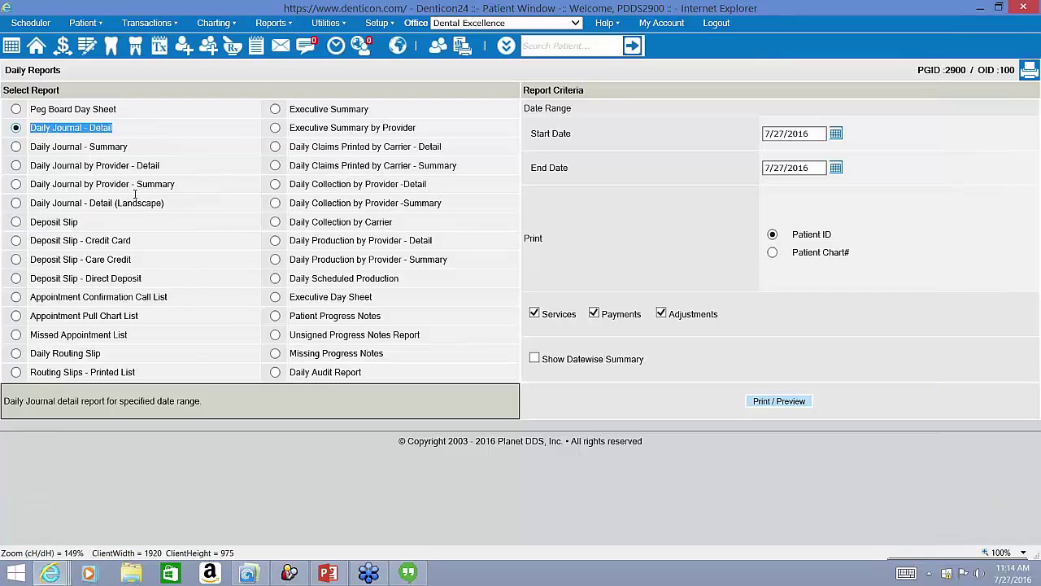
Preview the office's Daily Journal - Detail report with payments only, excluding services and adjustments, and return to the report list
click(534, 314)
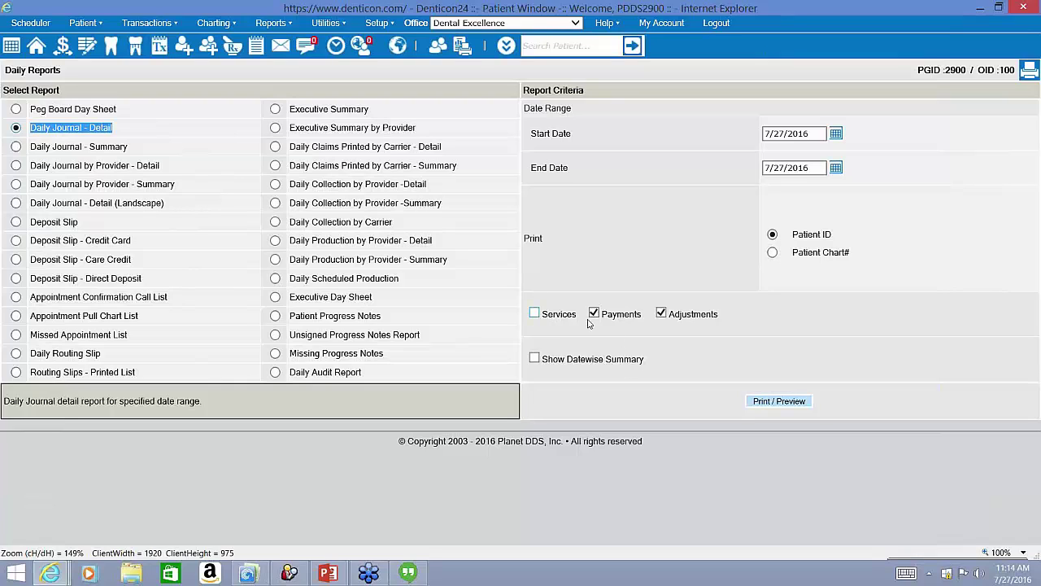
click(661, 314)
click(762, 407)
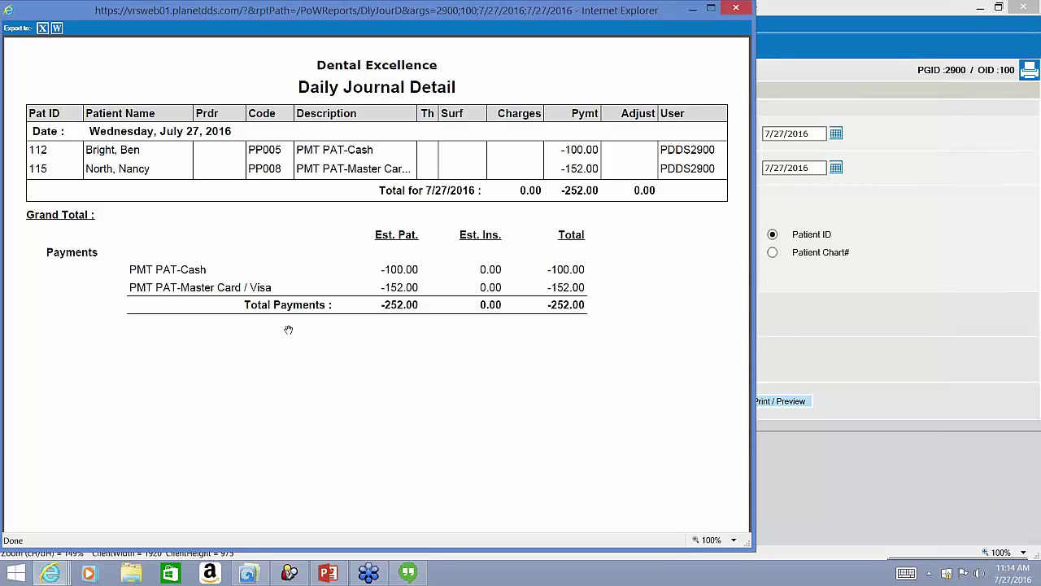
click(816, 322)
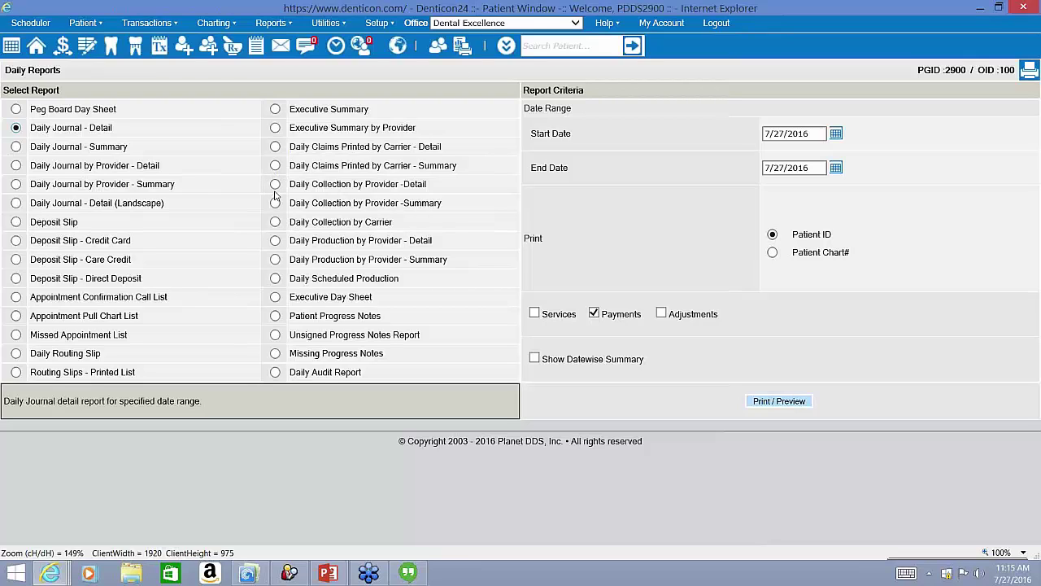
Preview Daily Journal by Provider - Detail for all providers with services and adjustments excluded, and return to the report list
click(17, 166)
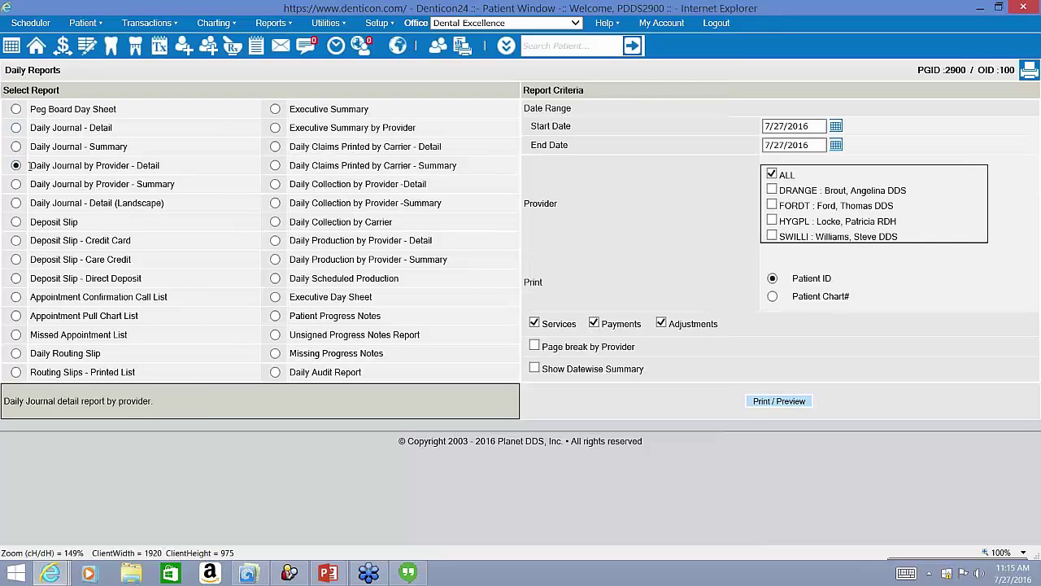
drag(29, 168, 32, 173)
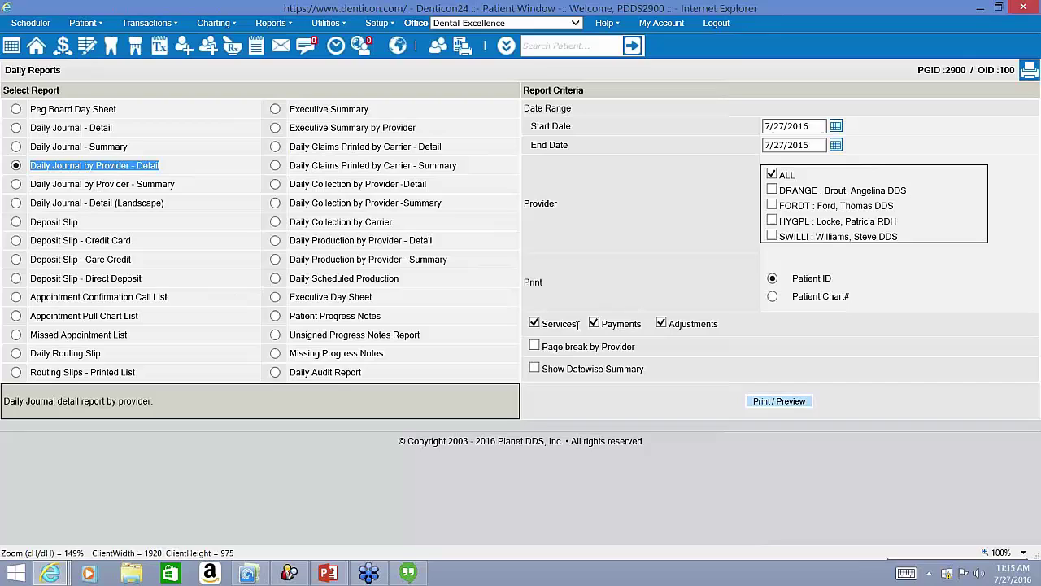
click(535, 323)
click(661, 323)
click(771, 407)
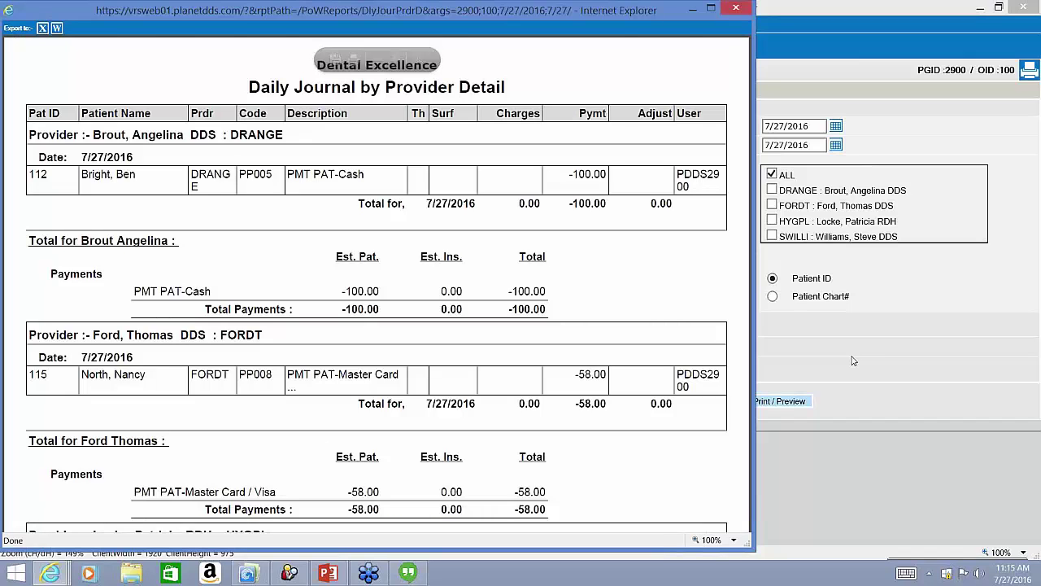
click(821, 345)
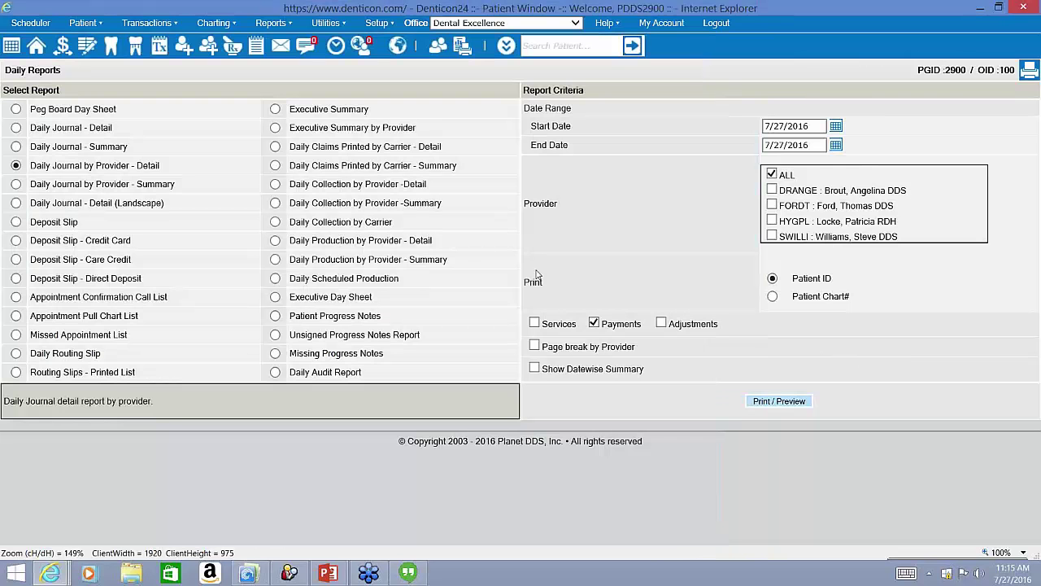
Preview the Daily Collection by Provider - Detail report for all providers and payment types, and return to the report list
click(276, 185)
triple_click(305, 187)
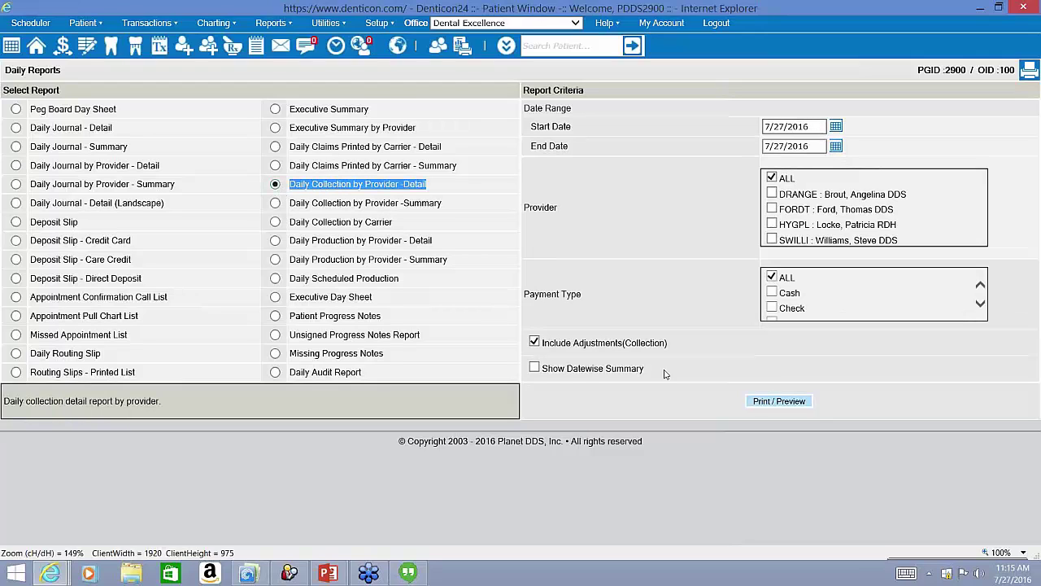
click(774, 406)
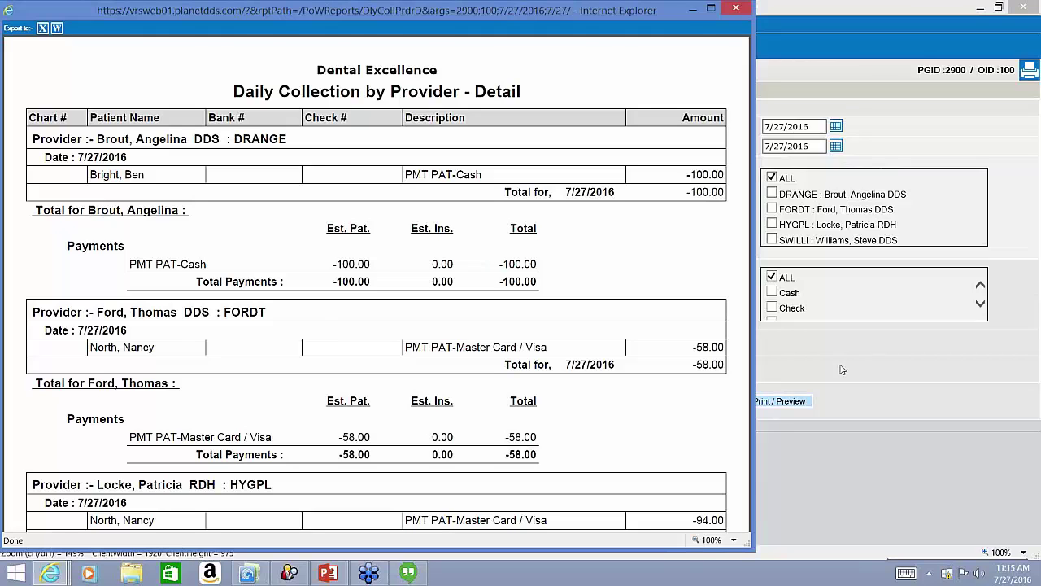
click(842, 369)
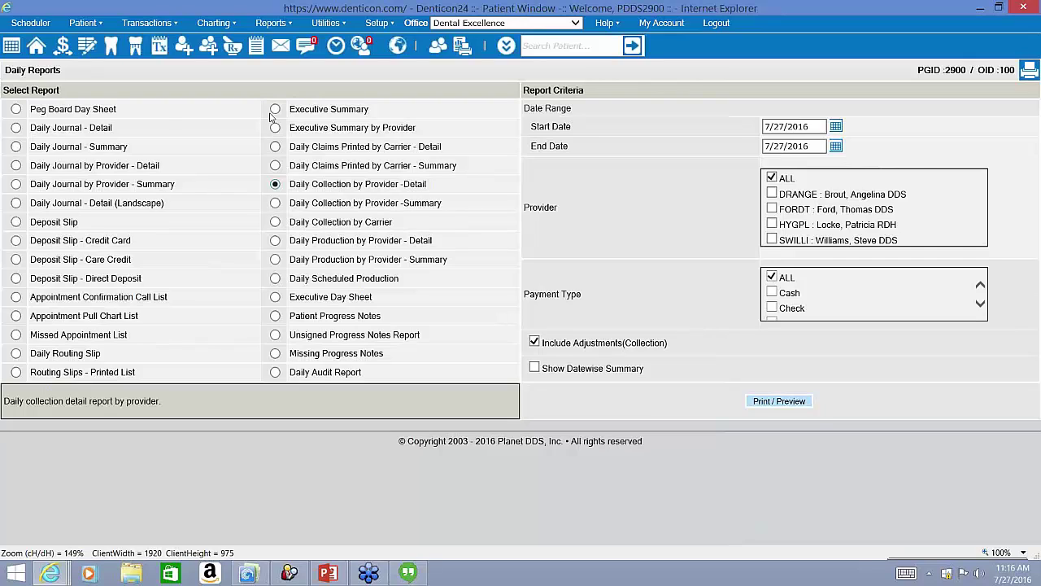
Select the office's Executive Summary report, point out the by-provider version, and generate the summary preview
click(275, 112)
triple_click(293, 112)
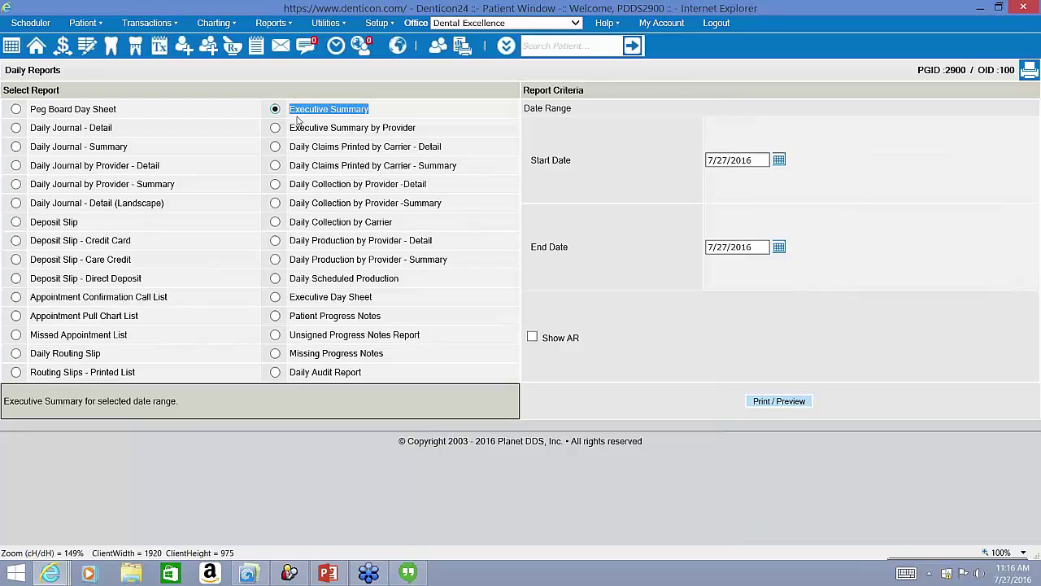
triple_click(299, 125)
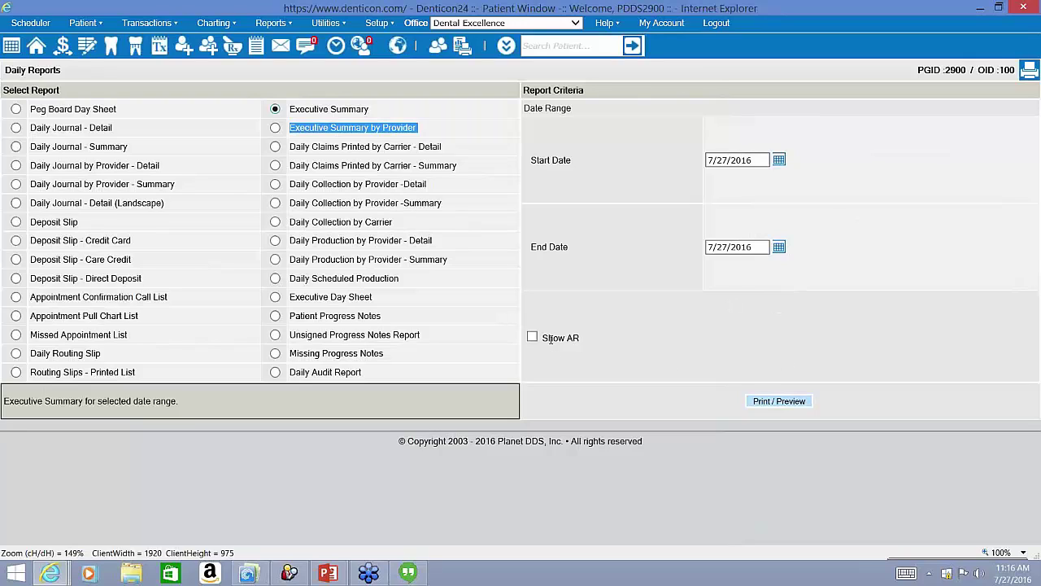
click(762, 403)
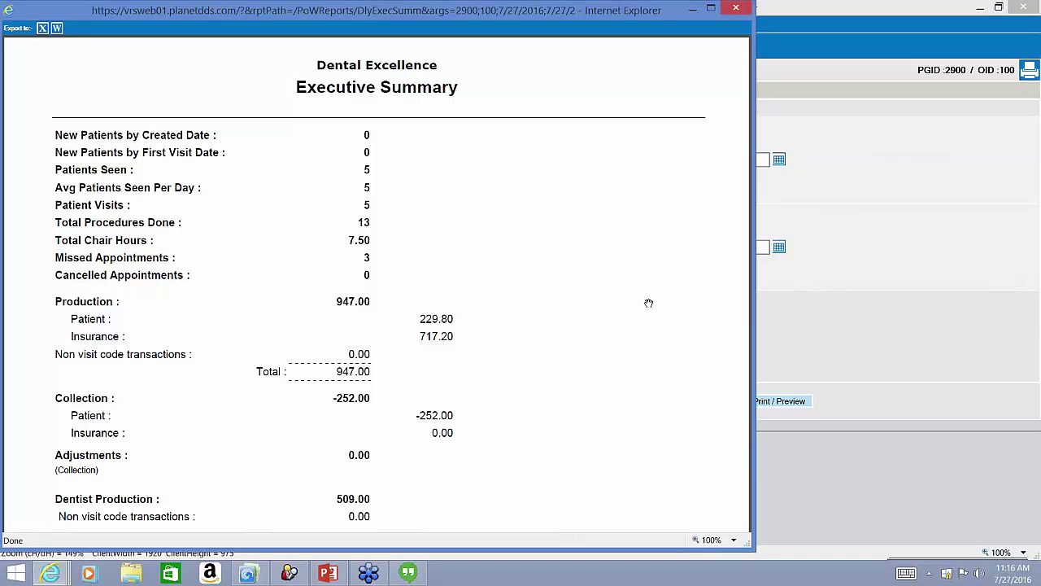
Review the Executive Summary from patient visits through production, collection, averages and the MTD/YTD table, and return to the report list
scroll(646, 302, down, 1)
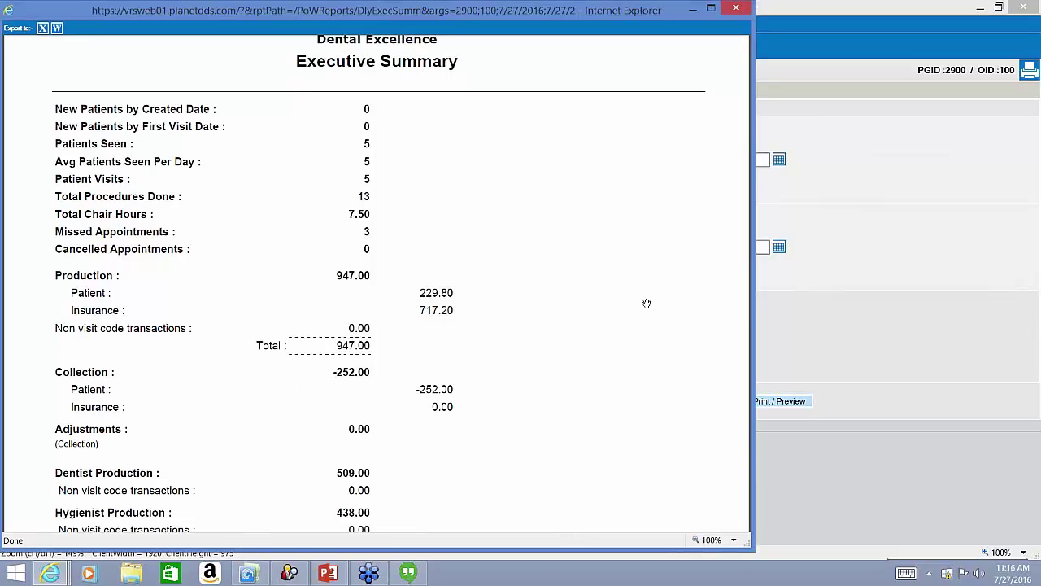
scroll(646, 303, down, 1)
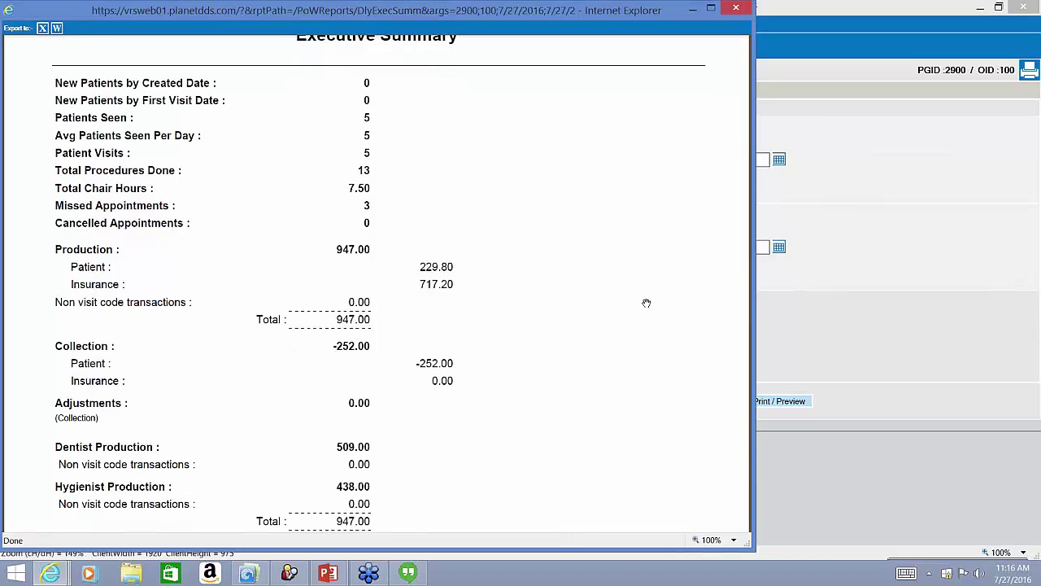
scroll(646, 303, down, 1)
scroll(646, 302, down, 2)
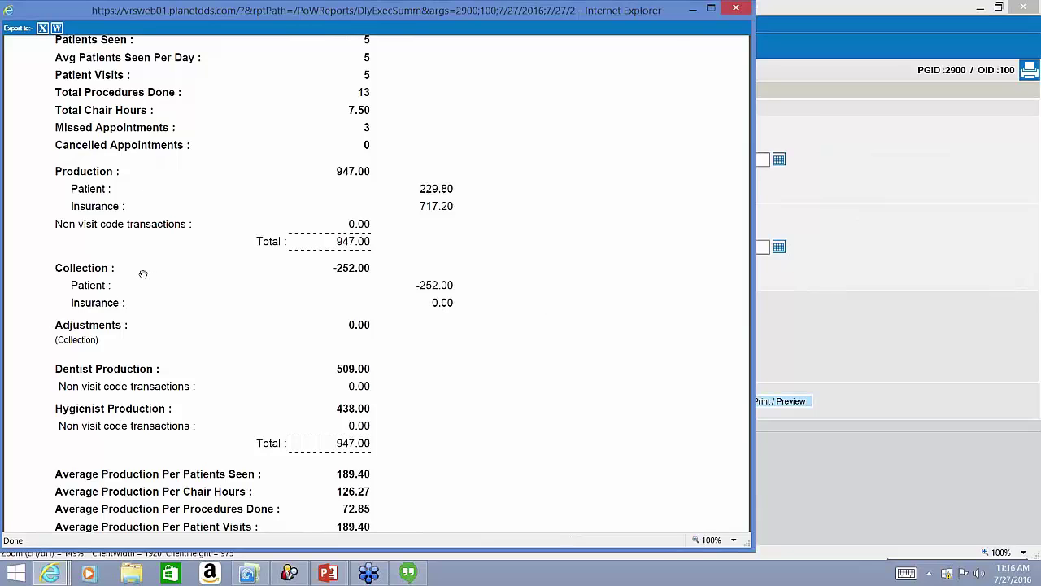
scroll(142, 275, down, 3)
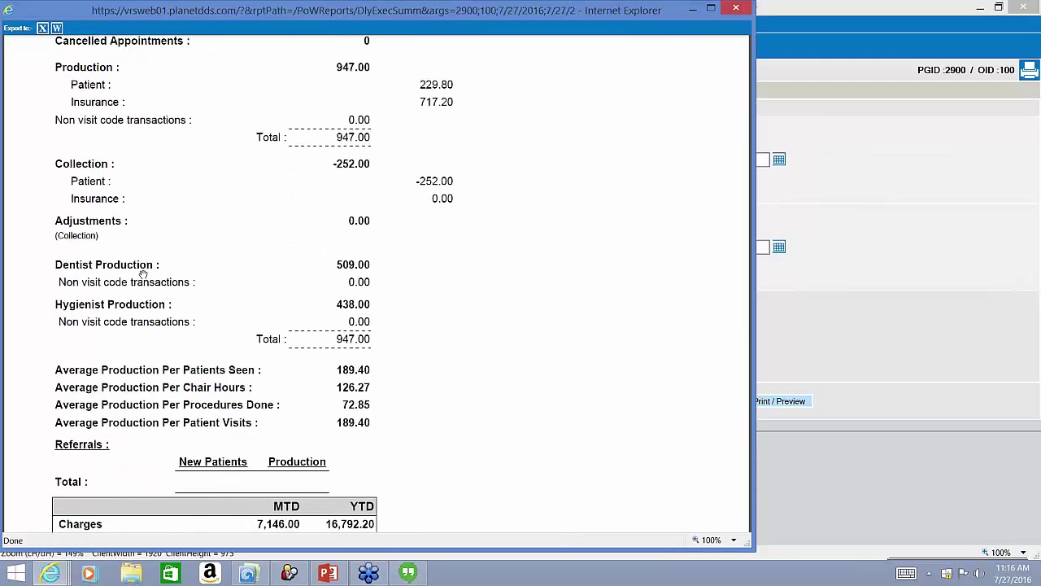
scroll(209, 285, down, 1)
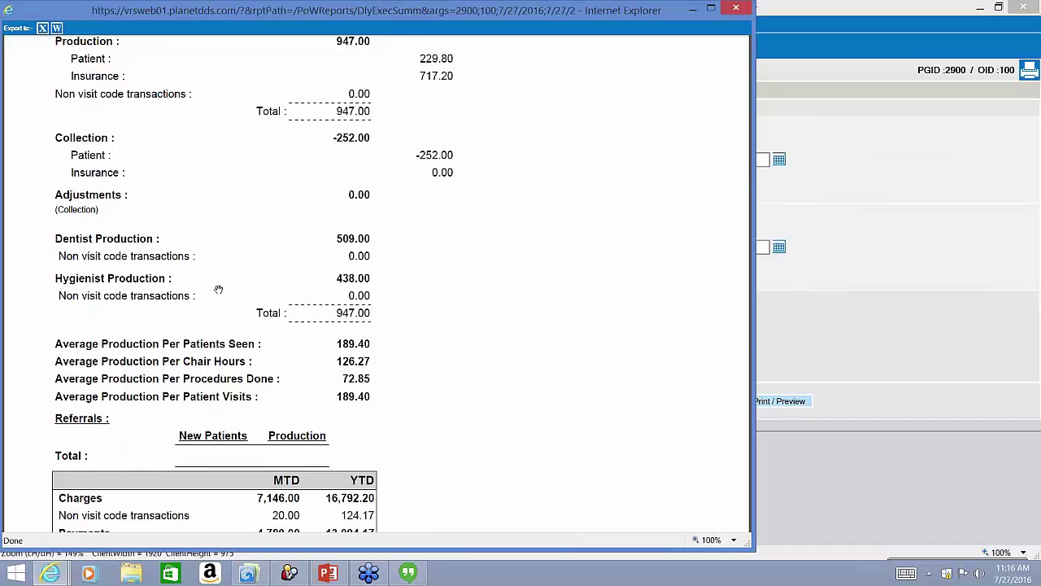
scroll(218, 289, down, 2)
scroll(218, 288, down, 2)
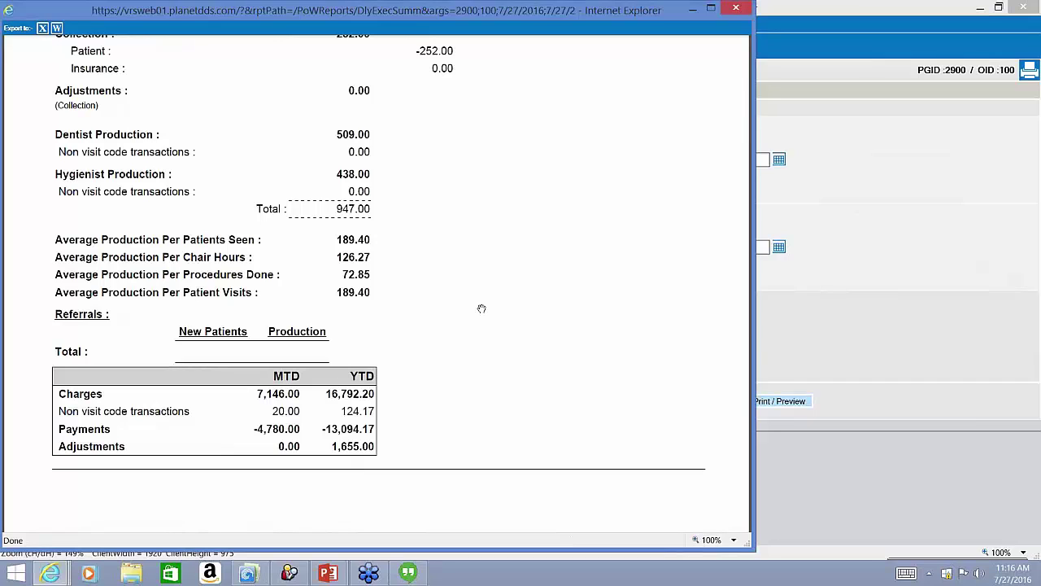
scroll(482, 308, down, 1)
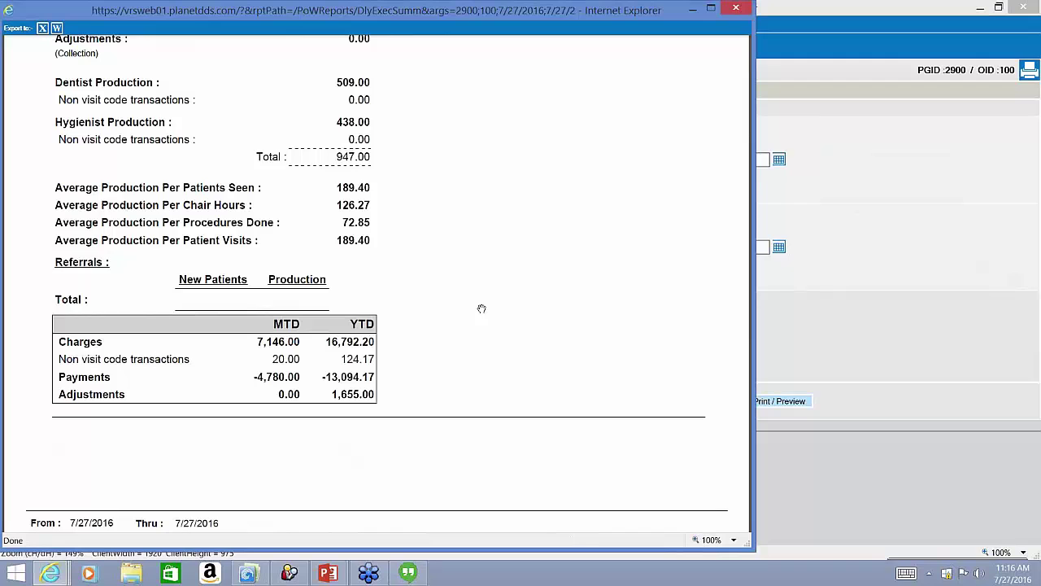
scroll(481, 308, up, 8)
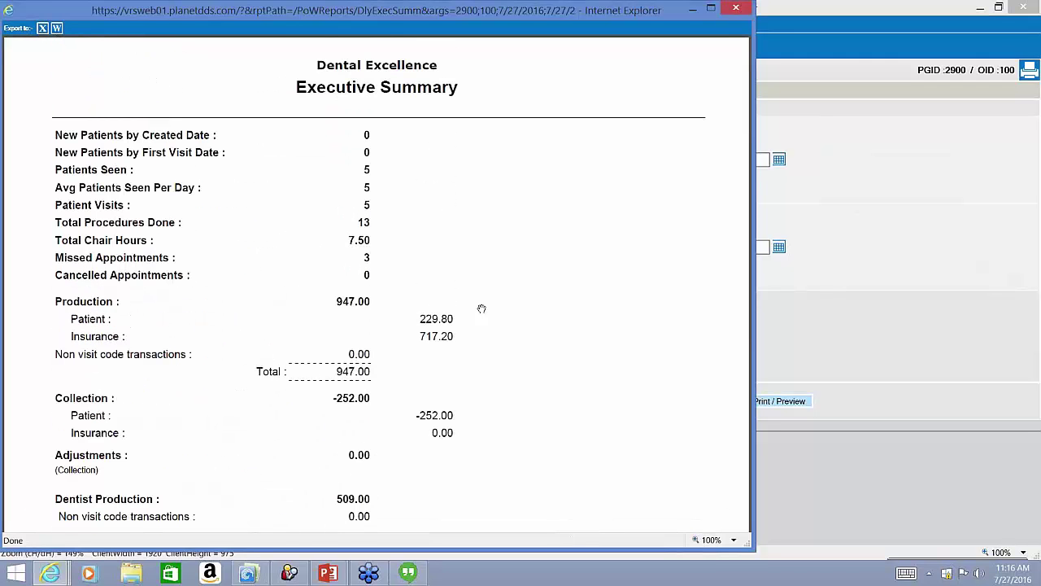
click(853, 244)
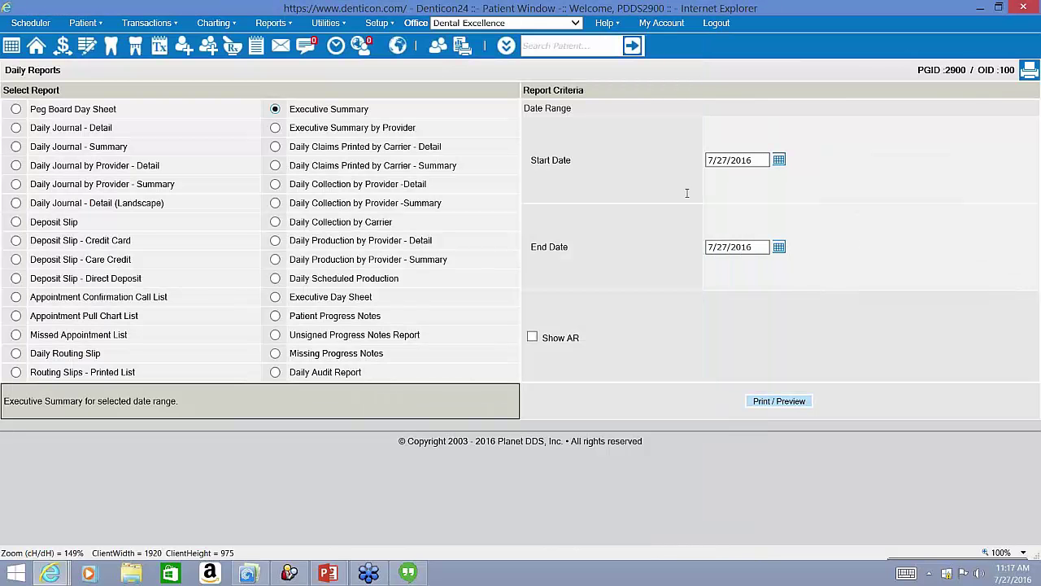
Open the group-level daily reports and select Executive Summary, keeping the office filter on ALL
triple_click(41, 76)
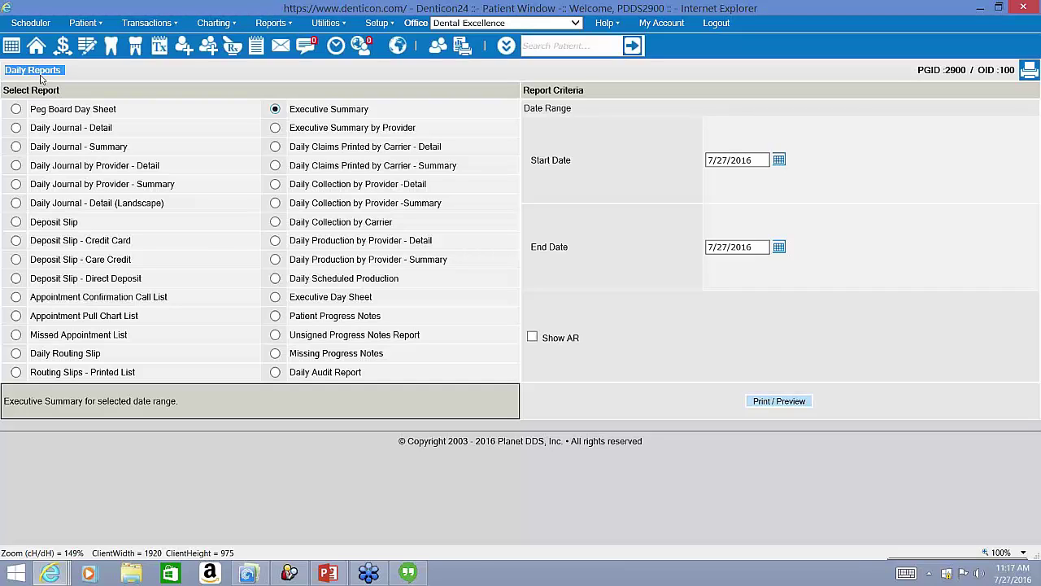
mouse_move(271, 23)
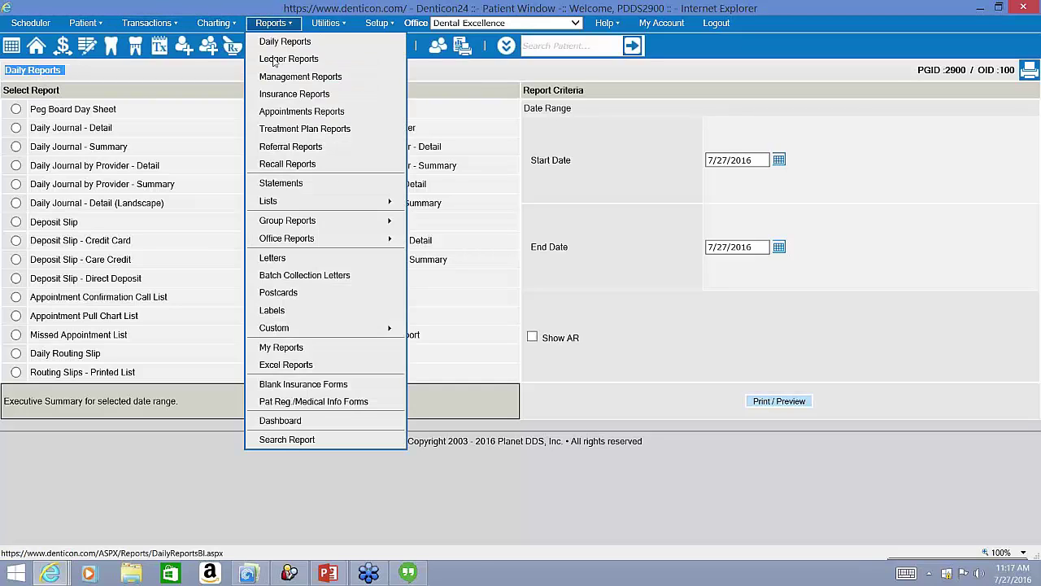
mouse_move(301, 222)
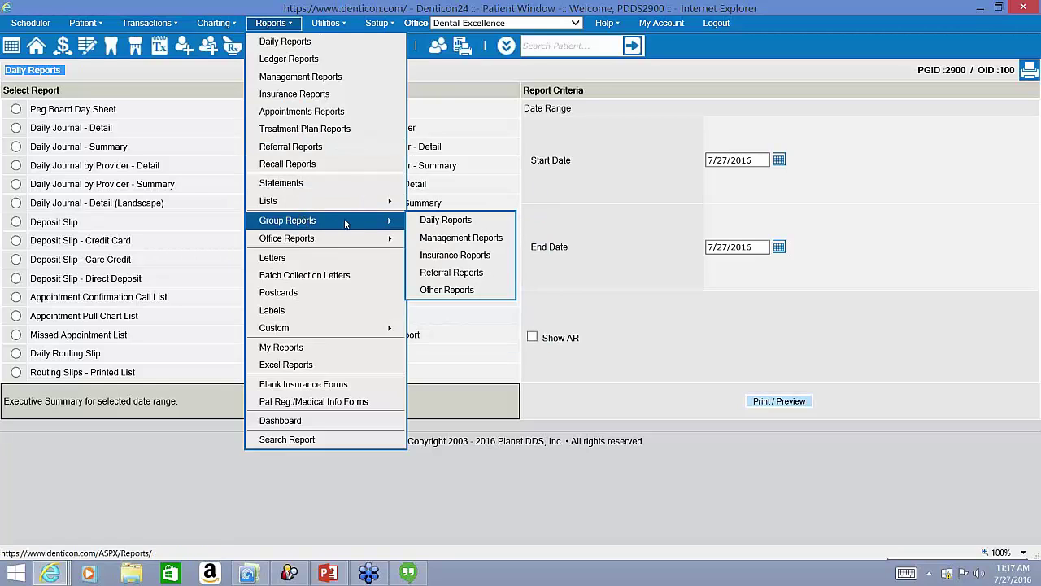
click(415, 227)
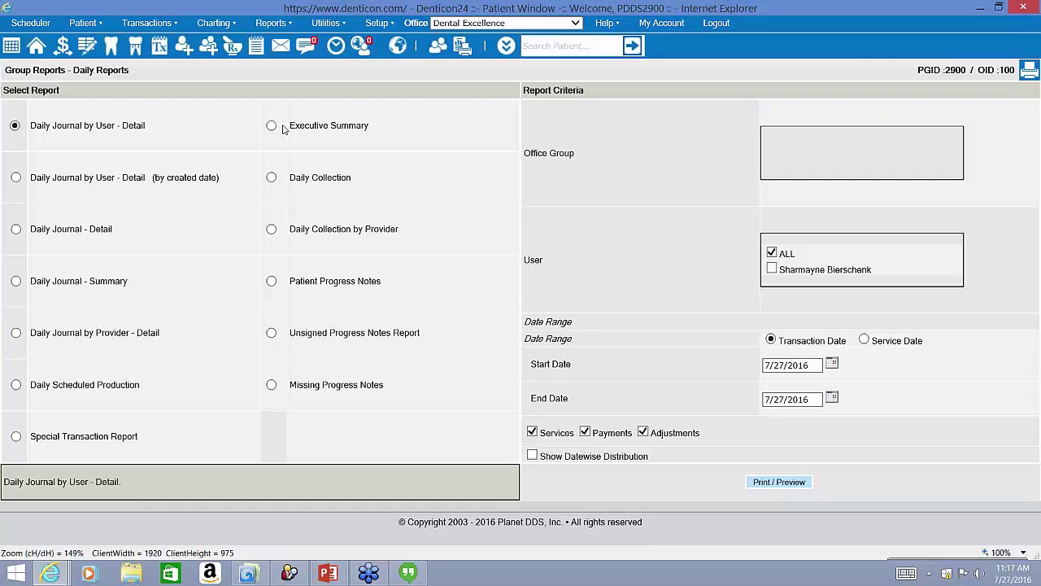
click(272, 126)
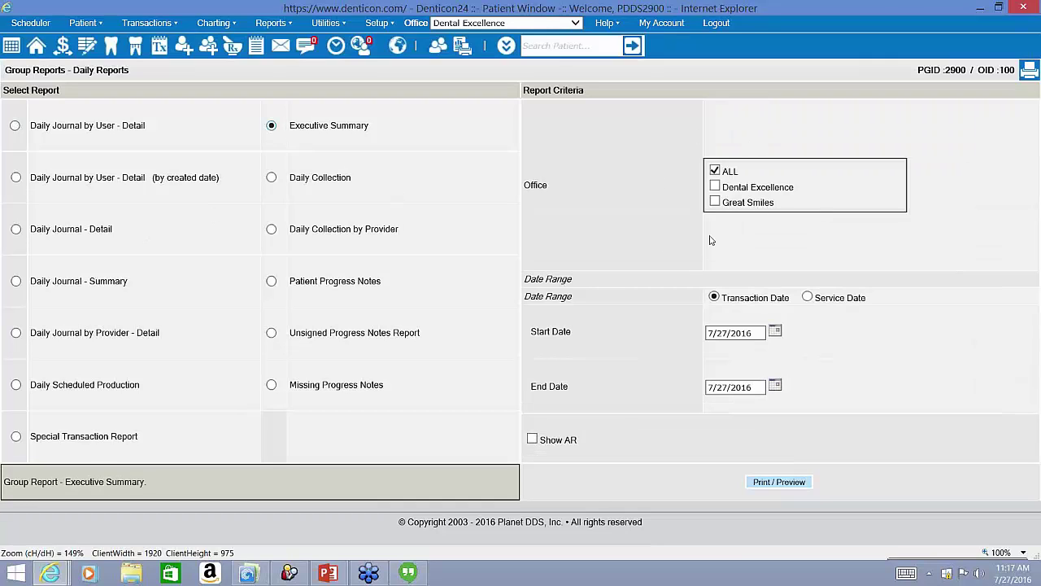
click(715, 189)
click(716, 187)
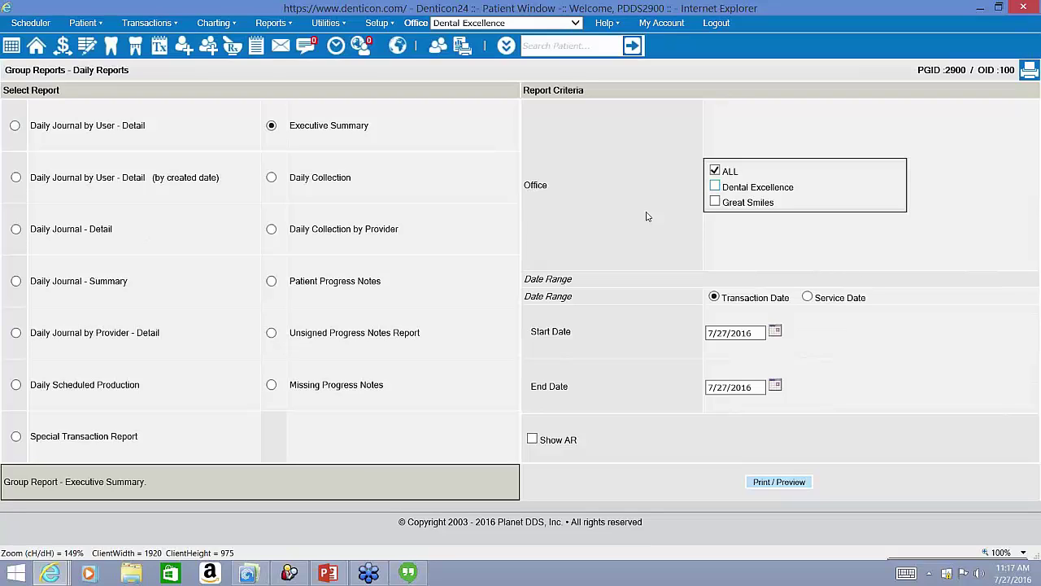
Preview the single-office Daily Audit Report for all patients with every missing-item criterion included, and return to its criteria
click(295, 29)
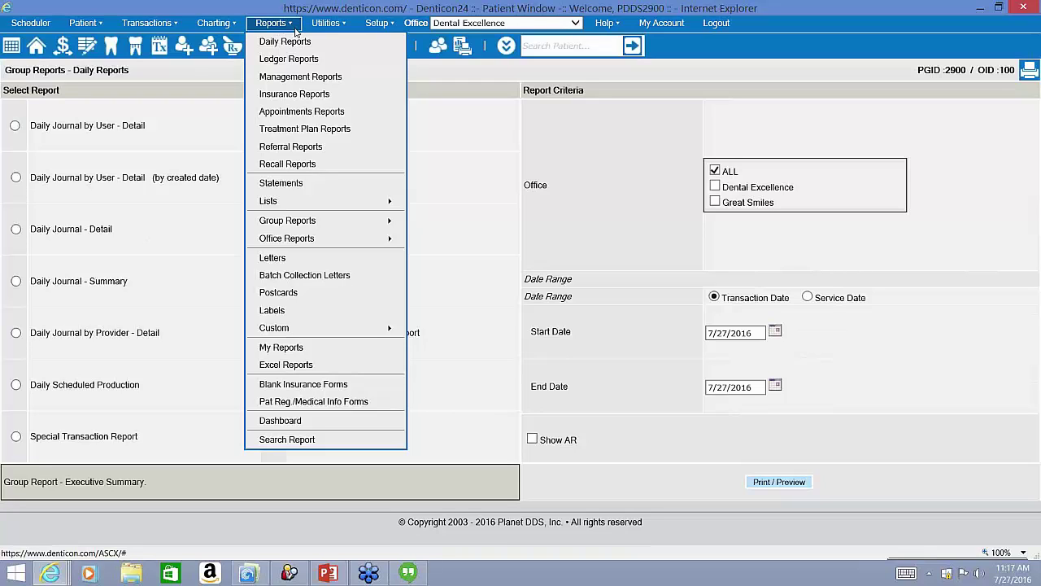
click(294, 41)
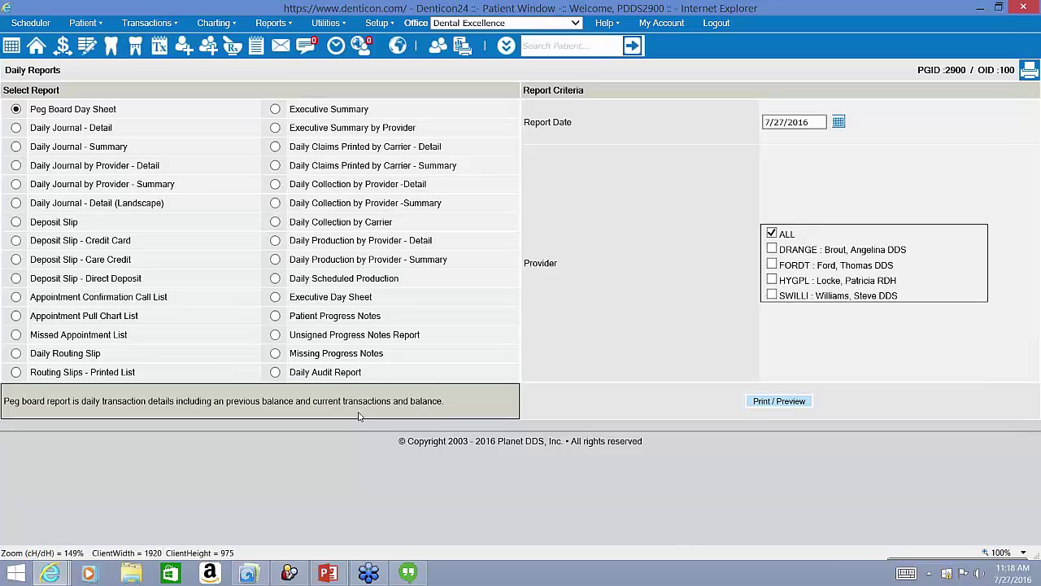
triple_click(308, 375)
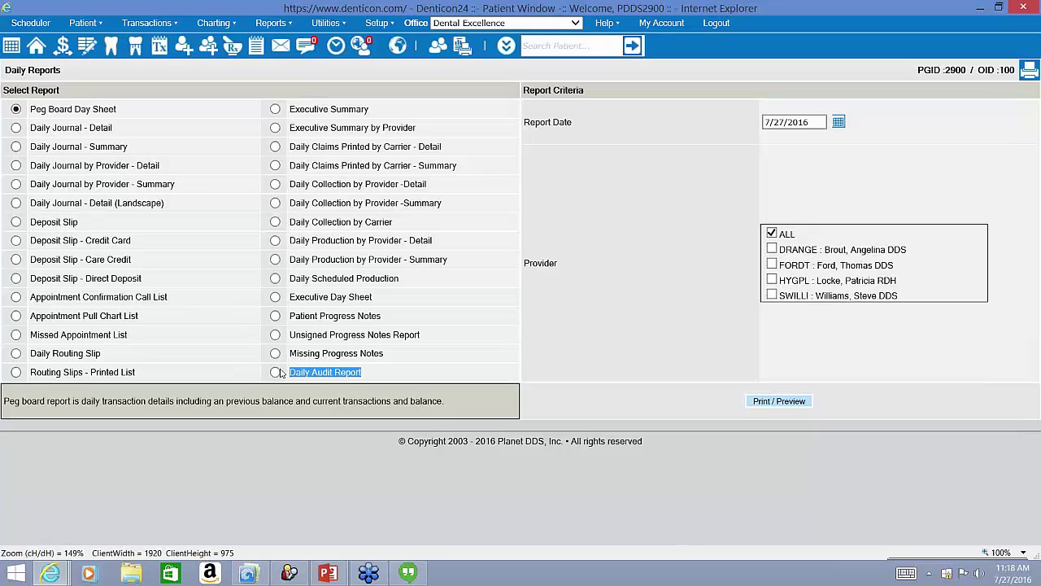
click(275, 372)
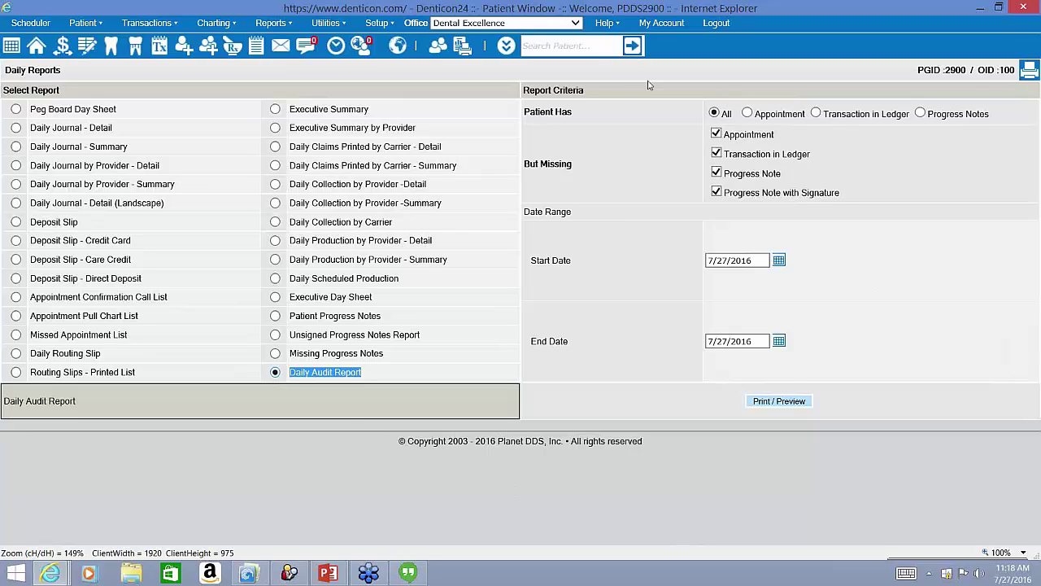
drag(592, 92, 529, 94)
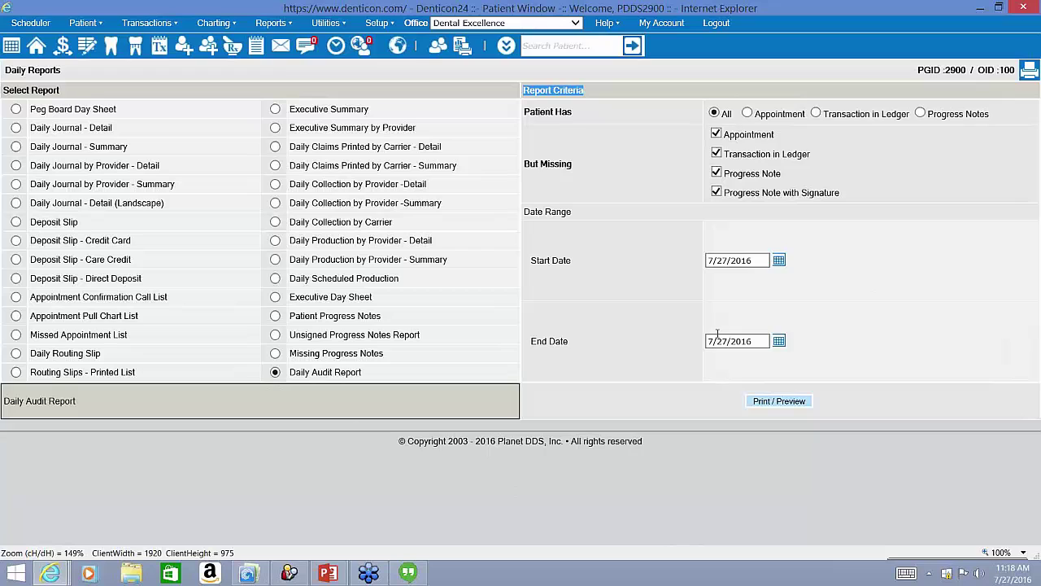
click(781, 403)
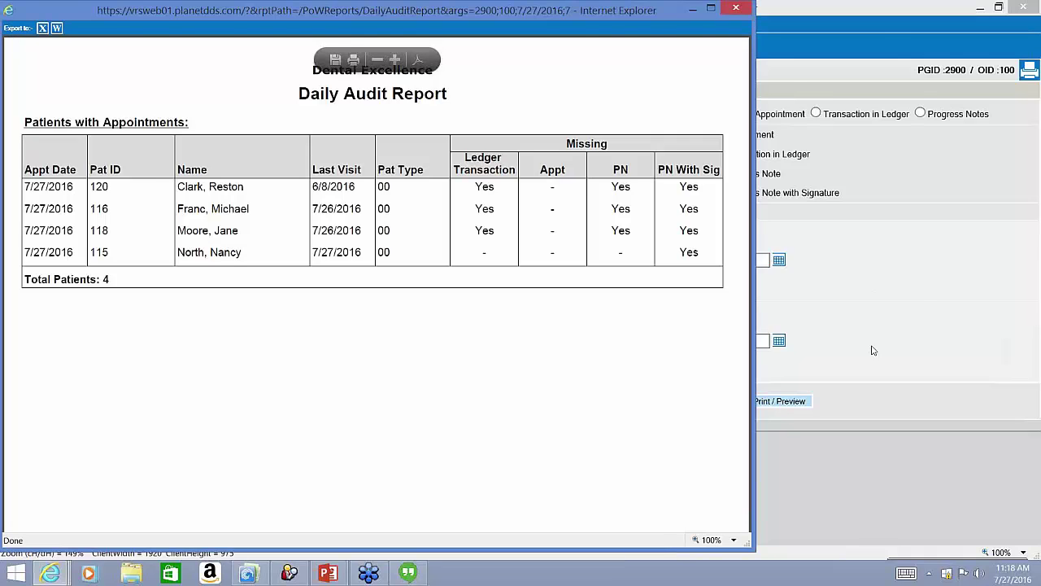
click(920, 301)
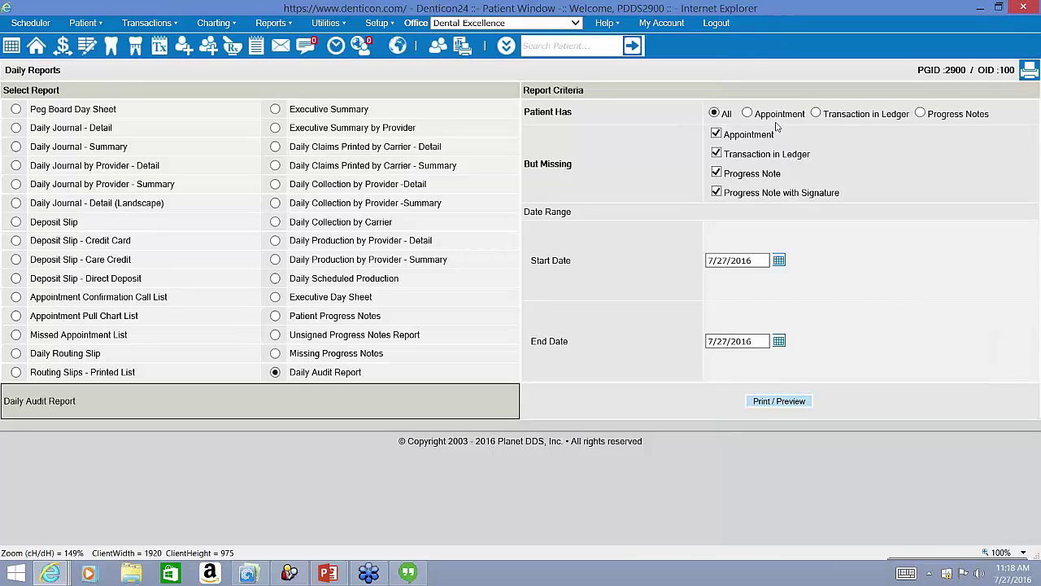
Review the Daily Audit Report preview from the appointments section through ledger transactions and progress notes, and close it
key(alt+Tab)
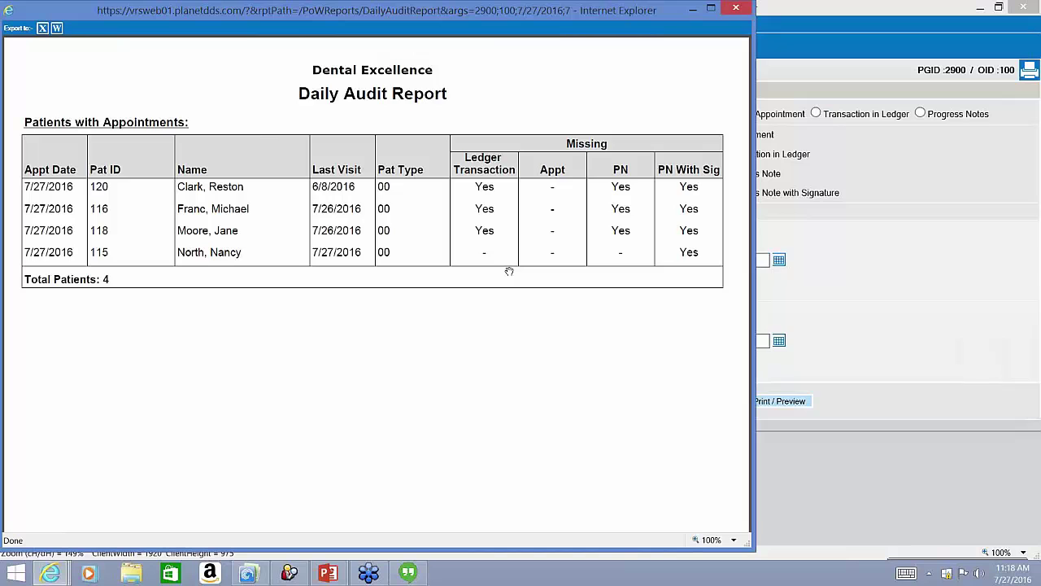
scroll(509, 271, down, 10)
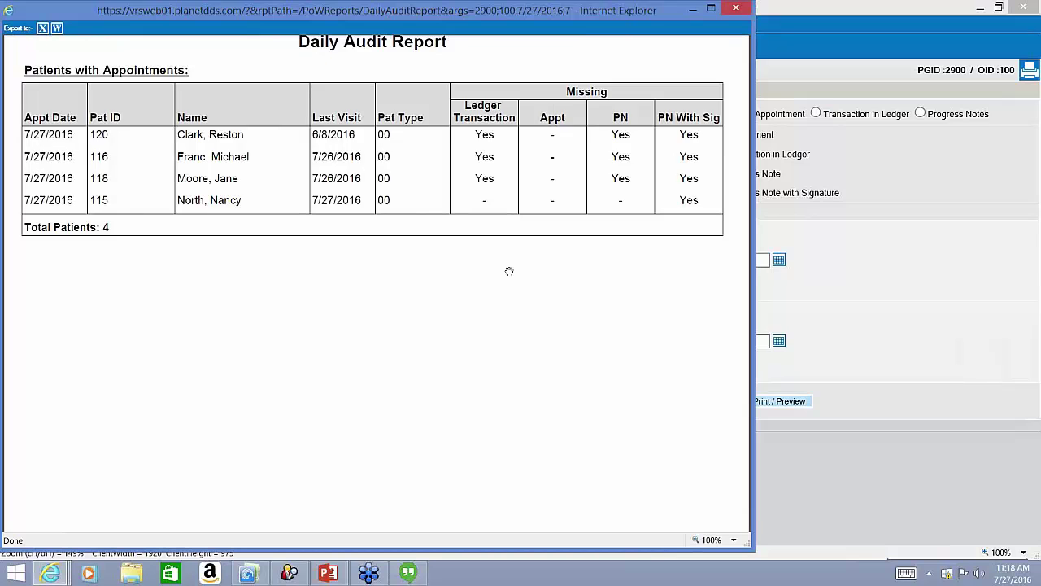
scroll(508, 271, down, 3)
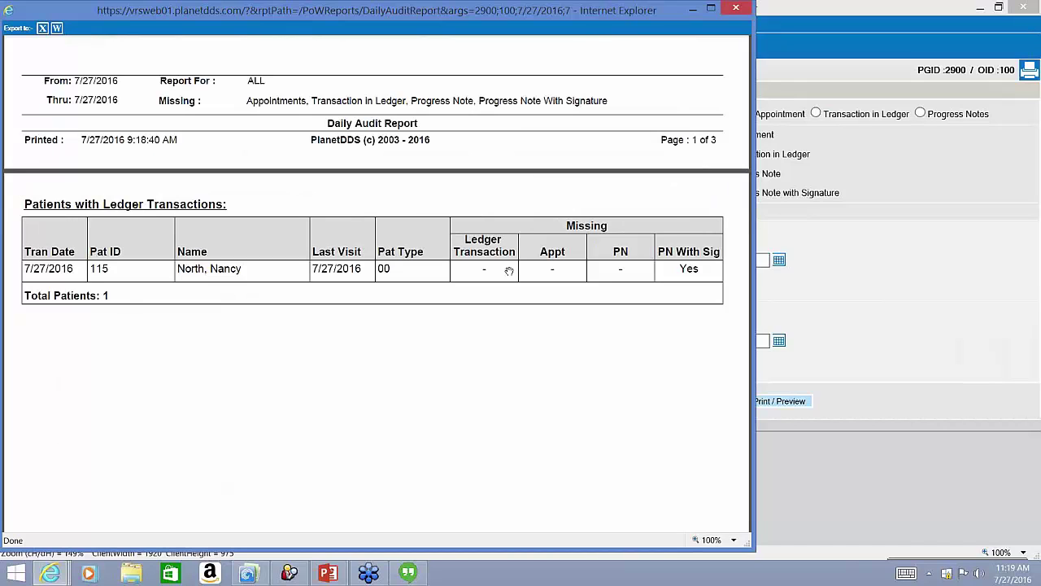
scroll(509, 271, down, 1)
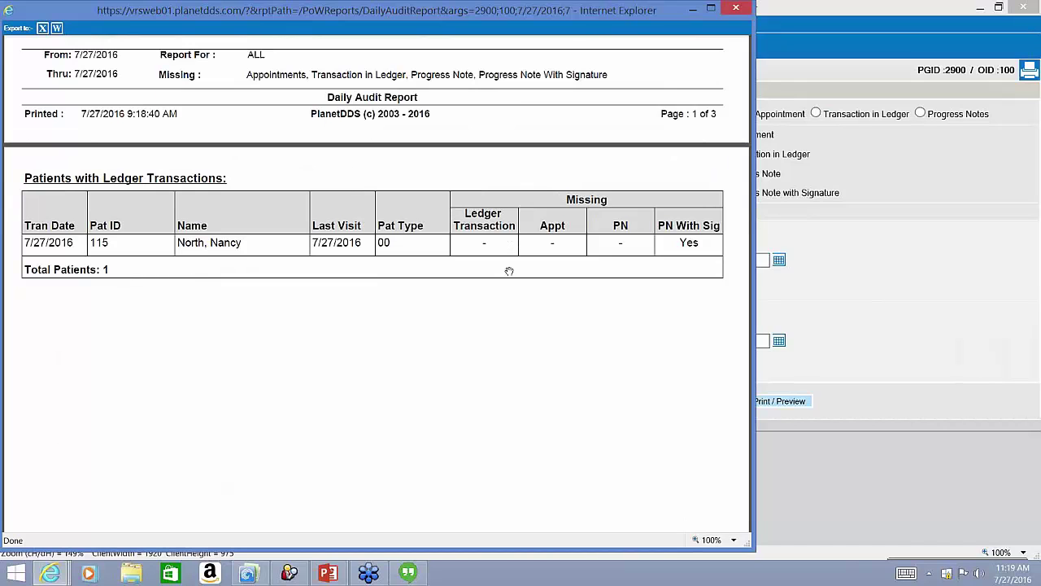
scroll(508, 271, down, 2)
scroll(509, 271, down, 5)
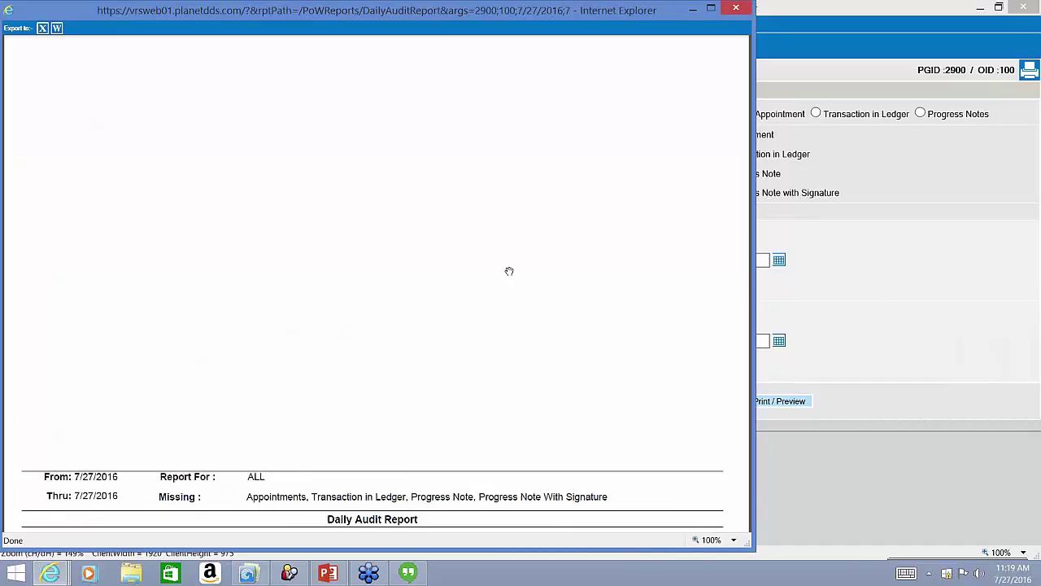
scroll(510, 271, down, 1)
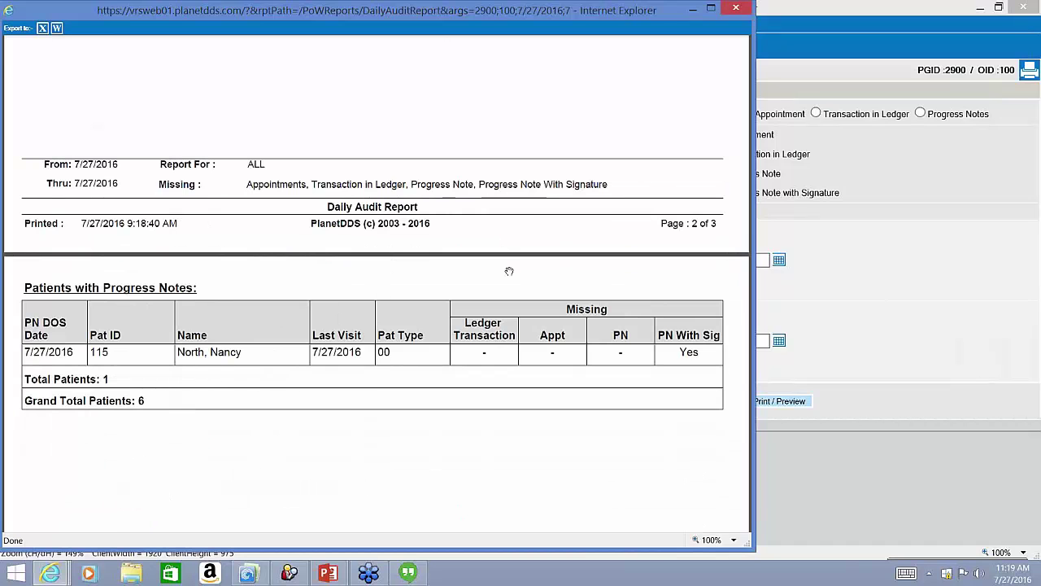
scroll(510, 270, down, 3)
scroll(509, 271, down, 15)
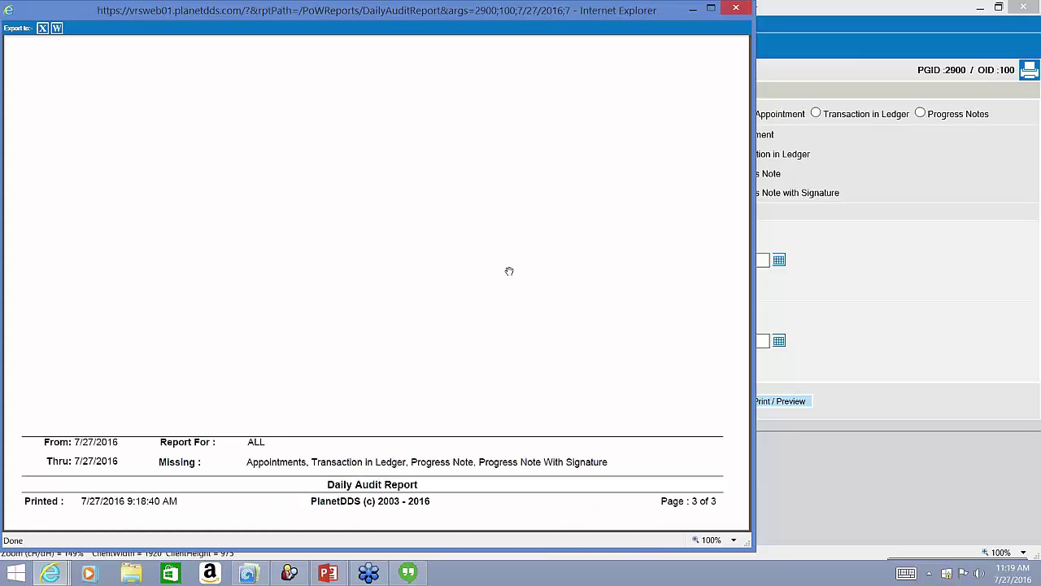
scroll(510, 271, up, 20)
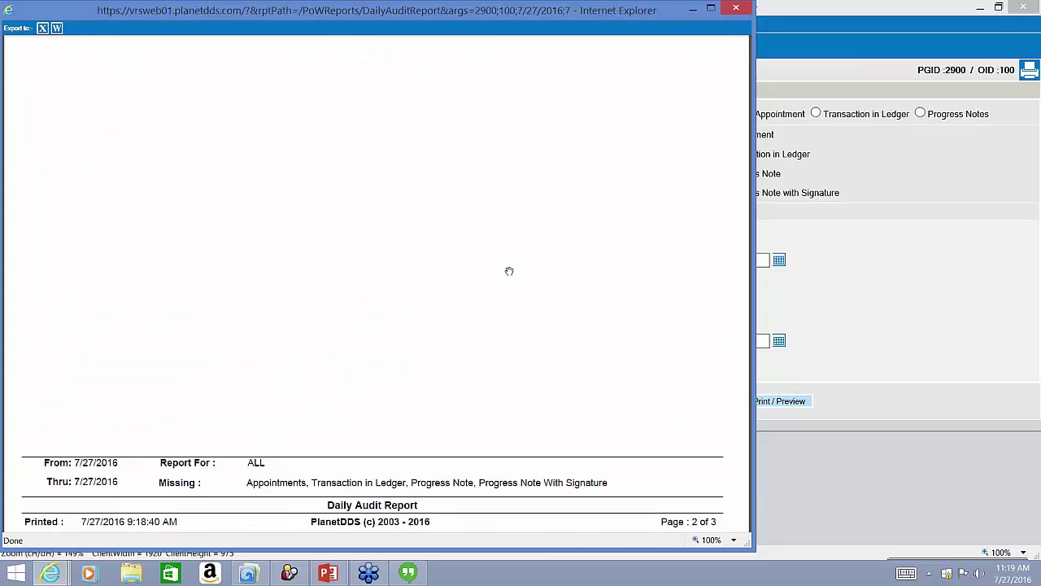
scroll(510, 271, up, 15)
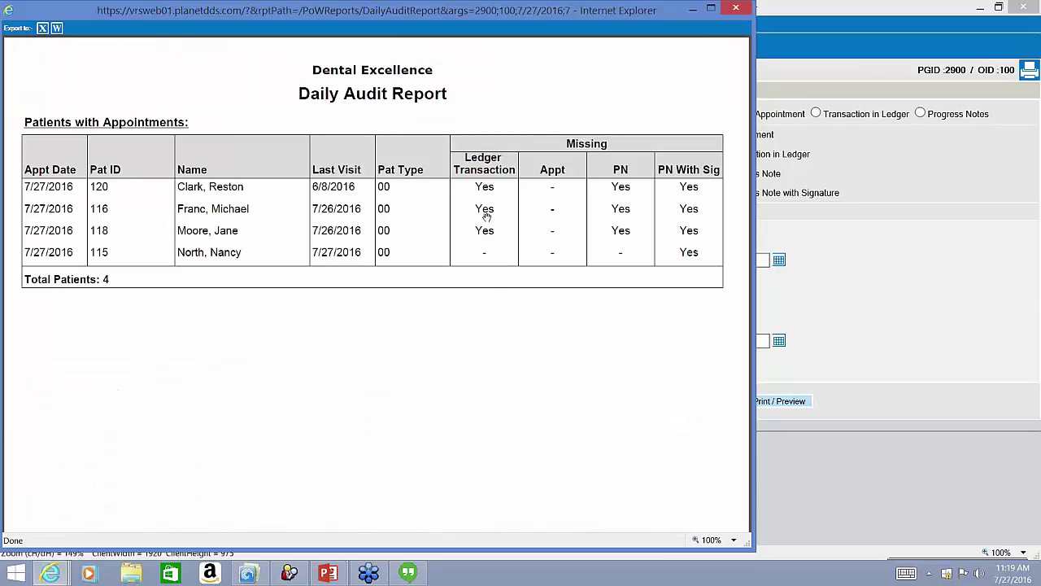
click(736, 8)
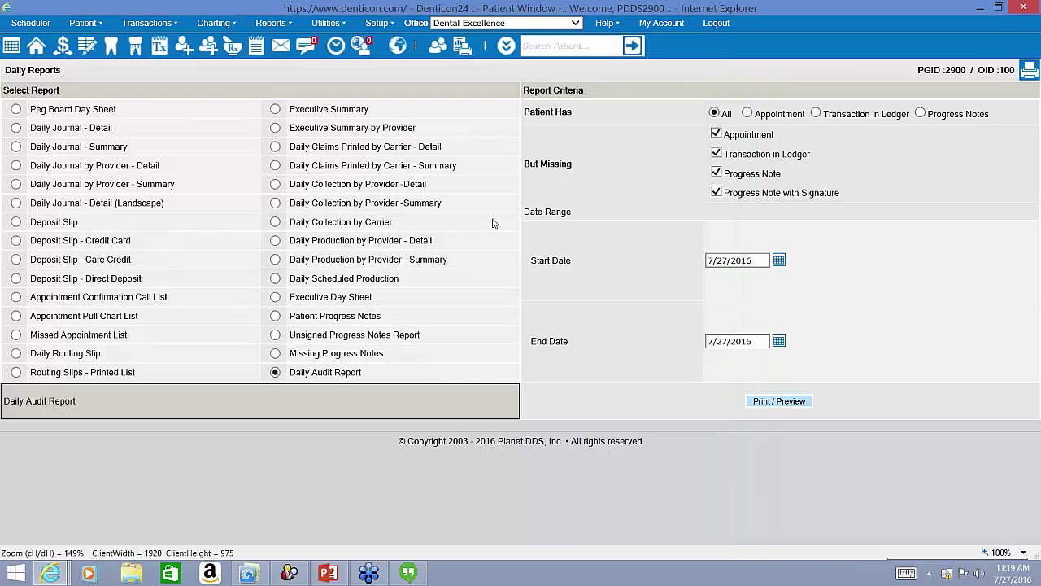
Point out the Daily Journal - Detail and Daily Journal by Provider - Detail reports in the daily report list
triple_click(42, 130)
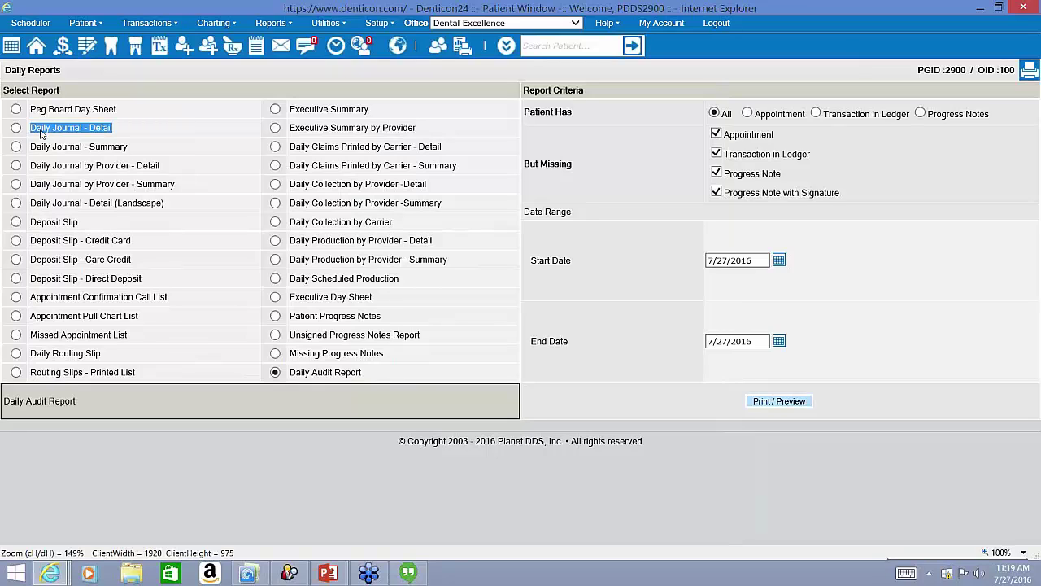
click(39, 165)
triple_click(38, 165)
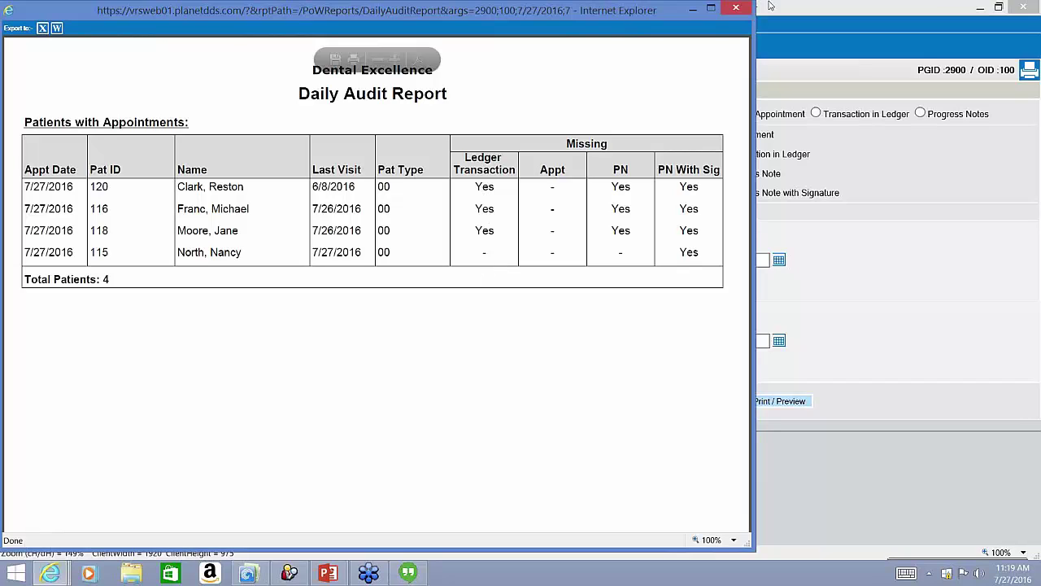
click(869, 218)
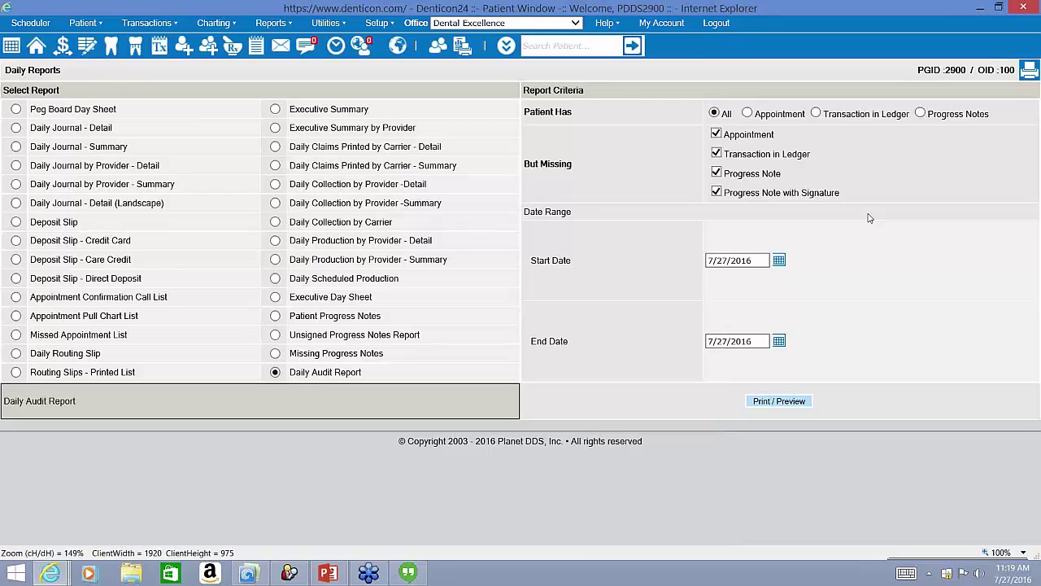
triple_click(45, 134)
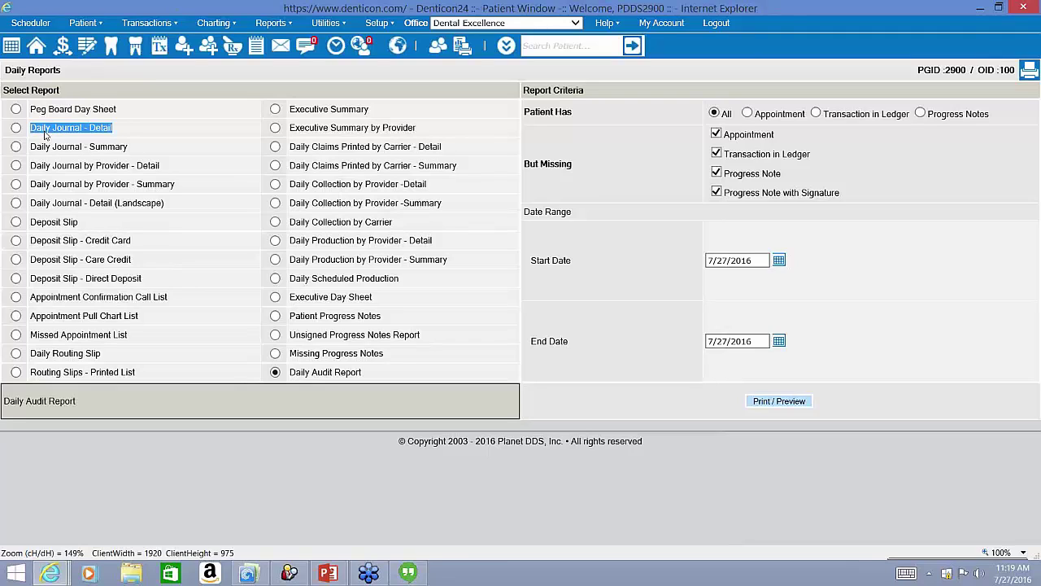
Open the Hawaii Family Dental office reports, preview Uncollected Copay for ALL offices with balances greater than 0.00, and return to its criteria
click(270, 26)
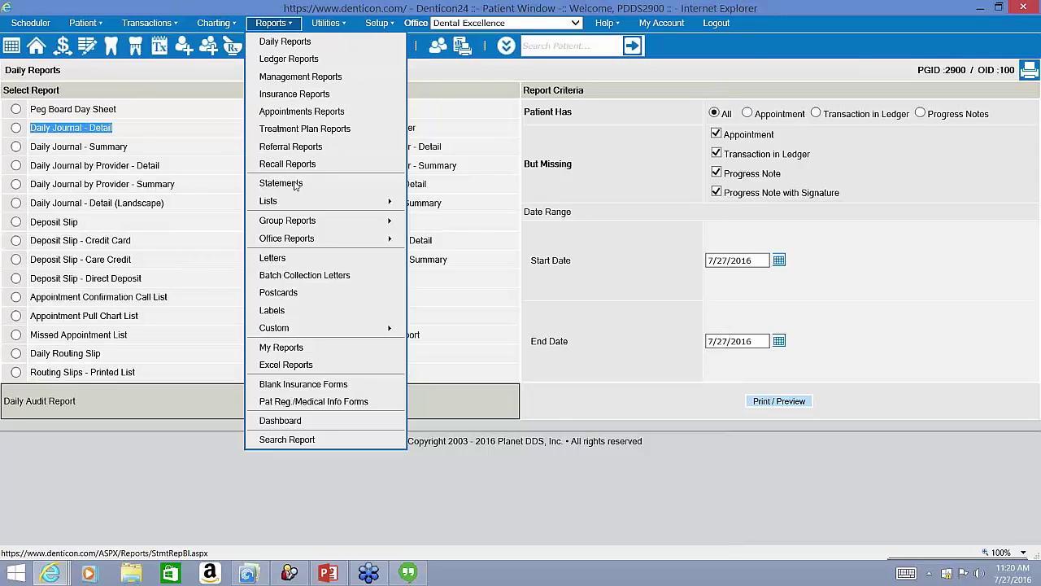
mouse_move(308, 244)
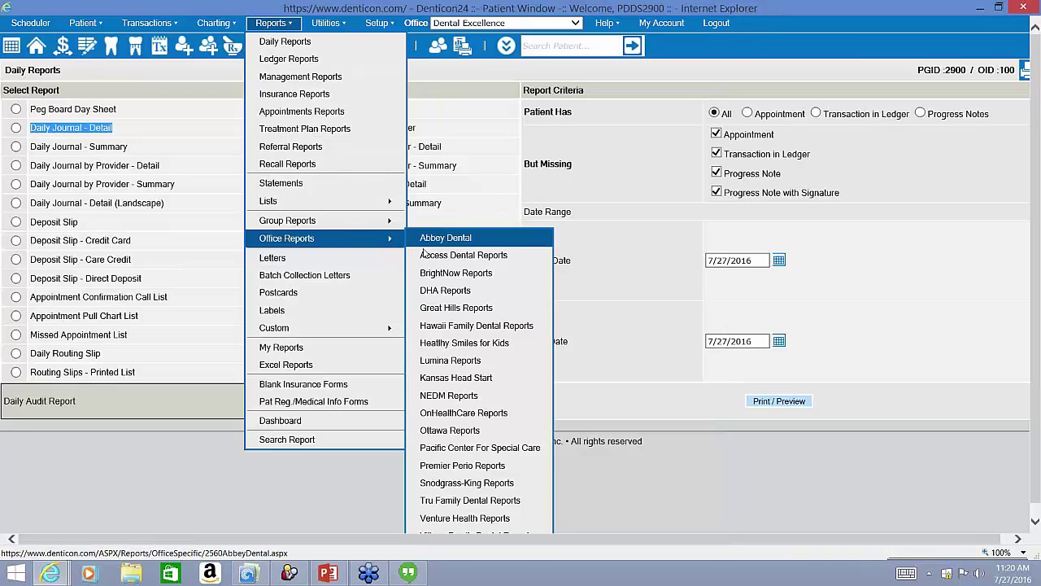
click(445, 327)
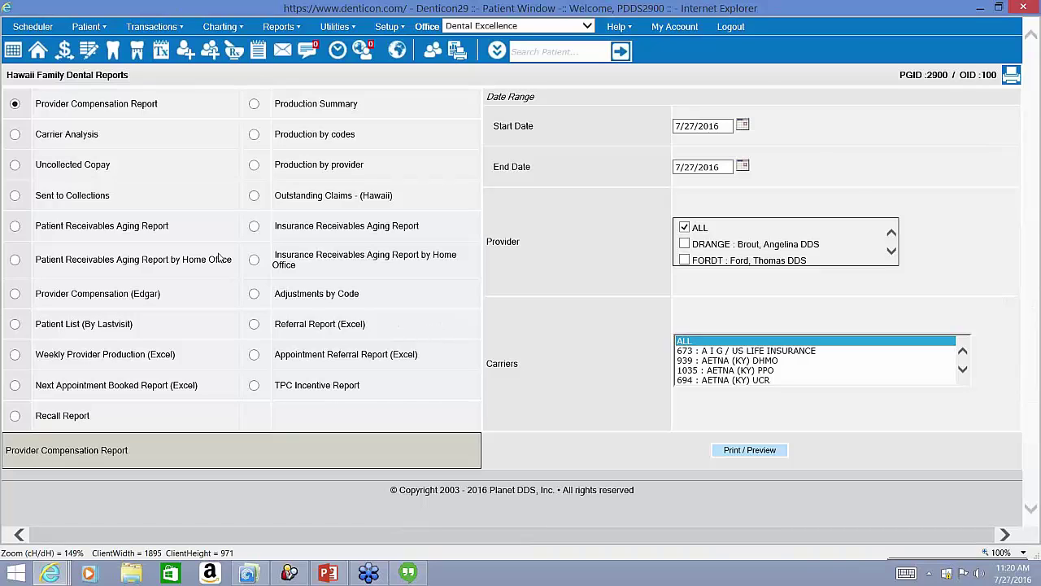
click(16, 166)
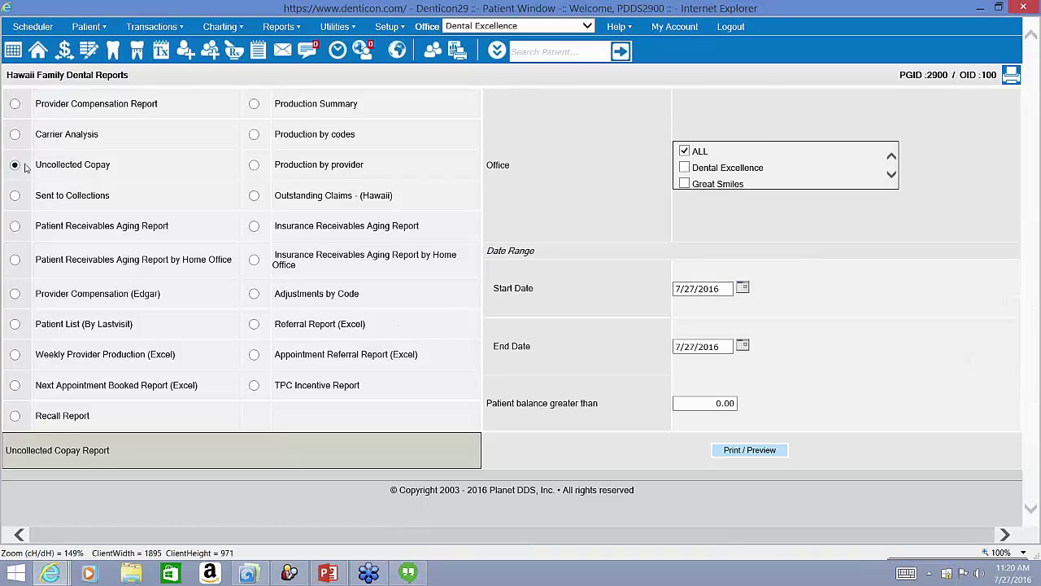
drag(36, 166, 164, 180)
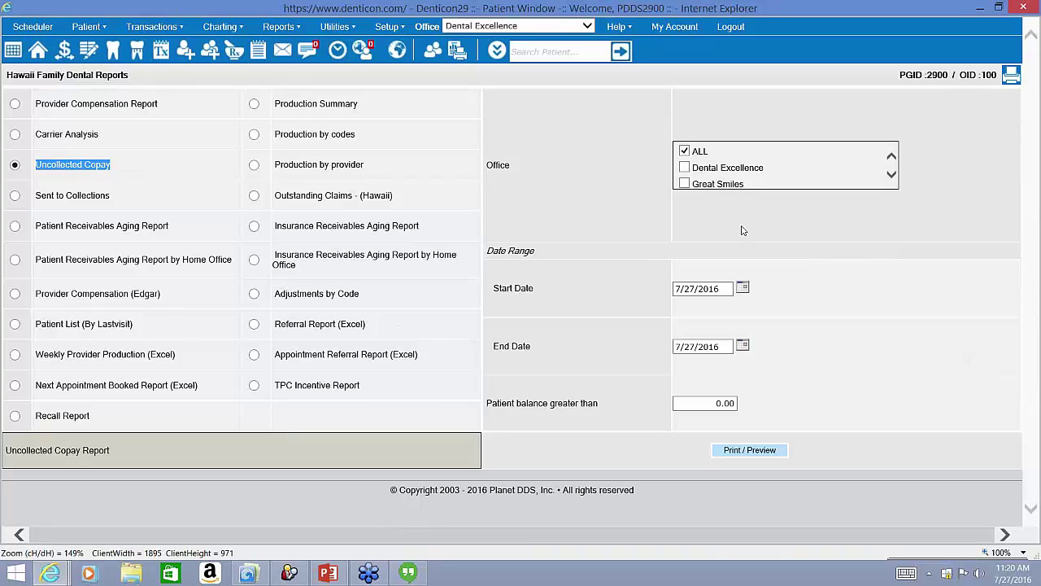
click(742, 451)
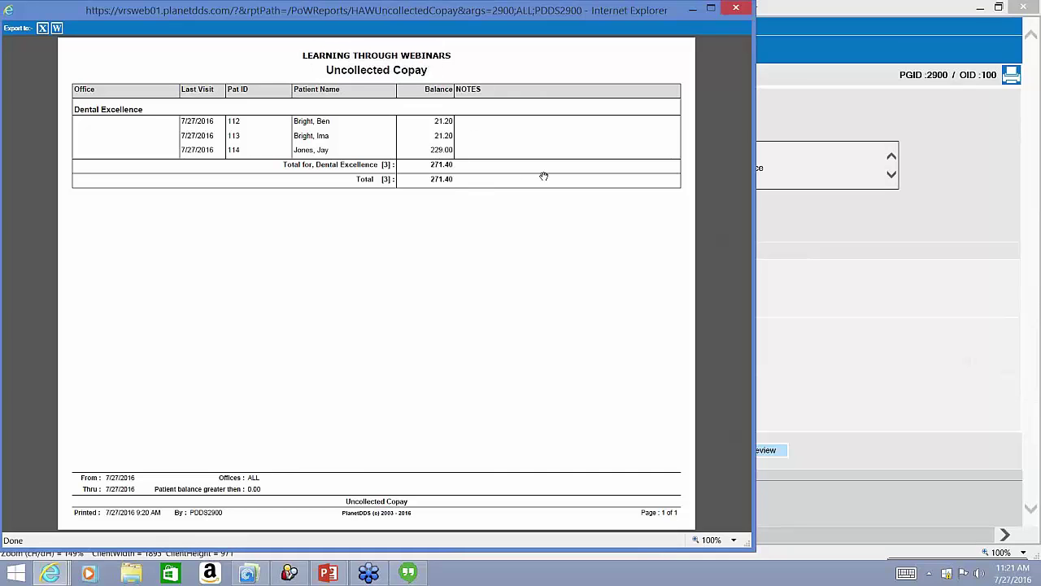
click(799, 223)
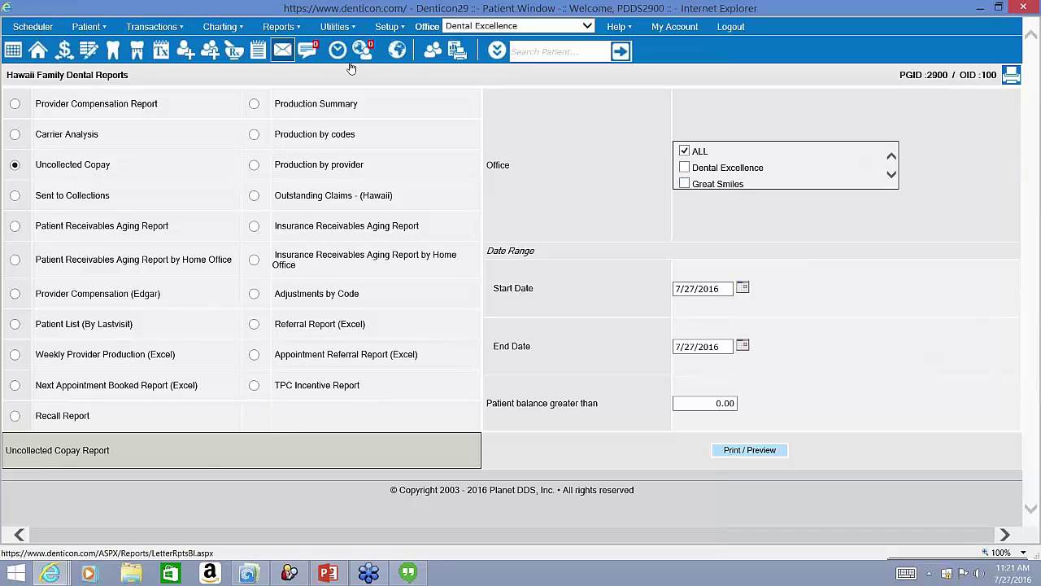
Open the patient list reports and select Patients on Regular Payment Plan
click(278, 26)
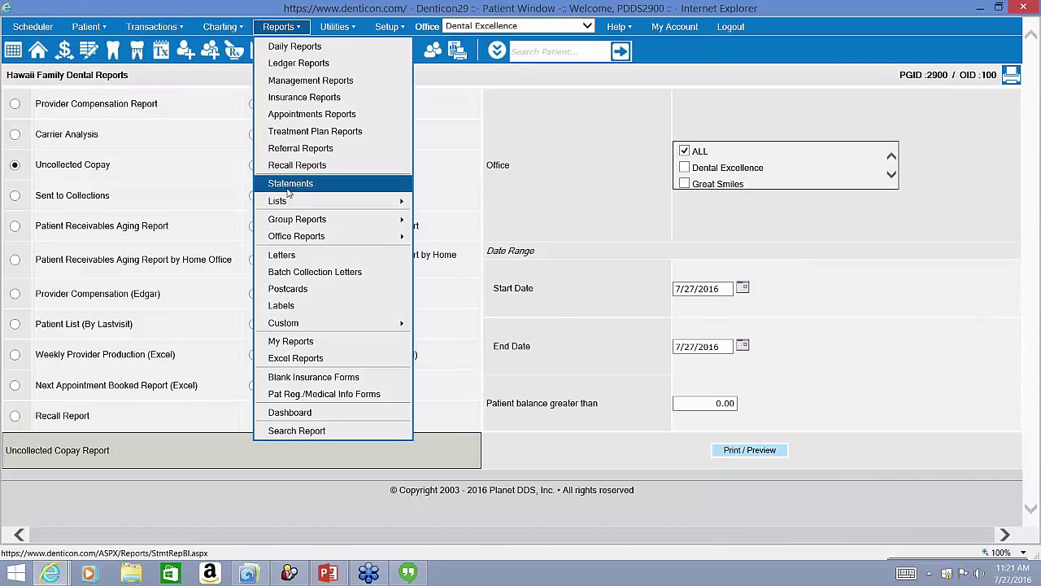
mouse_move(398, 201)
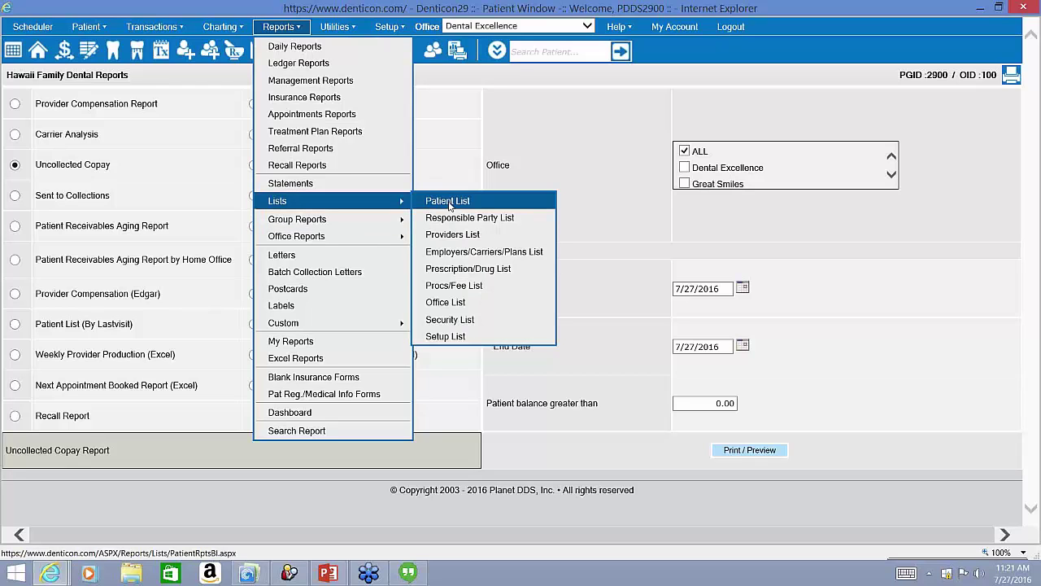
click(449, 202)
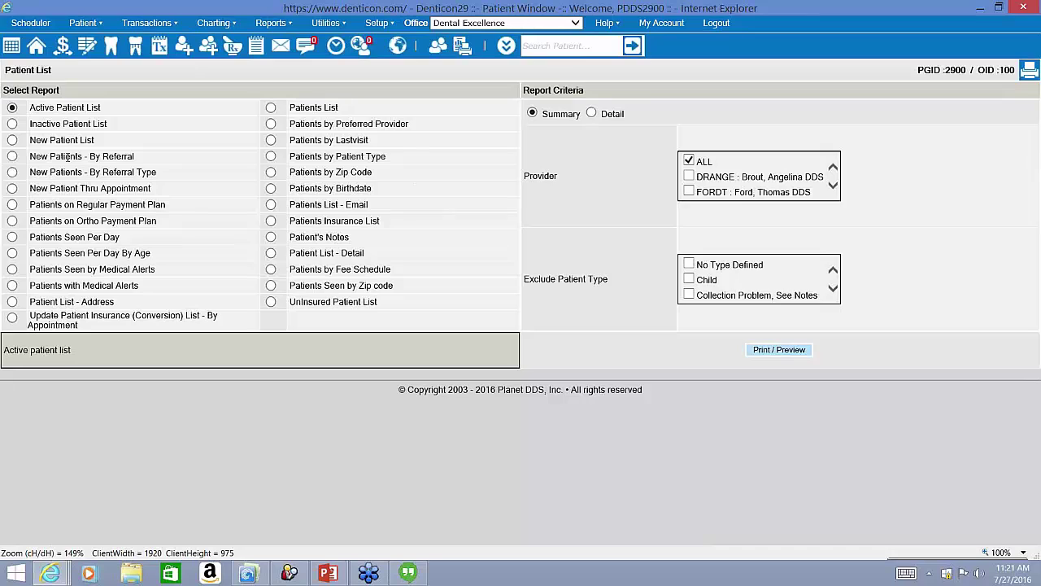
click(12, 206)
triple_click(34, 205)
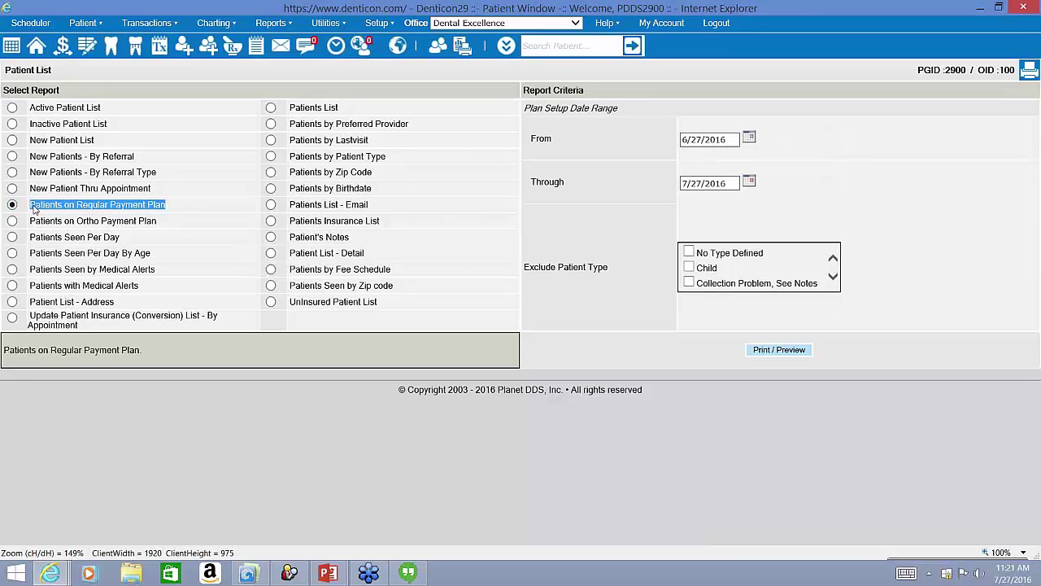
Preview the regular payment plan report from 6/27/2016, and preview it again with the plan setup start date set to 6/1/2016
click(750, 140)
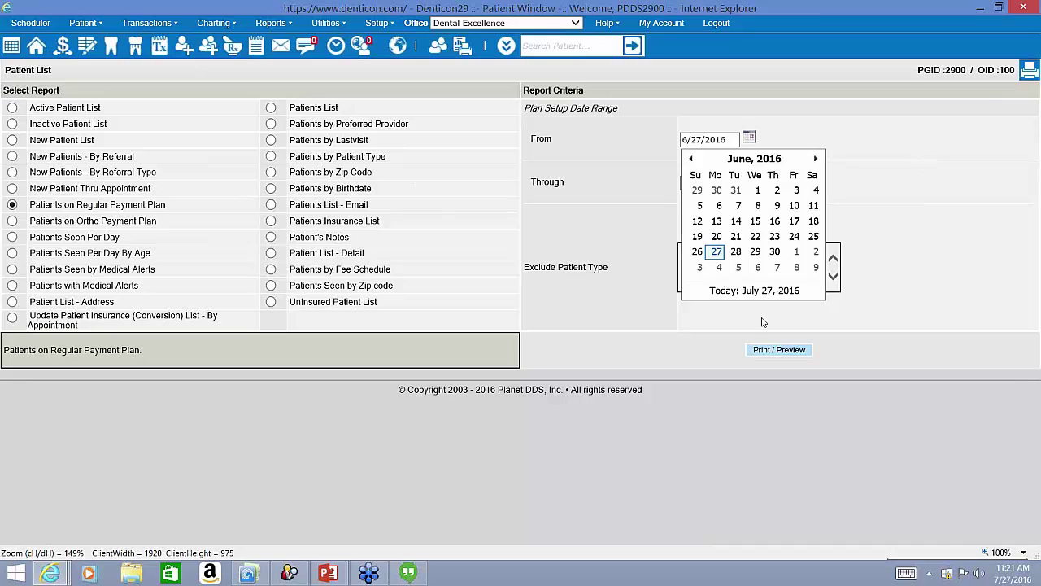
click(766, 349)
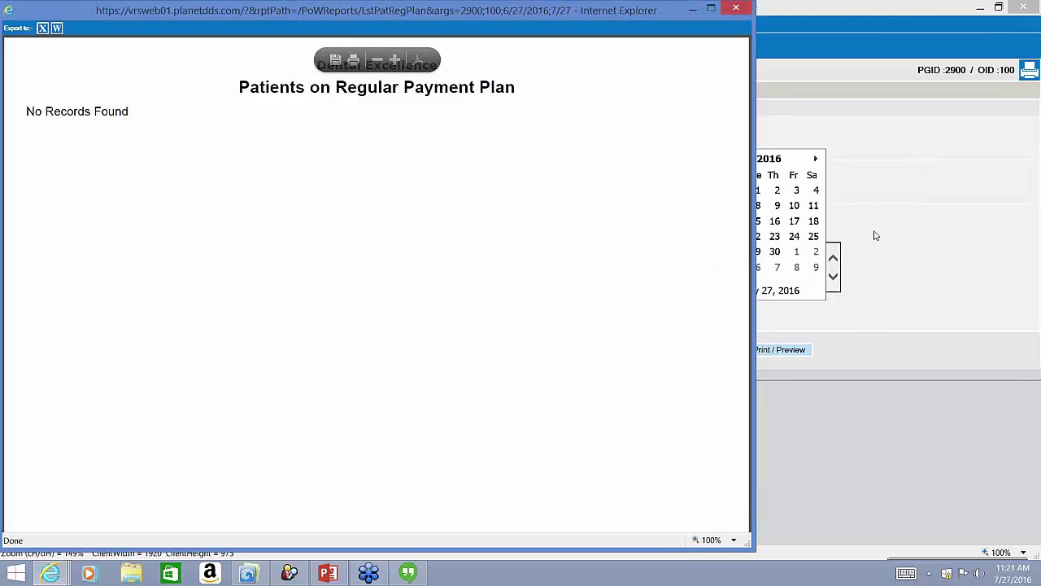
click(875, 235)
click(757, 190)
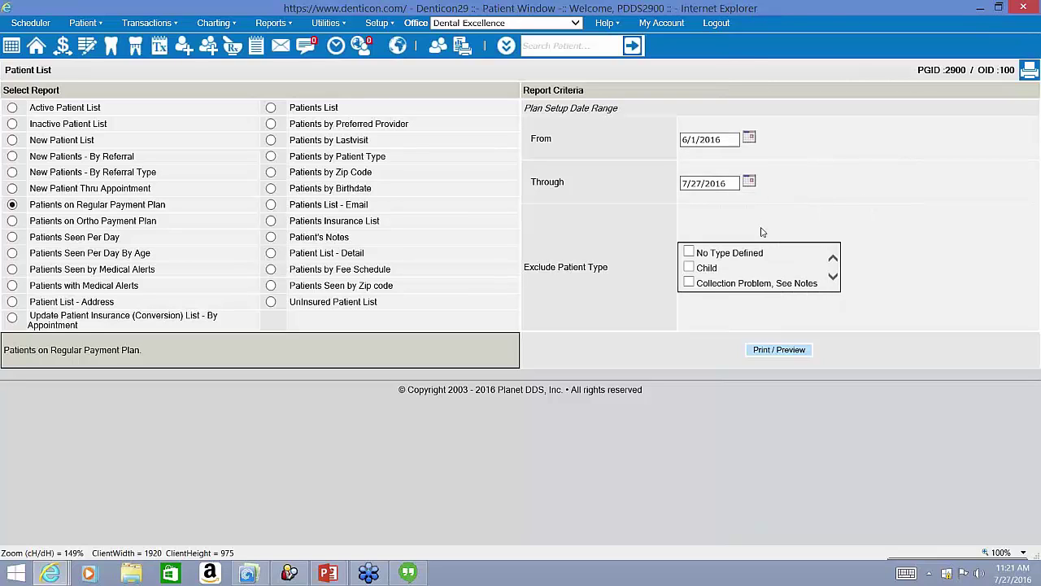
click(764, 348)
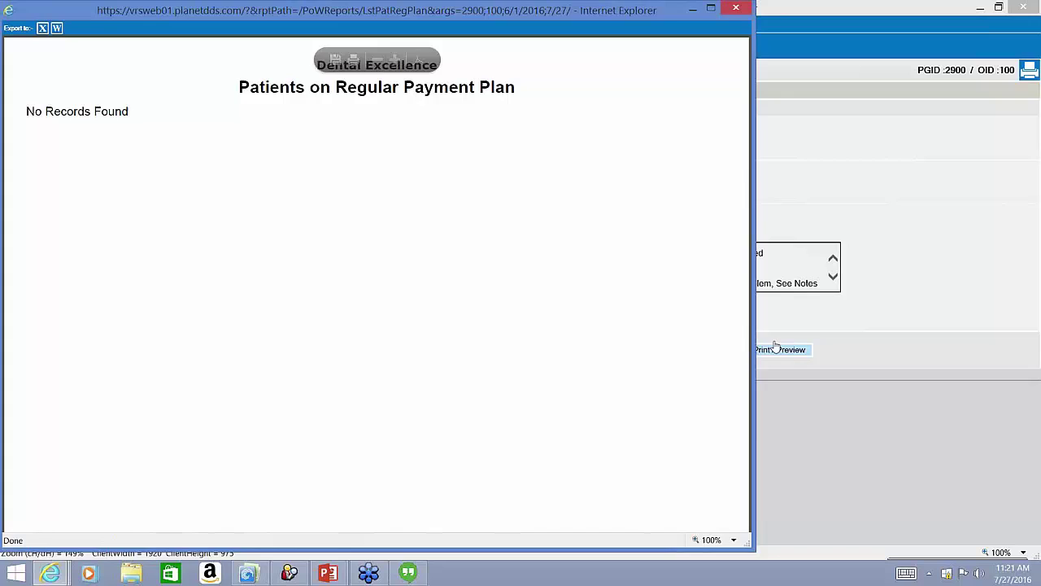
click(939, 240)
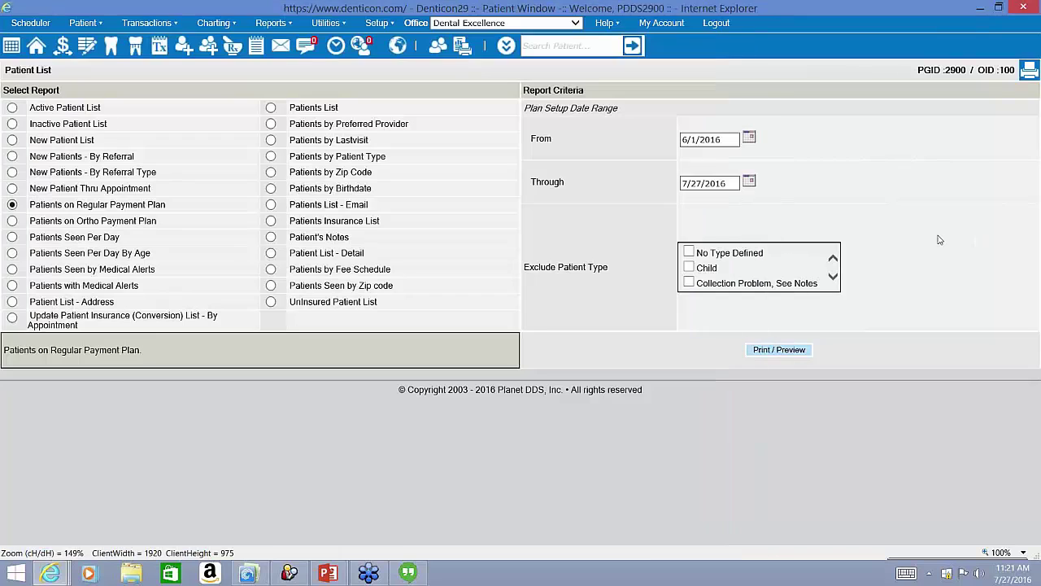
Set the plan setup start date to 5/2/2016, preview the Patients on Regular Payment Plan report, and return to its criteria
click(750, 140)
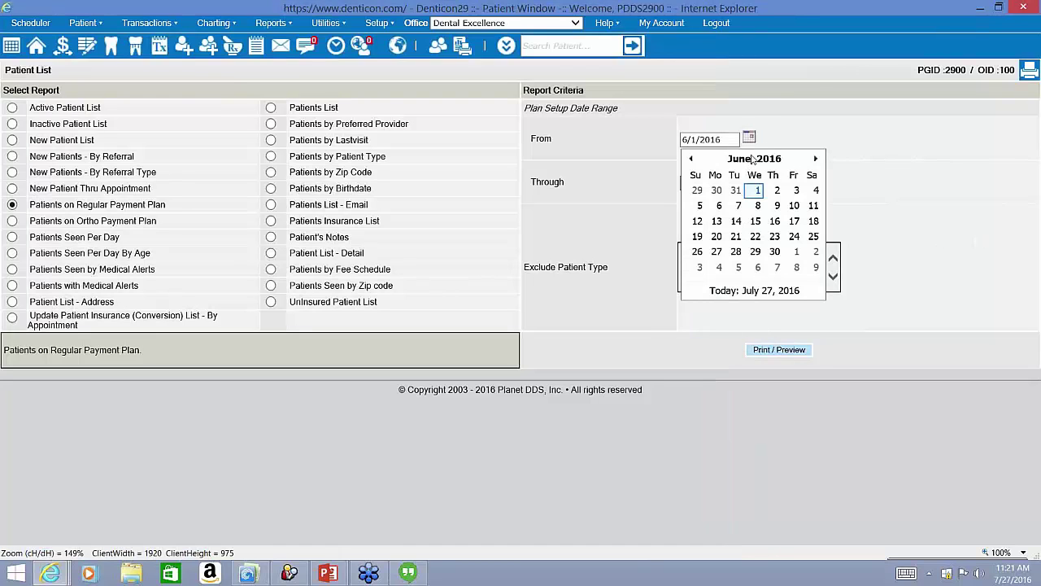
click(690, 159)
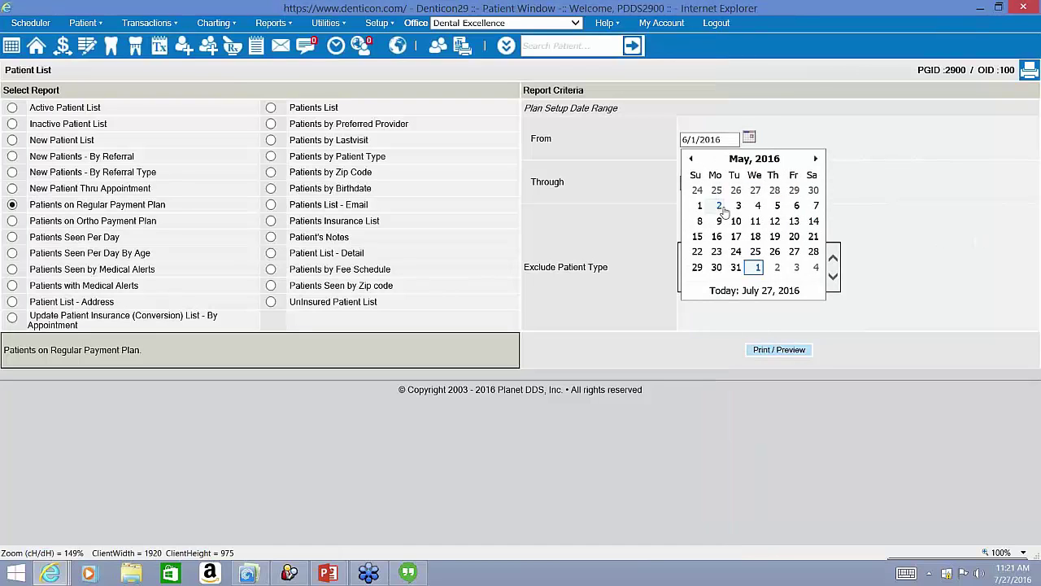
click(720, 206)
click(786, 351)
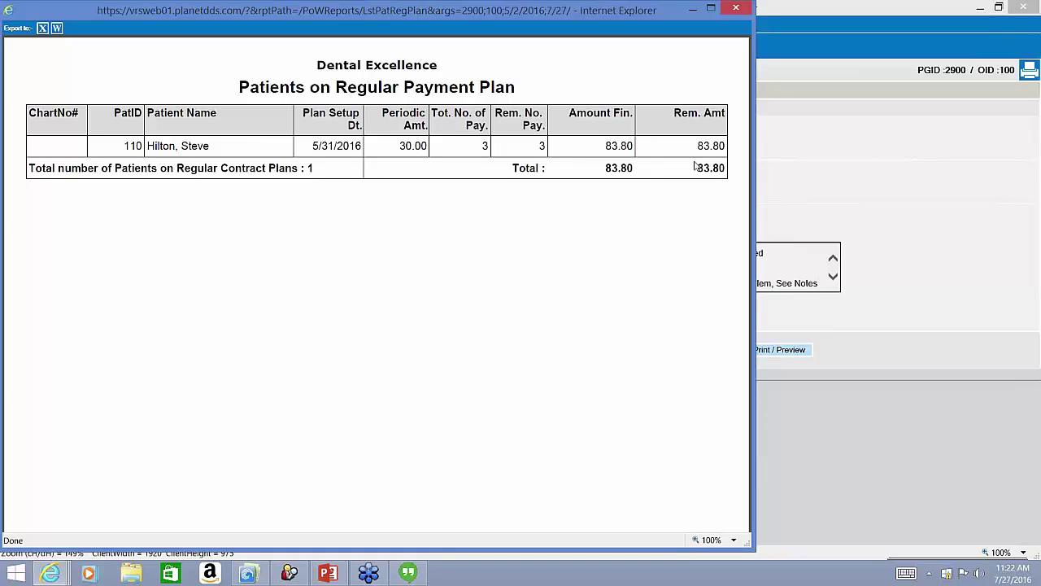
click(818, 153)
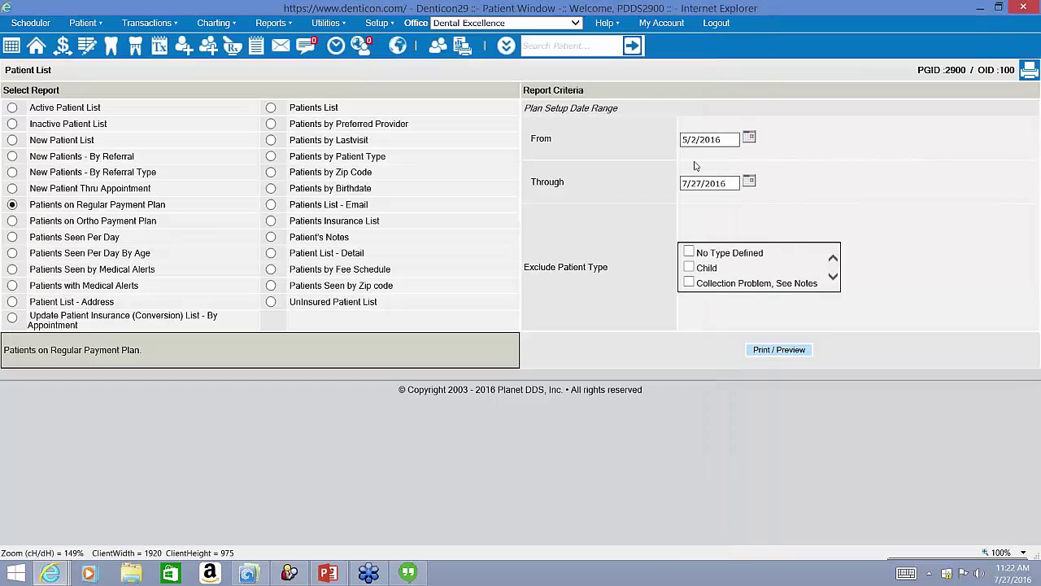
Preview the Patients on Ortho Payment Plan report for patient plan setup dates 5/2/2016 through 7/27/2016, and return to its criteria
click(12, 221)
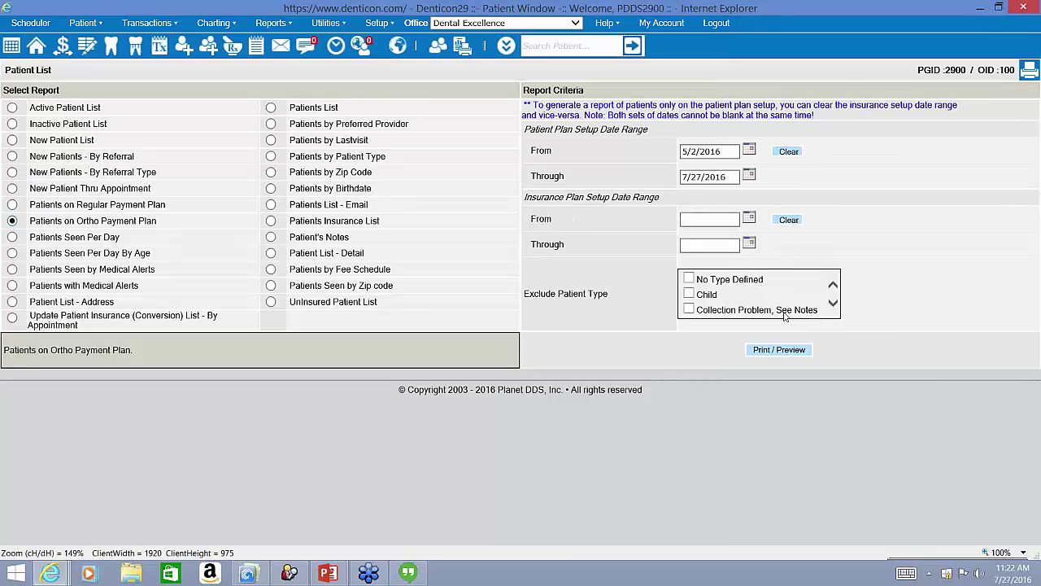
click(790, 355)
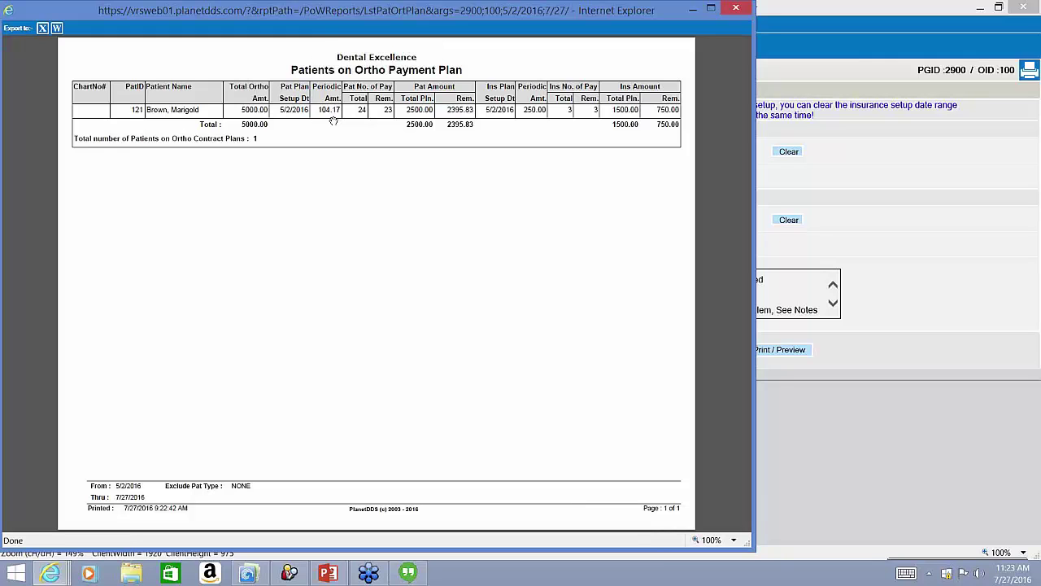
click(889, 179)
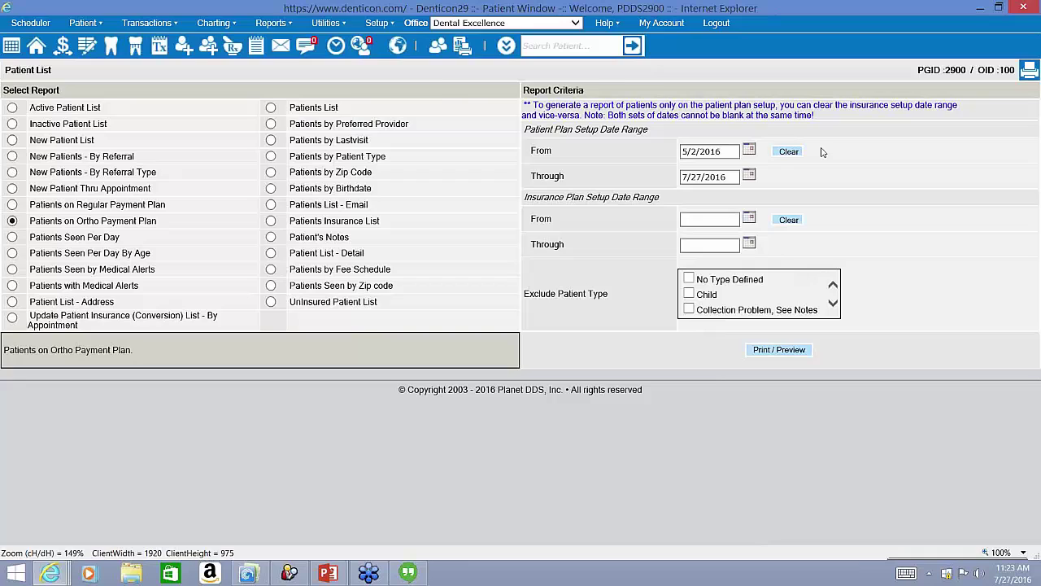
Open the utility for generating regular payment plan charges and post the periodic charge for the listed patient
click(347, 30)
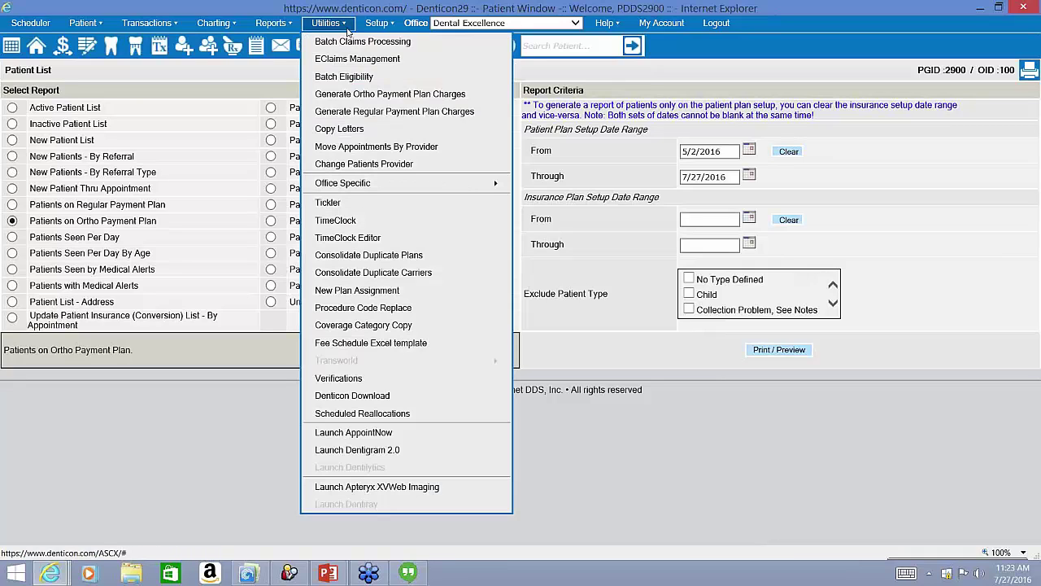
click(355, 119)
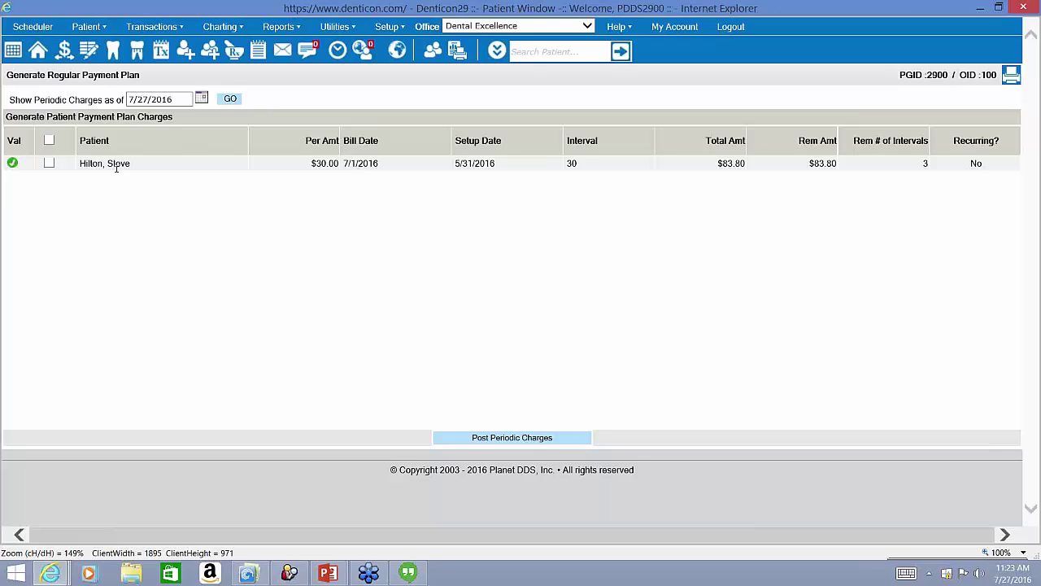
click(49, 163)
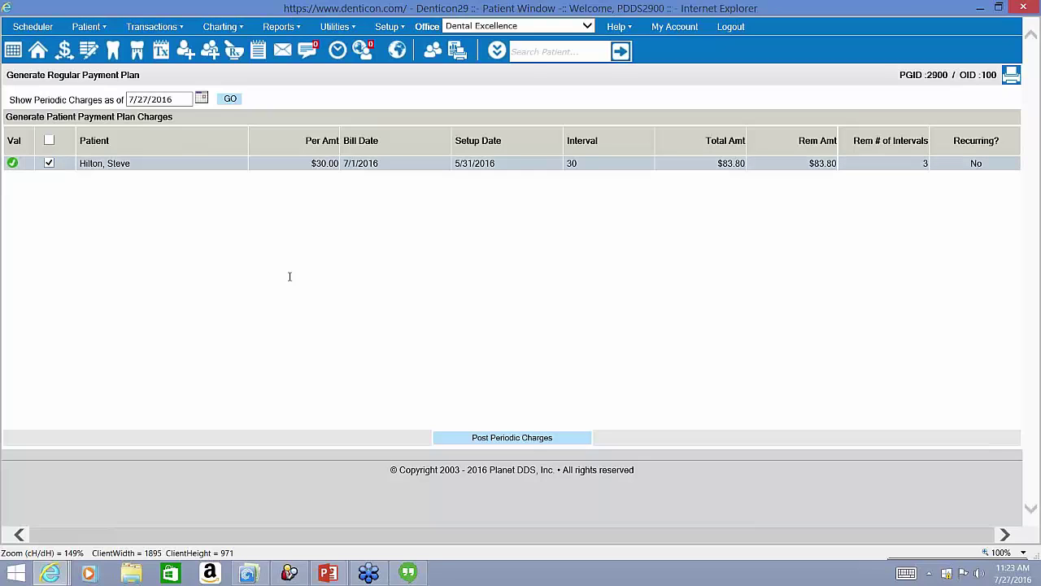
click(519, 438)
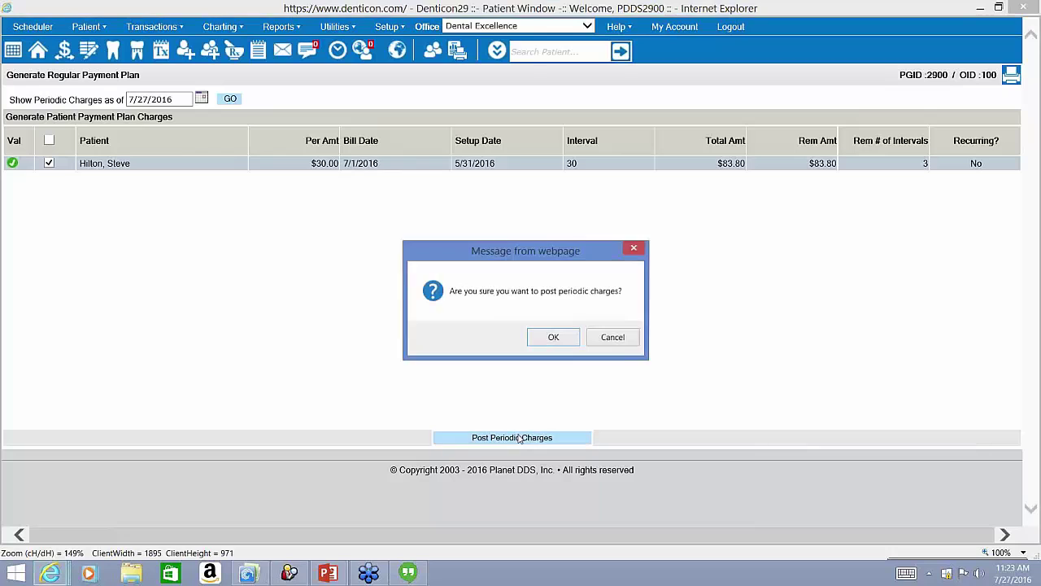
click(555, 335)
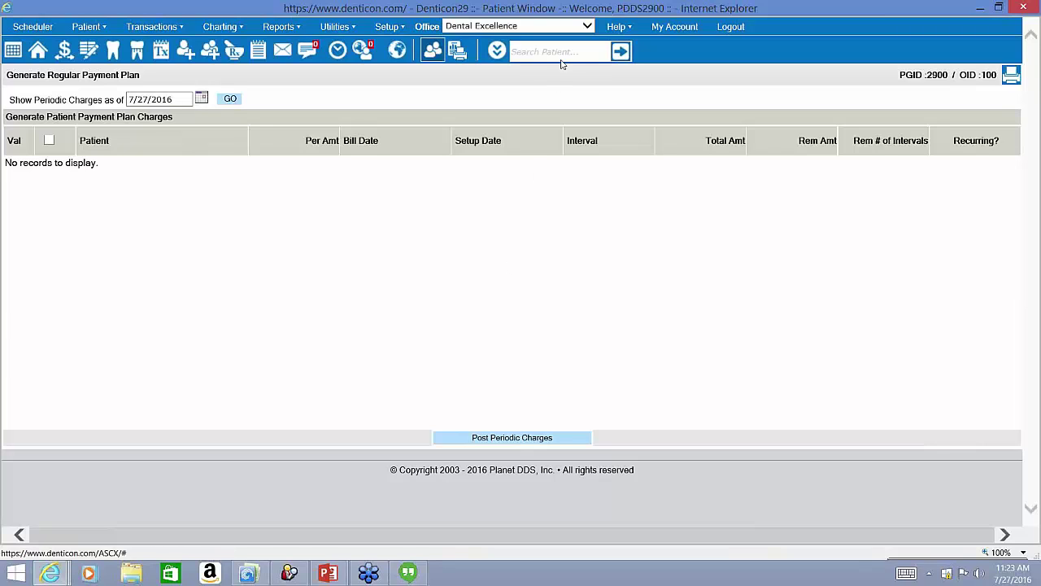
Open the utility for generating ortho payment plan charges and post the patient ortho periodic charge for the listed patient
mouse_move(337, 27)
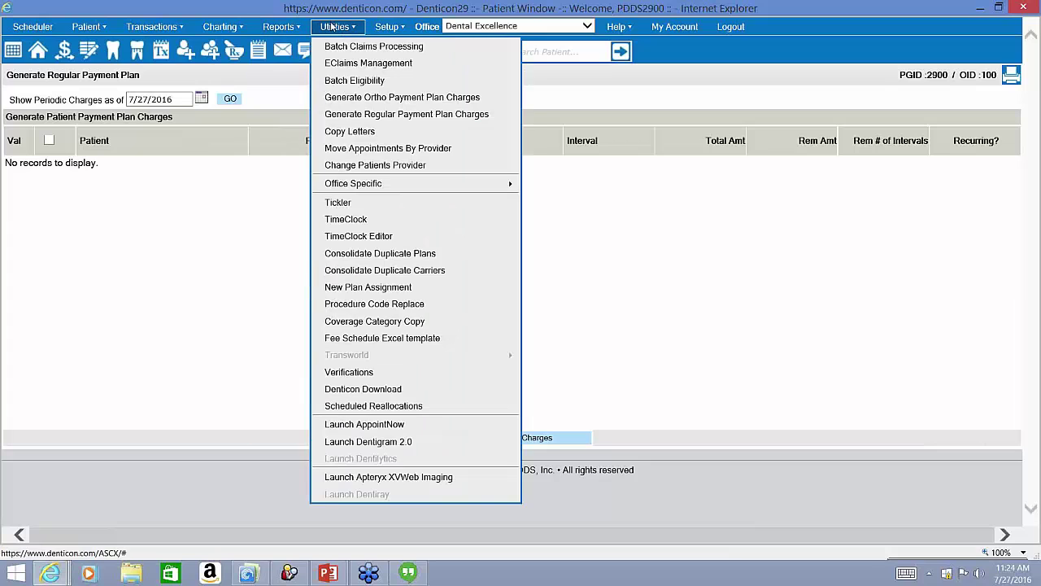
click(344, 99)
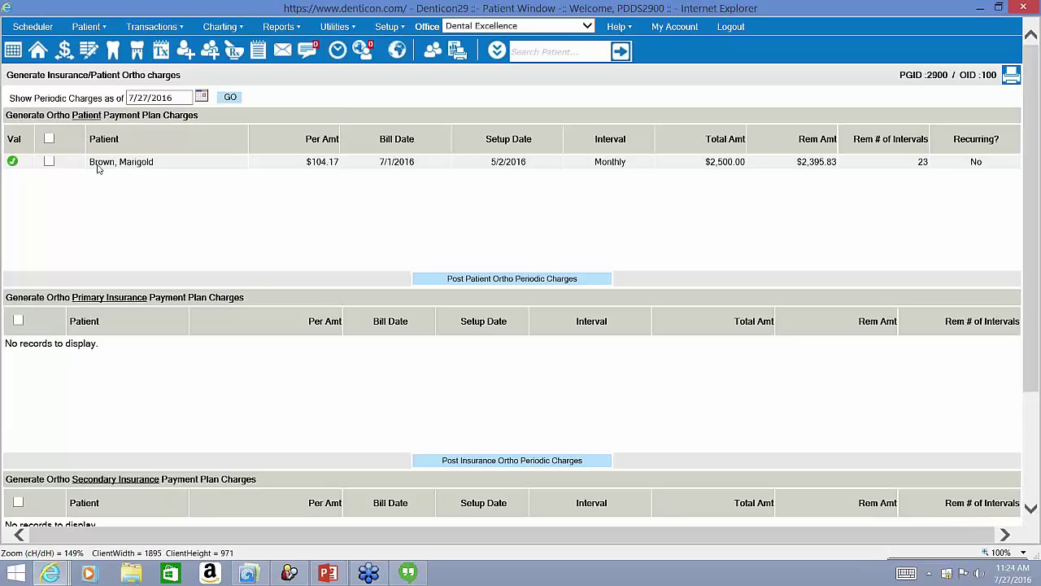
click(50, 163)
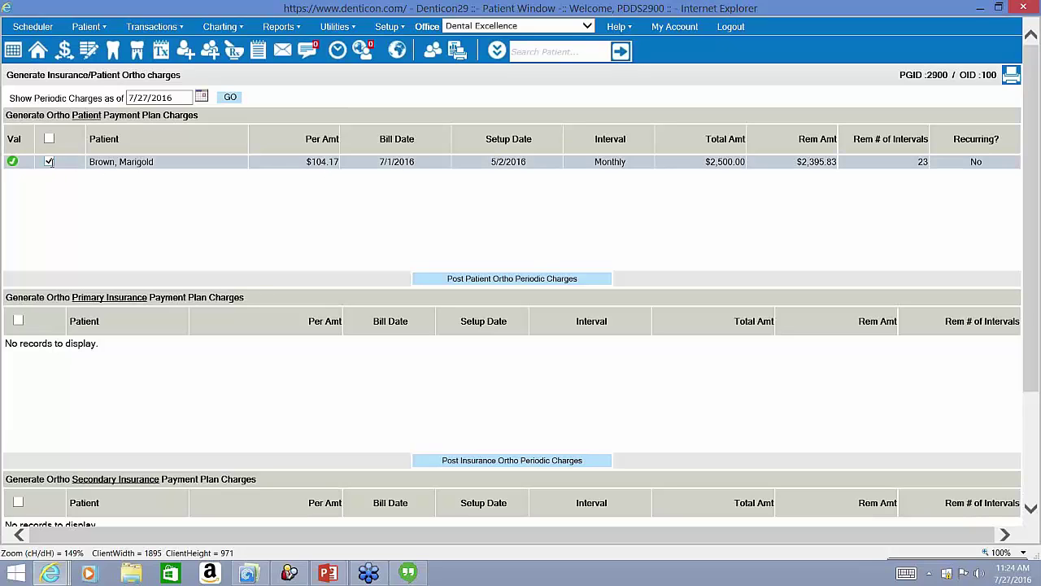
click(483, 279)
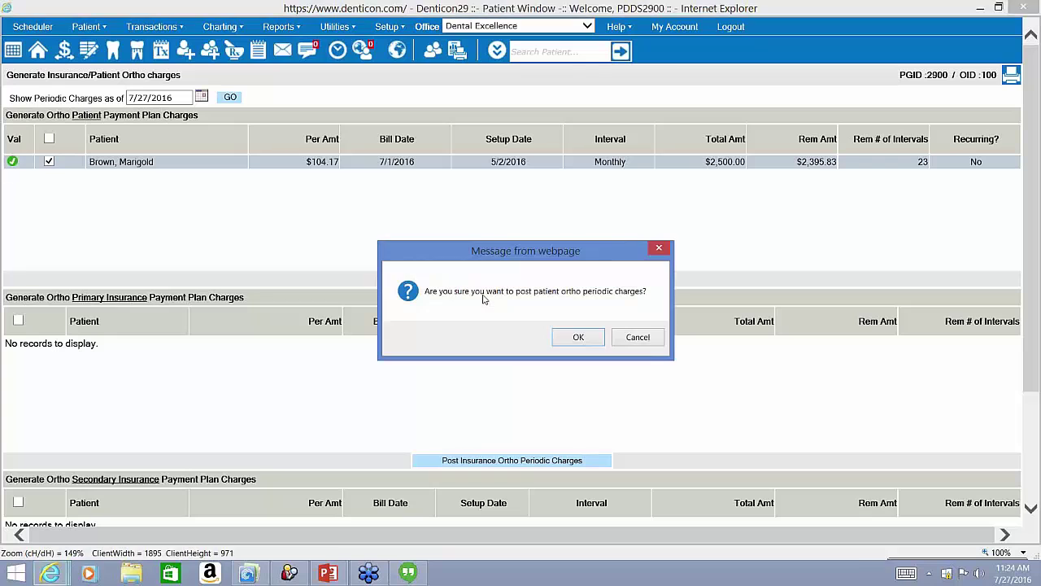
click(577, 340)
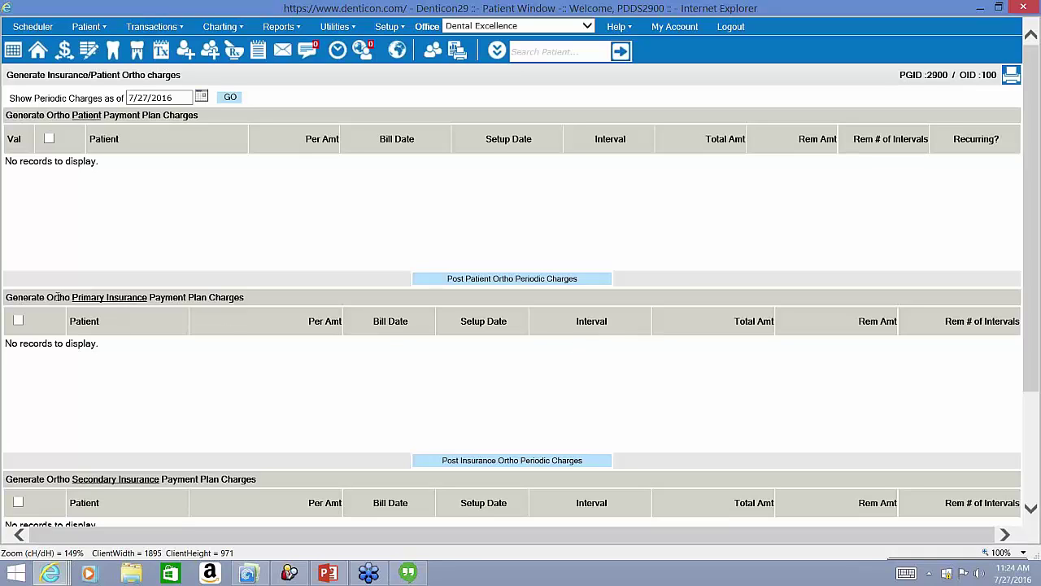
Review the ortho primary insurance and secondary insurance payment plan charge sections
drag(50, 298, 236, 299)
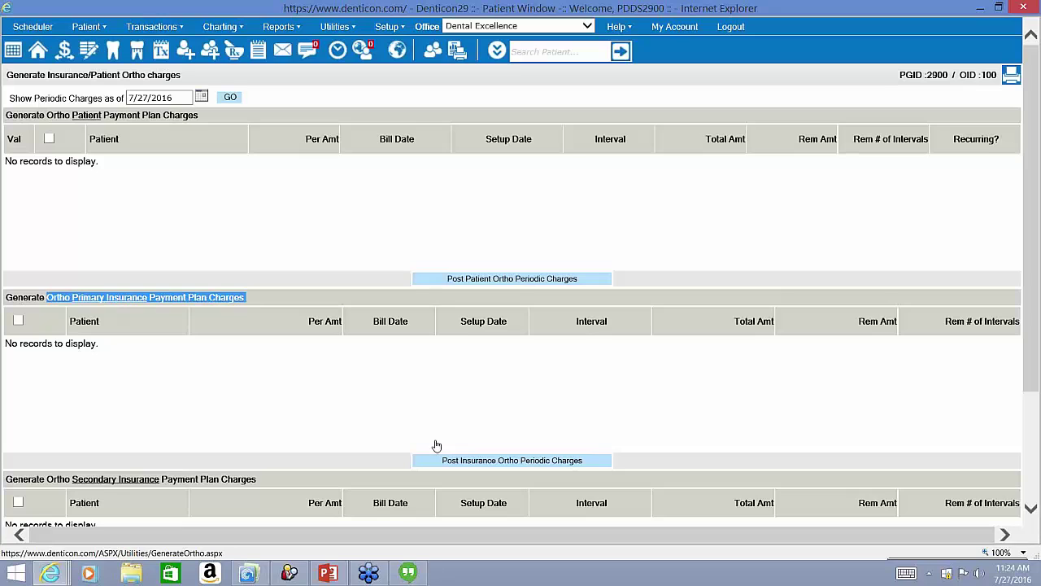
click(313, 359)
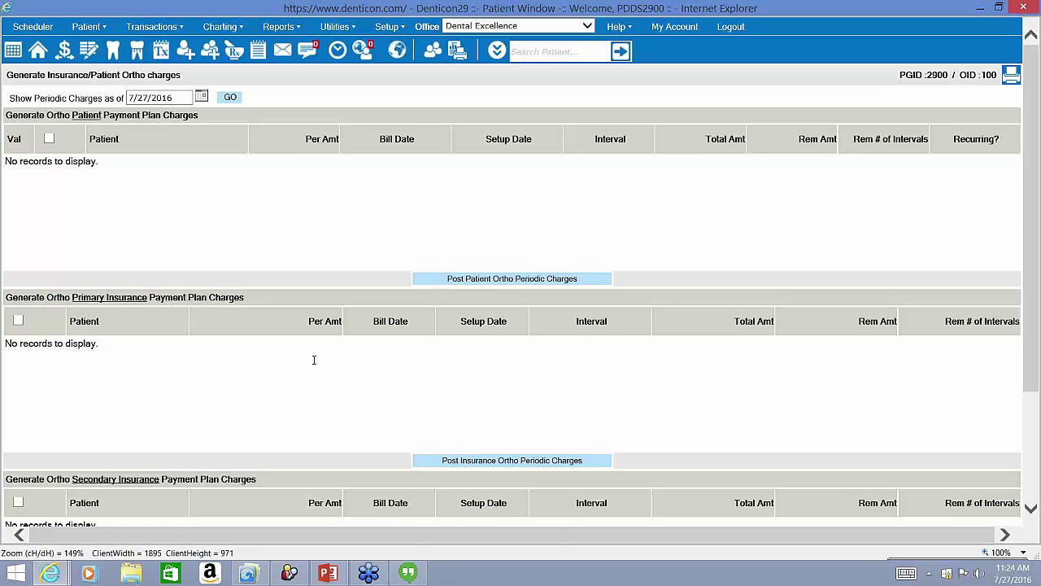
scroll(313, 360, down, 3)
triple_click(49, 323)
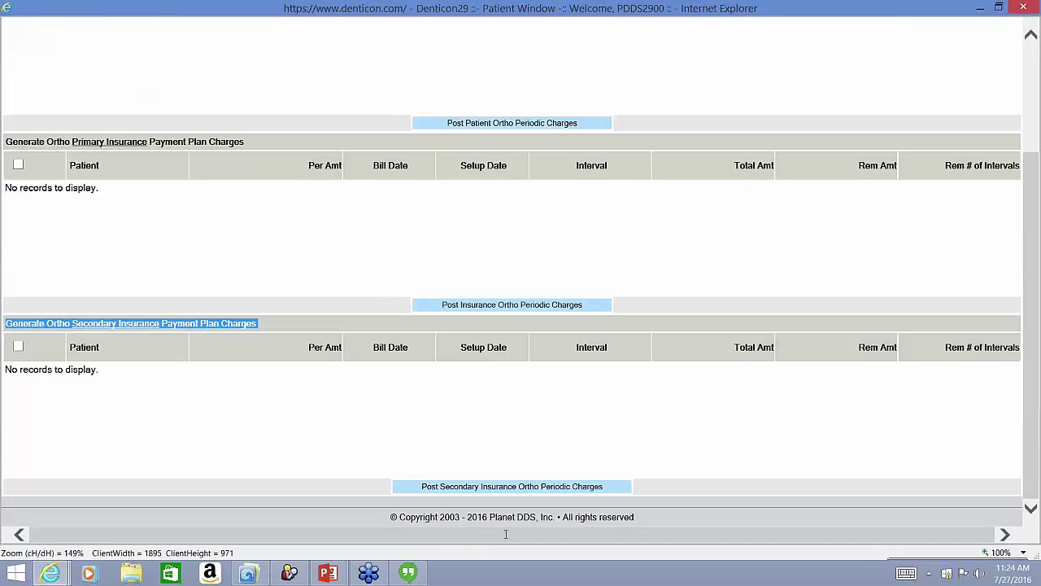
click(267, 464)
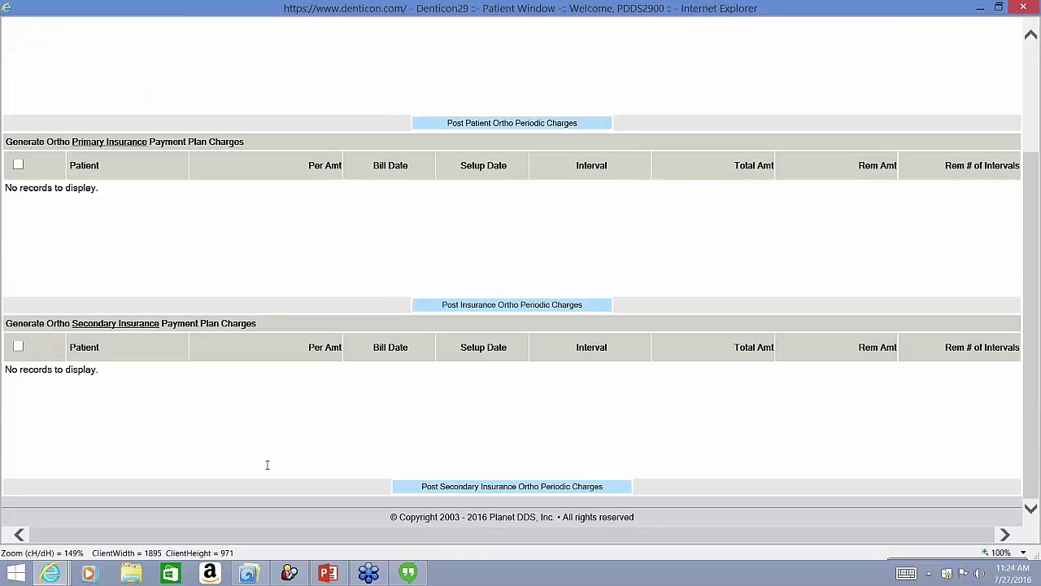
scroll(233, 228, up, 5)
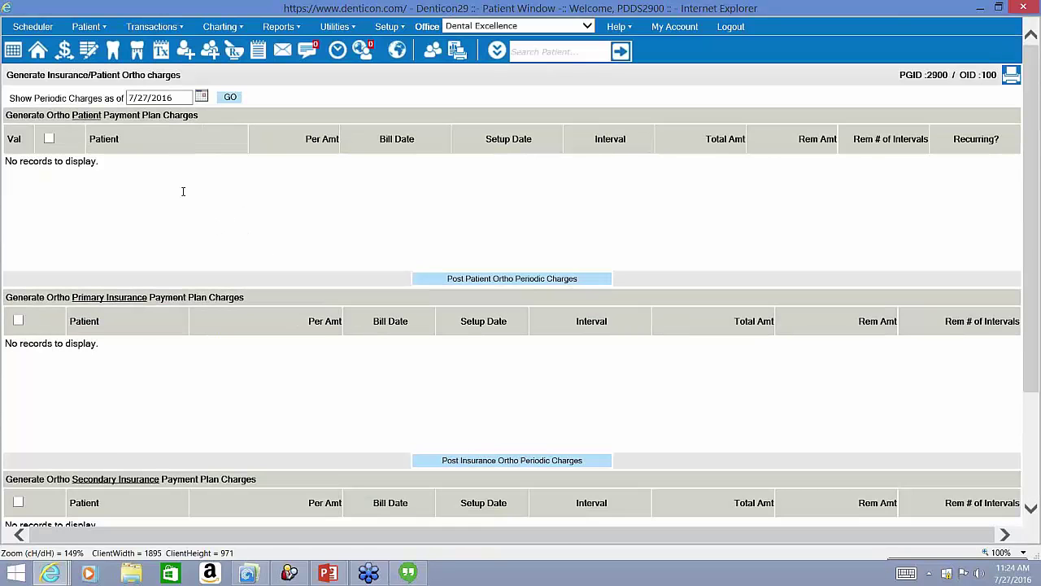
Search by name for the patient whose ortho charge was posted and open the patient overview
click(524, 53)
text(bri)
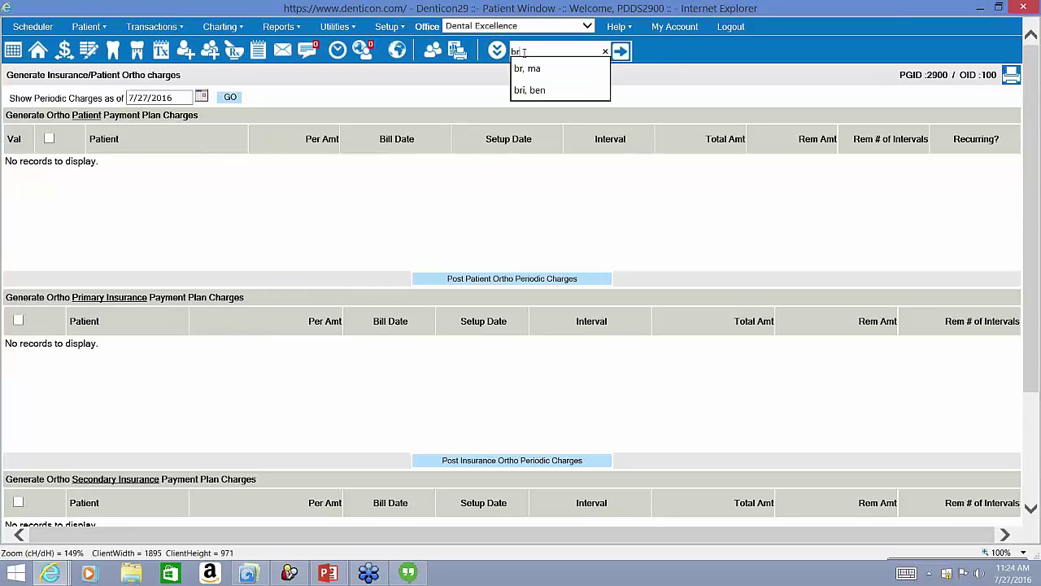
text(, ma)
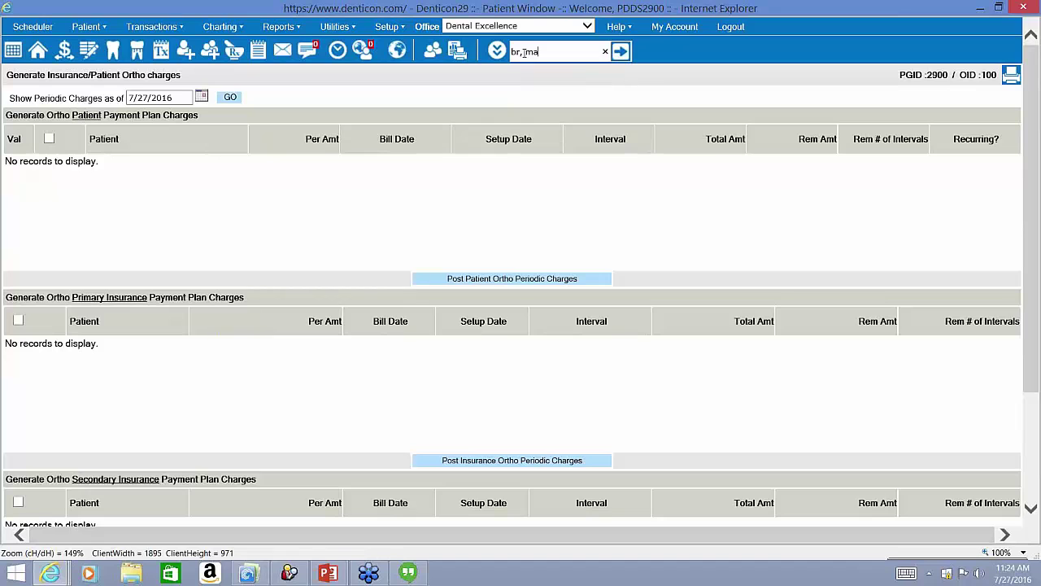
key(Return)
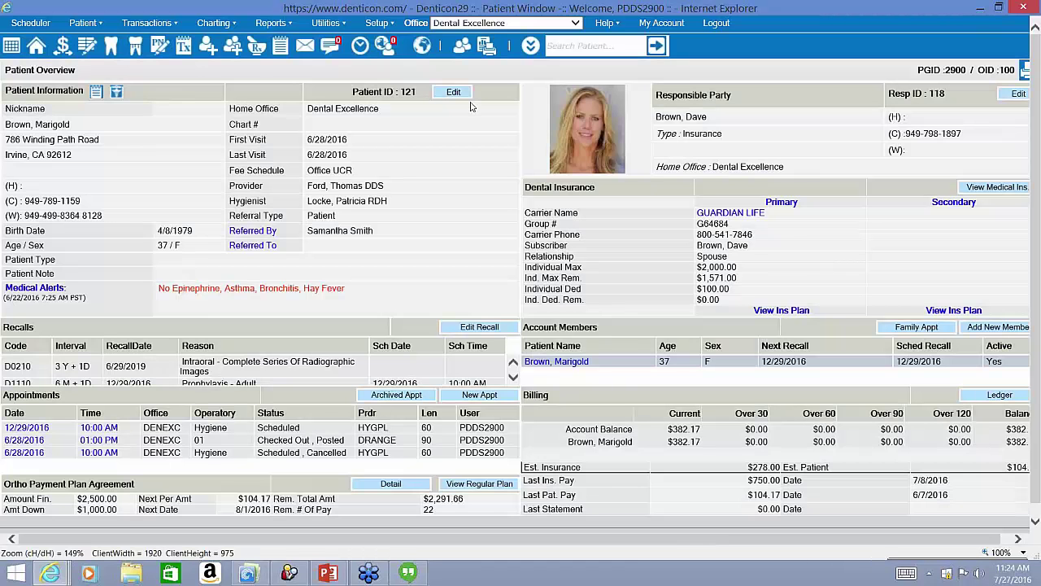
Open the ortho patient's account ledger and check the 7/1/2016 Periodic Orthodontic Treatment Visit charge and its patient portion
click(84, 50)
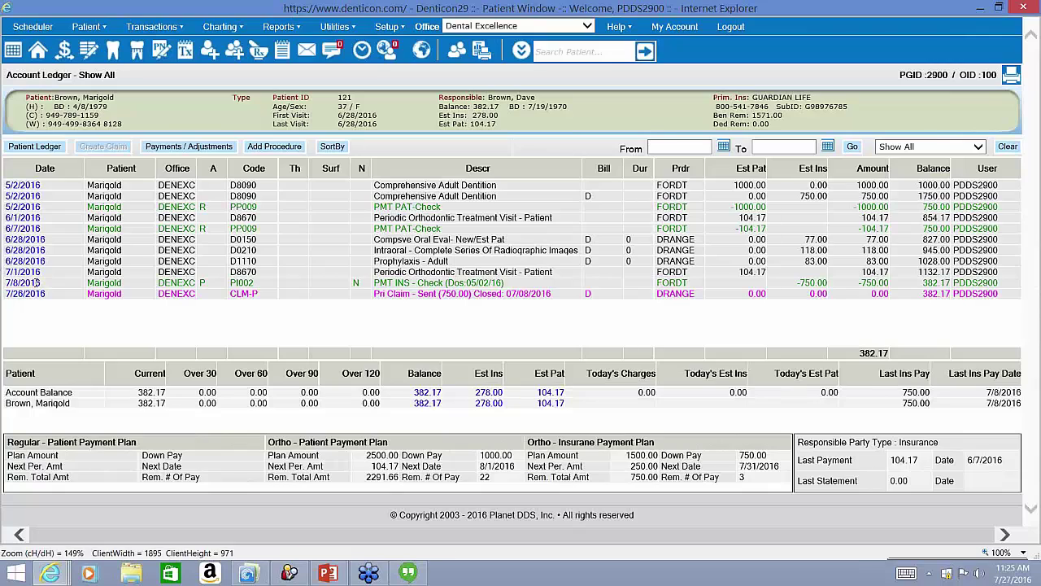
triple_click(423, 270)
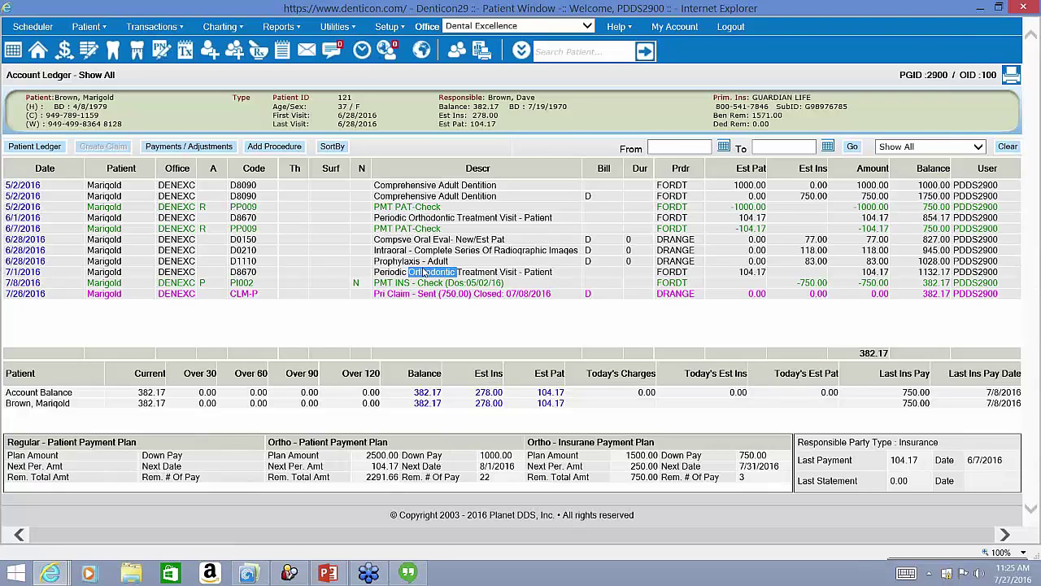
double_click(761, 272)
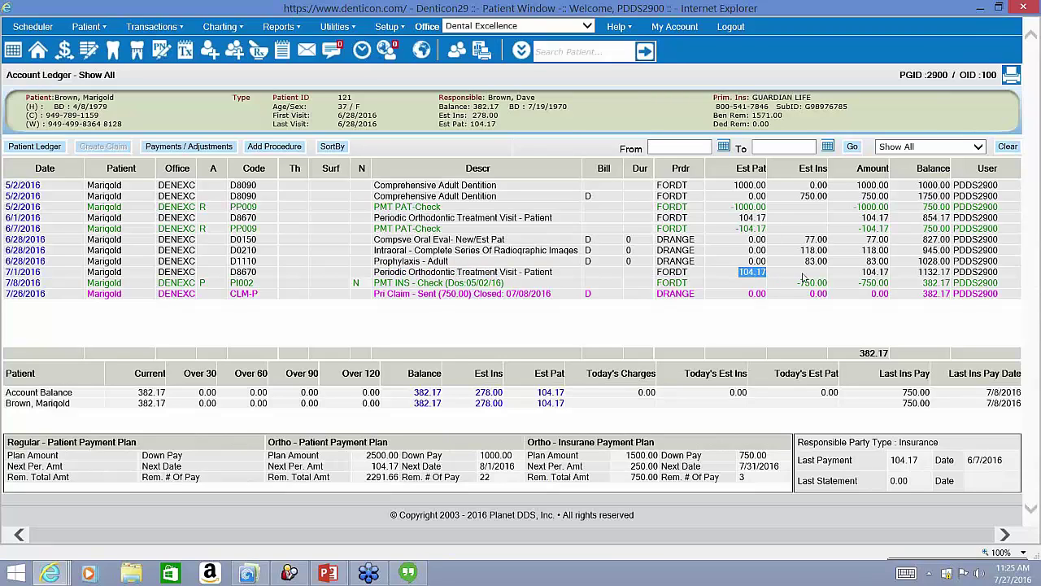
click(758, 328)
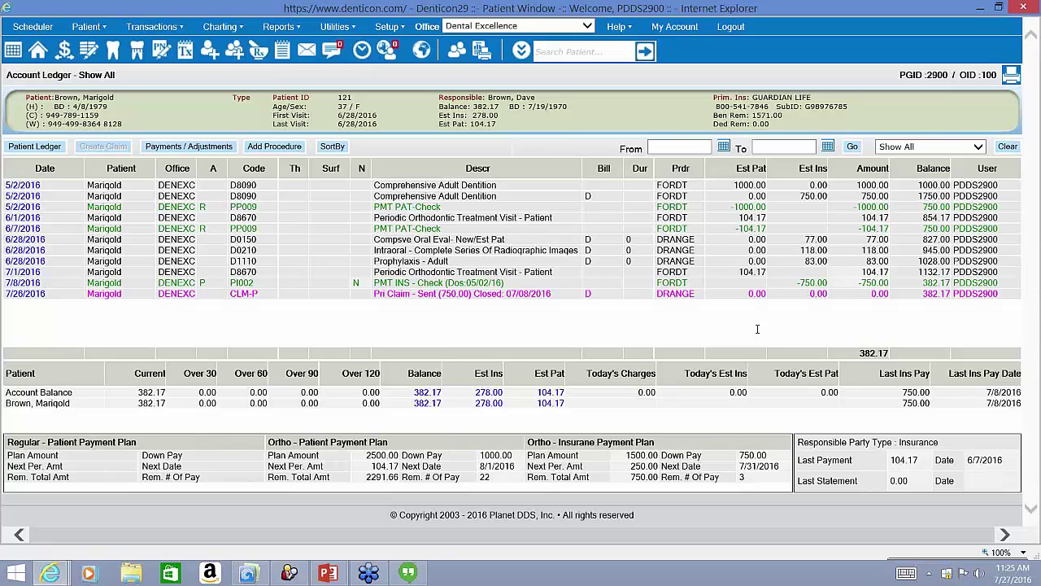
Search by name for the patient whose regular payment plan charge was posted and open the patient overview
click(563, 57)
text(h)
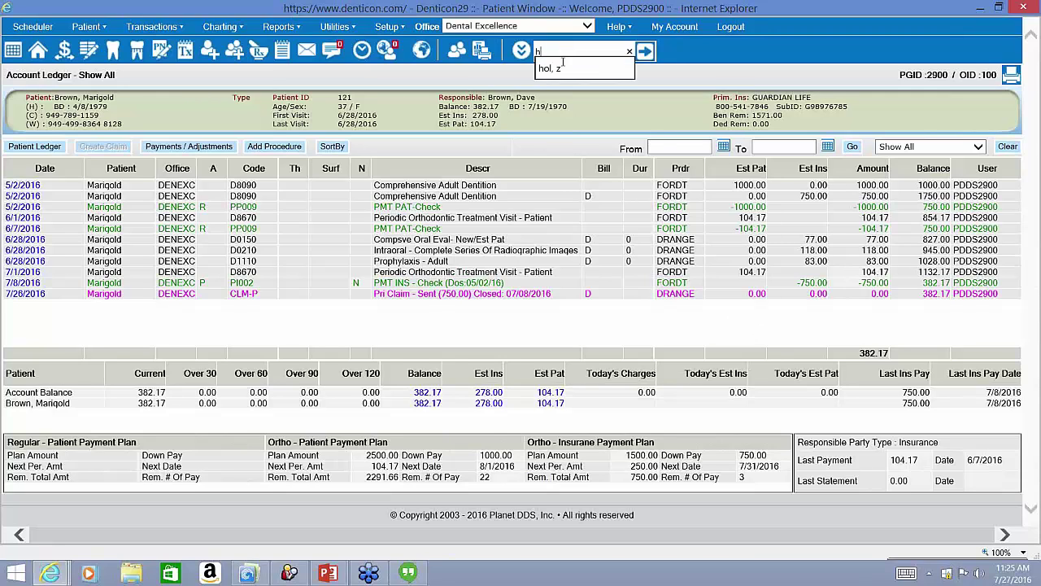
text(i, ch)
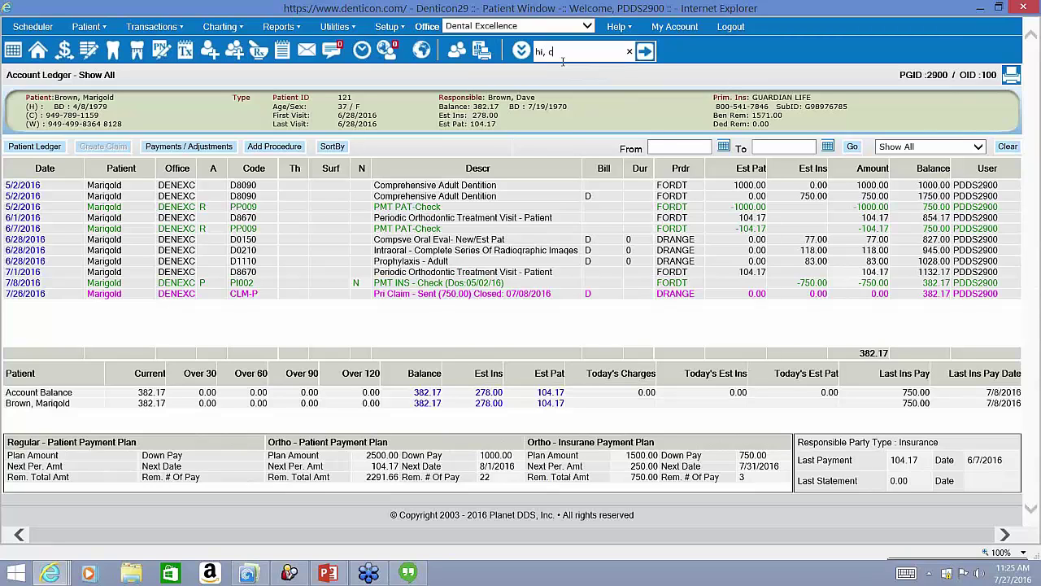
key(BackSpace)
key(BackSpace)
text(s)
key(Return)
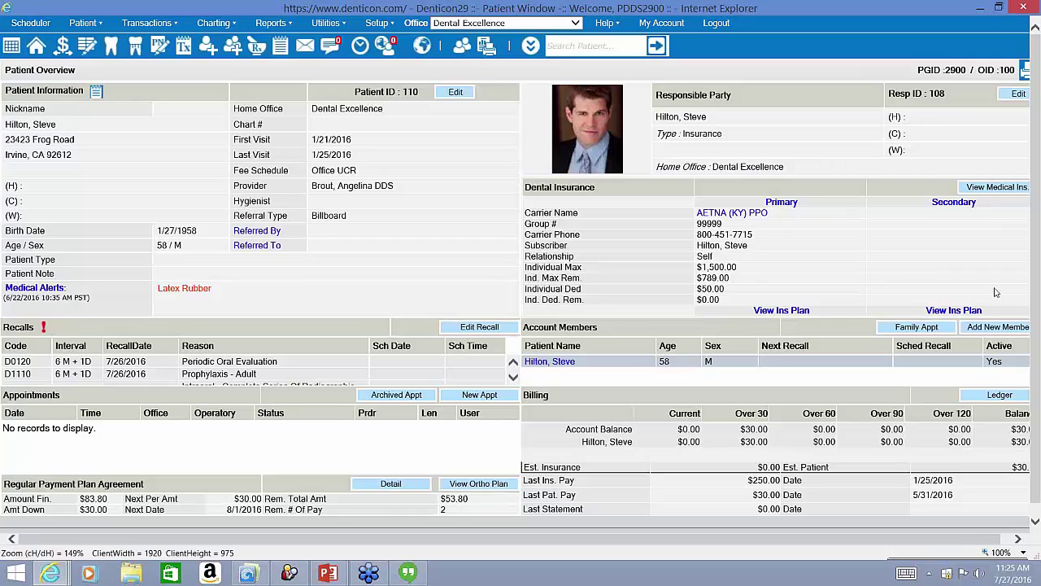
Open the regular plan patient's account ledger and check the 7/1/2016 Periodic Contract Billing entry and its balance
click(998, 395)
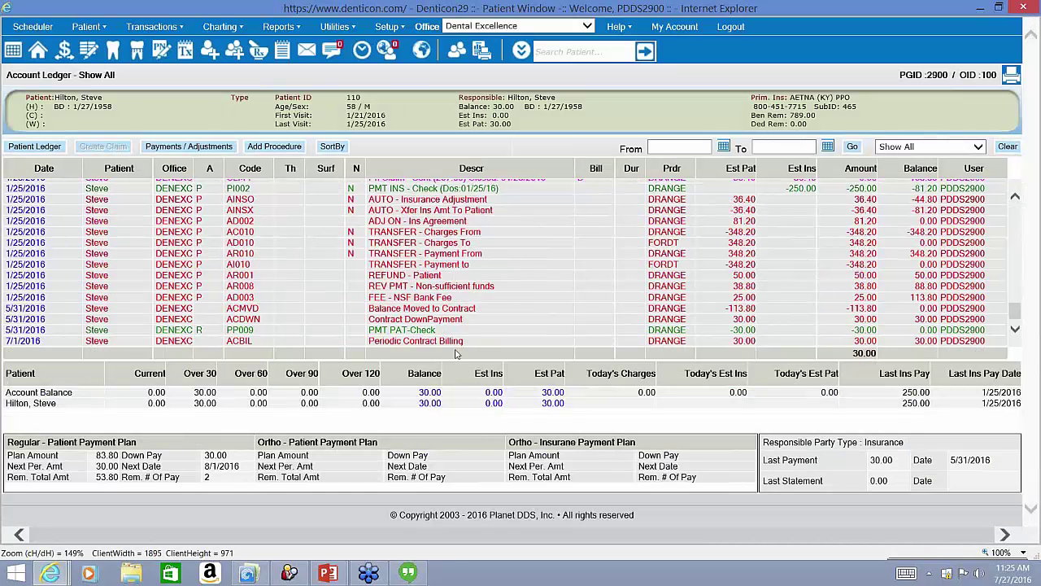
triple_click(454, 341)
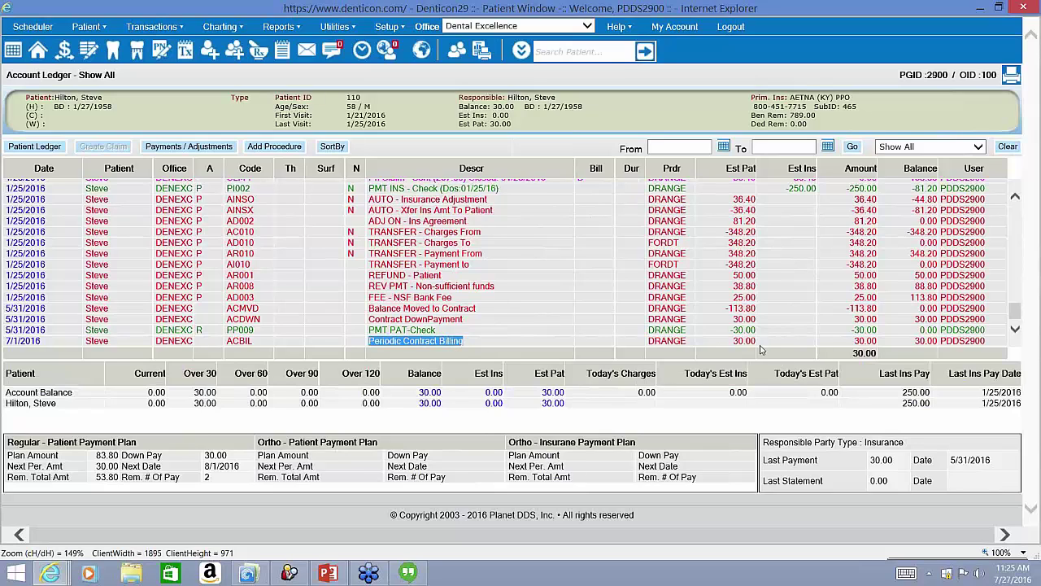
drag(913, 341, 938, 342)
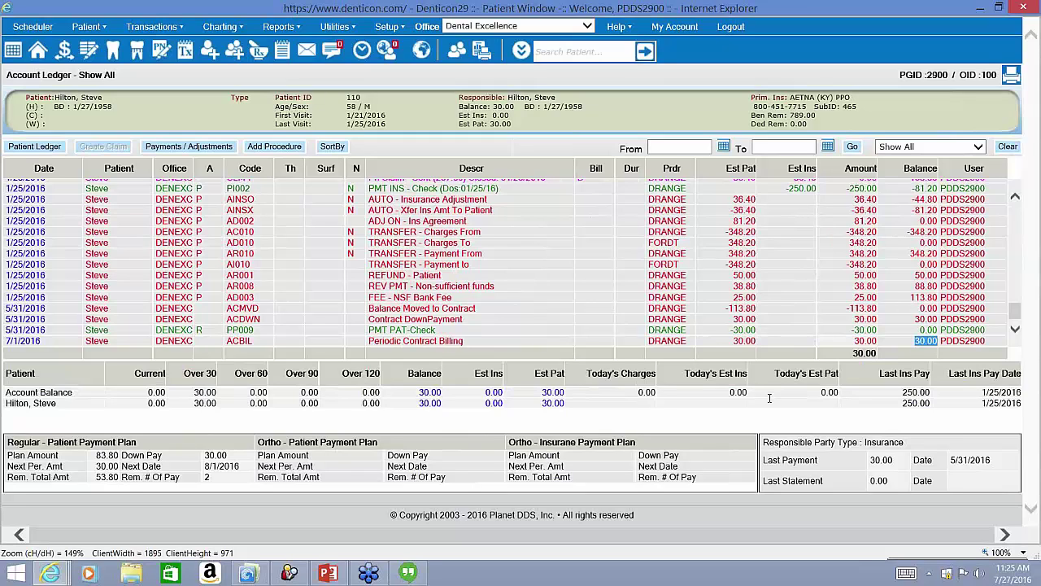
Open the daily reports and select the Patient Progress Notes report
click(299, 28)
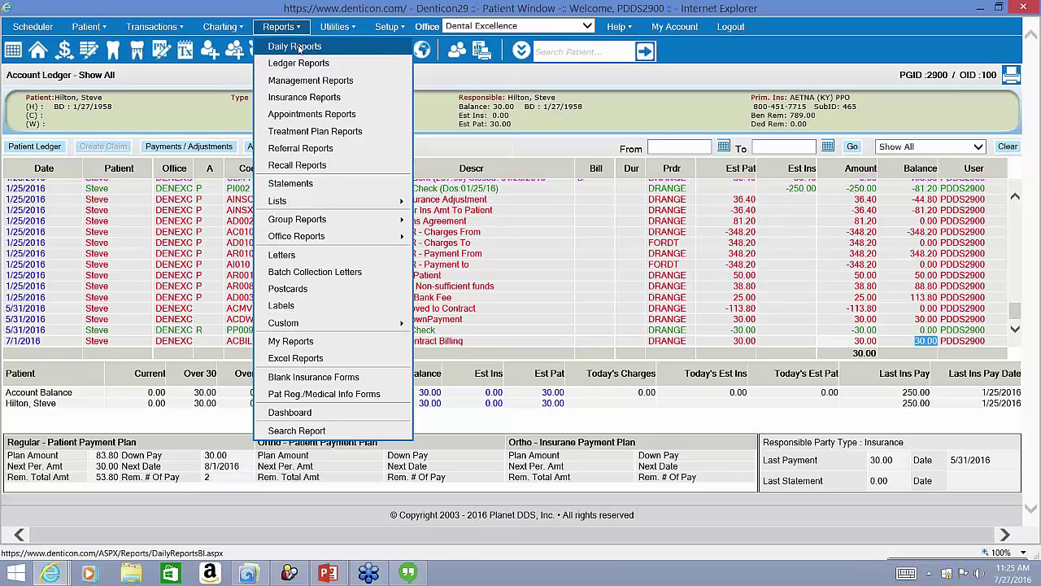
click(295, 47)
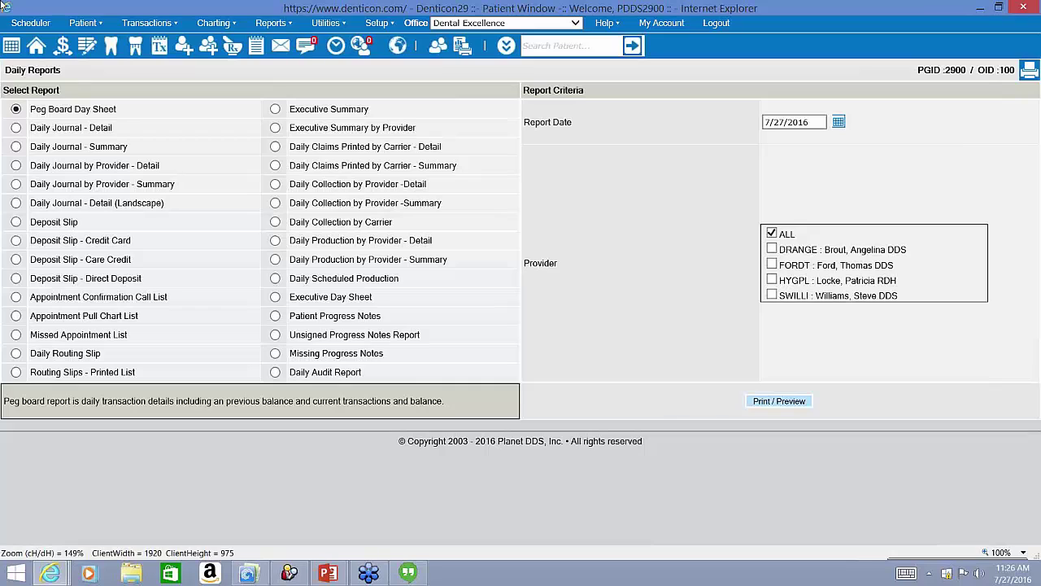
triple_click(53, 70)
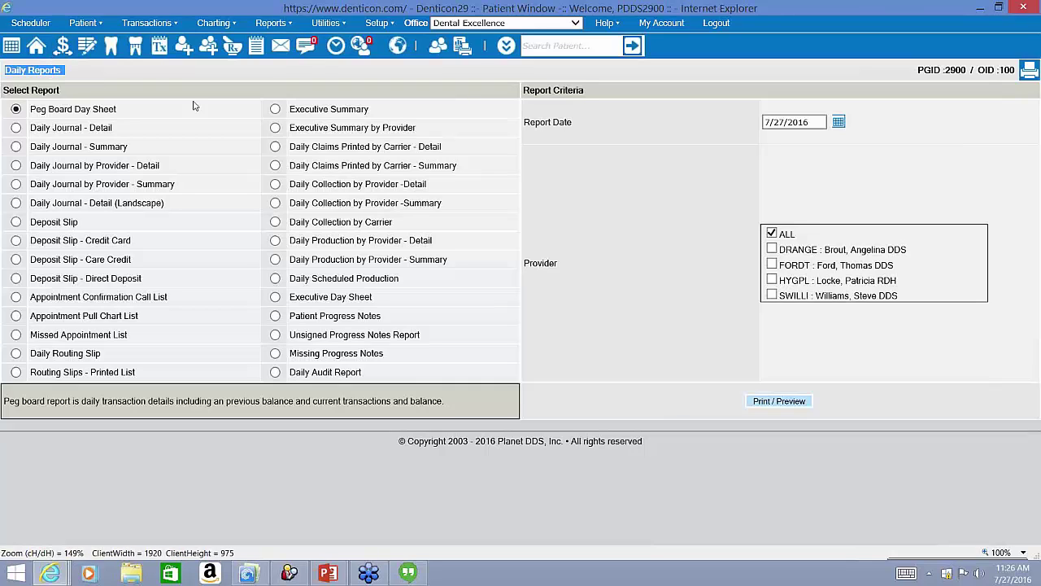
drag(294, 314, 368, 311)
click(275, 316)
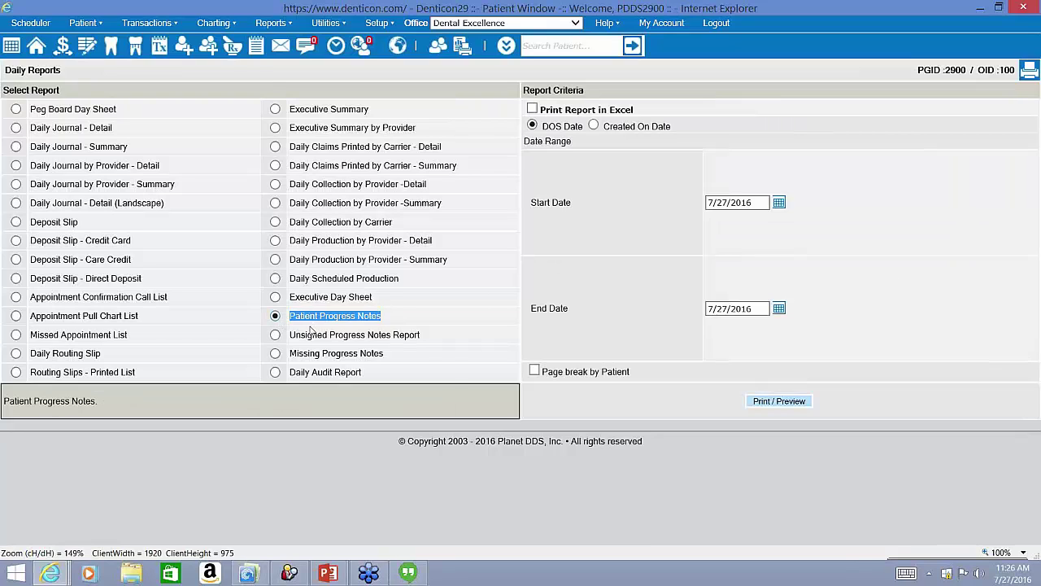
Preview the Patient Progress Notes report for 7/27/2016 and read through every patient's notes down to the report total
click(799, 383)
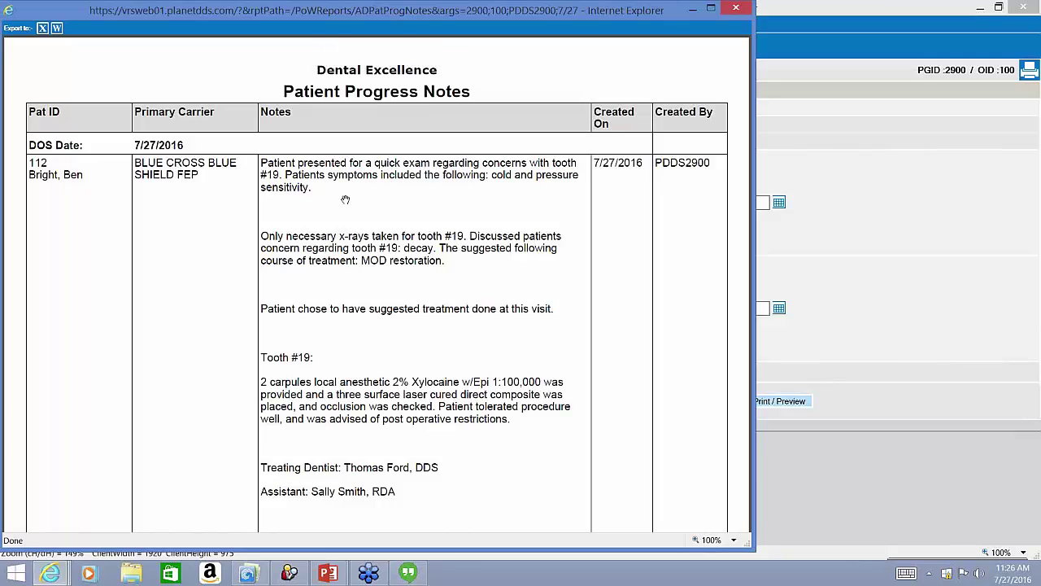
scroll(345, 199, down, 3)
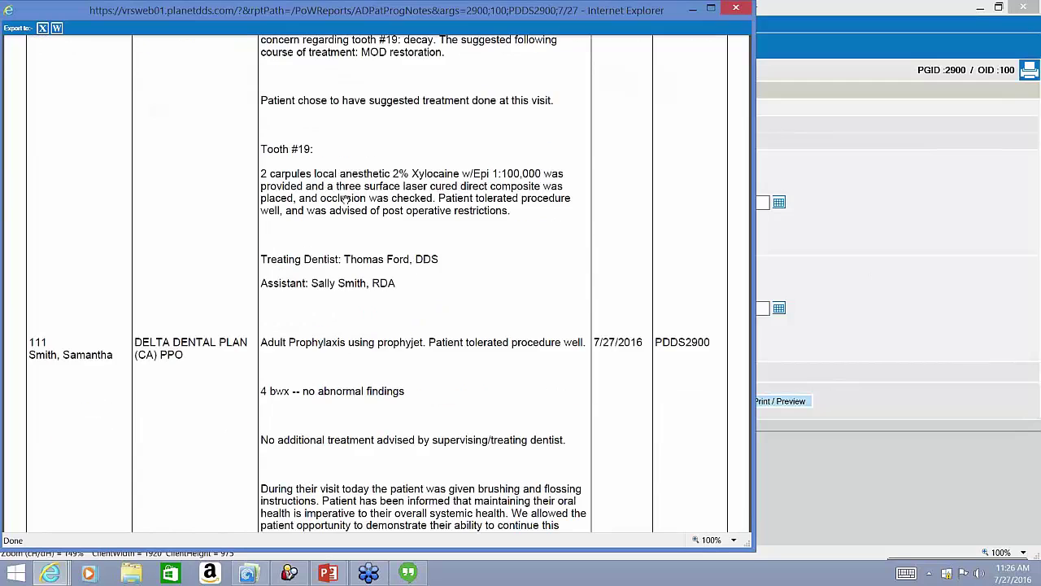
scroll(345, 200, down, 2)
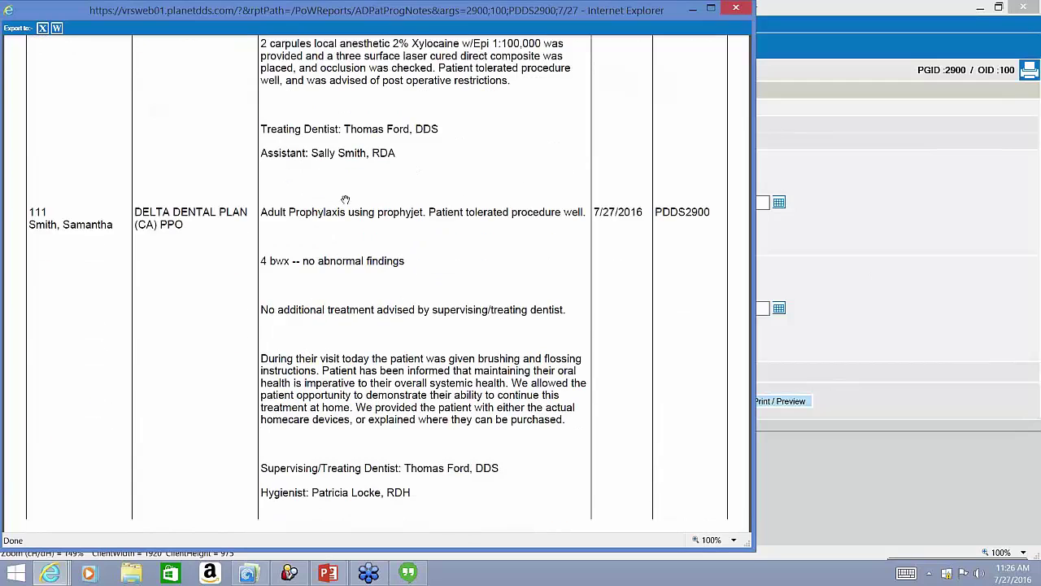
scroll(345, 200, down, 1)
scroll(345, 199, down, 6)
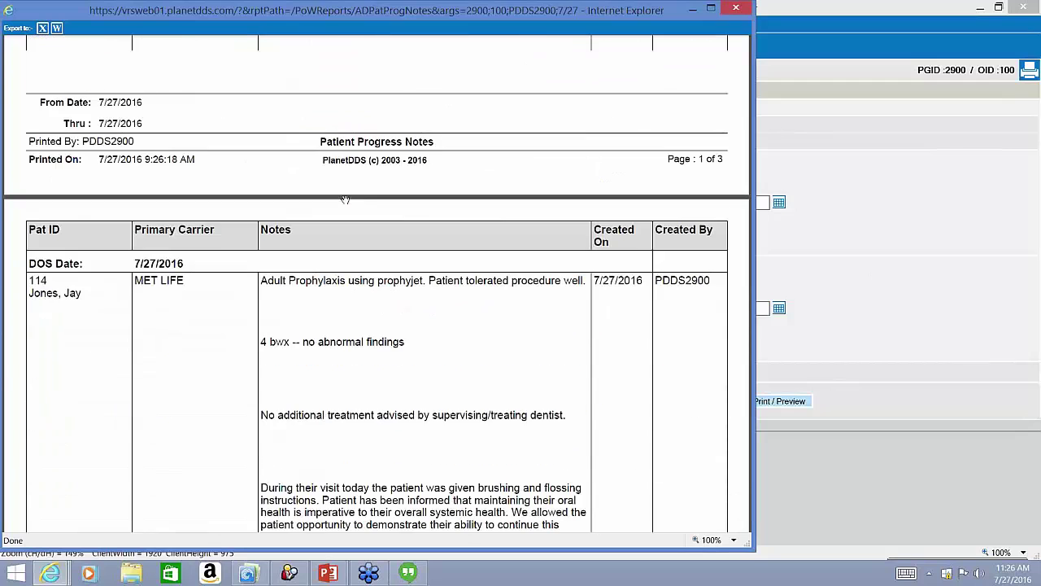
scroll(345, 199, down, 5)
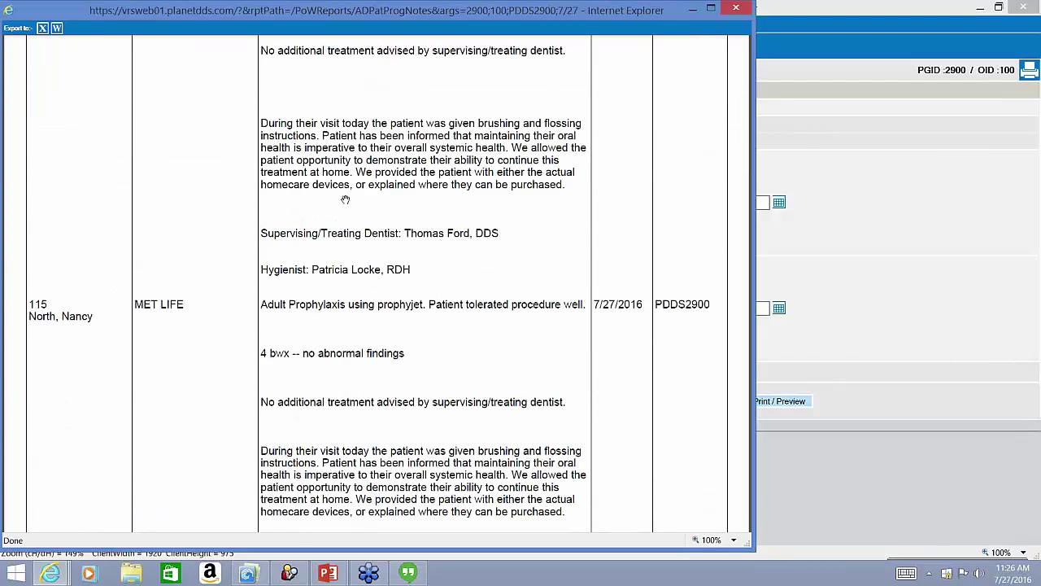
scroll(345, 199, down, 4)
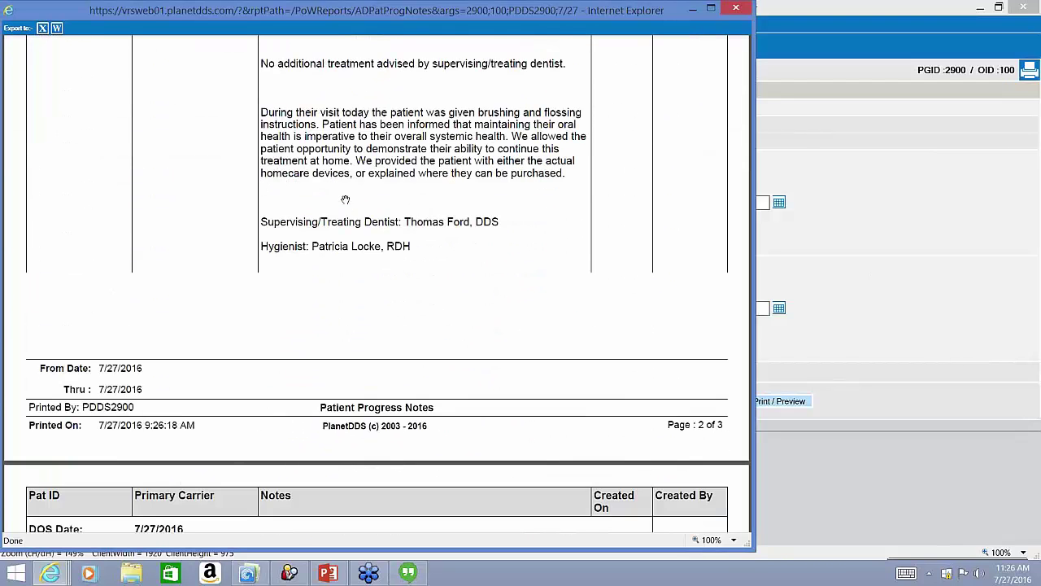
scroll(345, 199, down, 3)
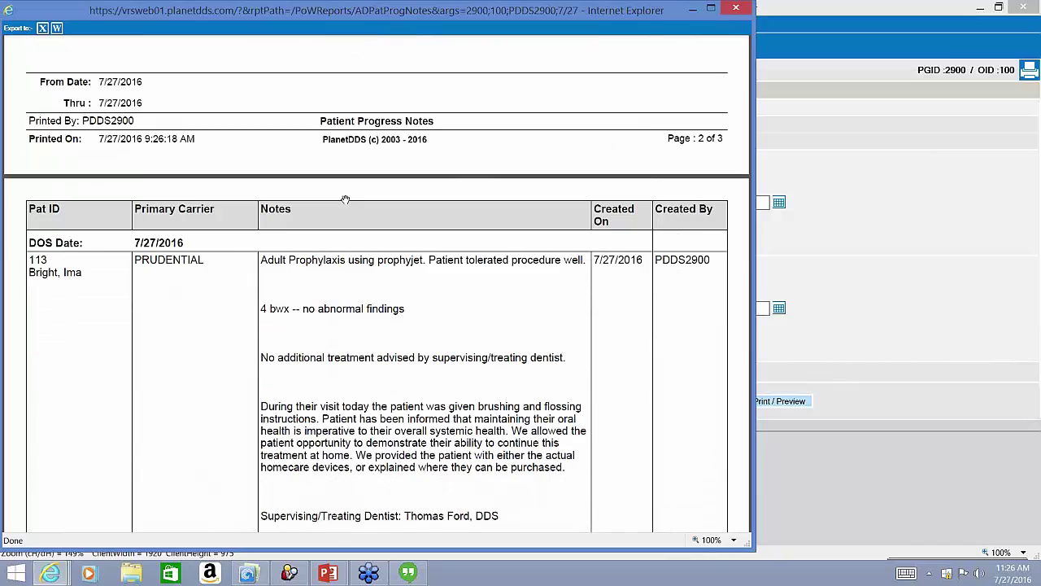
scroll(345, 199, down, 2)
scroll(345, 199, down, 2)
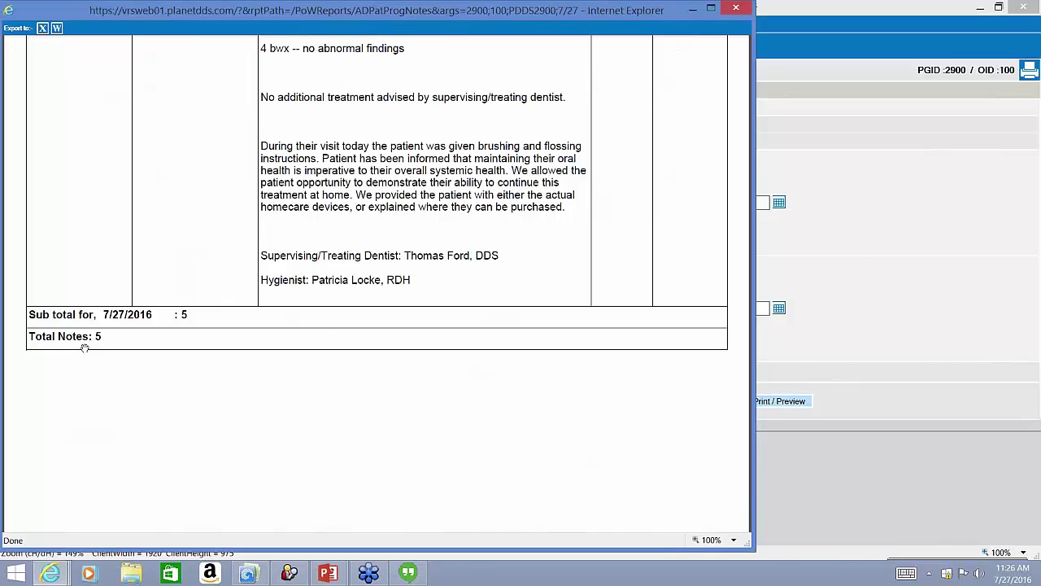
click(879, 221)
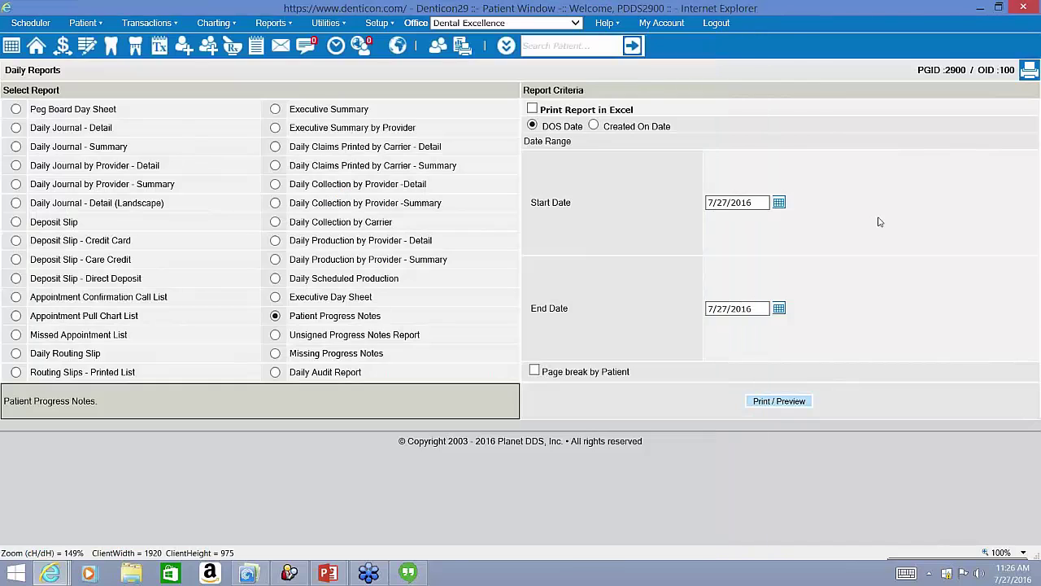
Preview the Missing Progress Notes report for 7/27/2016 with all providers and check which appointments lack notes
click(276, 354)
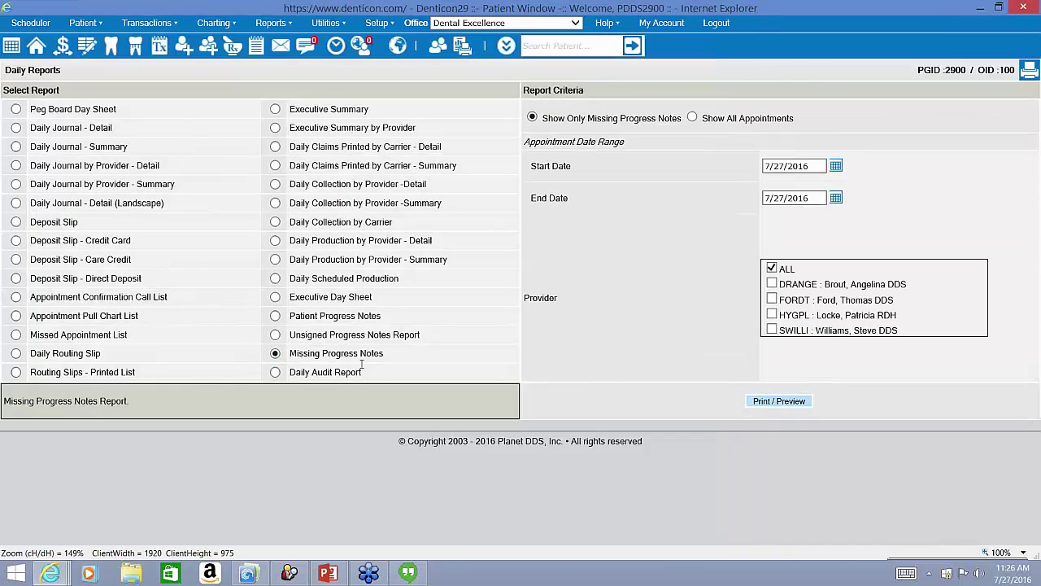
drag(361, 366, 382, 358)
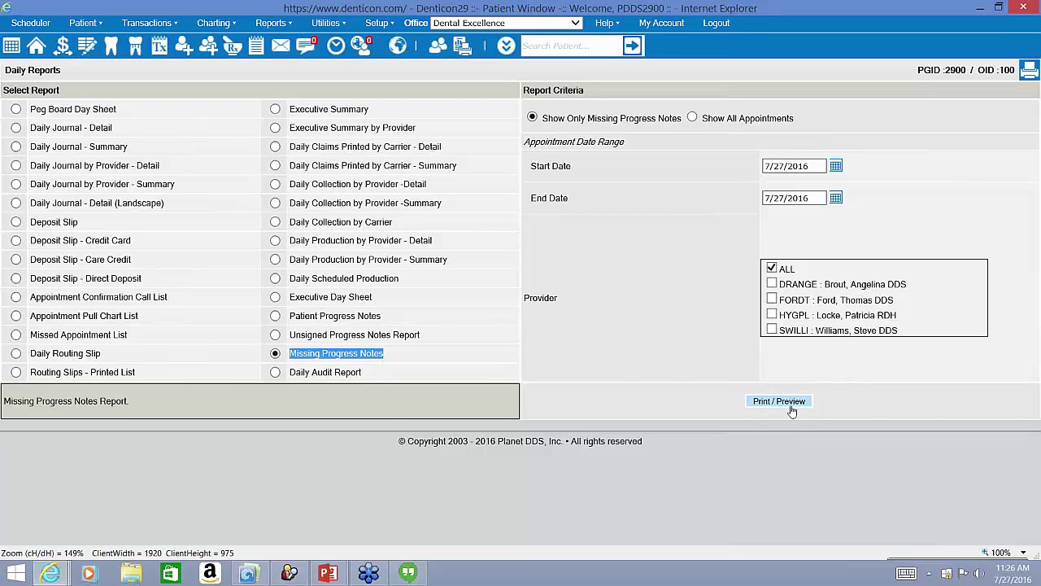
click(9, 49)
click(766, 405)
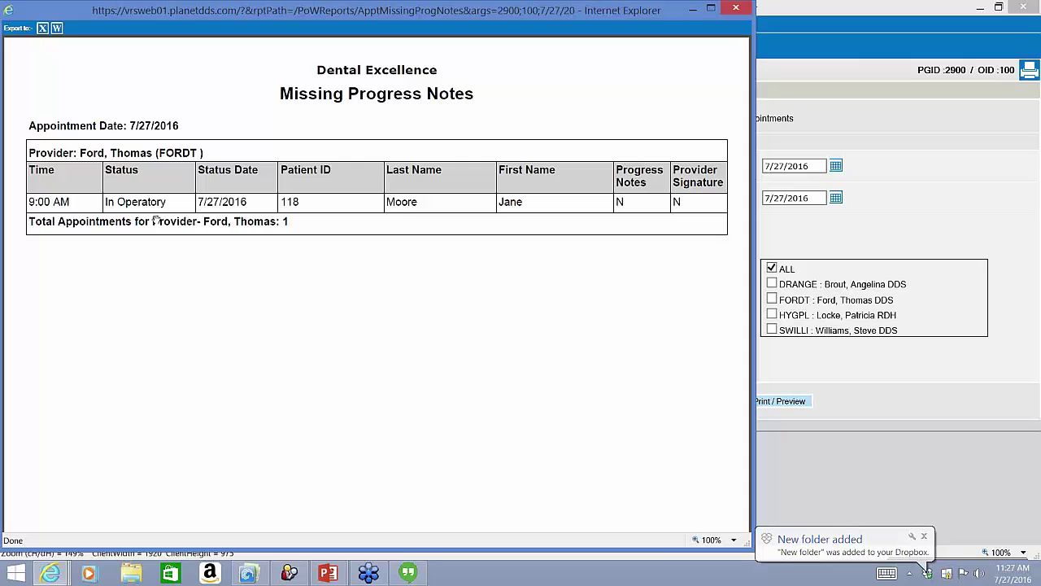
click(876, 174)
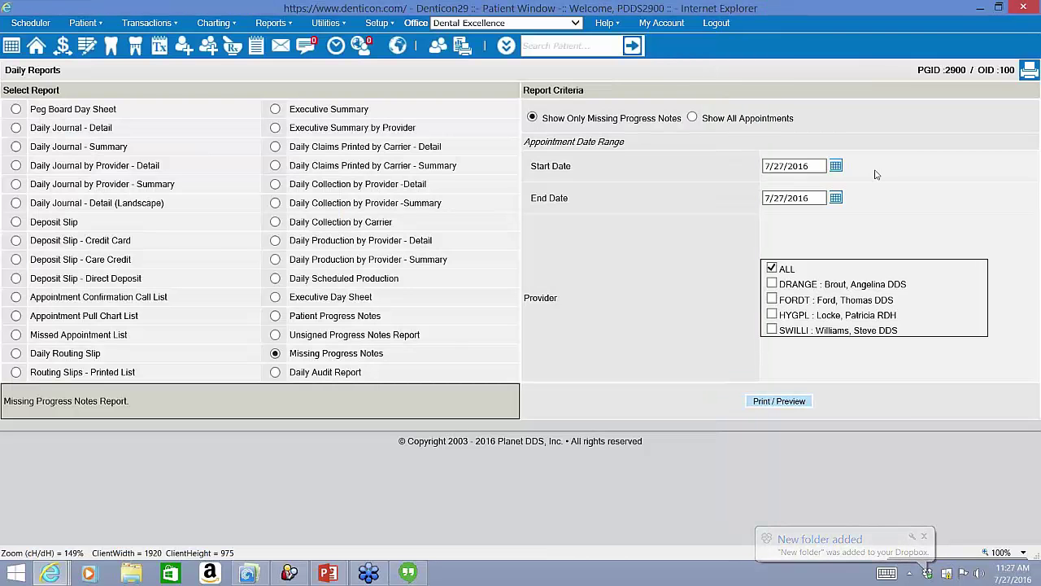
Preview the Unsigned Progress Notes Report for 7/27/2016 by DOS date with all providers, and close the preview
click(275, 335)
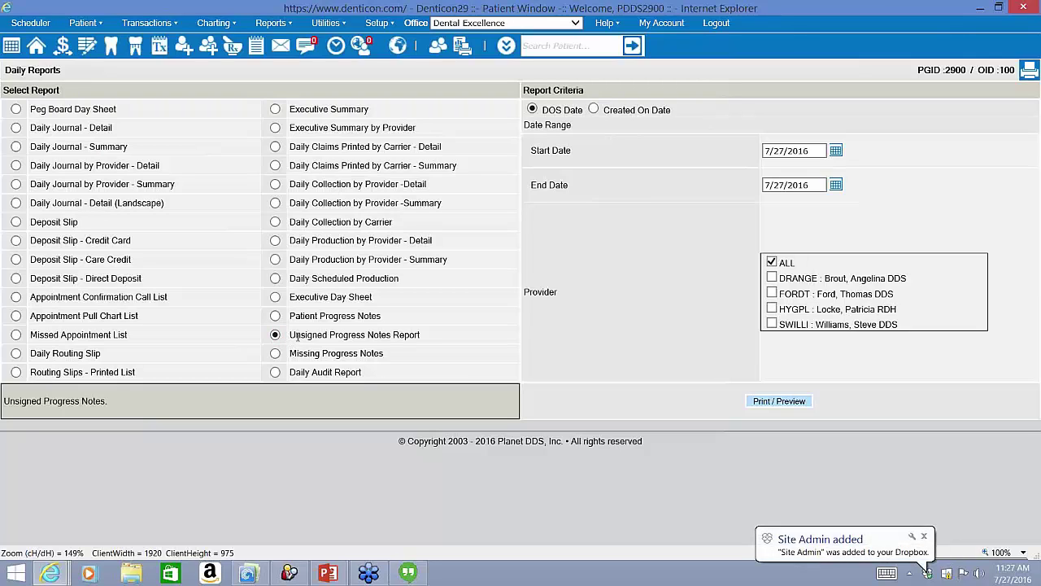
drag(298, 337, 408, 339)
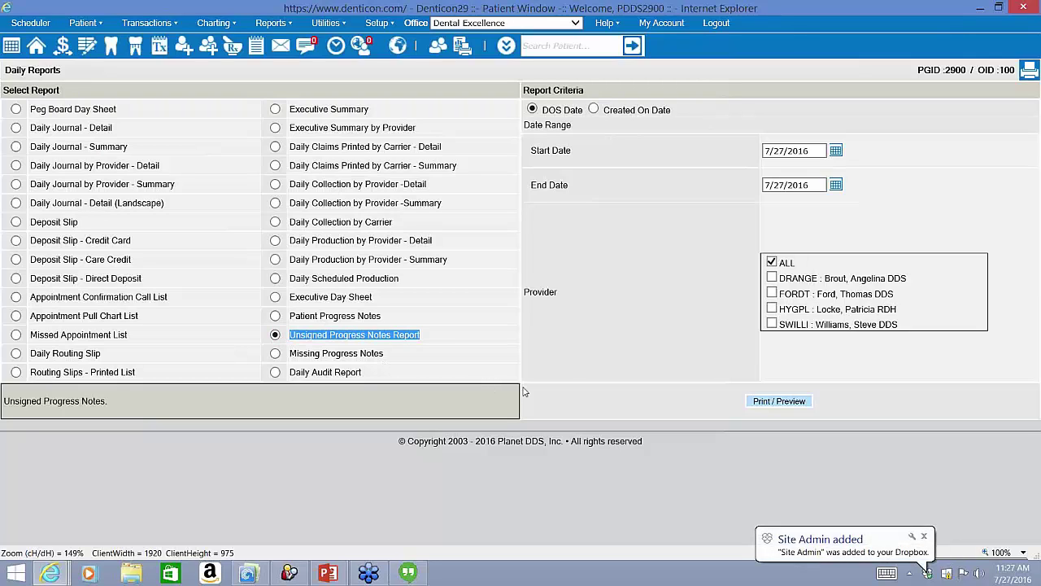
click(756, 403)
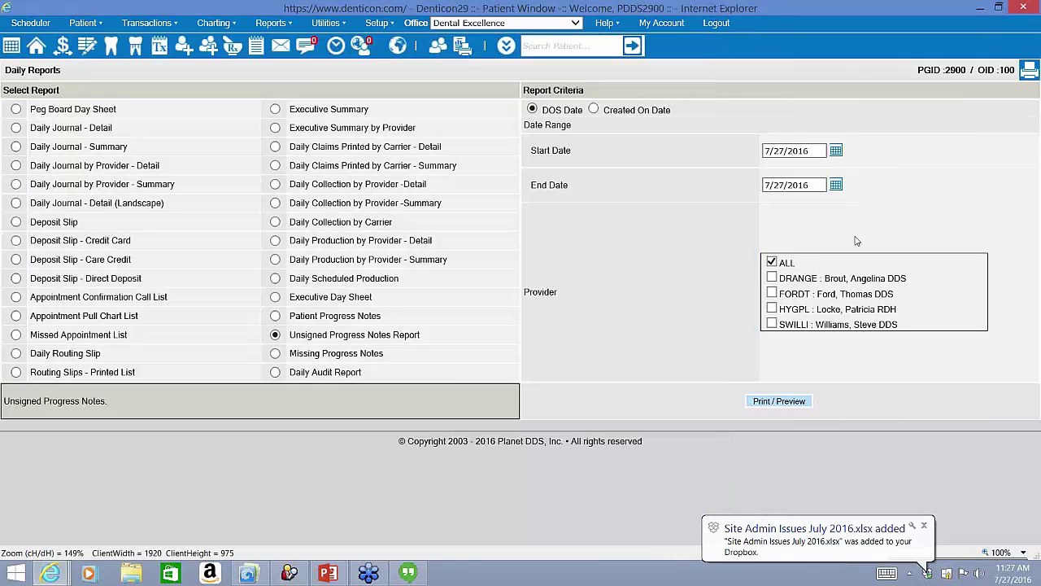
click(859, 237)
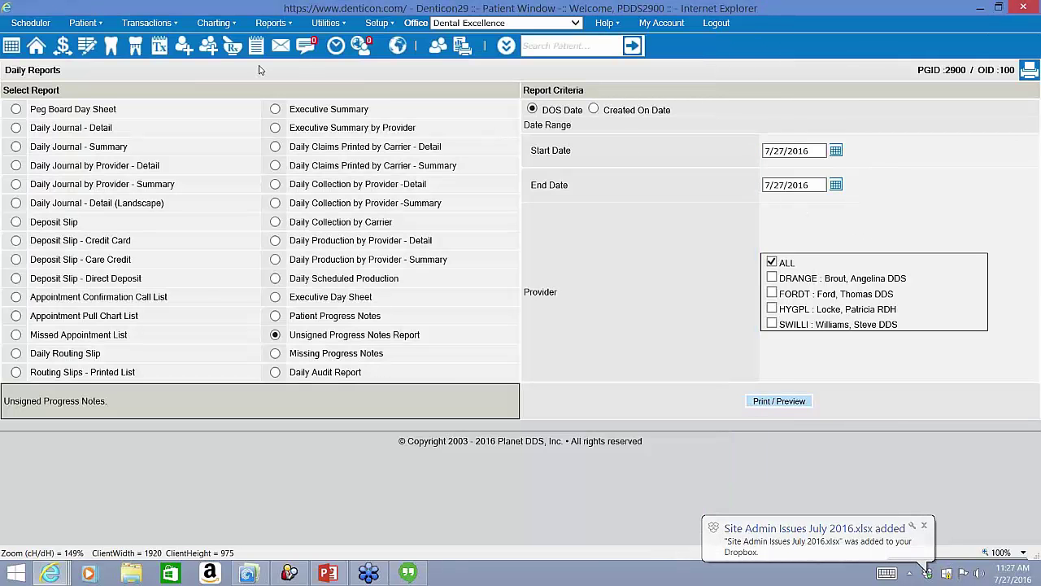
Search by name for the MET LIFE hygiene patient whose progress note needs signing and open the patient overview
click(83, 23)
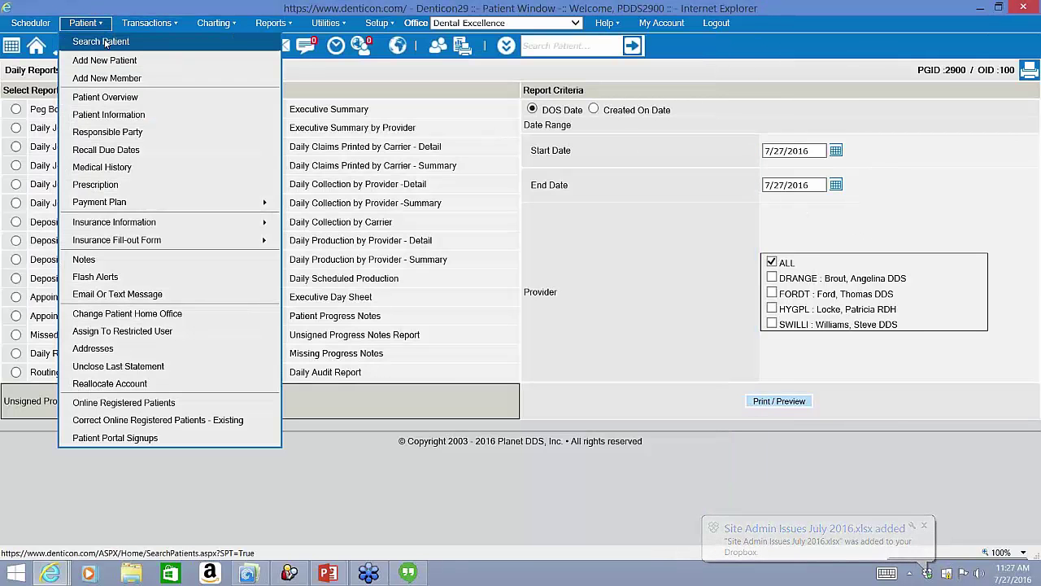
click(104, 41)
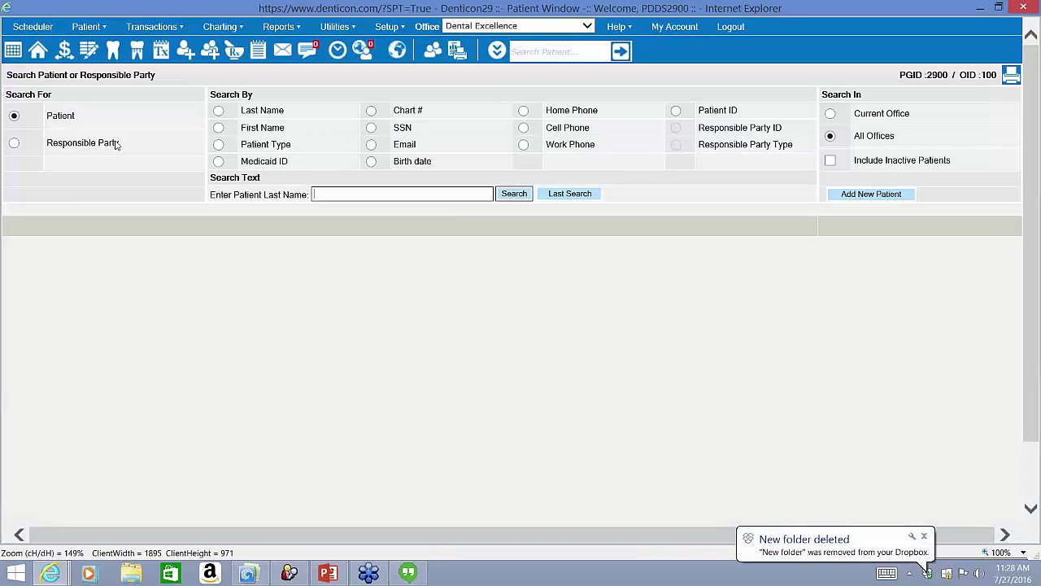
text(nor, na)
key(Return)
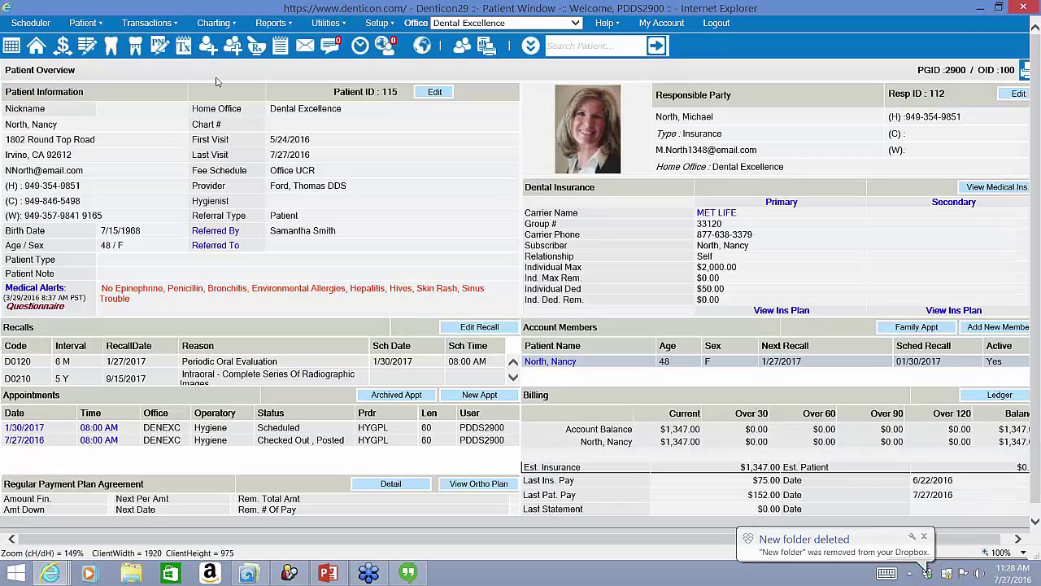
Open the patient's 7/27/2016 progress note for editing, draw a handwritten signature in the signature area and save the note
click(159, 46)
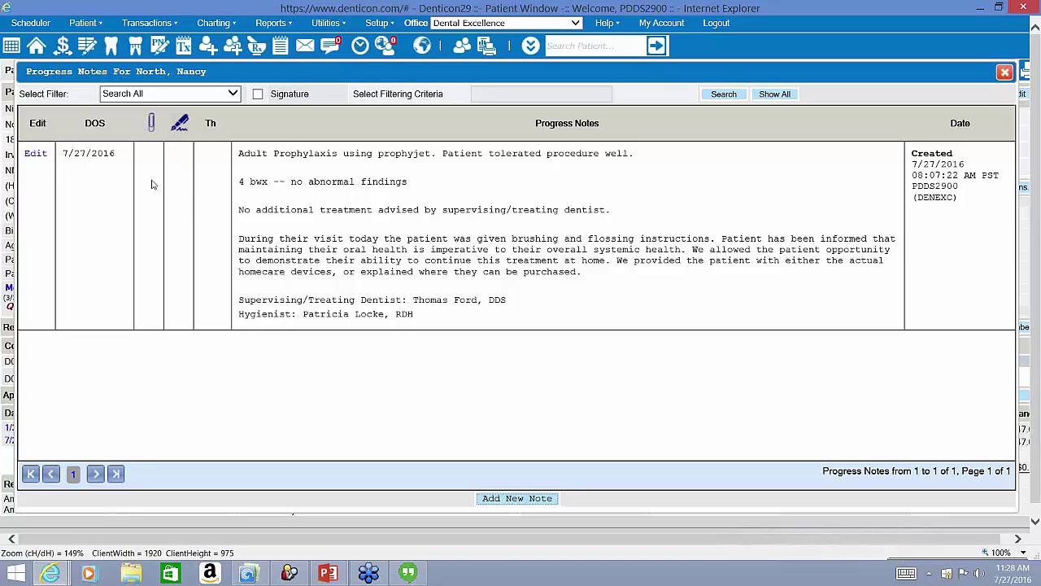
click(43, 160)
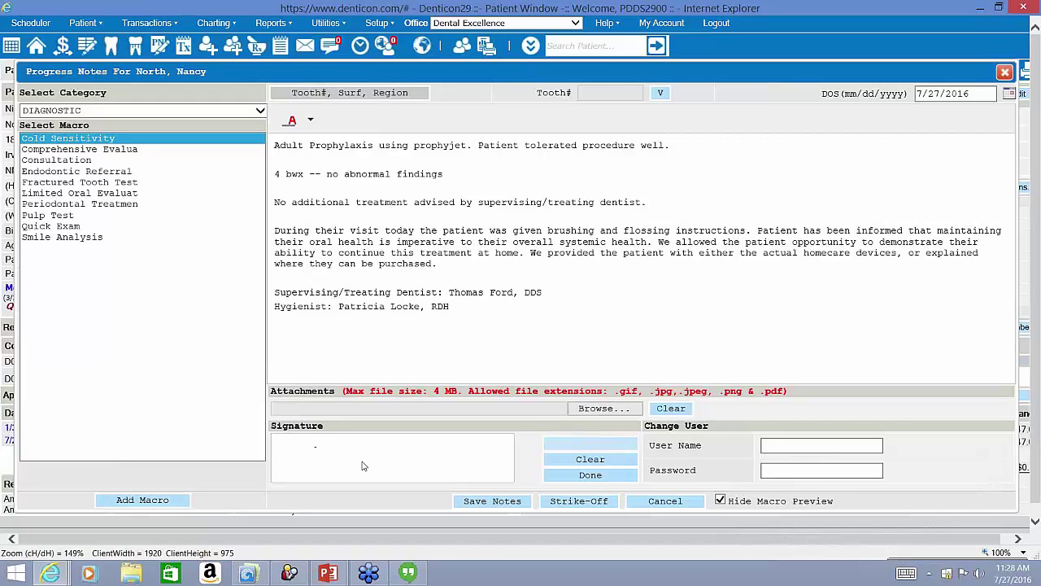
mouse_move(316, 447)
mouse_down()
mouse_move(366, 466)
mouse_move(479, 452)
mouse_up()
click(512, 506)
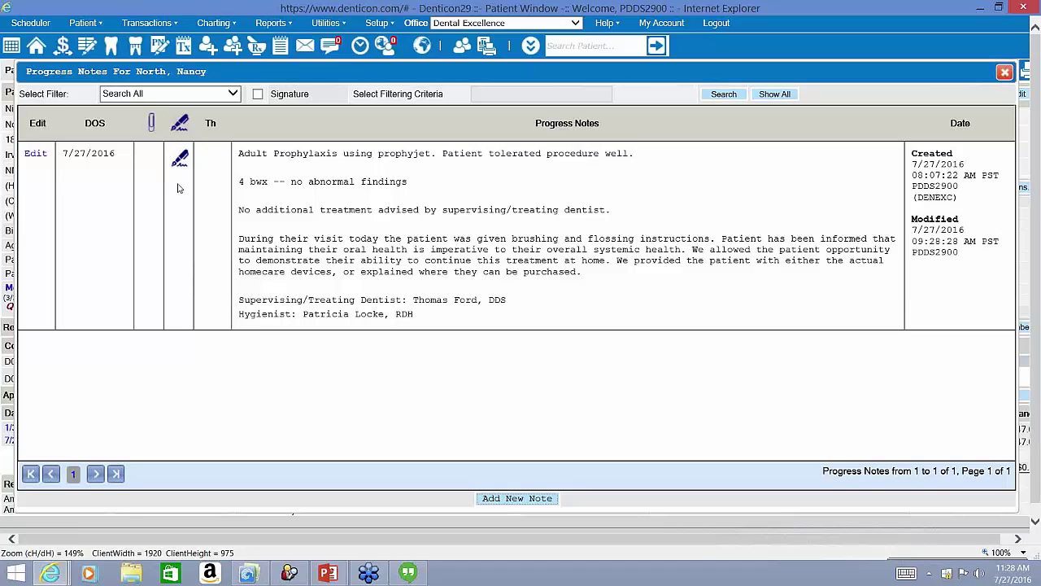
Reopen the signed 7/27/2016 progress note to examine which fields can be edited, and close it without saving
click(39, 157)
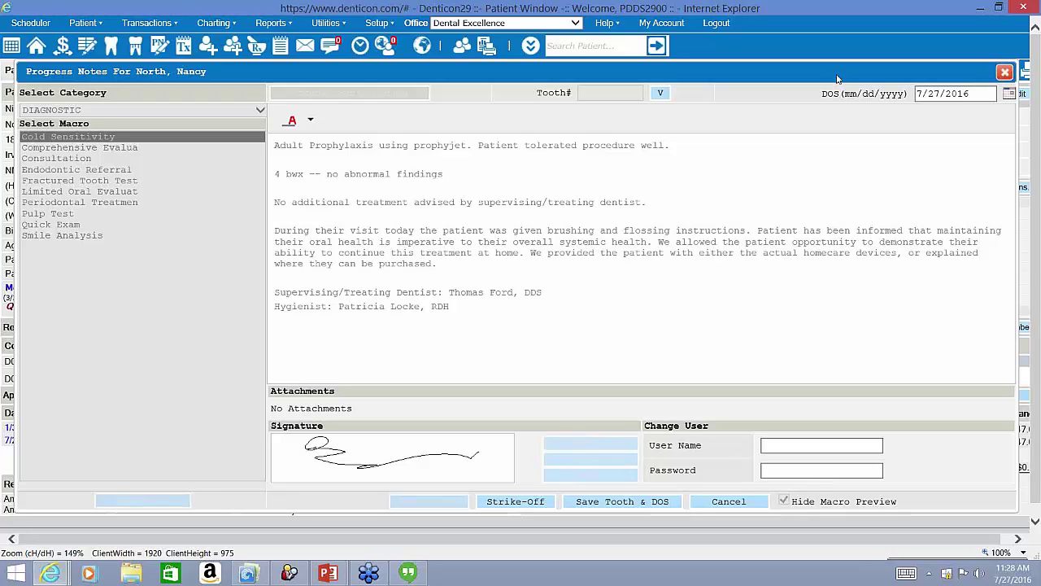
click(160, 45)
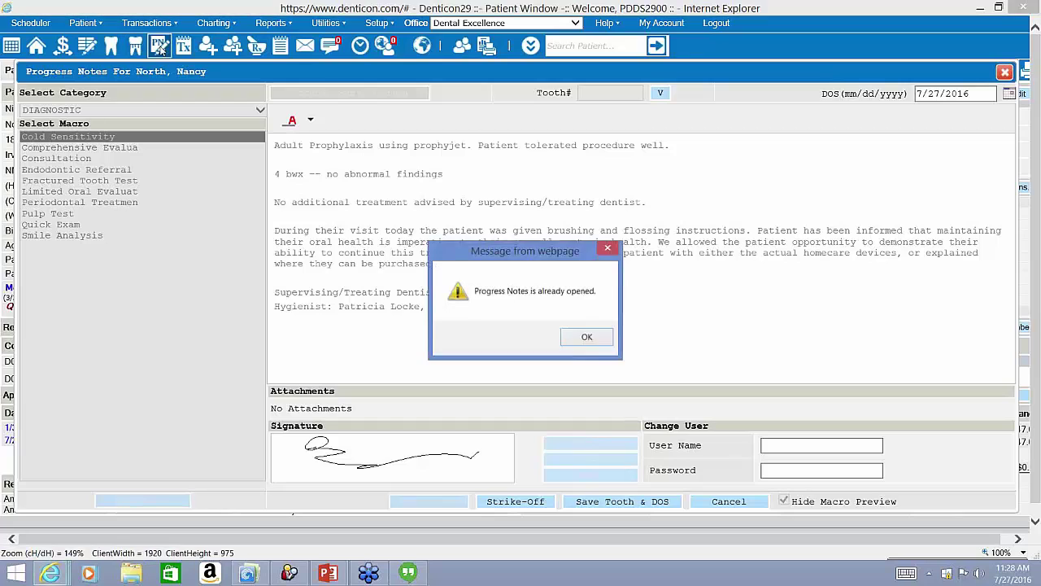
click(587, 337)
click(1004, 72)
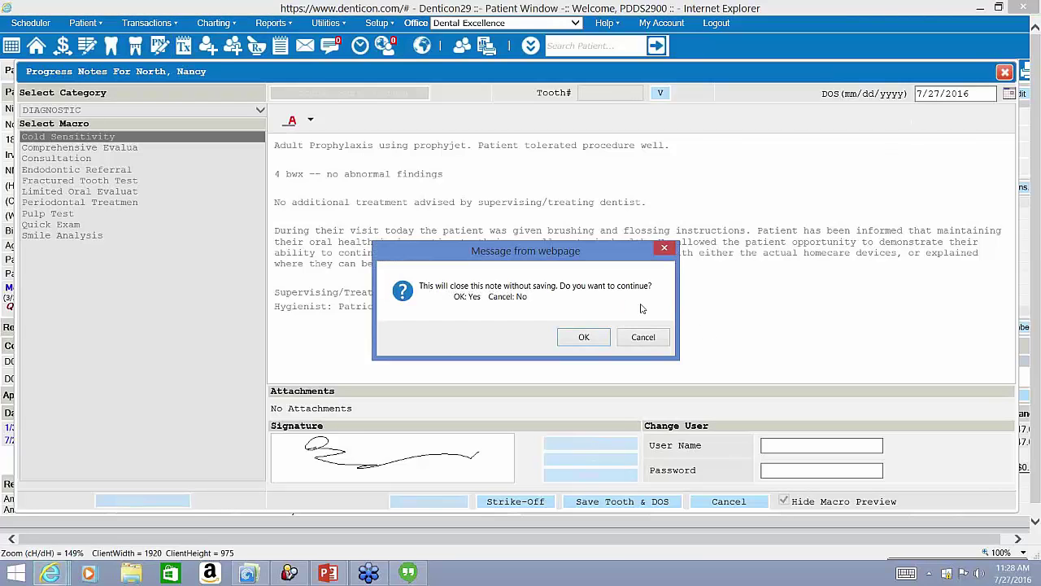
click(605, 339)
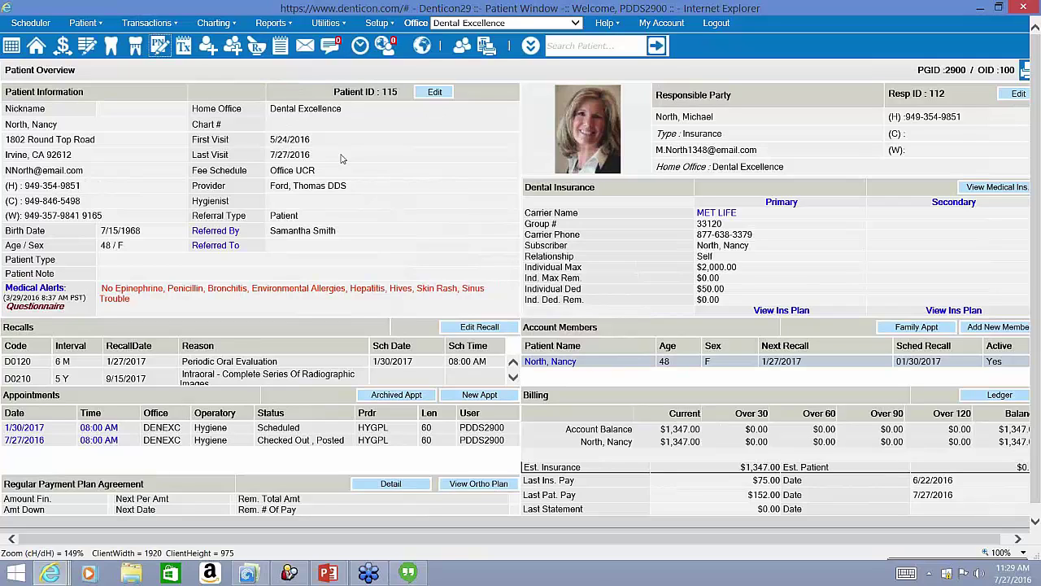
Preview the Claims not created insurance report for 7/27/2016 with all four claim types, review the listed procedures and close it
click(271, 23)
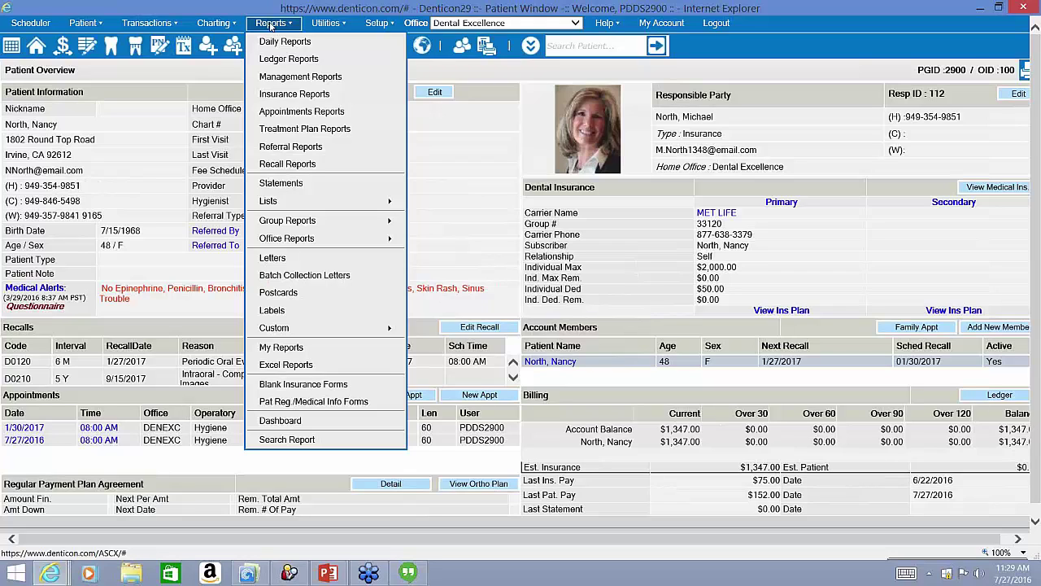
click(294, 94)
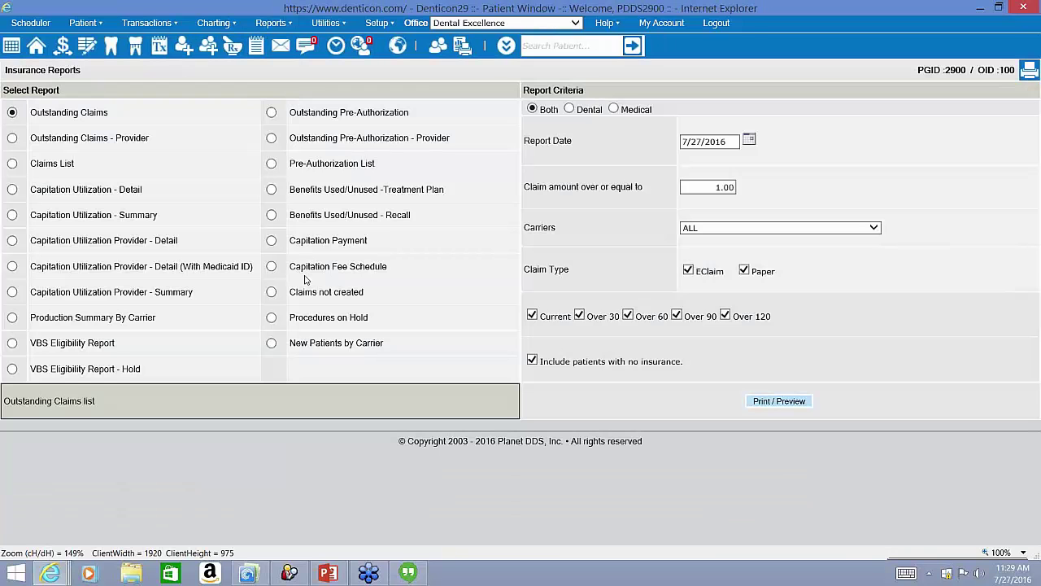
triple_click(303, 294)
click(272, 293)
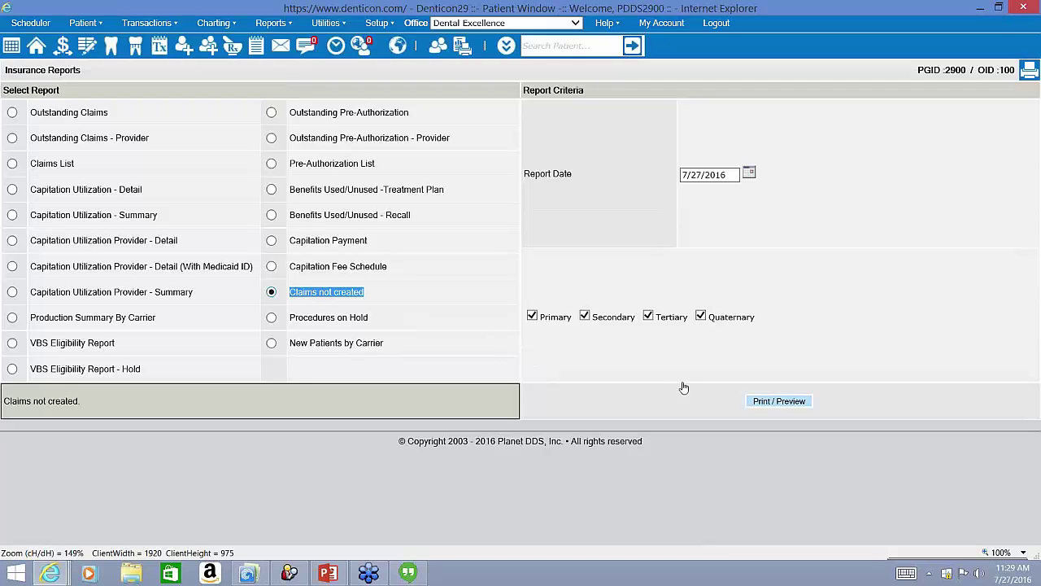
click(779, 401)
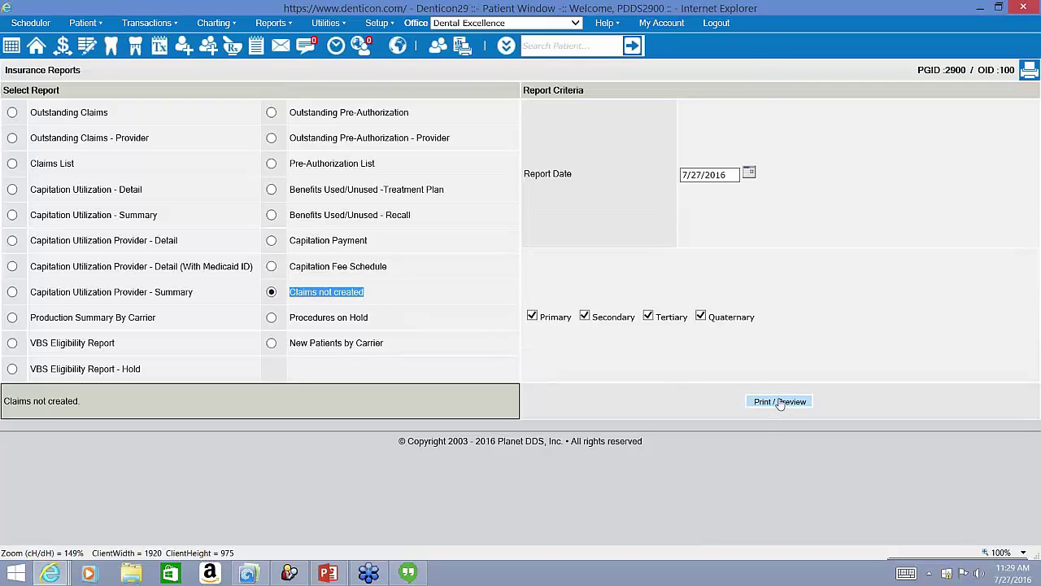
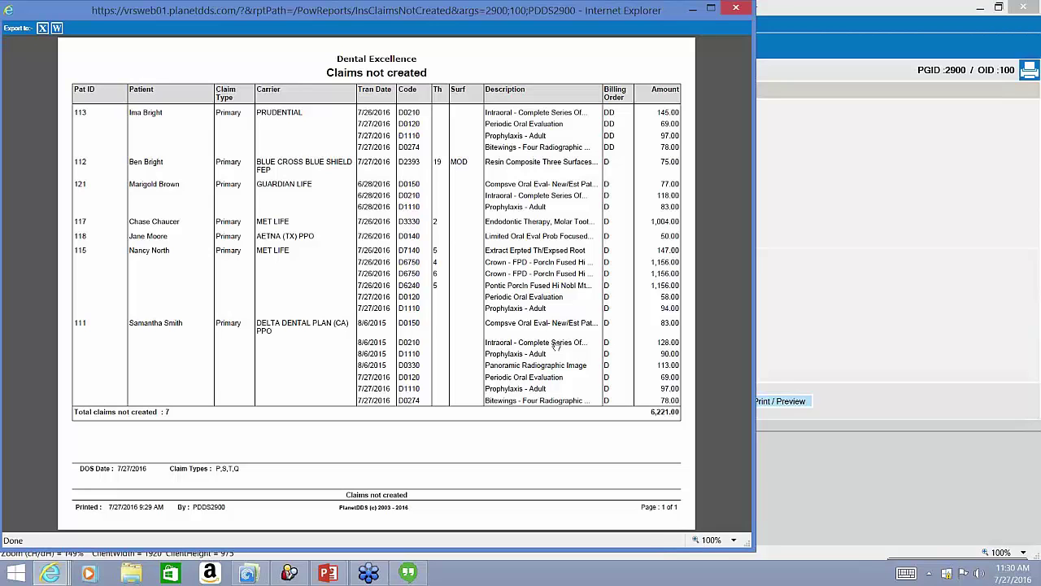
click(980, 247)
key(alt+Tab)
click(840, 339)
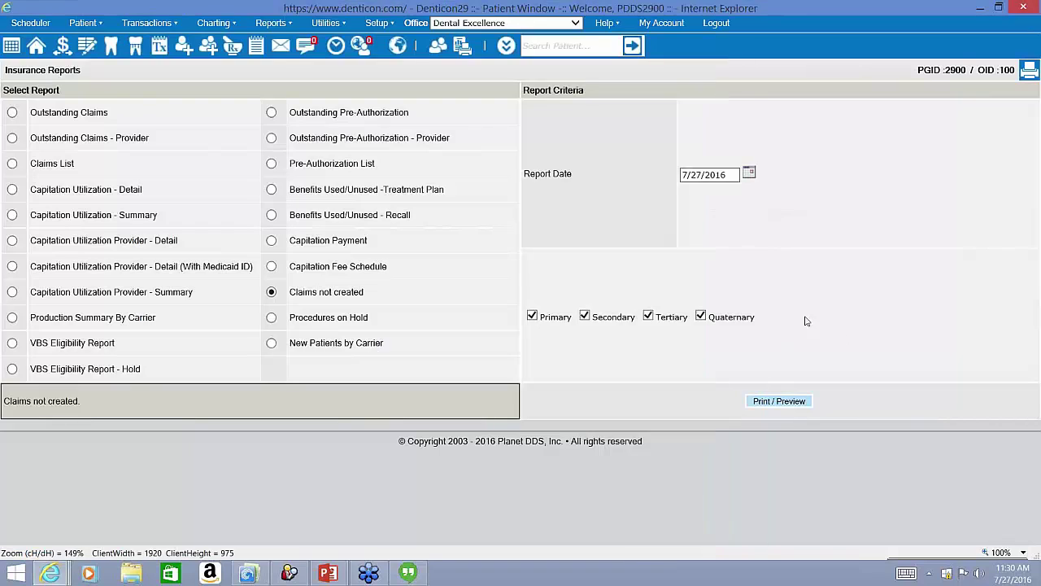
Open Batch Claims Processing and examine the claim entries in the outstanding dental e-claims list
click(347, 28)
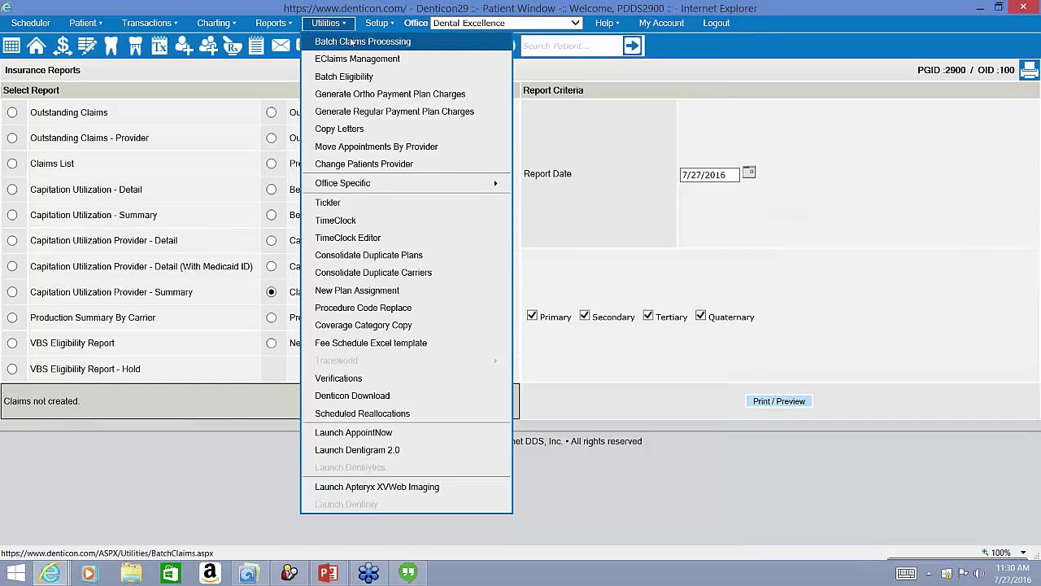
click(351, 42)
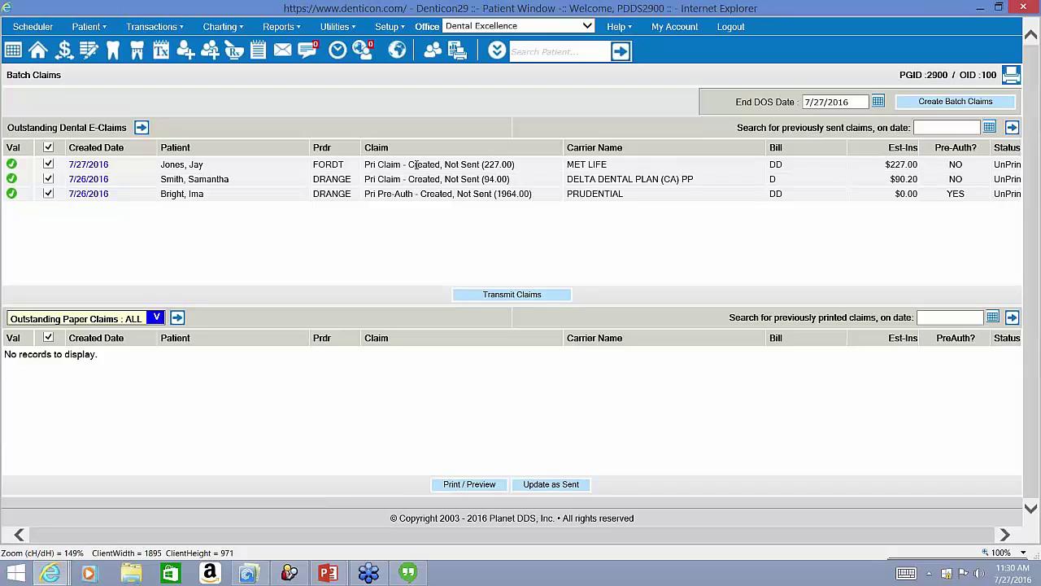
triple_click(382, 165)
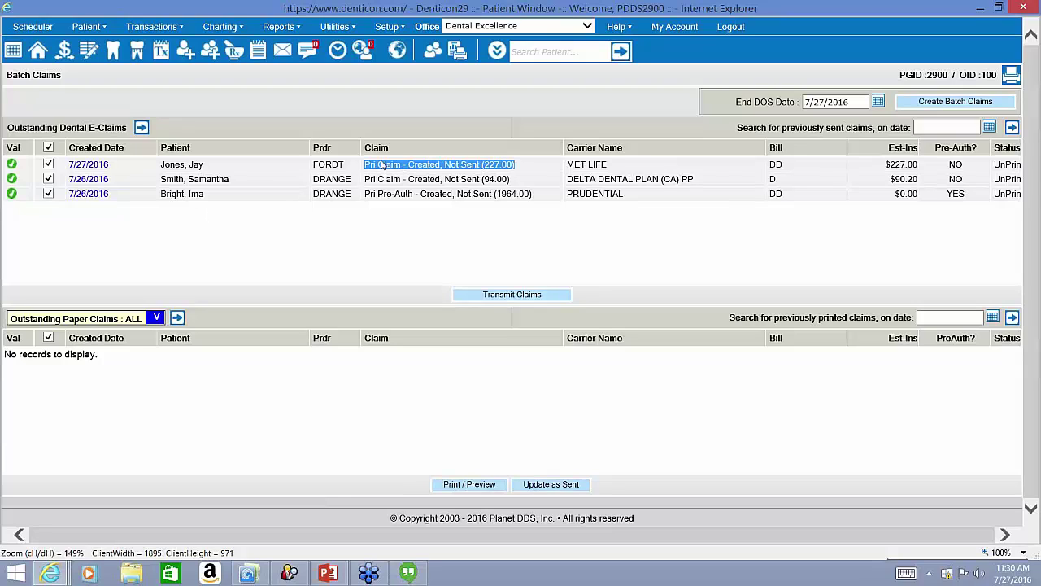
triple_click(373, 182)
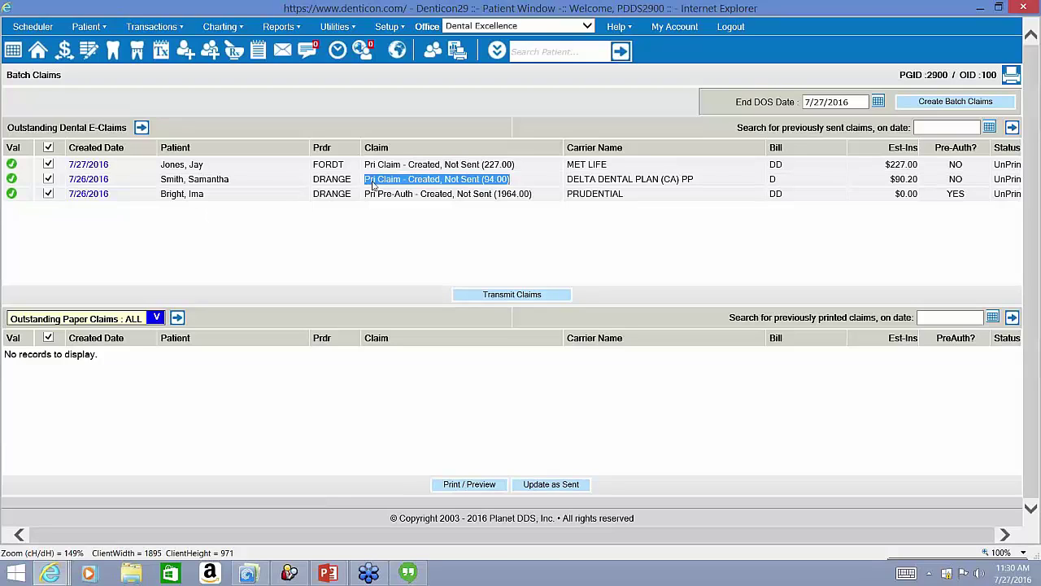
triple_click(372, 195)
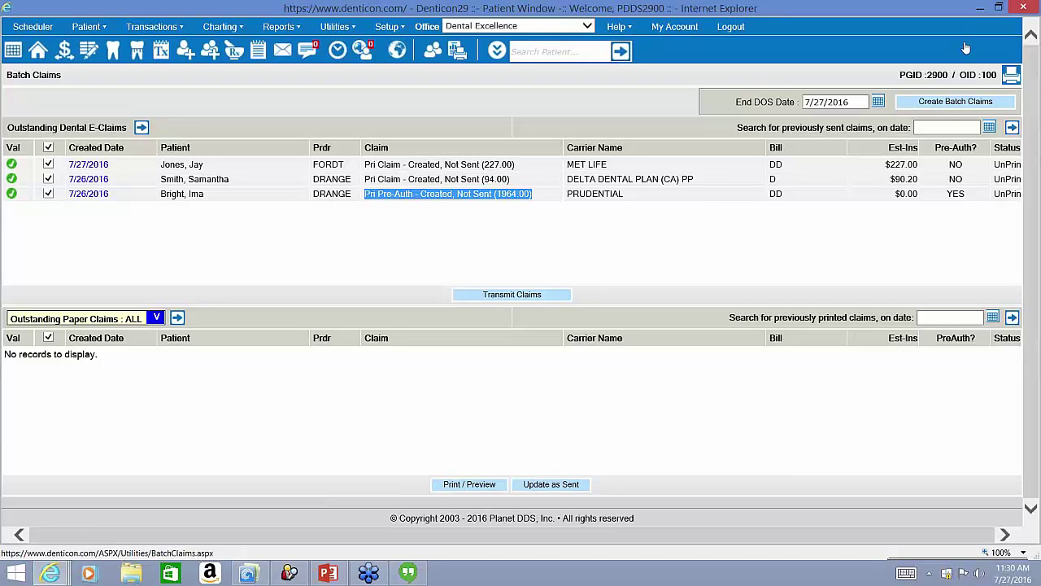
Create batch claims for all pending e-claims and paper claims with end DOS date 7/27/2016, and review the e-claims list
click(945, 107)
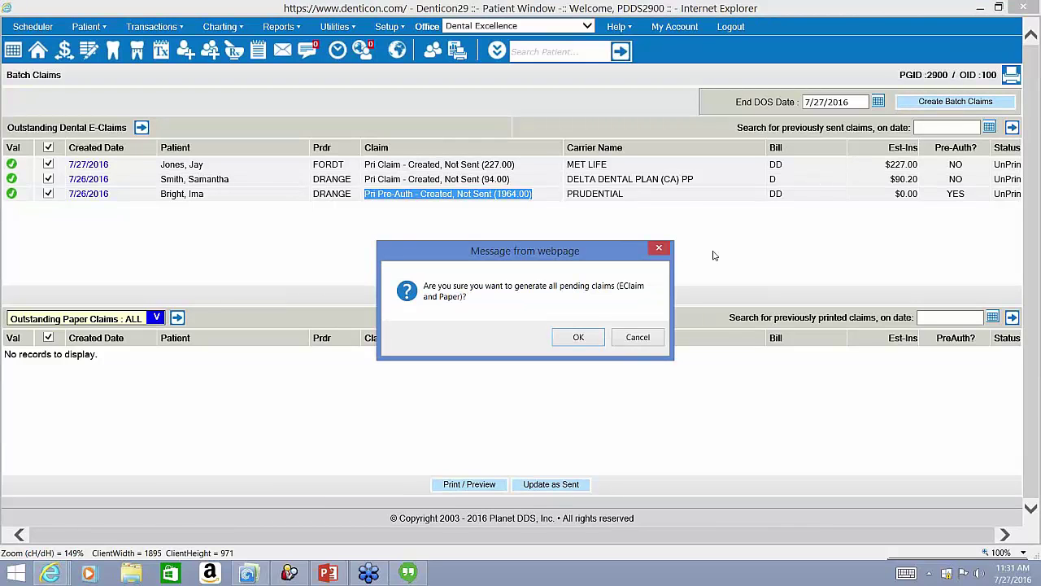
click(579, 337)
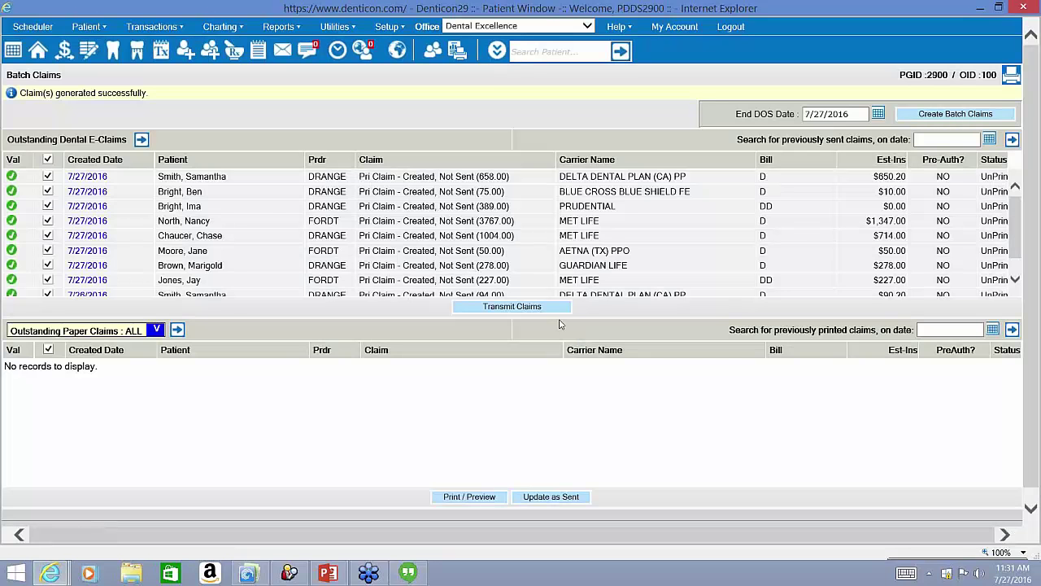
scroll(271, 206, down, 3)
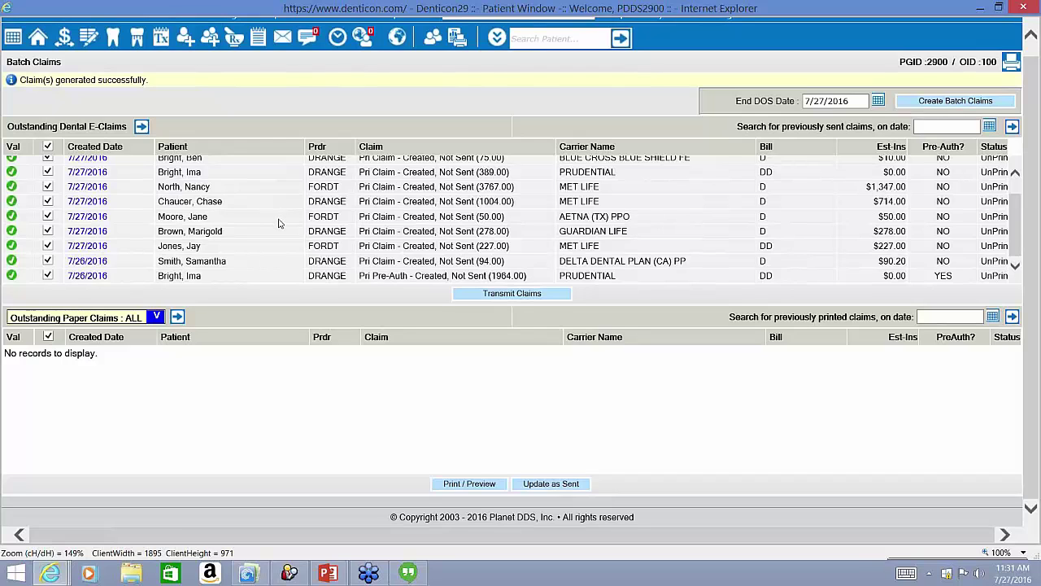
scroll(279, 222, up, 1)
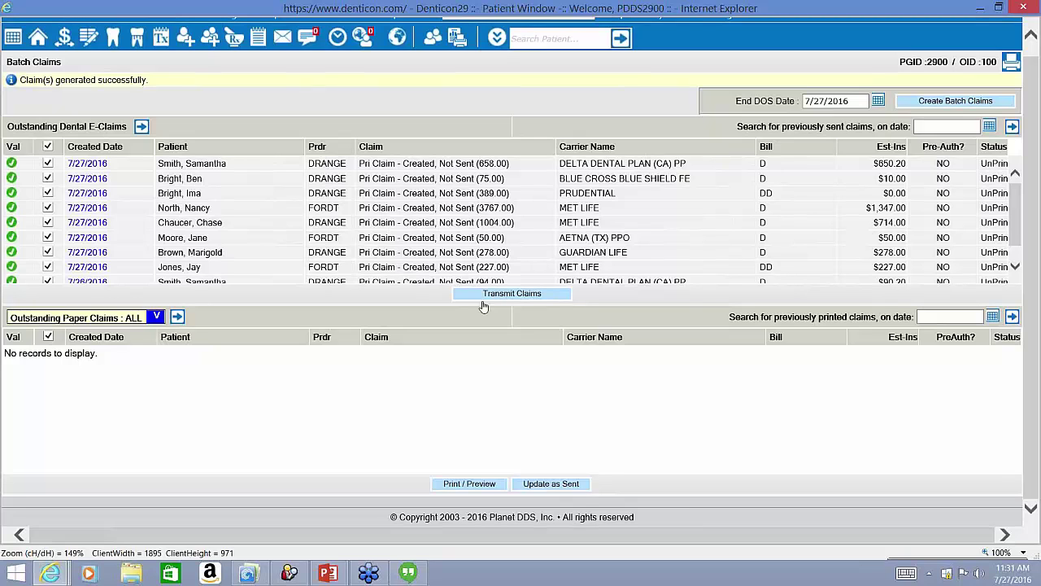
scroll(277, 101, up, 1)
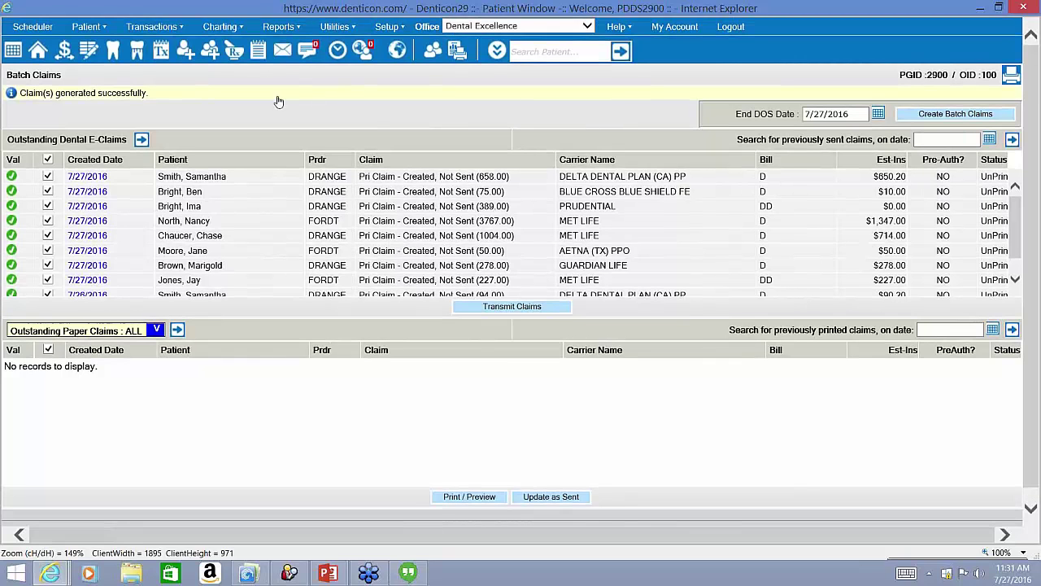
Preview the Claims not created insurance report dated 7/27/2016 for primary, secondary, tertiary and quaternary claims, and return to the report selection
click(281, 26)
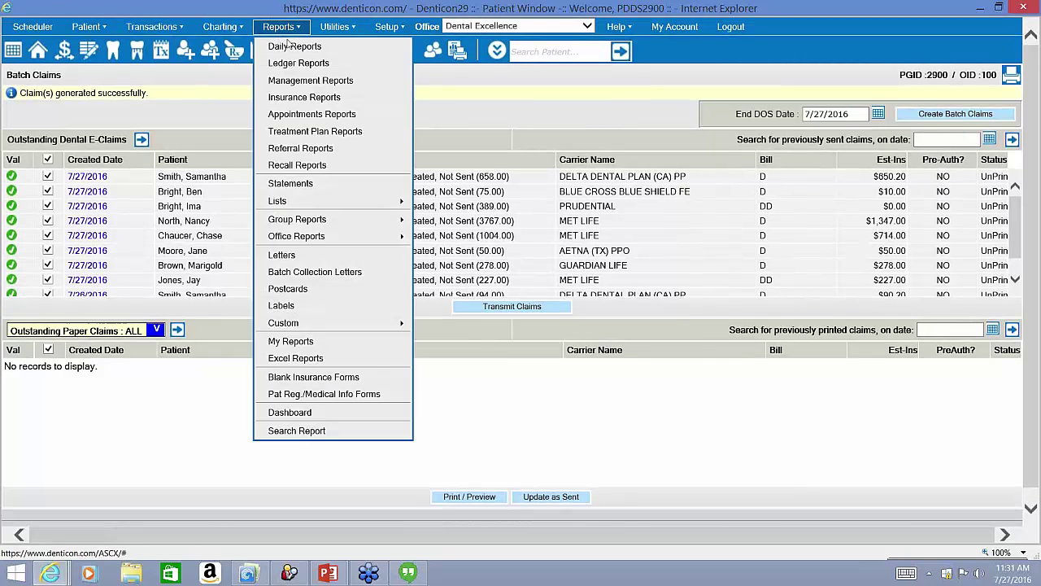
click(302, 97)
click(271, 292)
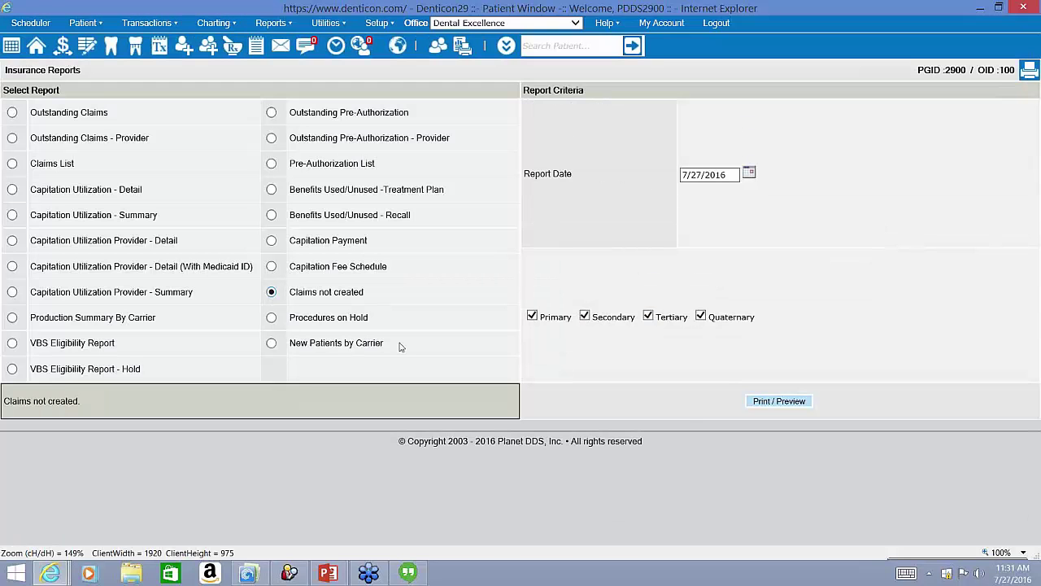
click(779, 401)
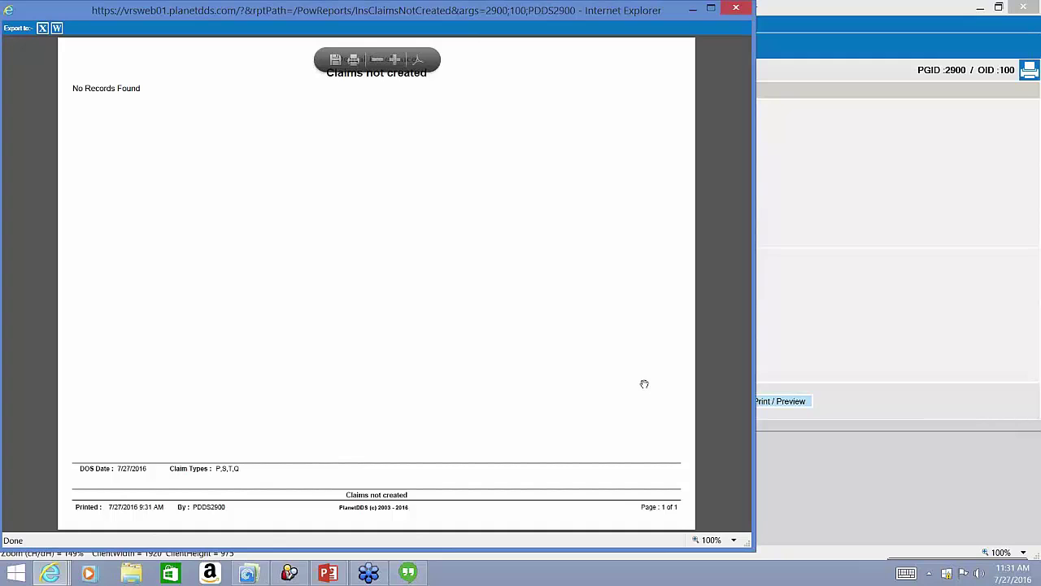
click(978, 303)
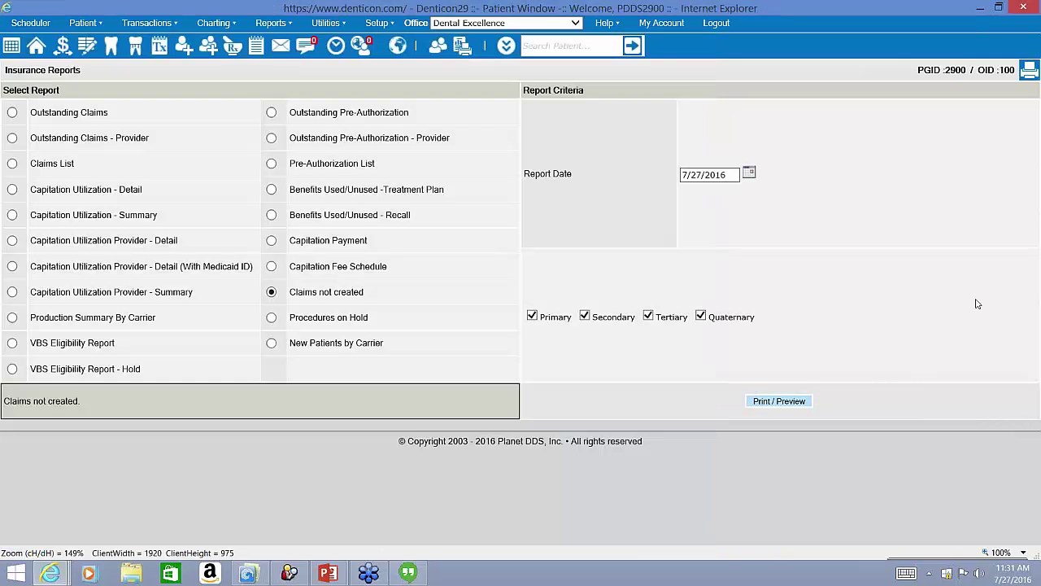
Open the group-level insurance reports and select Unbilled Report Due to No Insurance
click(260, 30)
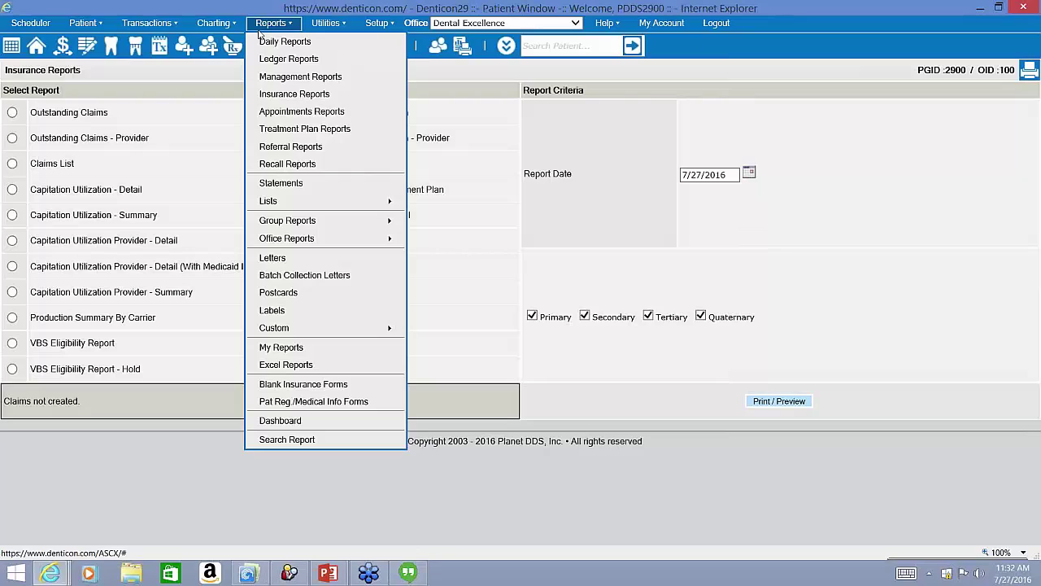
mouse_move(305, 223)
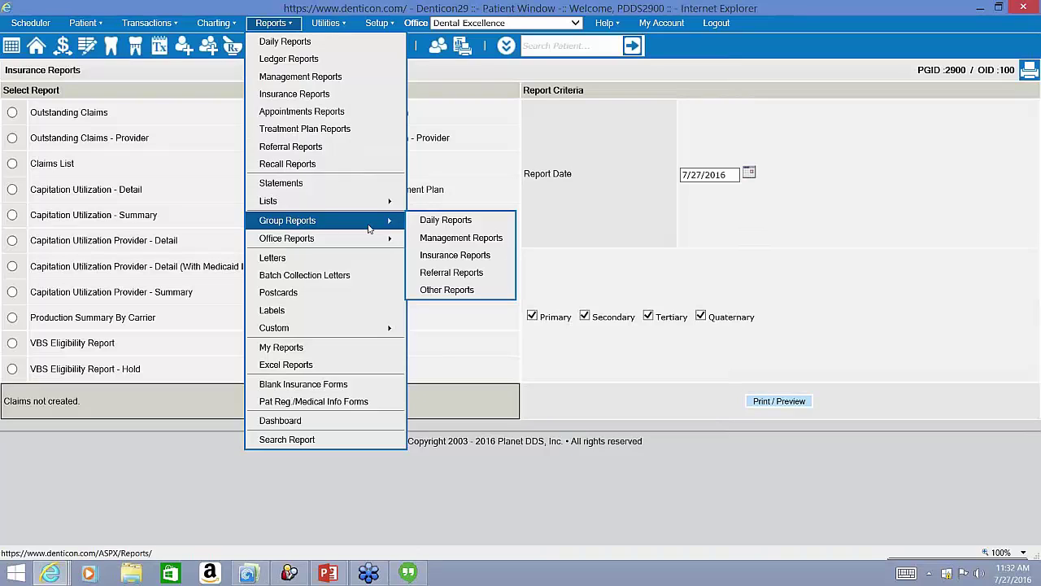
click(437, 261)
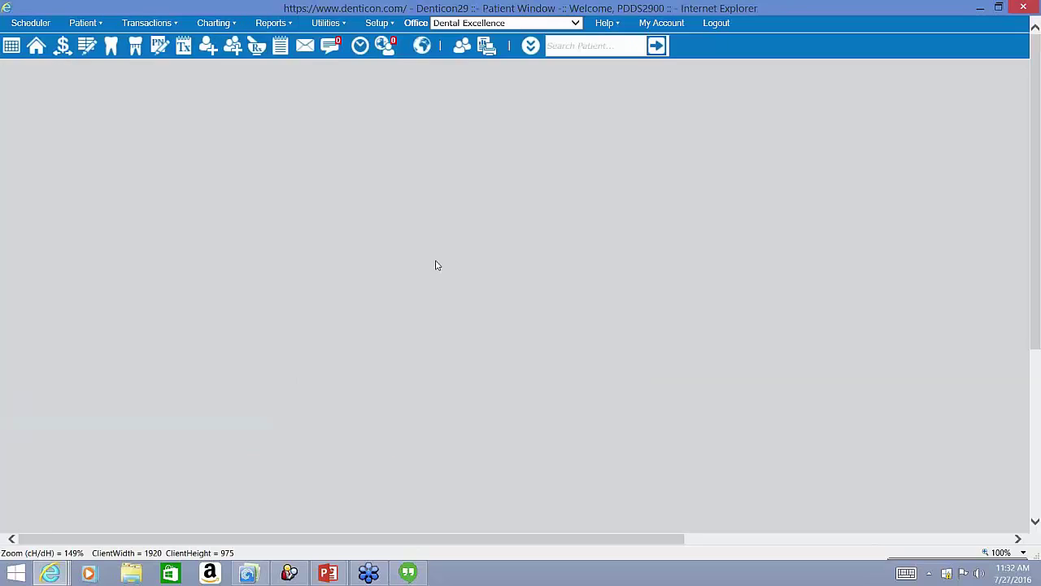
click(15, 437)
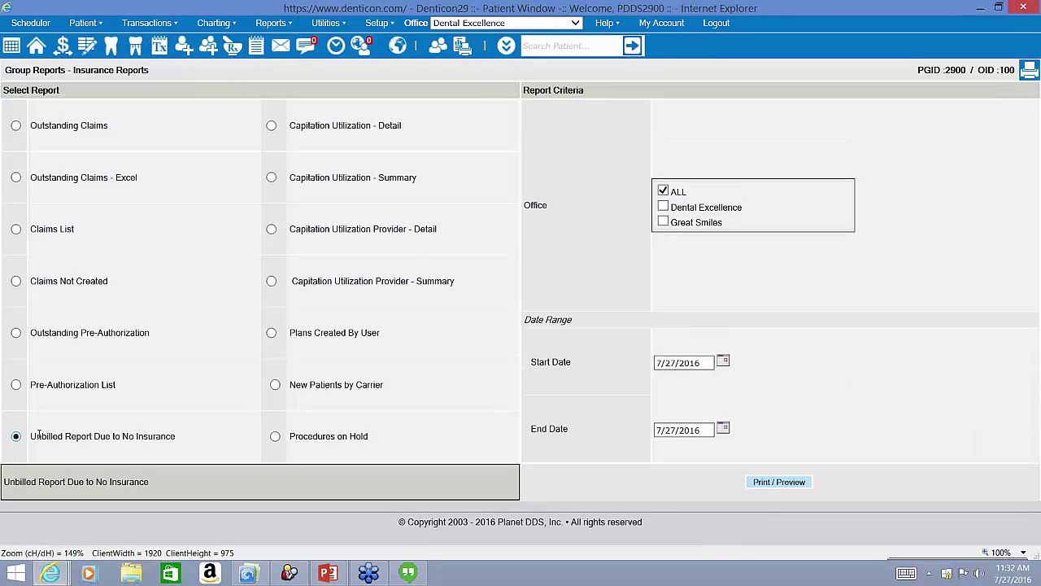
triple_click(41, 438)
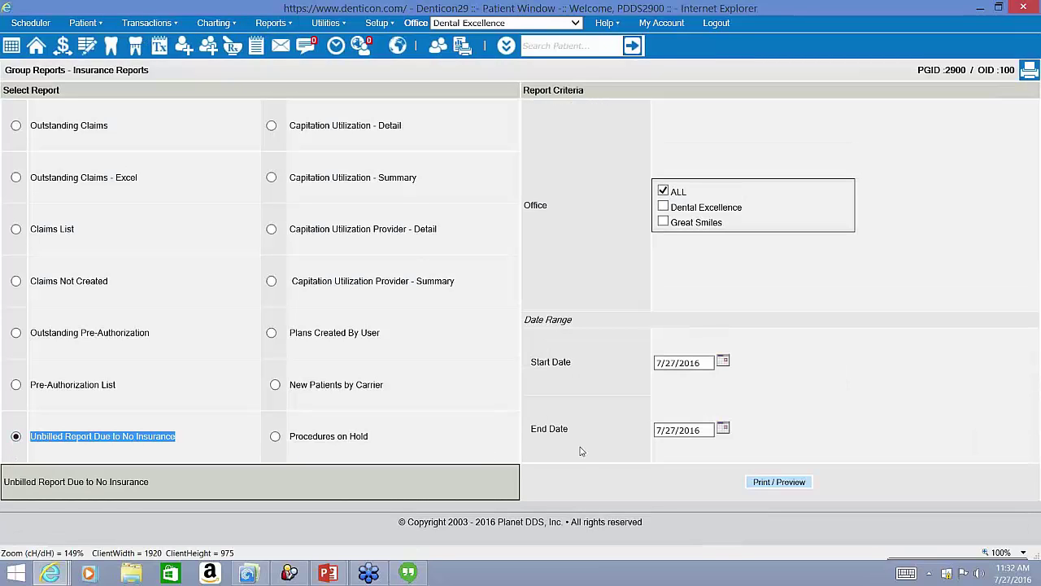
click(815, 364)
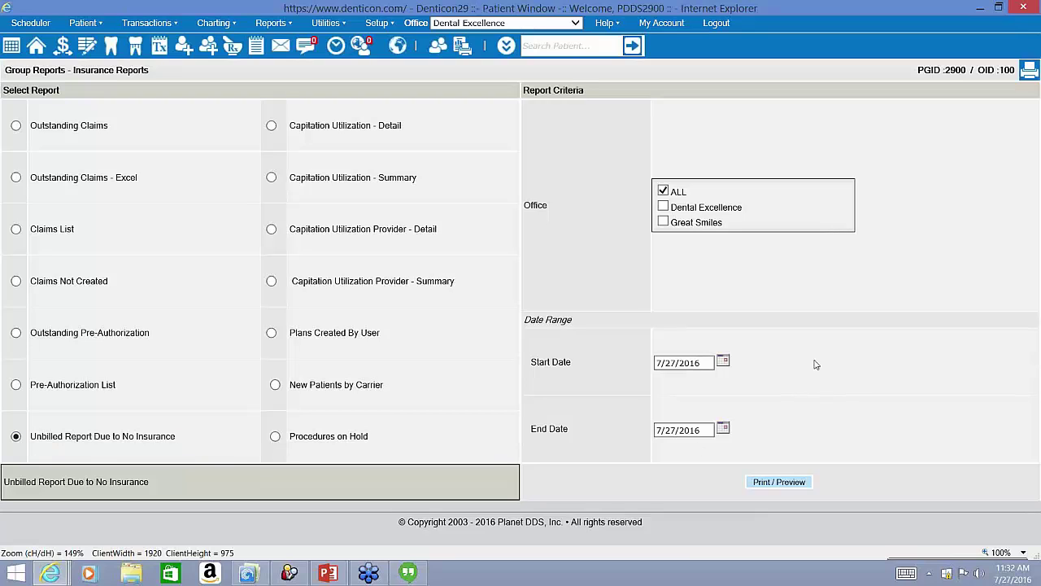
Set the report's start date to 7/1/2016, preview it for all offices, and close the preview
click(724, 363)
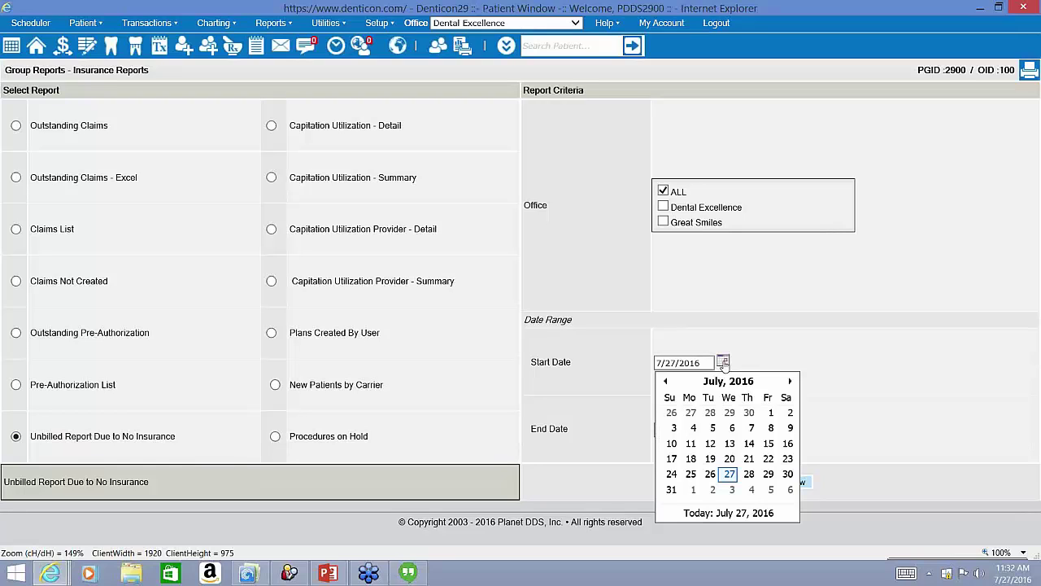
click(771, 413)
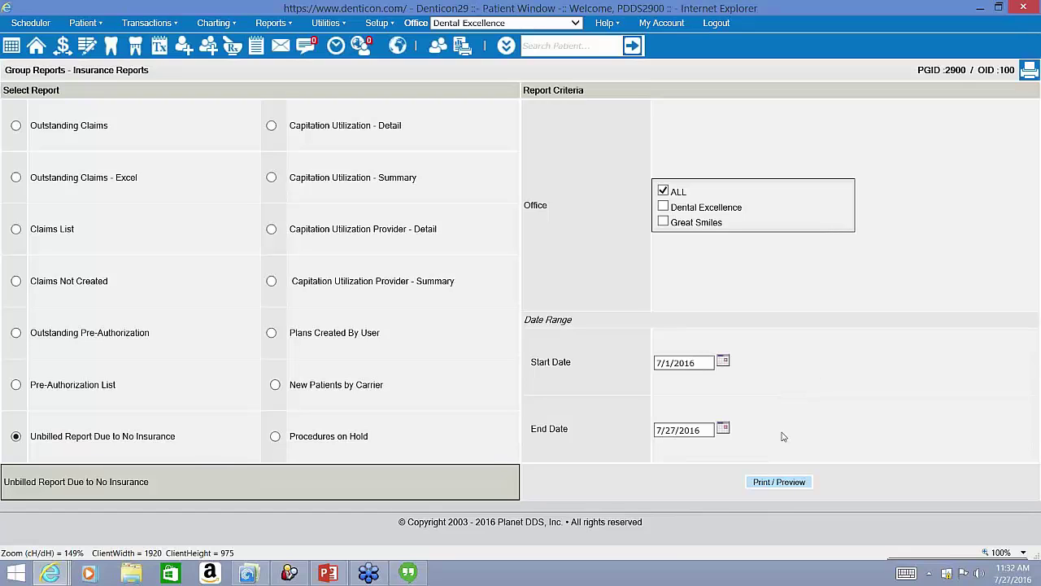
click(763, 483)
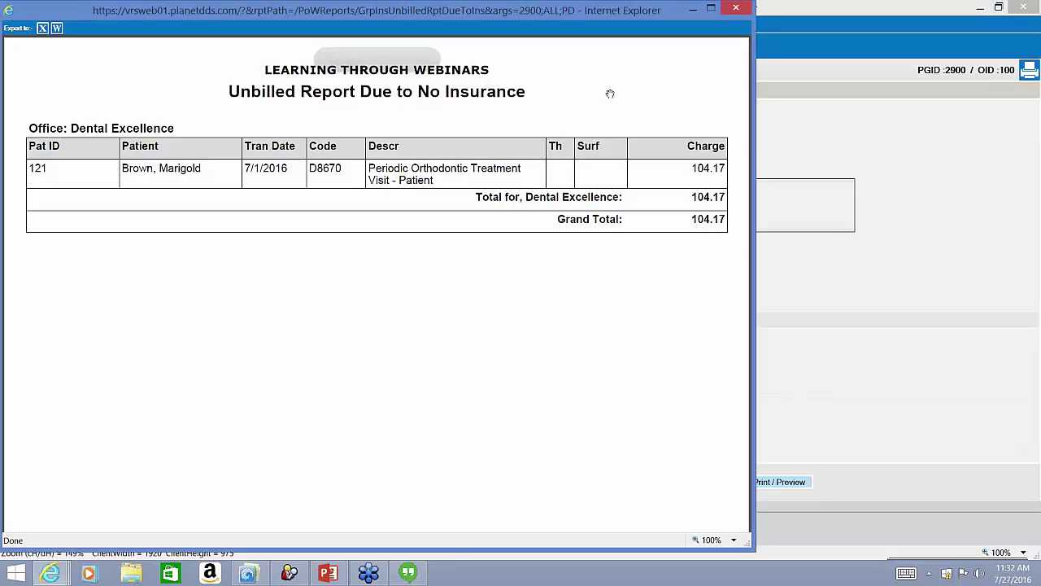
click(739, 9)
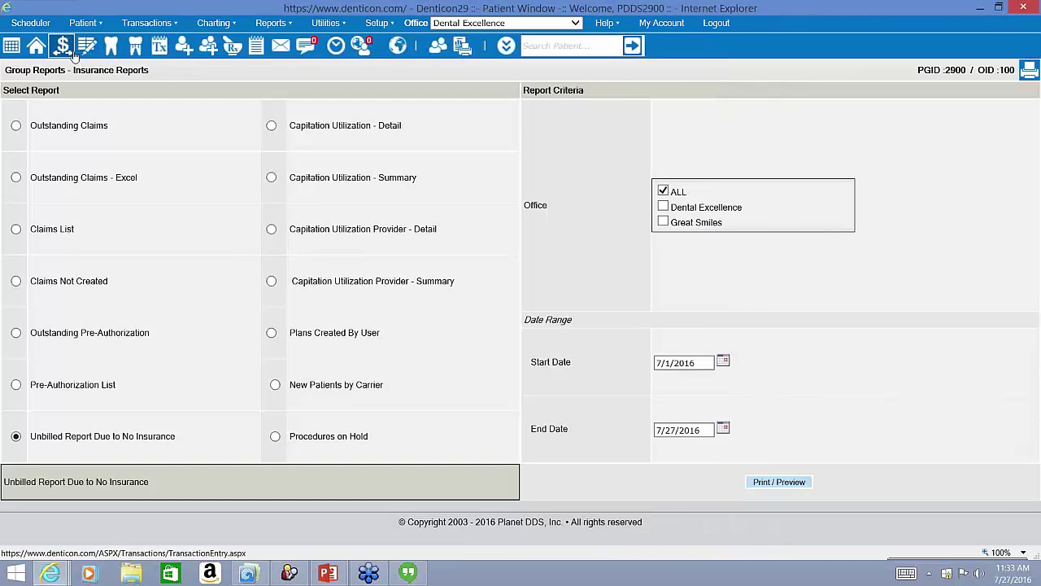
Open the account ledger of the patient listed in the unbilled report and examine the 7/1/2016 periodic orthodontic treatment visit
click(507, 46)
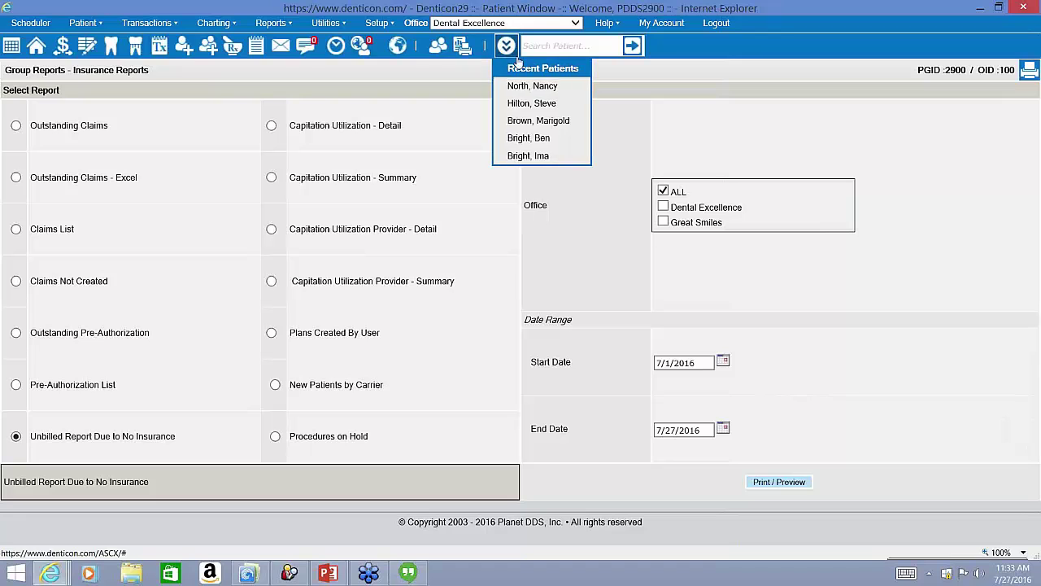
click(524, 121)
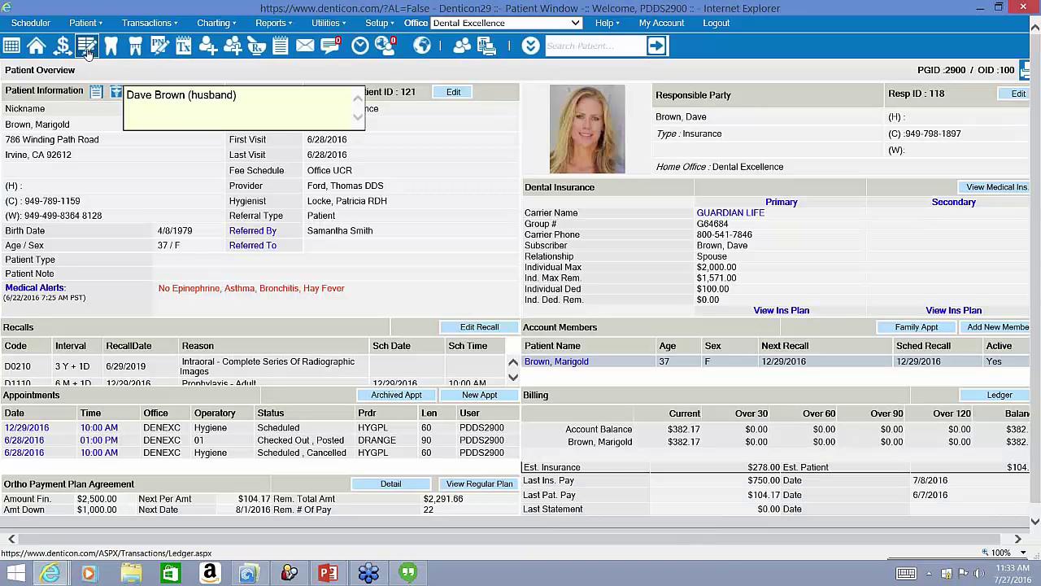
click(87, 49)
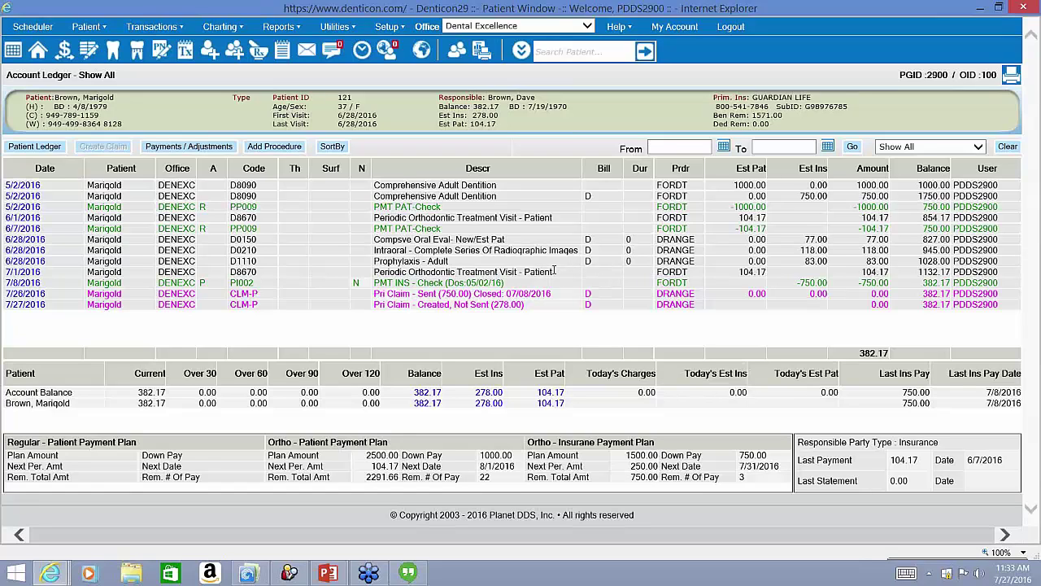
drag(553, 273, 525, 272)
click(473, 336)
Open the 6/28/2016 D0210 procedure from the ledger and examine its advanced insurance estimate and billing order details and editing restrictions
click(23, 250)
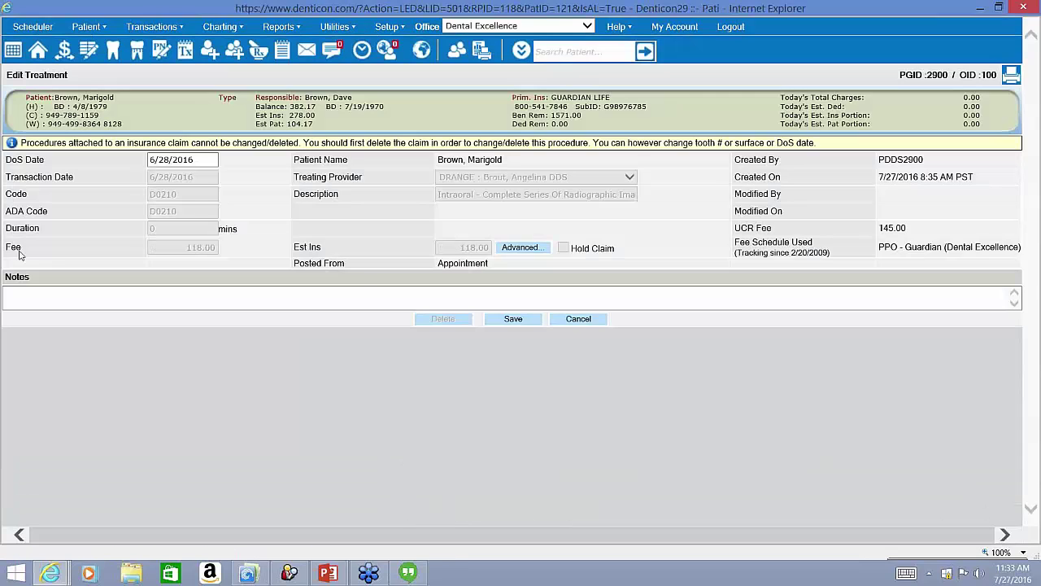
click(520, 247)
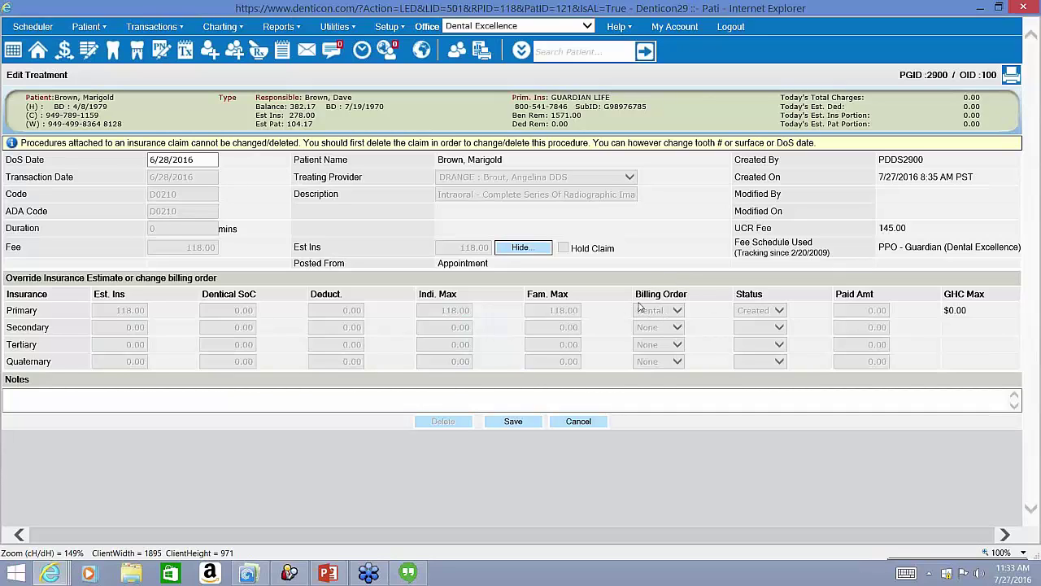
drag(25, 142, 714, 151)
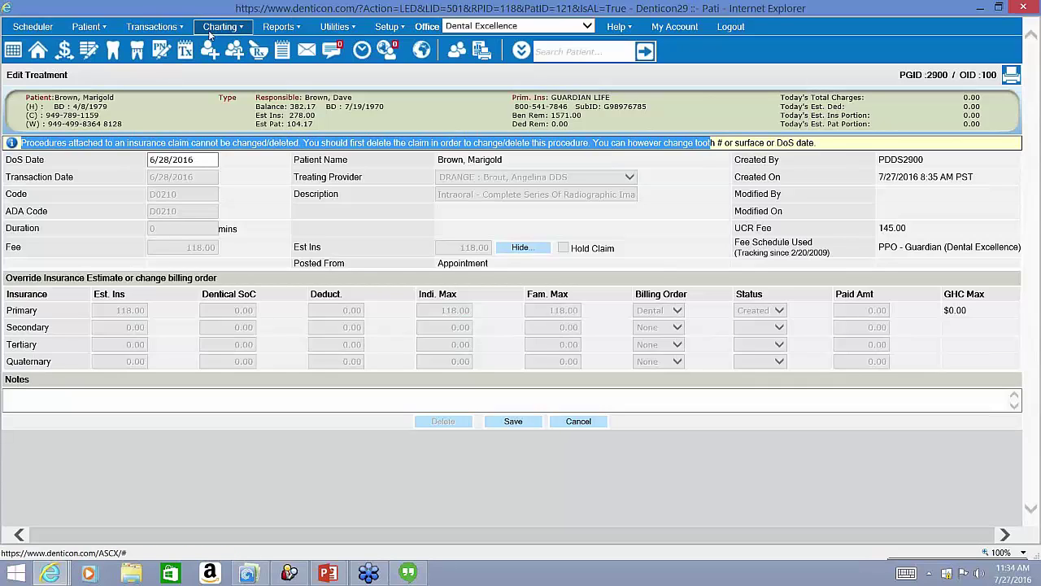
Open the scheduler's daily view for 7/27/2016 and examine the icons on the appointments in operatory 02
click(35, 54)
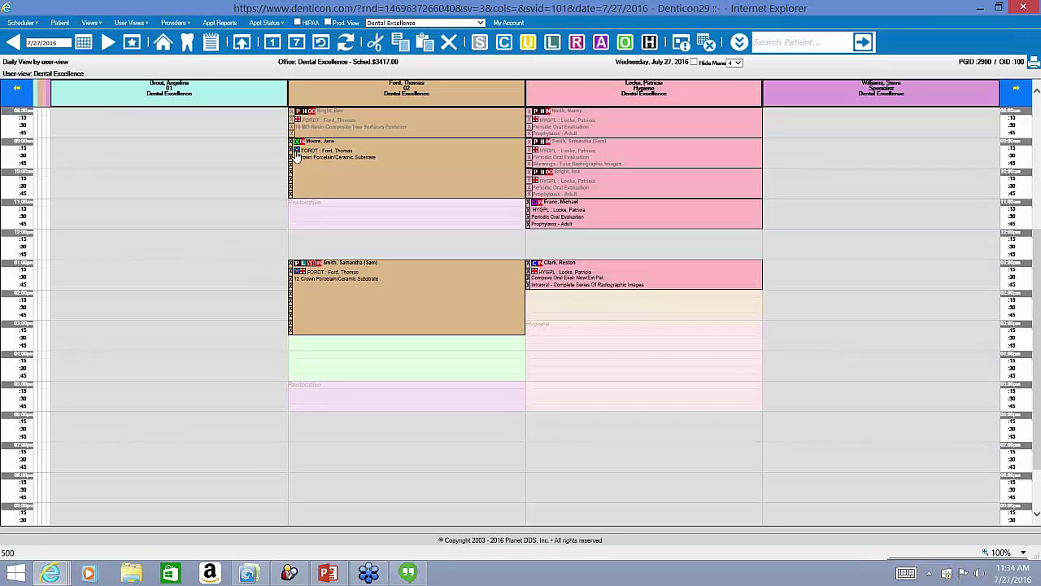
mouse_move(297, 157)
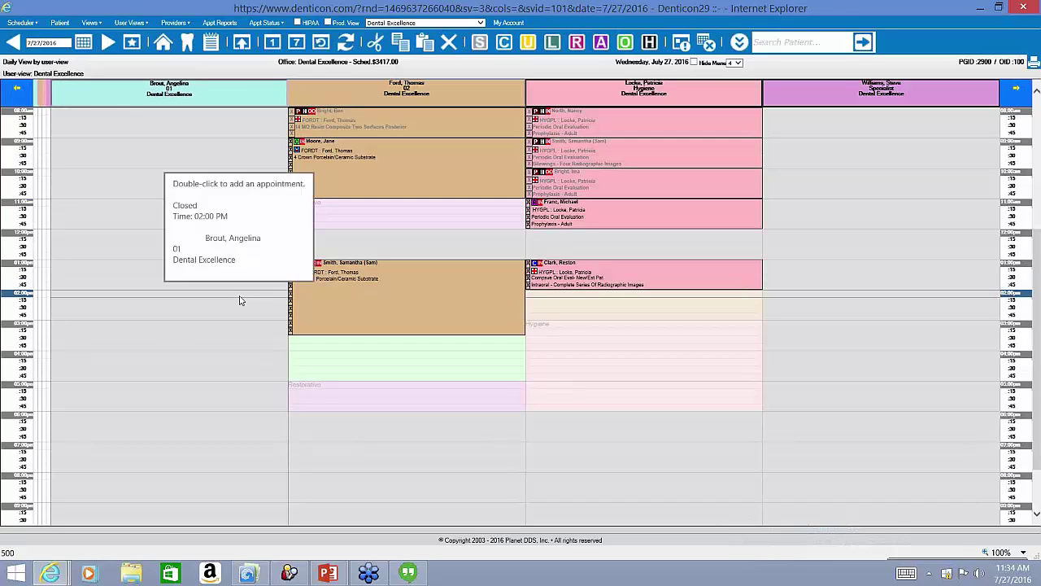
mouse_move(298, 277)
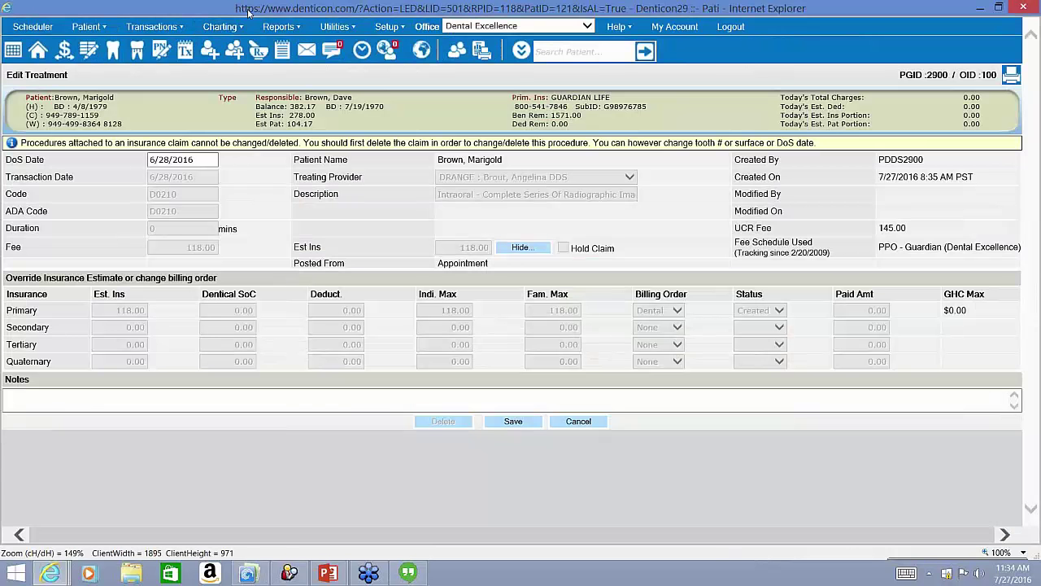
Preview the Appointment List - Lab appointment report for 7/27/2016 with all providers included
click(277, 28)
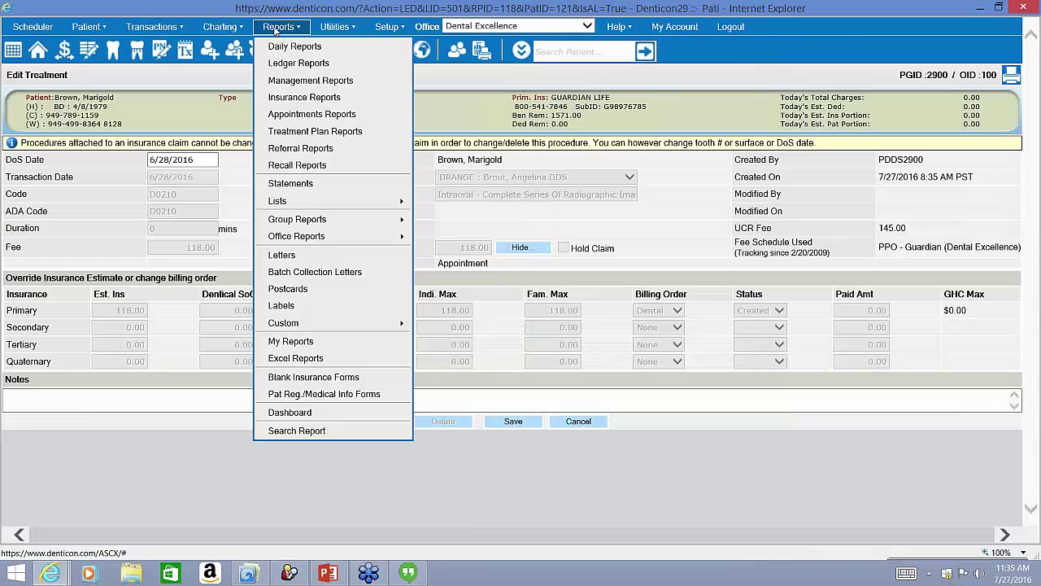
click(298, 116)
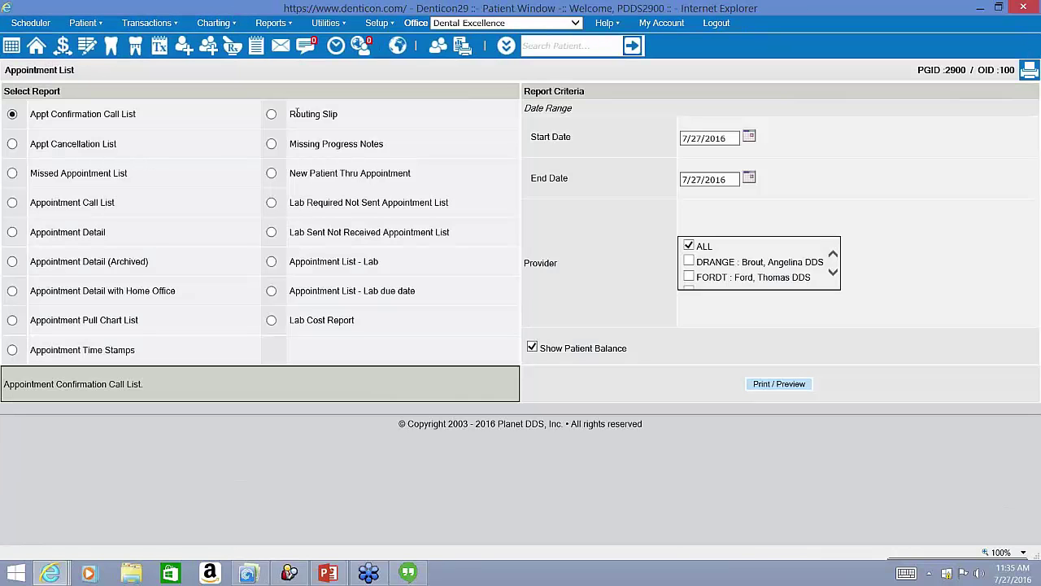
click(272, 264)
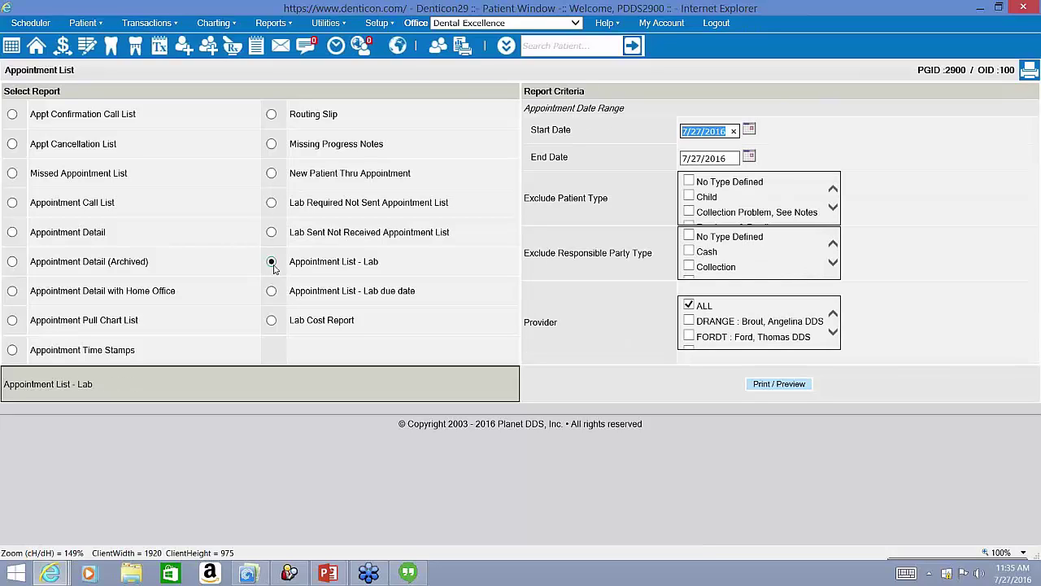
double_click(294, 270)
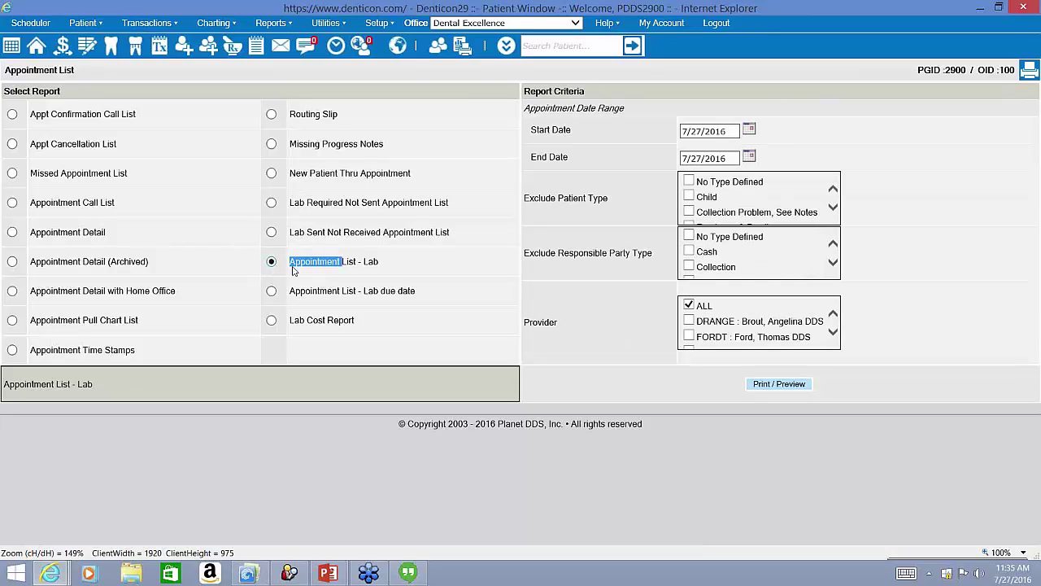
triple_click(293, 270)
double_click(298, 202)
triple_click(306, 203)
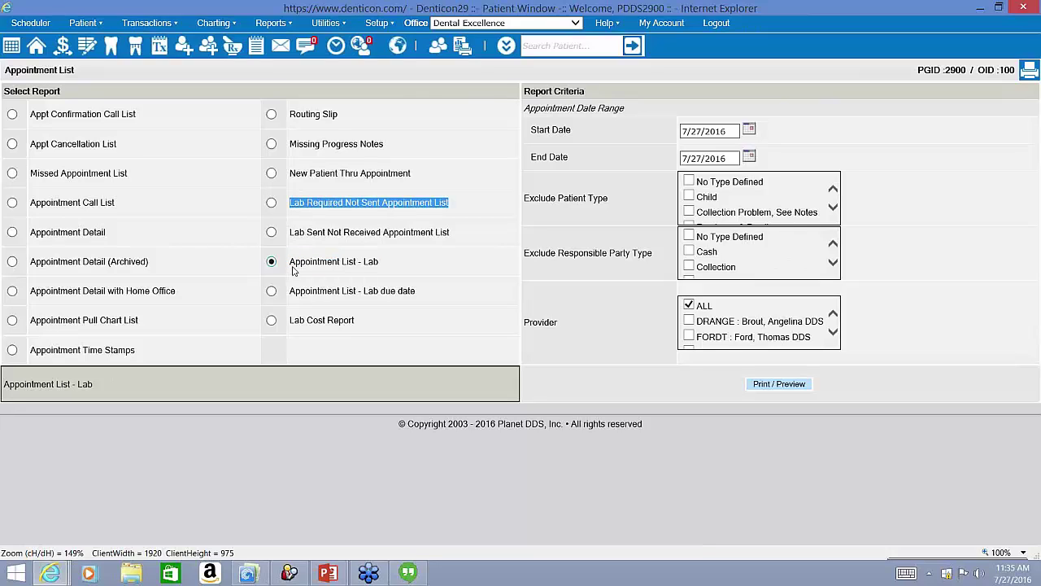
triple_click(307, 230)
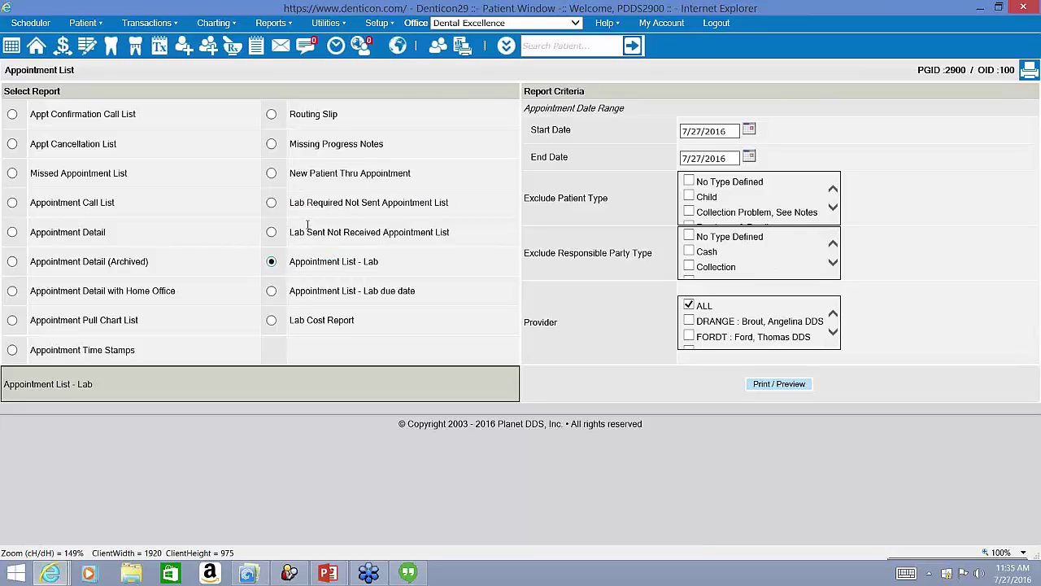
triple_click(313, 291)
triple_click(298, 264)
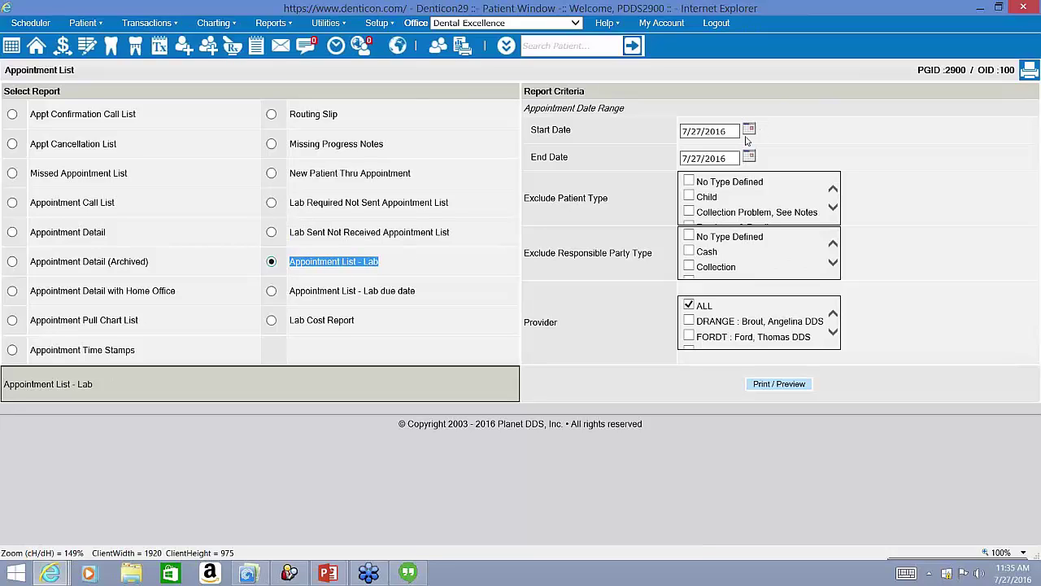
click(761, 383)
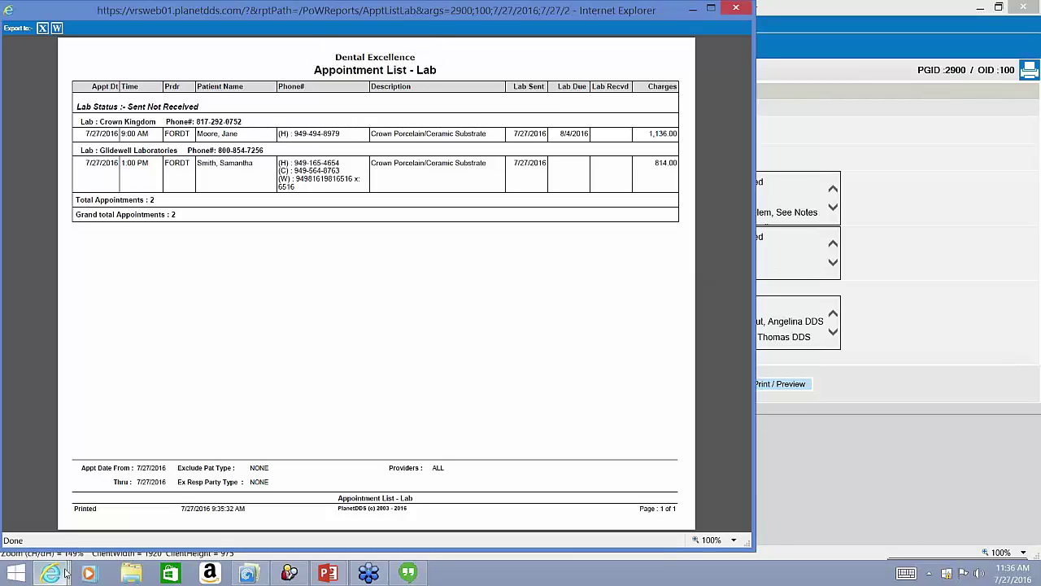
Mark the lab case of the 9:00 AM crown appointment in operatory 02 as received on 8/3/2016 and save the appointment
mouse_move(50, 573)
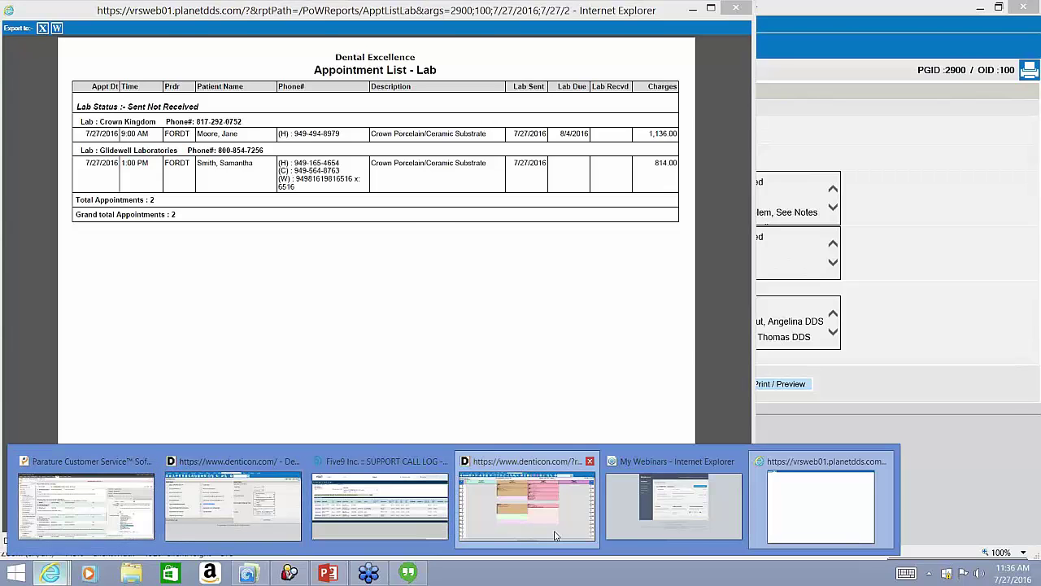
click(476, 513)
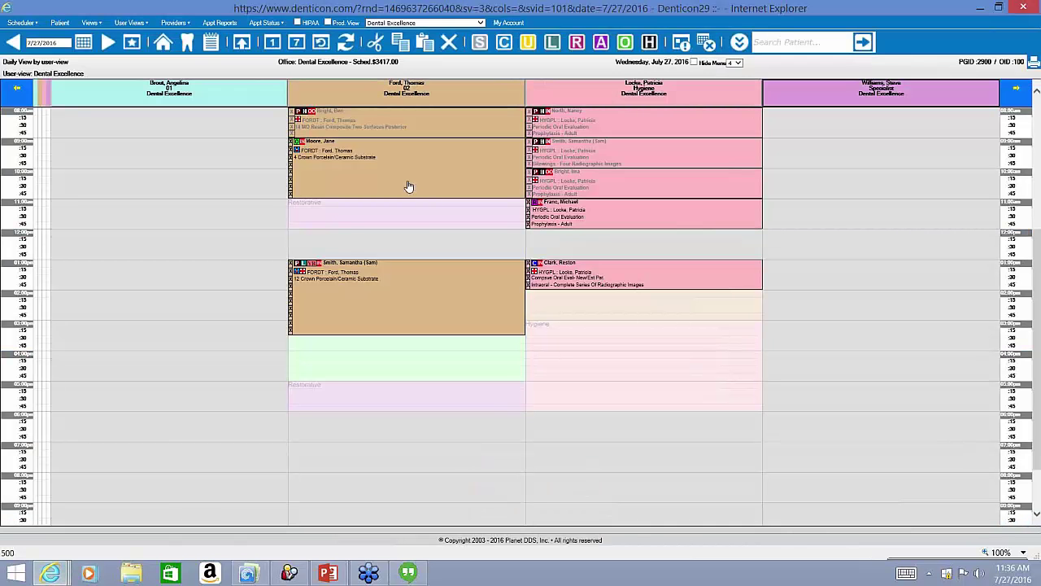
key(alt+Tab)
key(alt+Tab)
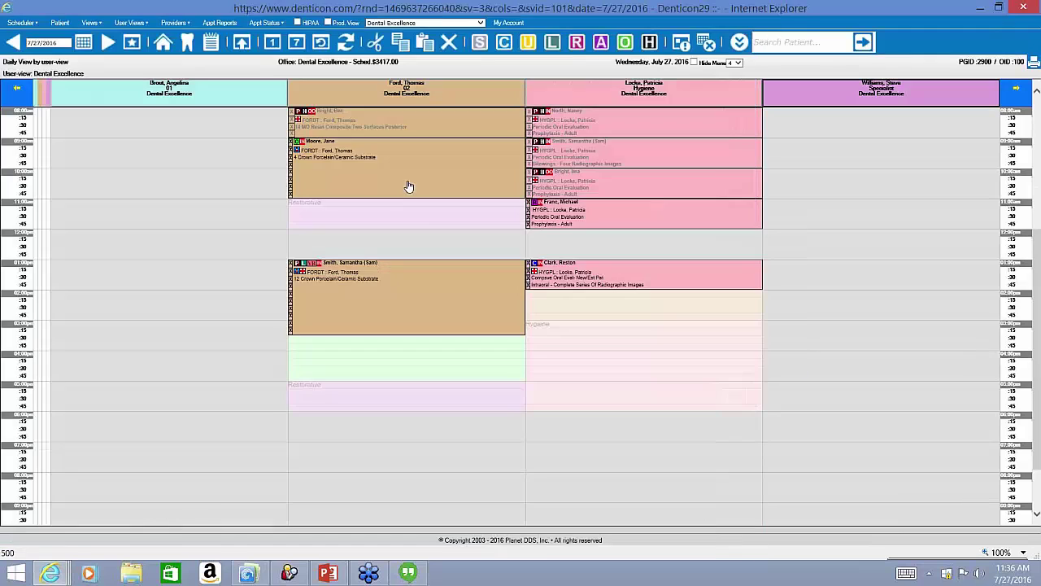
right_click(409, 186)
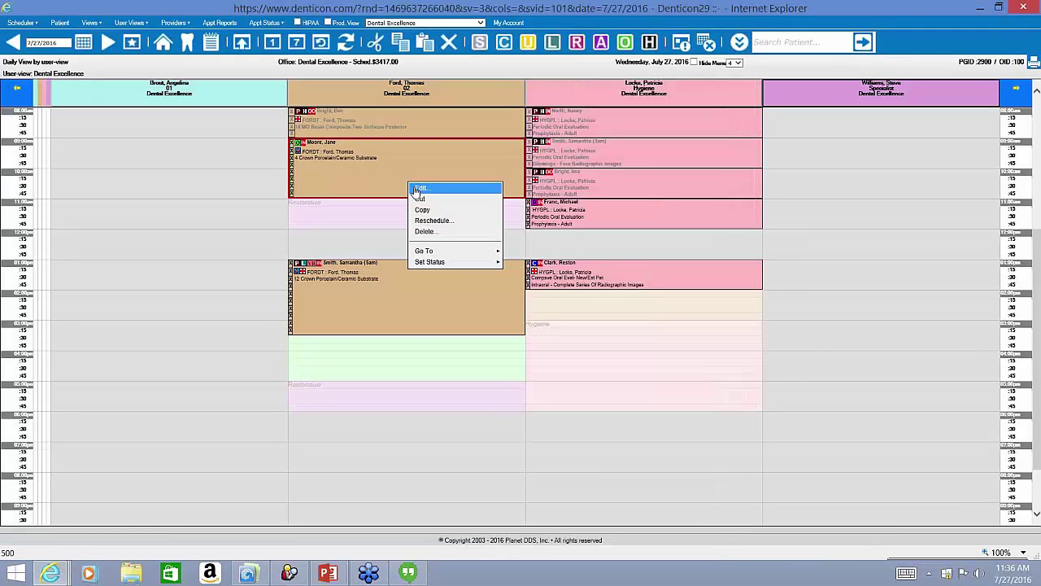
click(418, 189)
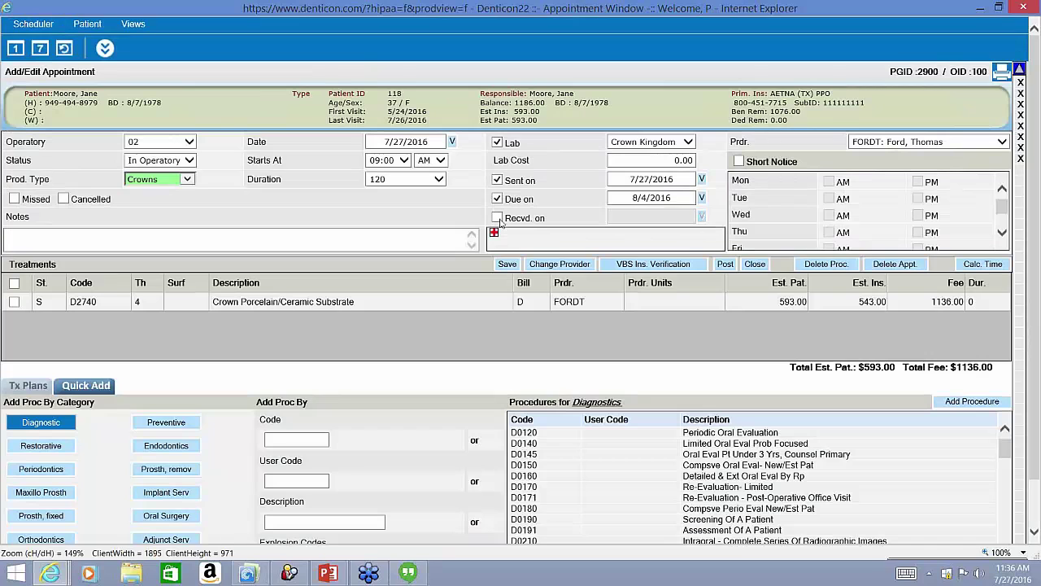
click(497, 217)
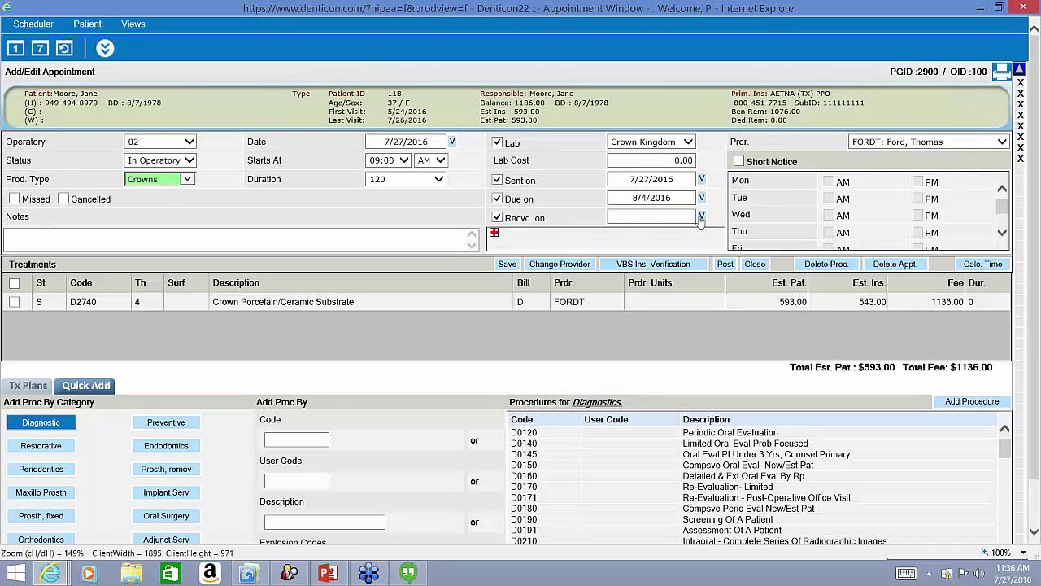
click(701, 216)
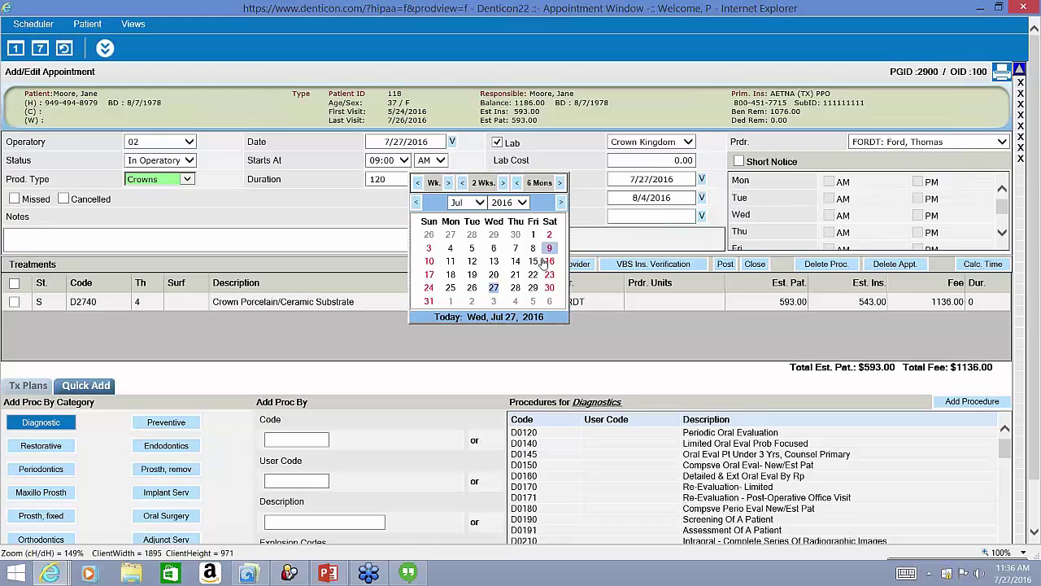
click(494, 301)
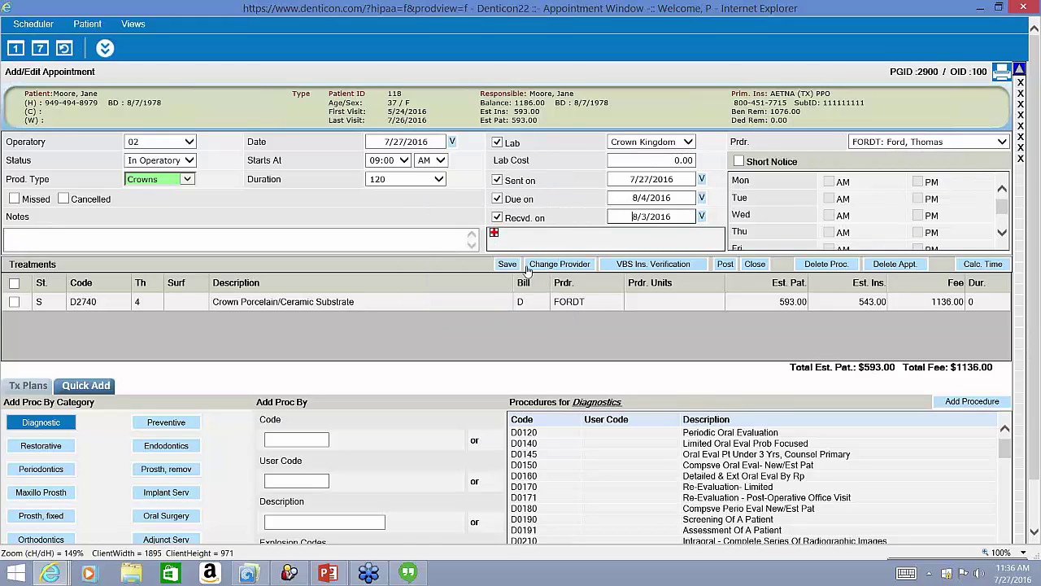
click(508, 264)
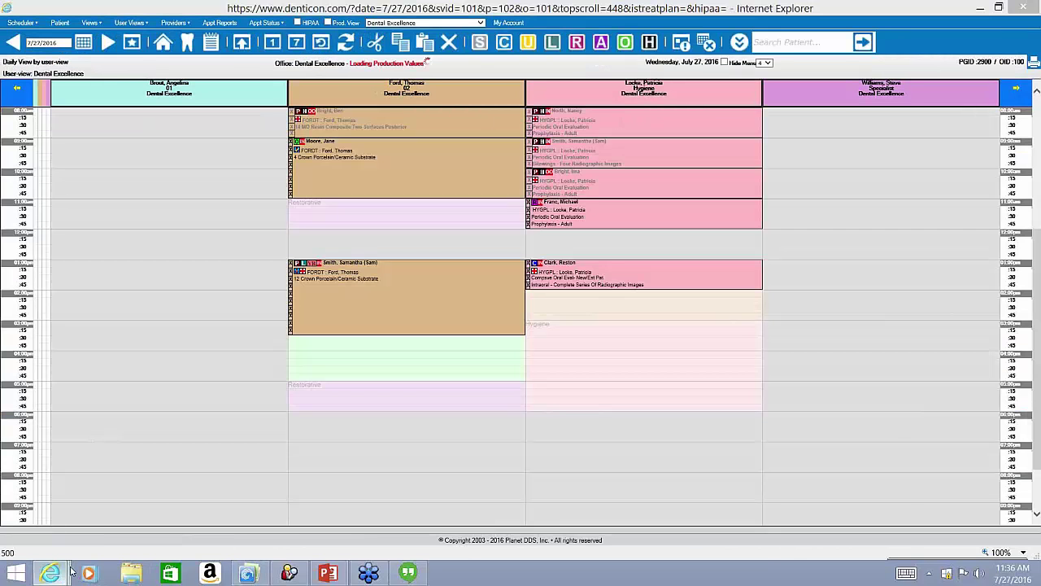
Rerun the Appointment List - Lab report for 7/27/2016 and examine the appointments grouped by lab status
mouse_move(51, 572)
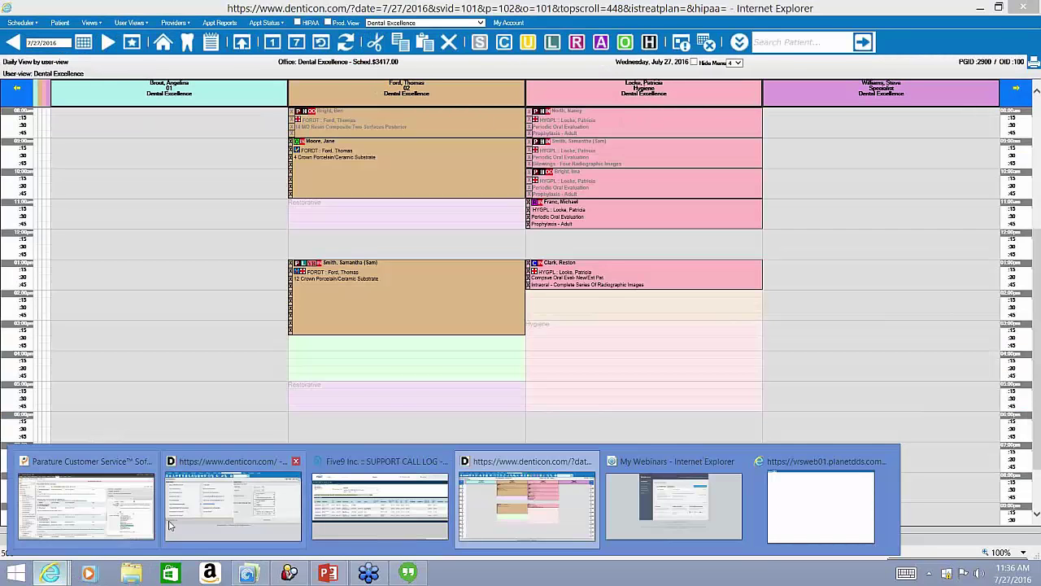
click(233, 504)
click(765, 390)
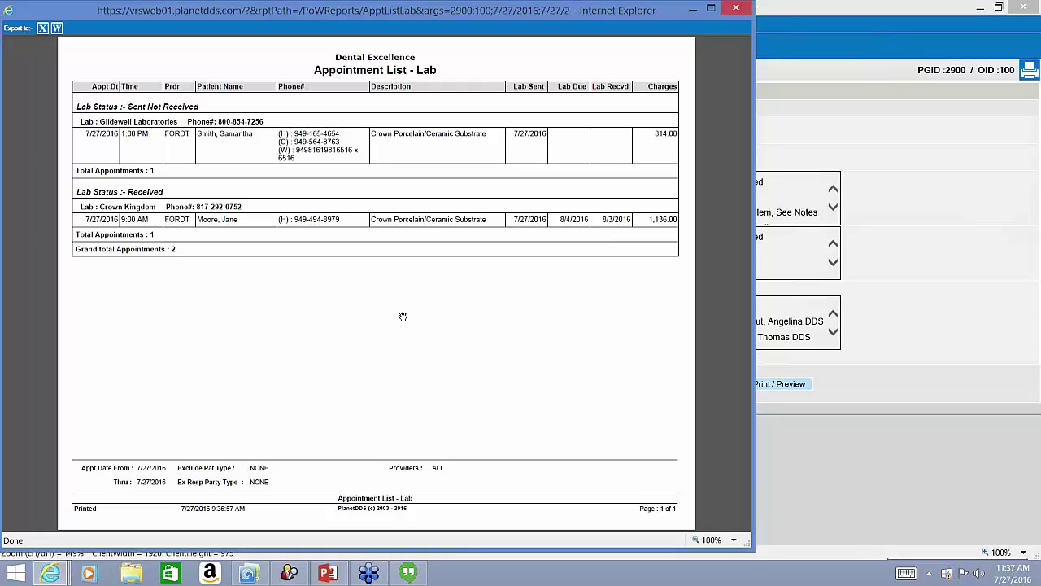
key(alt+Tab)
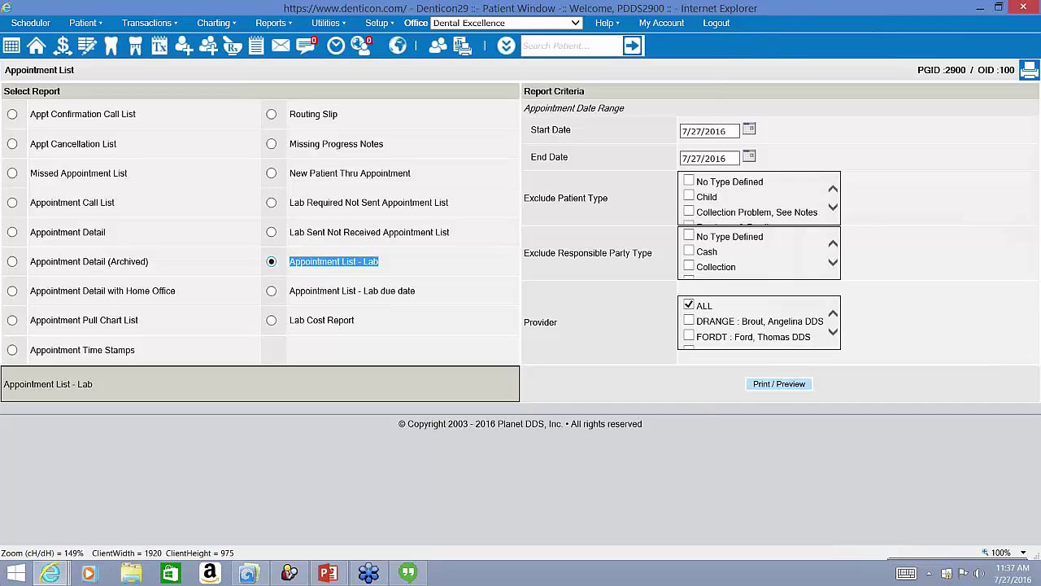
key(alt+Tab)
Set the lab cost of the 9:00 AM crown appointment in operatory 02 to 284.00 and save the appointment
mouse_move(50, 573)
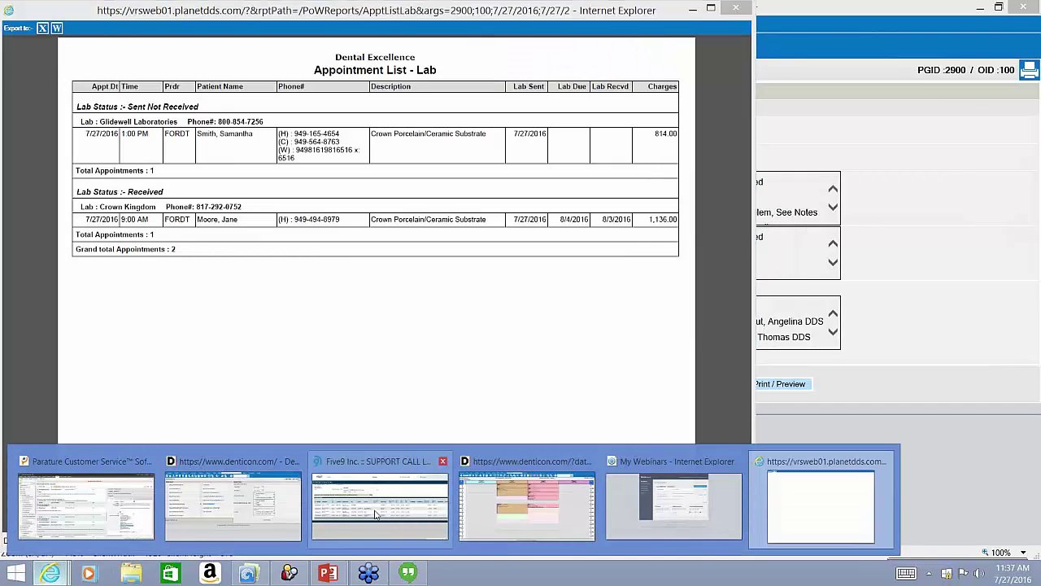
click(456, 513)
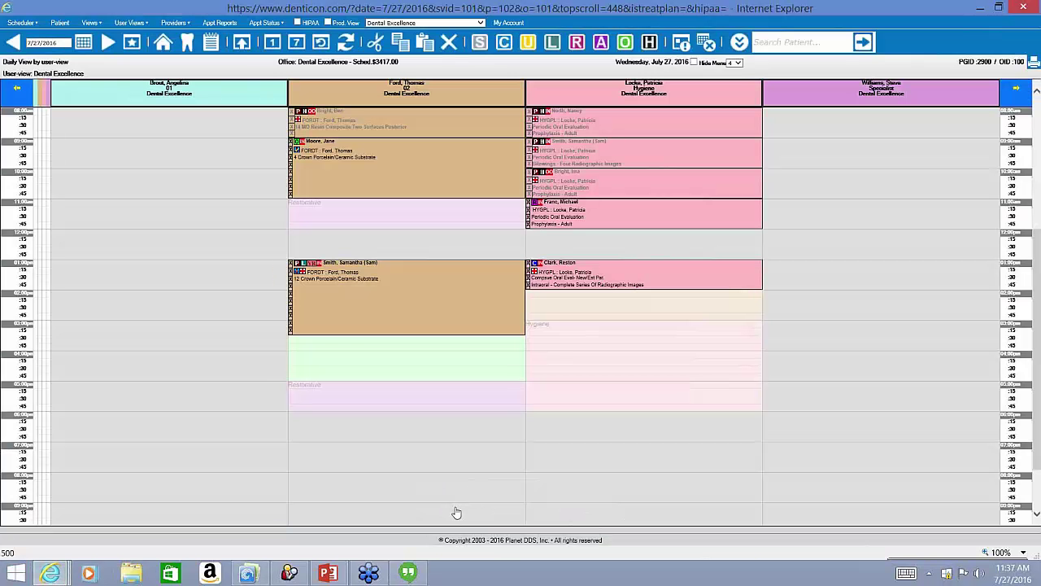
double_click(396, 181)
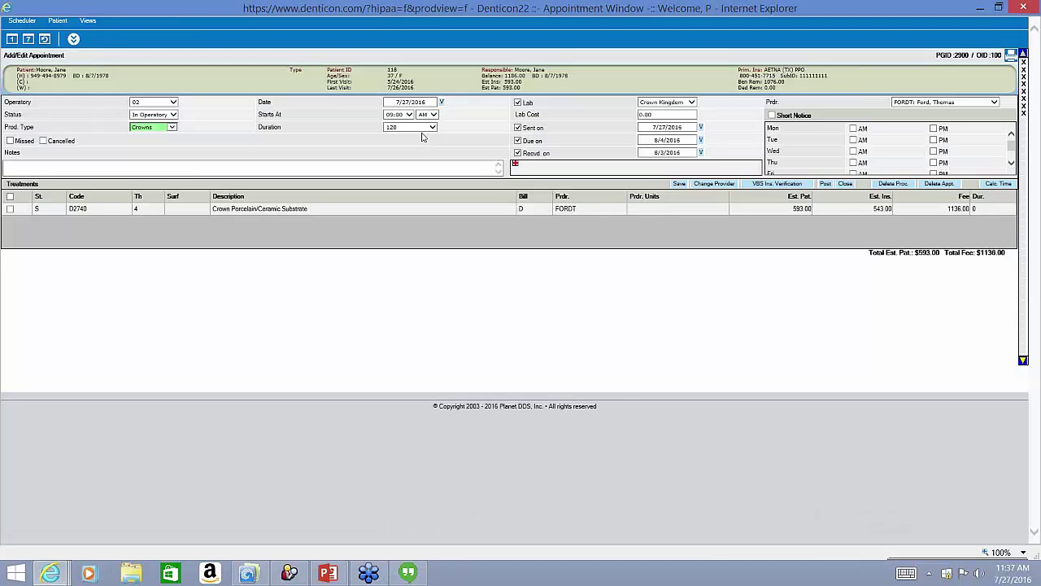
click(664, 163)
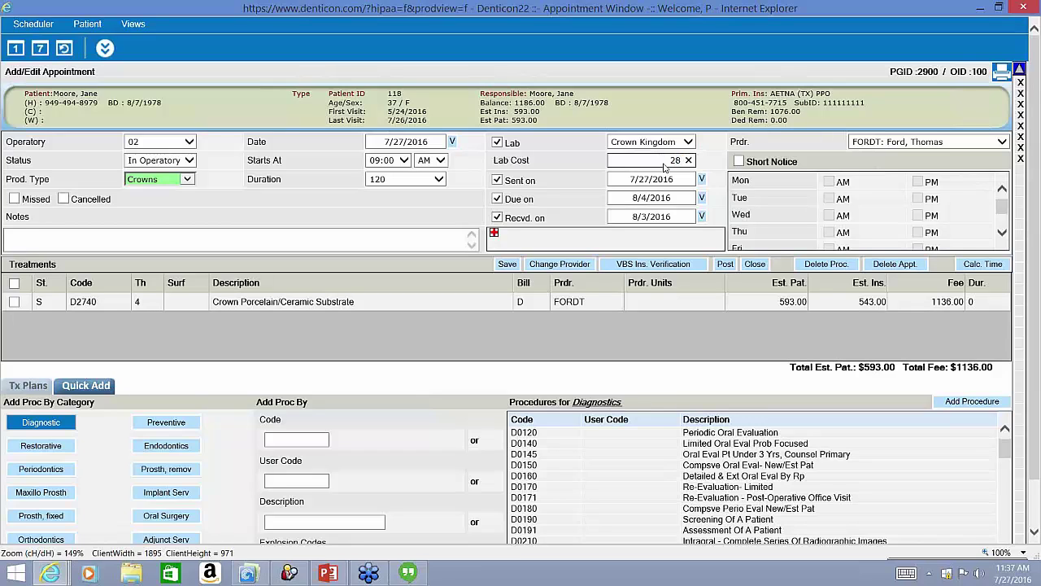
click(570, 335)
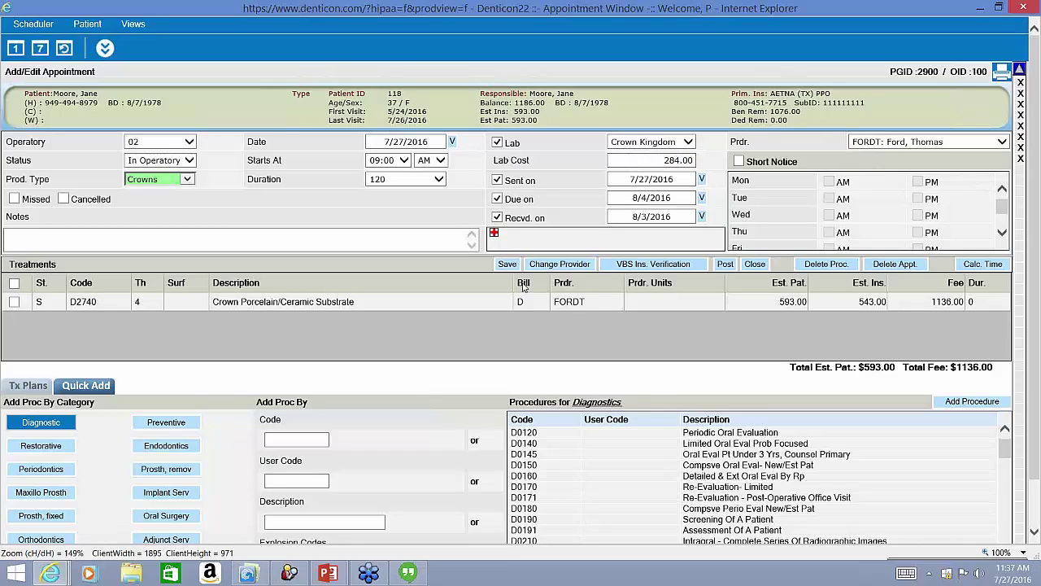
click(507, 267)
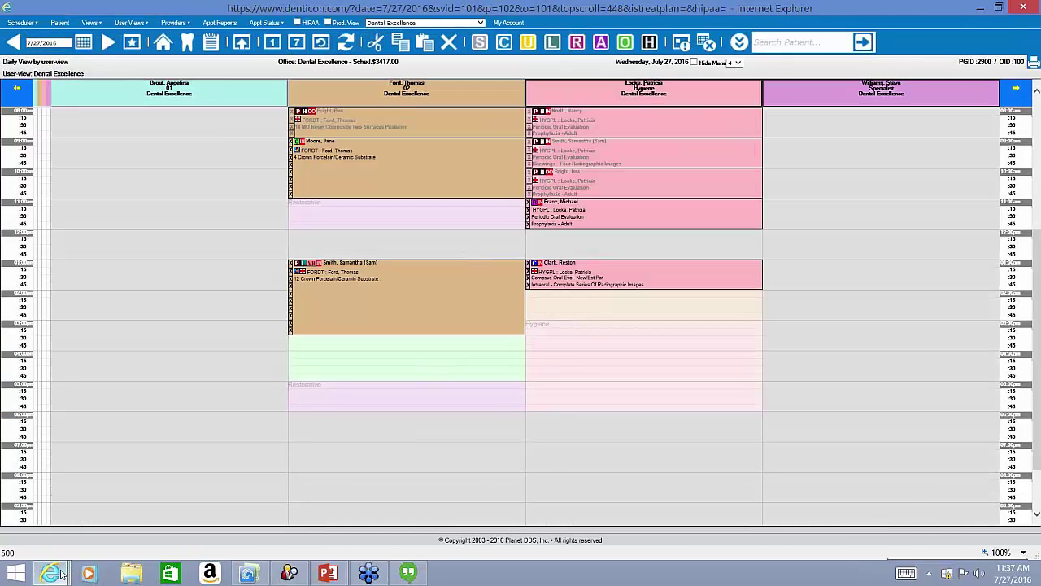
Preview the Lab Cost Report for 7/27/2016, reported by all lab dates and for all providers, and return to the report selection
click(51, 573)
click(240, 510)
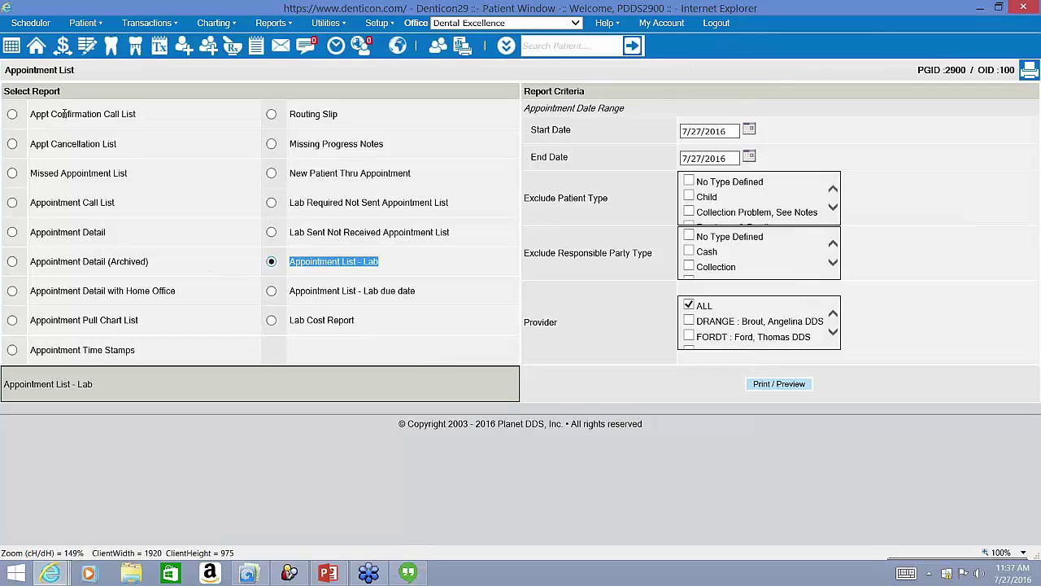
triple_click(21, 68)
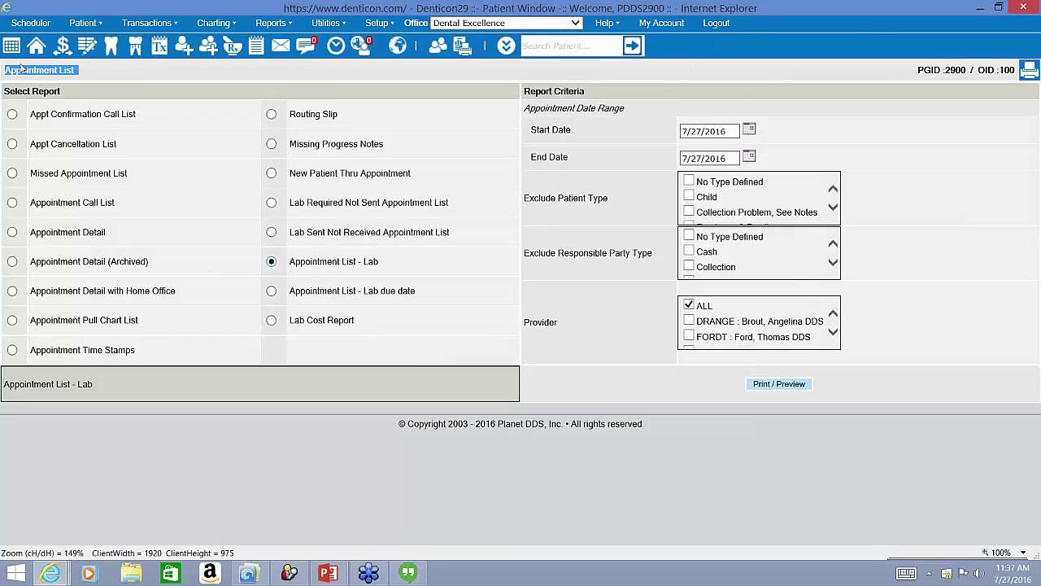
click(271, 319)
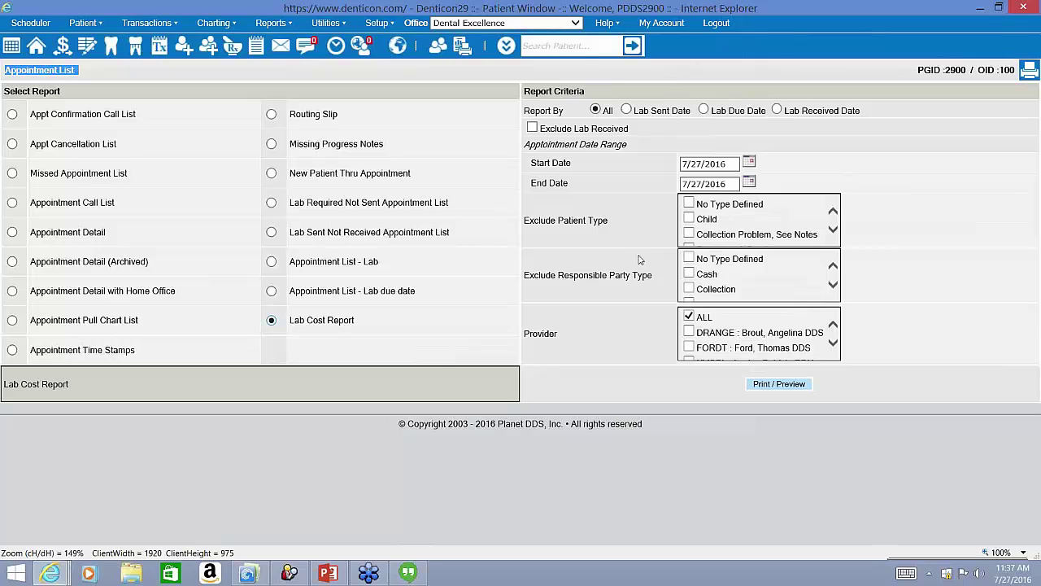
click(779, 385)
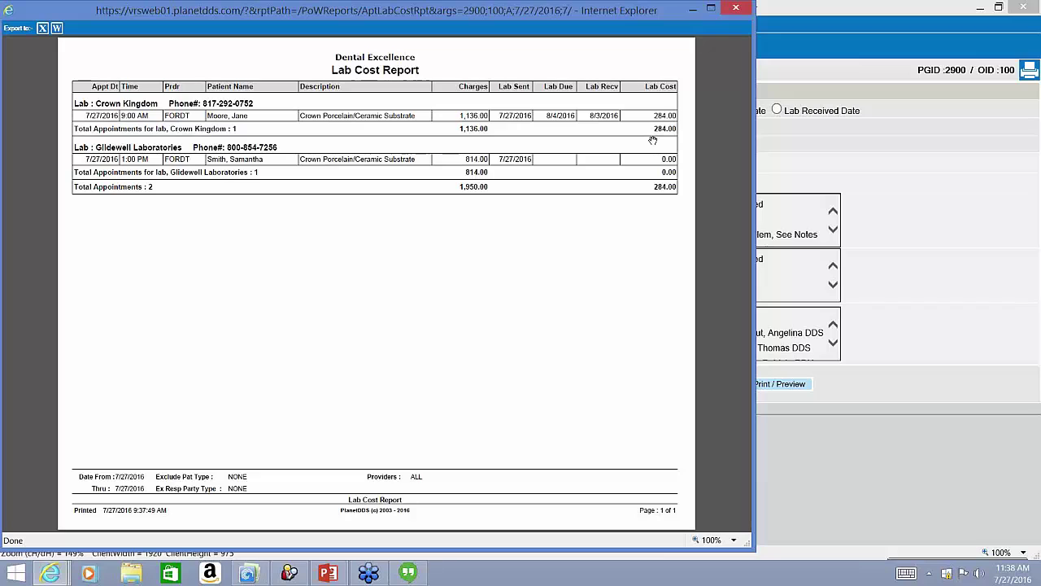
click(818, 155)
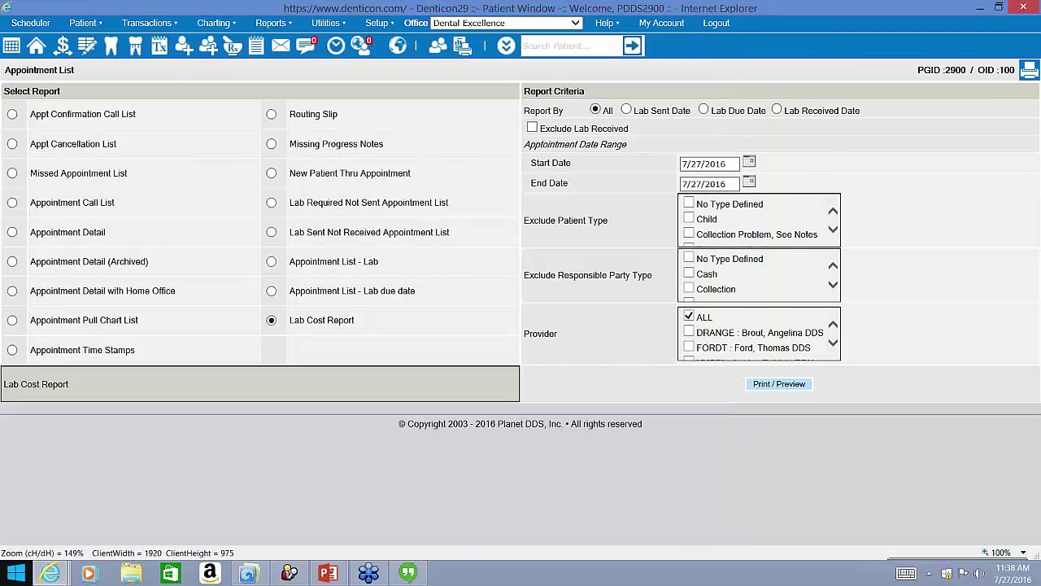
click(51, 575)
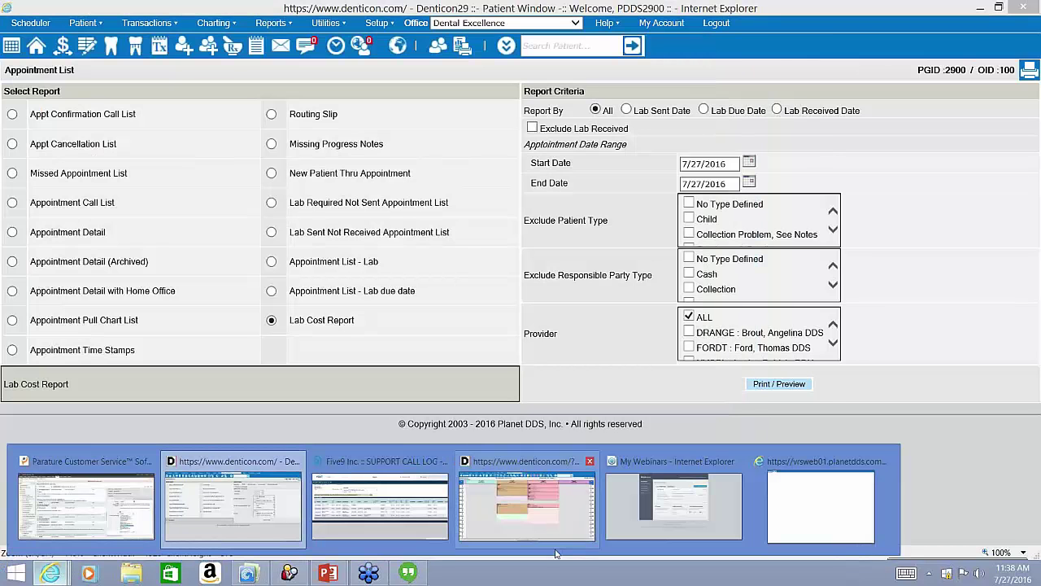
click(529, 497)
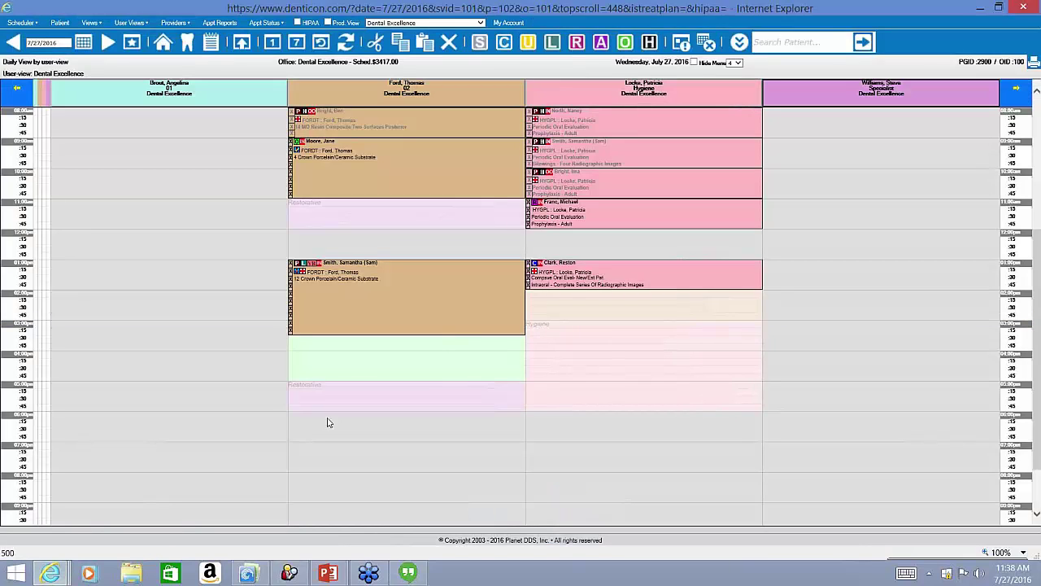
click(54, 574)
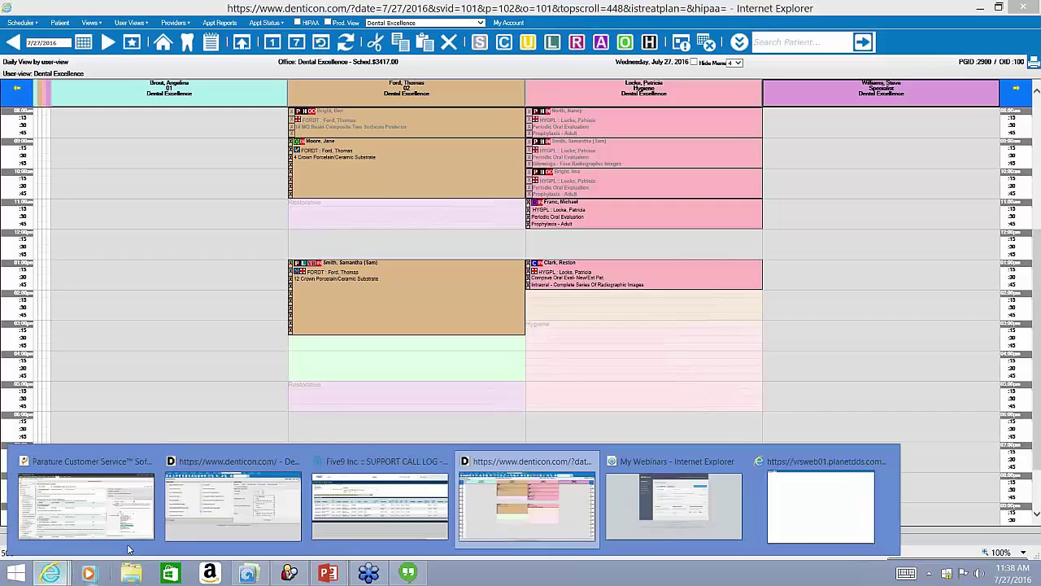
click(202, 515)
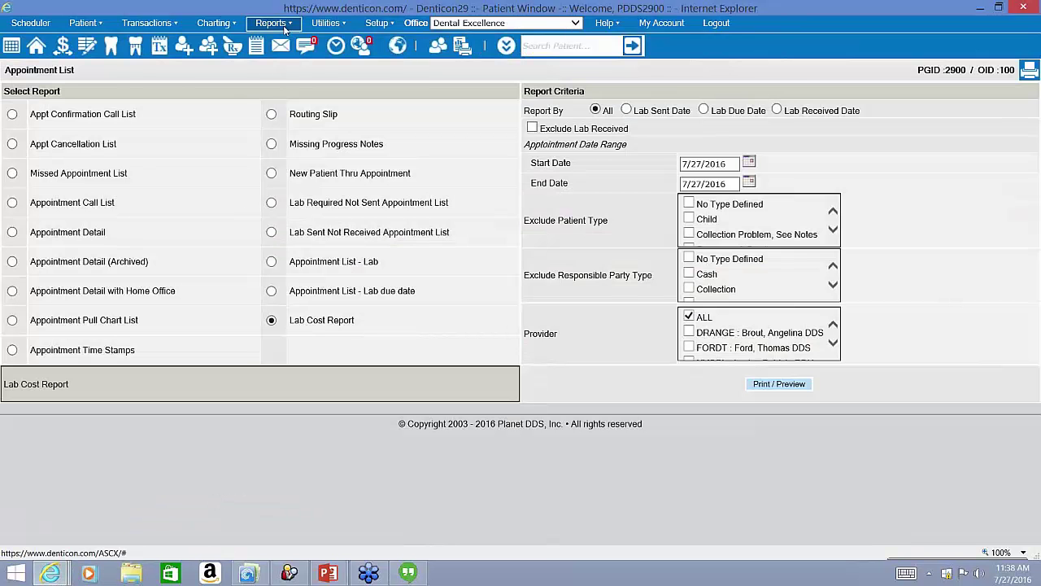
Preview the Appt Cancellation List for 7/25/2016 through 7/27/2016 with all providers, and return to the report selection
triple_click(61, 74)
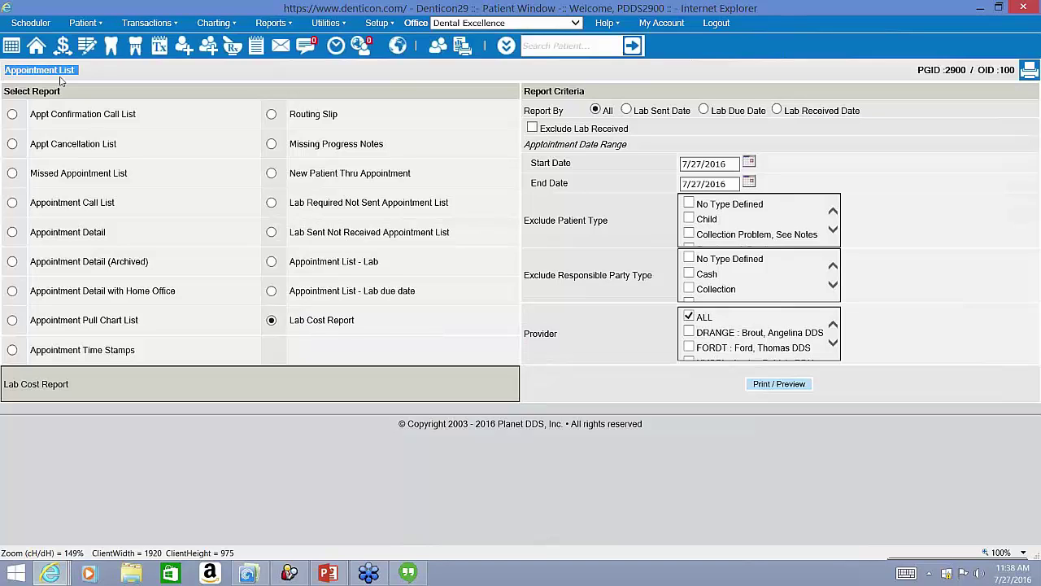
click(12, 145)
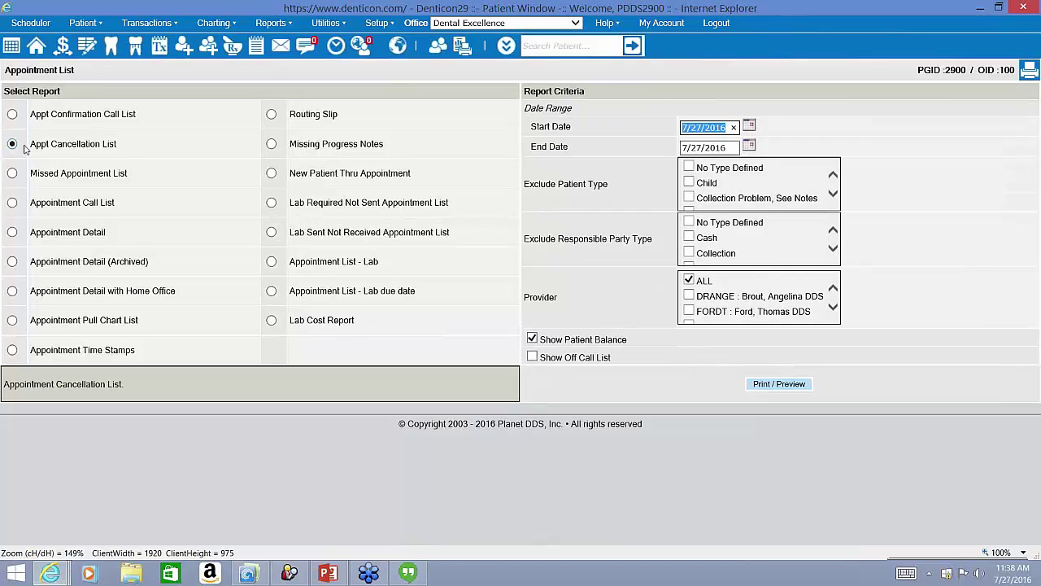
drag(30, 144, 143, 159)
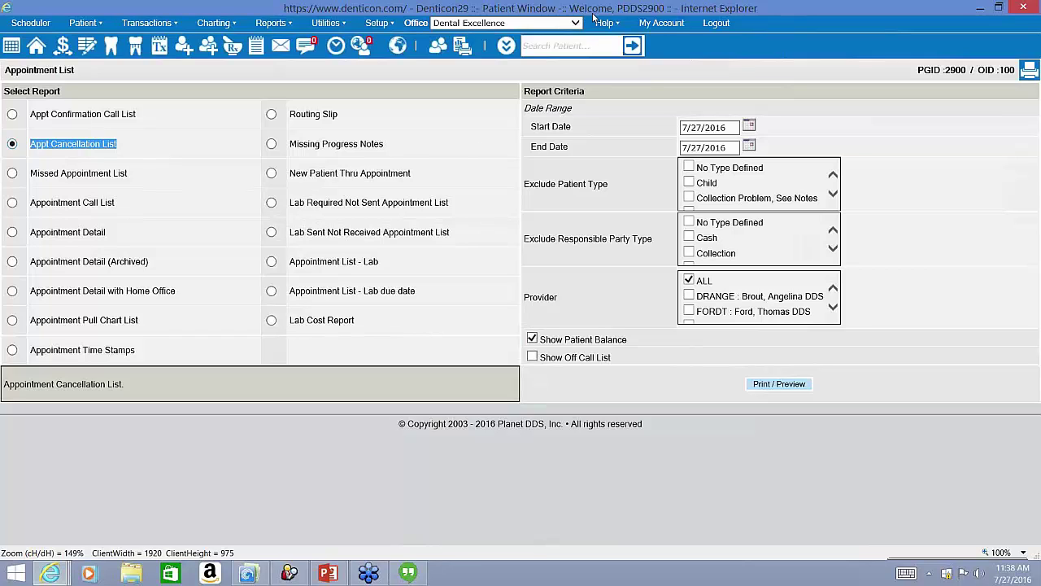
click(747, 128)
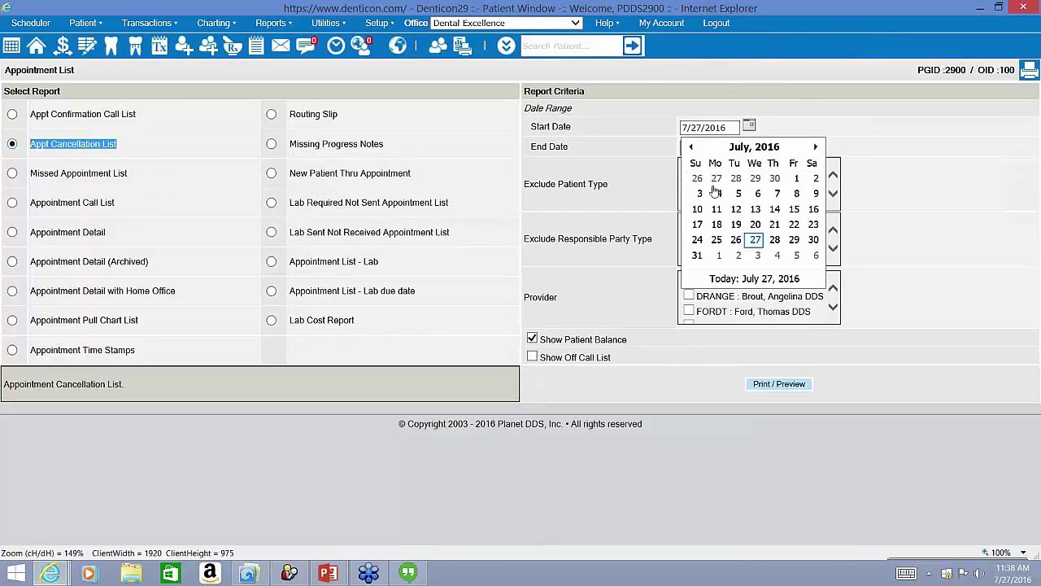
click(715, 240)
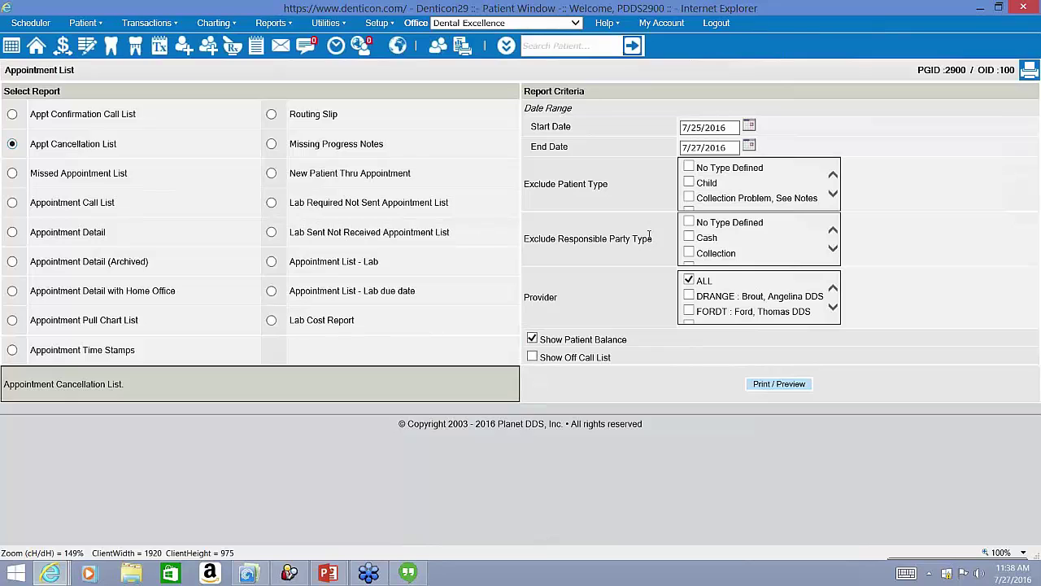
click(790, 384)
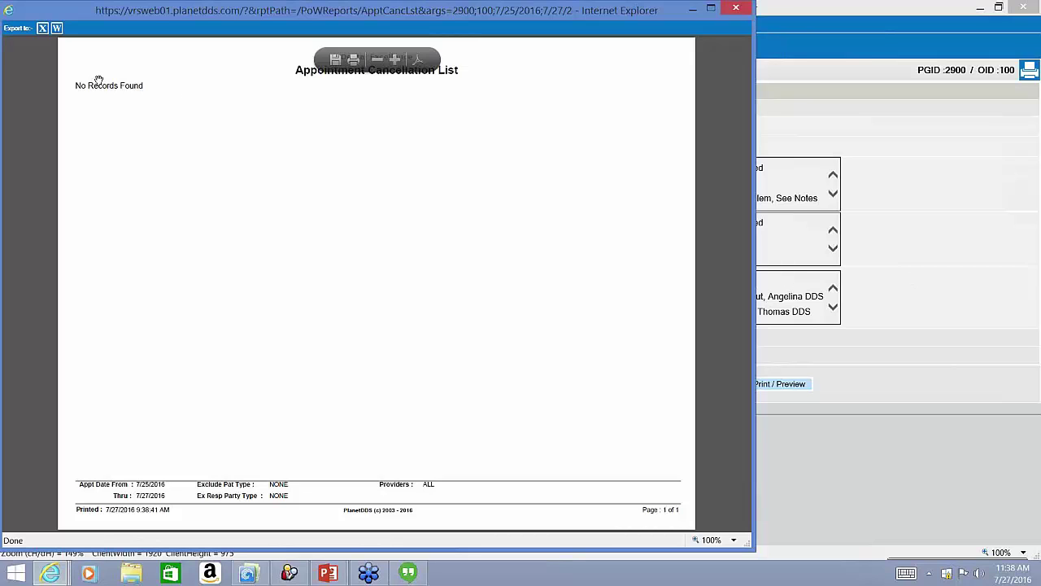
click(938, 259)
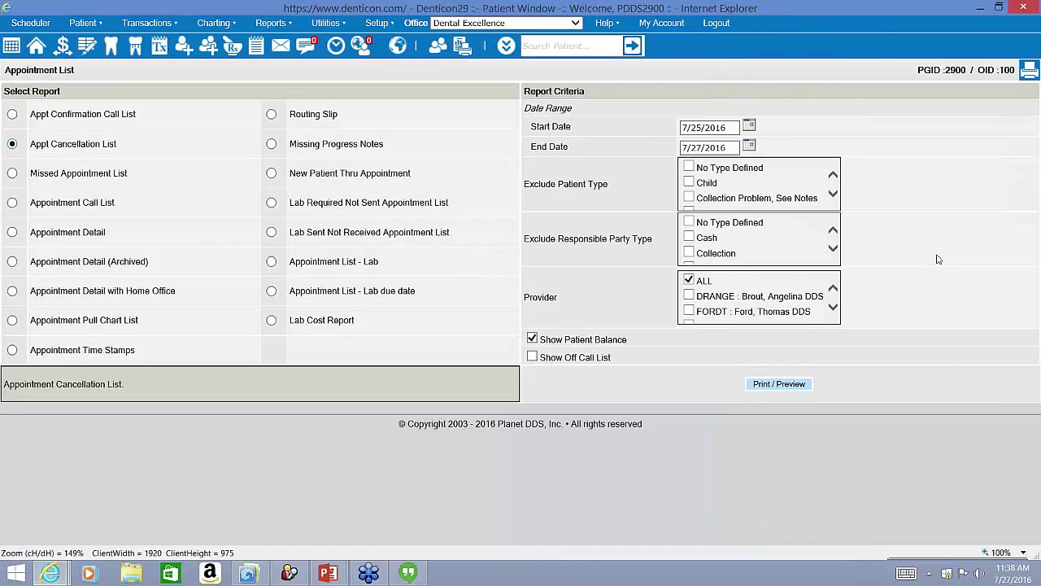
Preview the Missed Appointment List for 7/25/2016 through 7/27/2016 with all providers and patient balances shown
click(13, 176)
drag(33, 174, 141, 184)
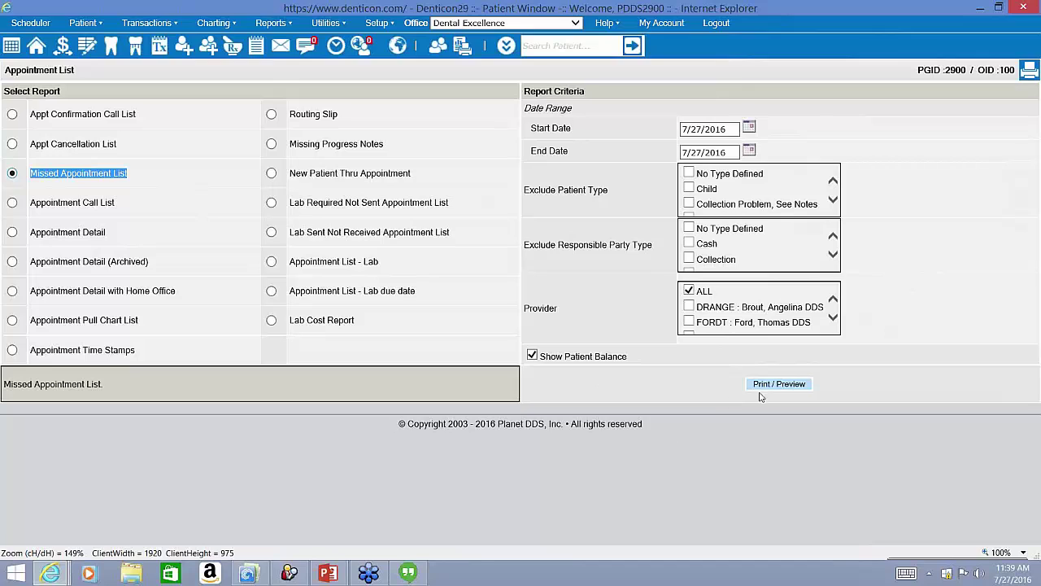
click(750, 127)
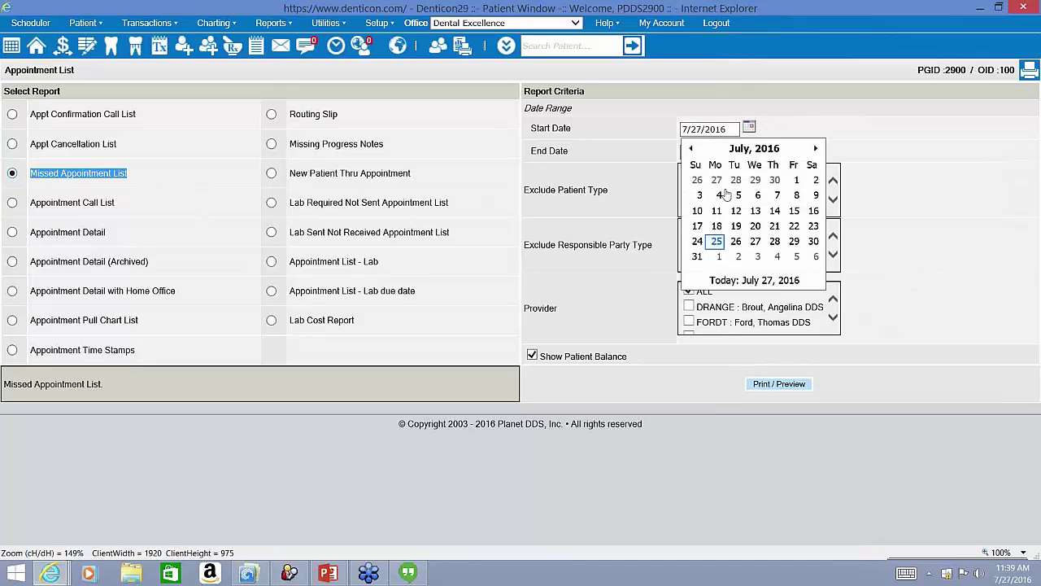
click(716, 242)
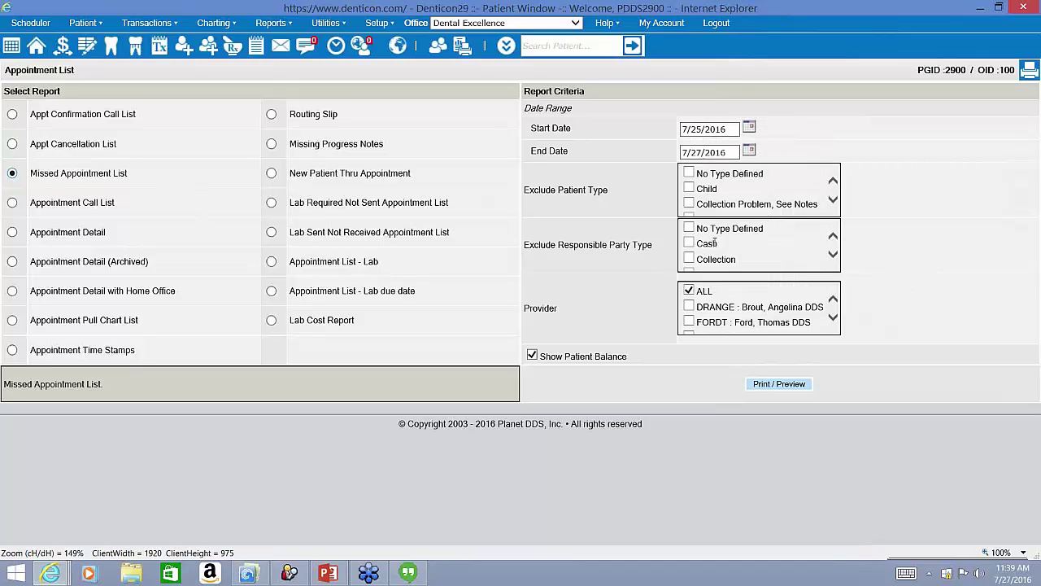
click(783, 383)
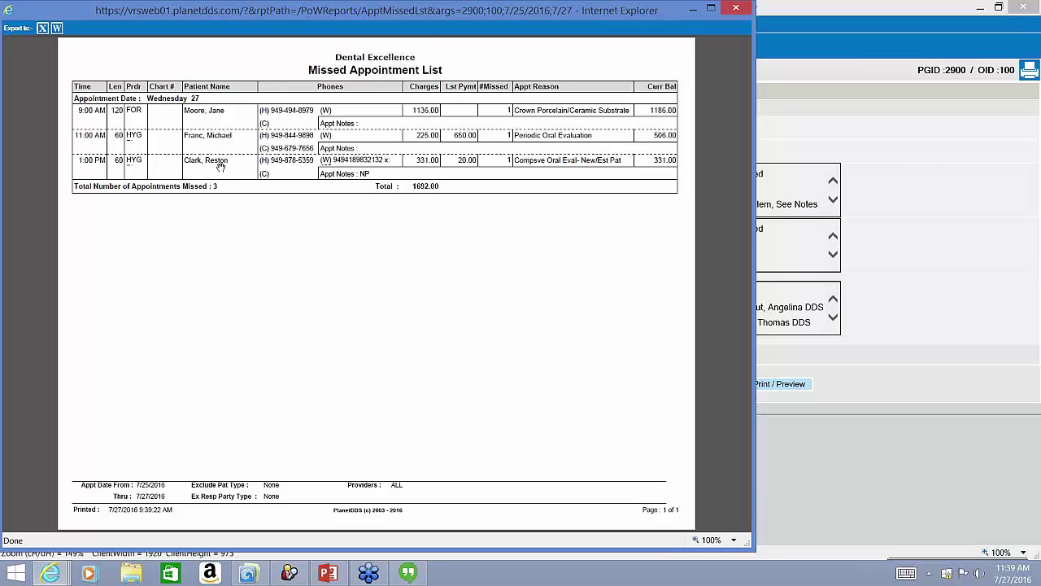
Compare the missed appointments in the report with the scheduler's daily view, and return to the report selection
mouse_move(51, 573)
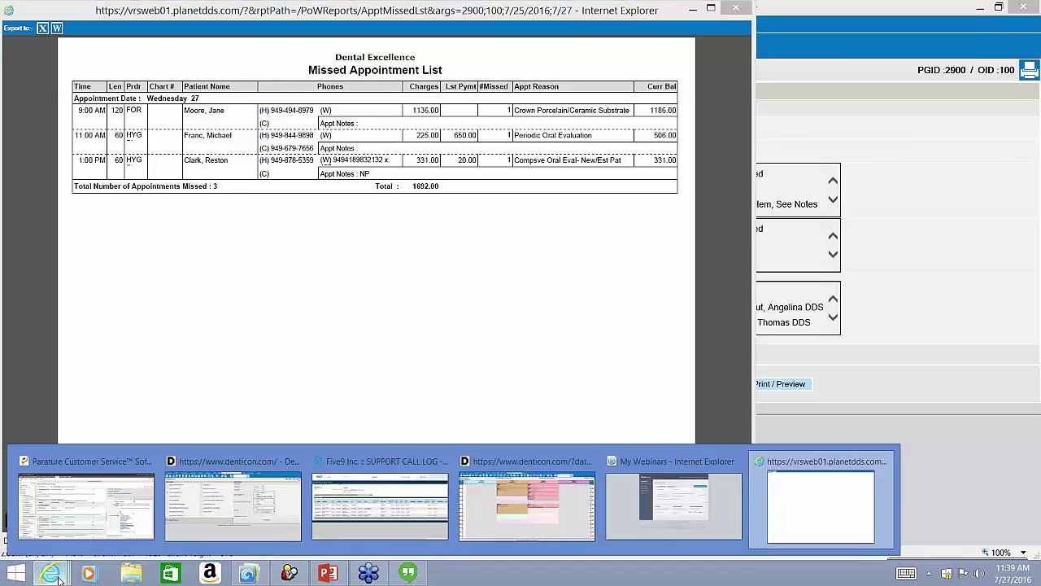
click(556, 531)
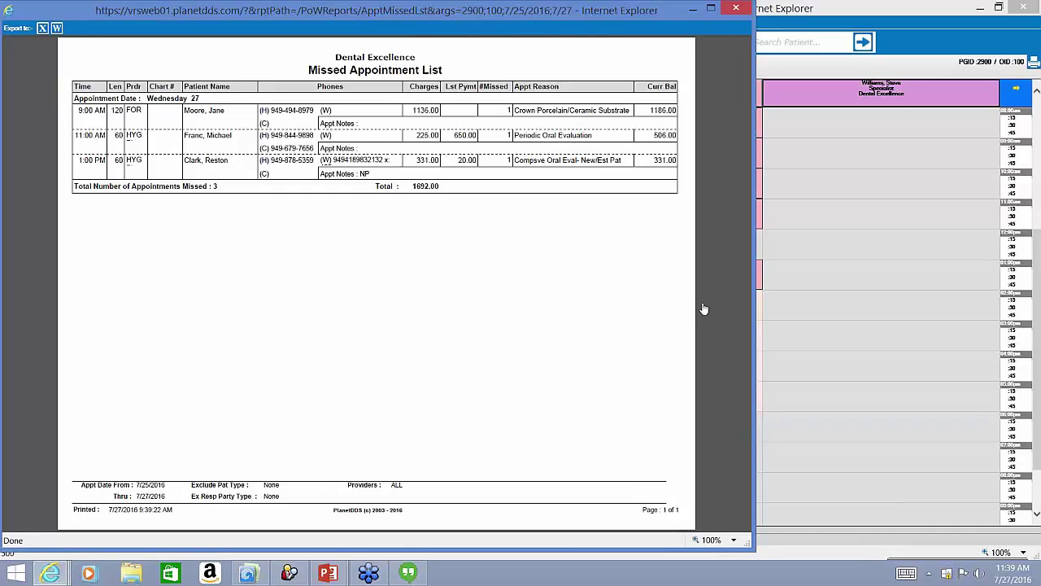
mouse_move(57, 575)
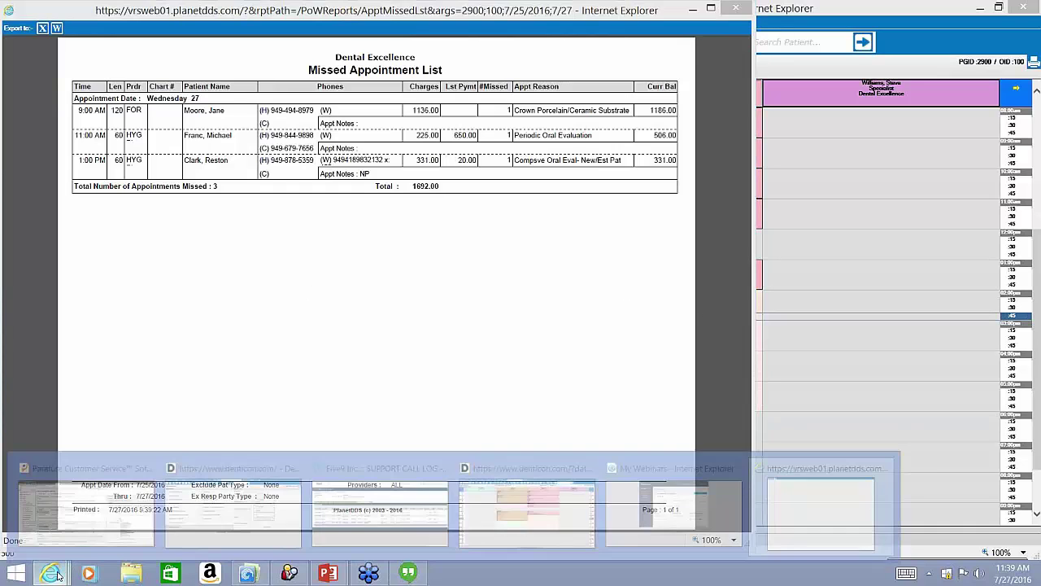
click(233, 512)
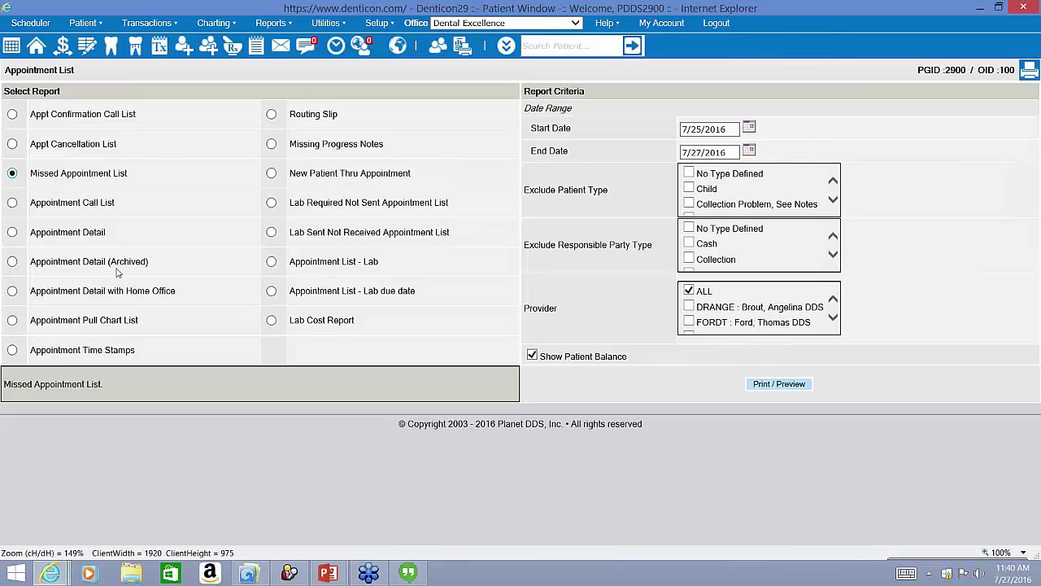
Preview the Appointment Call List for 7/1/2016 through 7/27/2016, including missed and cancelled appointments, and return to the report criteria
click(12, 203)
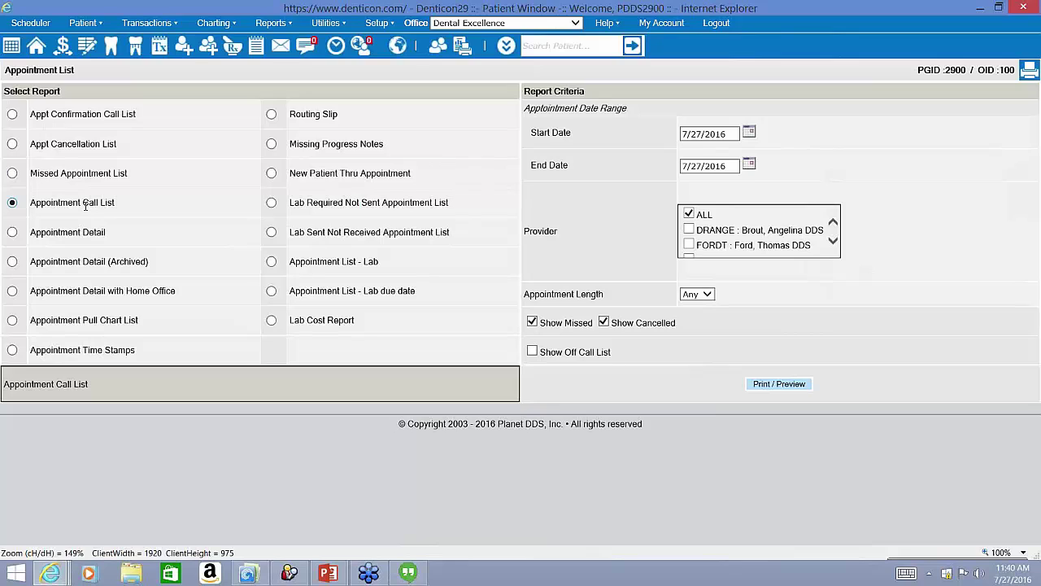
triple_click(66, 203)
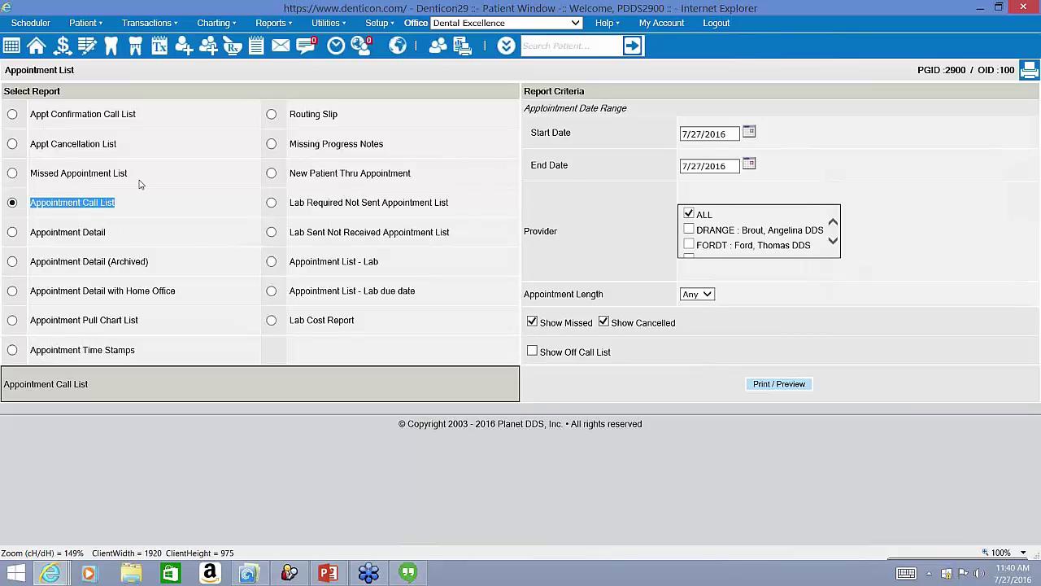
click(750, 134)
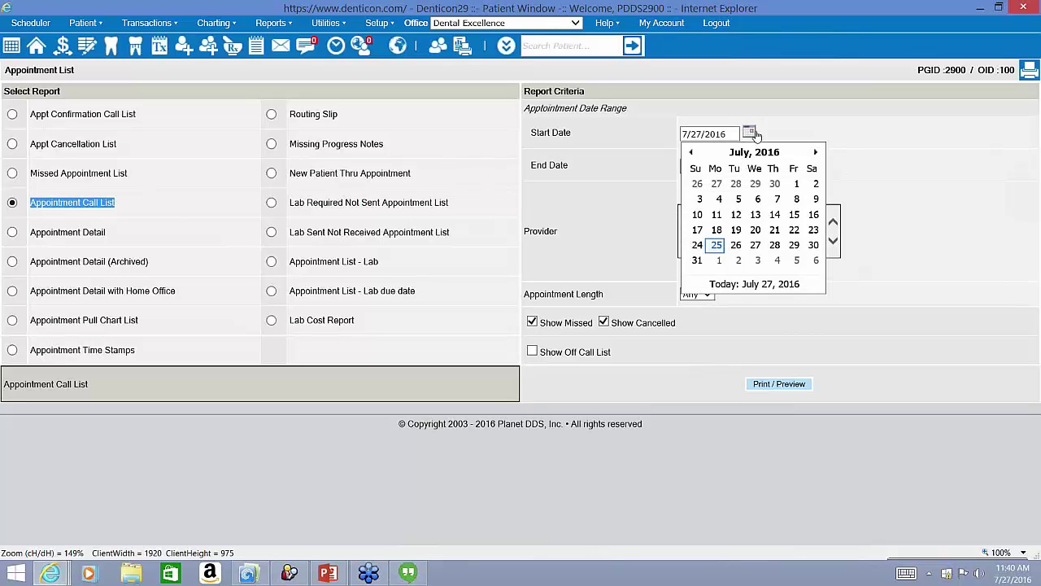
click(797, 184)
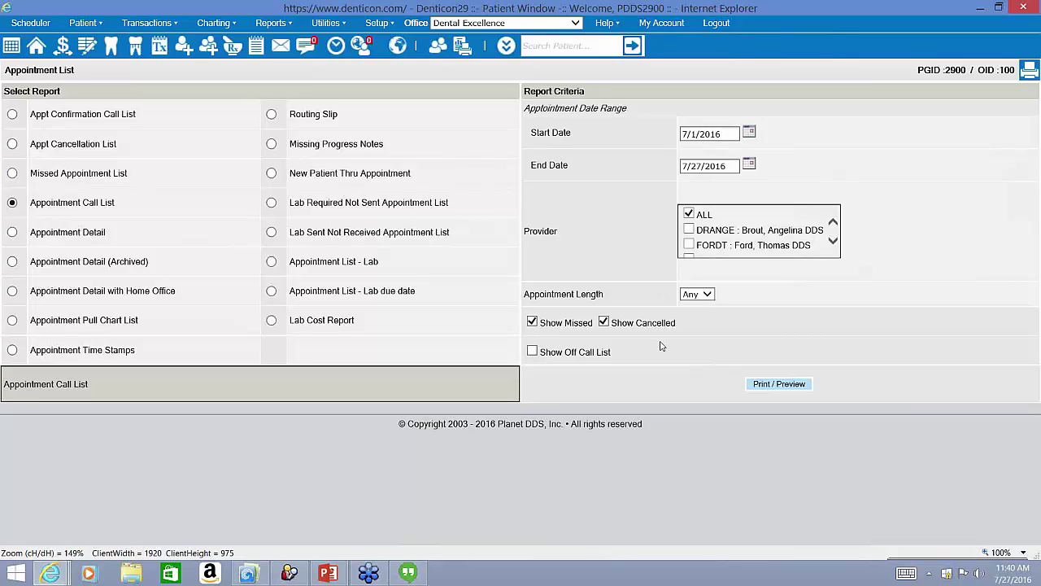
click(794, 393)
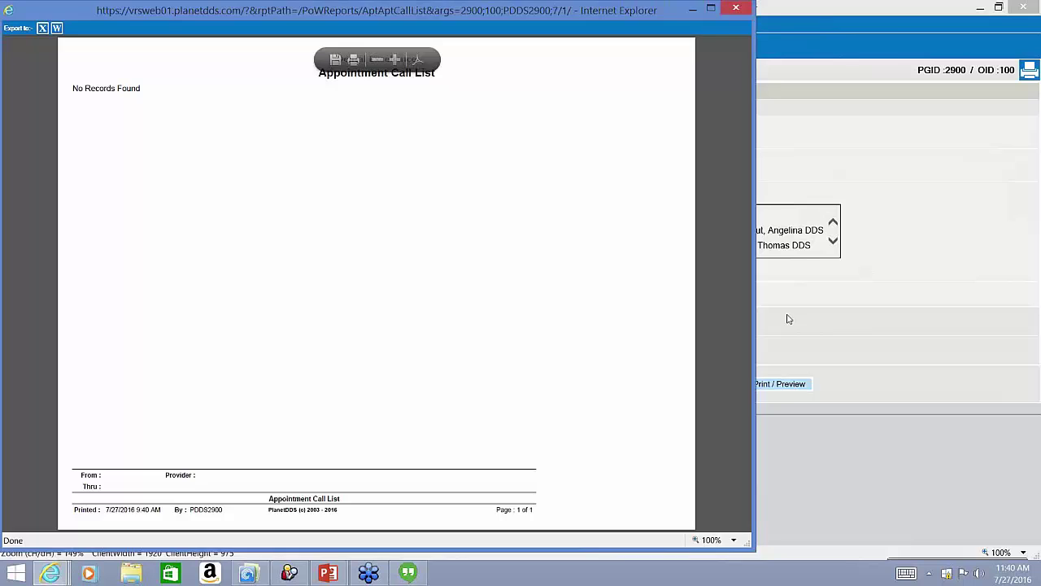
click(788, 319)
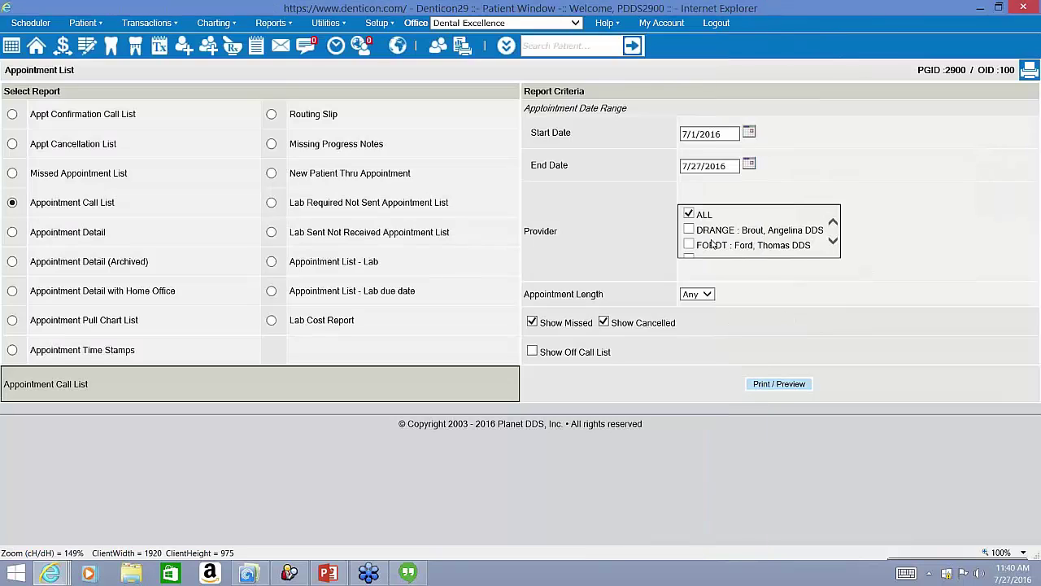
Rerun the Appointment Call List with the start date set to 6/1/2016
click(745, 135)
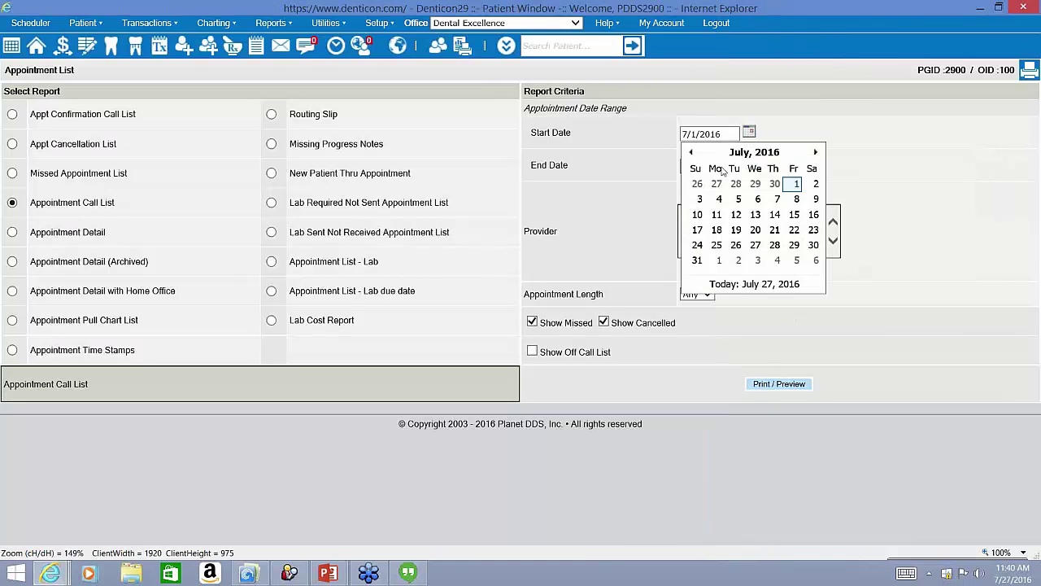
click(691, 152)
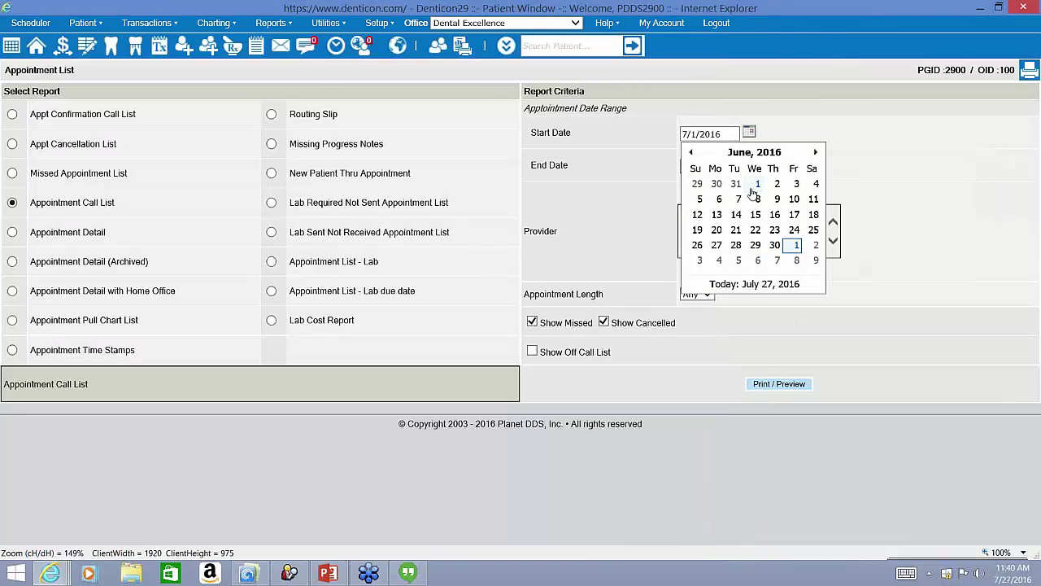
click(756, 186)
click(773, 386)
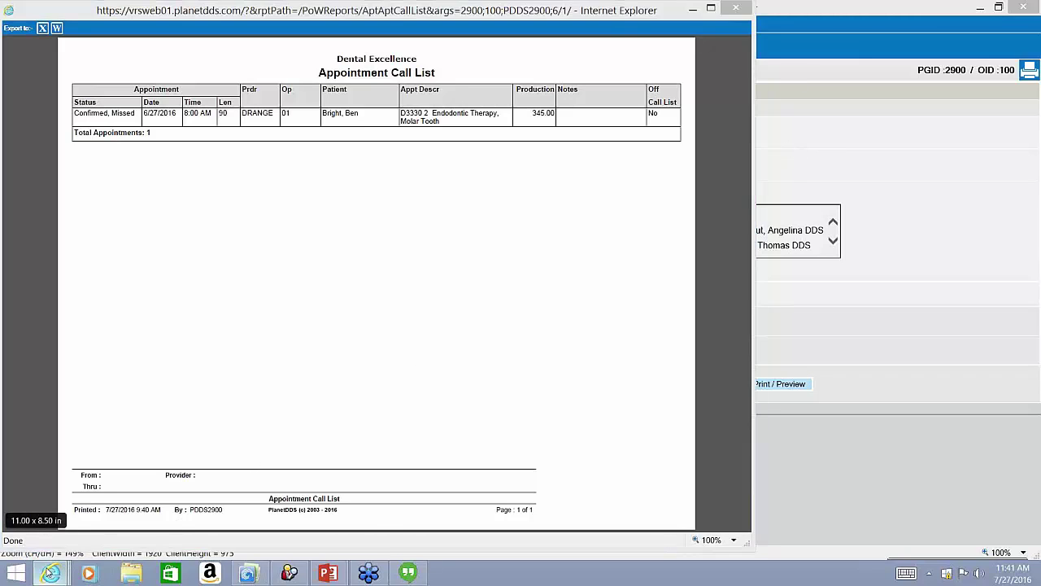
Switch to the scheduler window and open its call list of cancelled and missed appointments
mouse_move(51, 573)
click(480, 521)
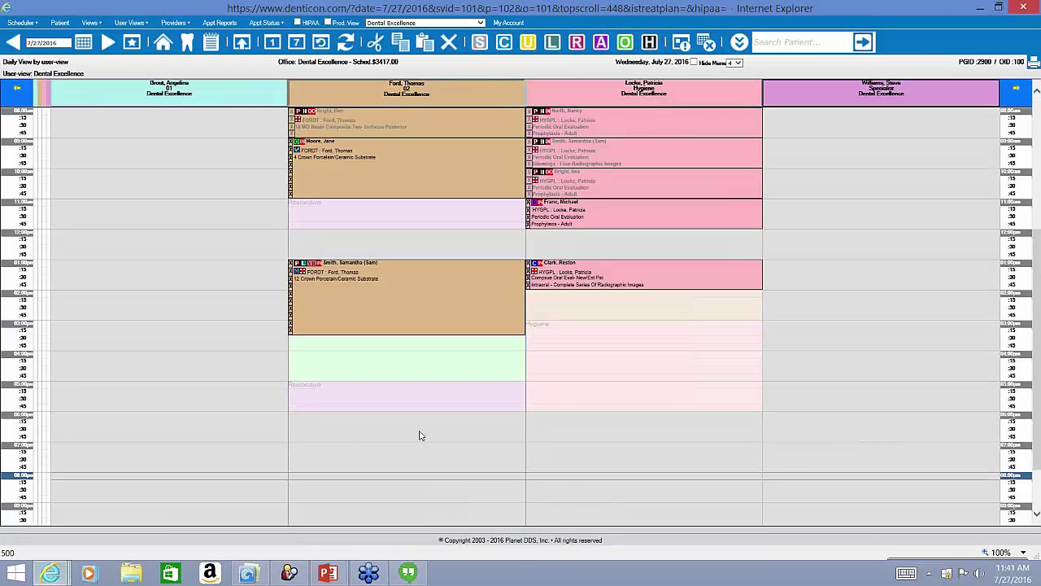
click(38, 25)
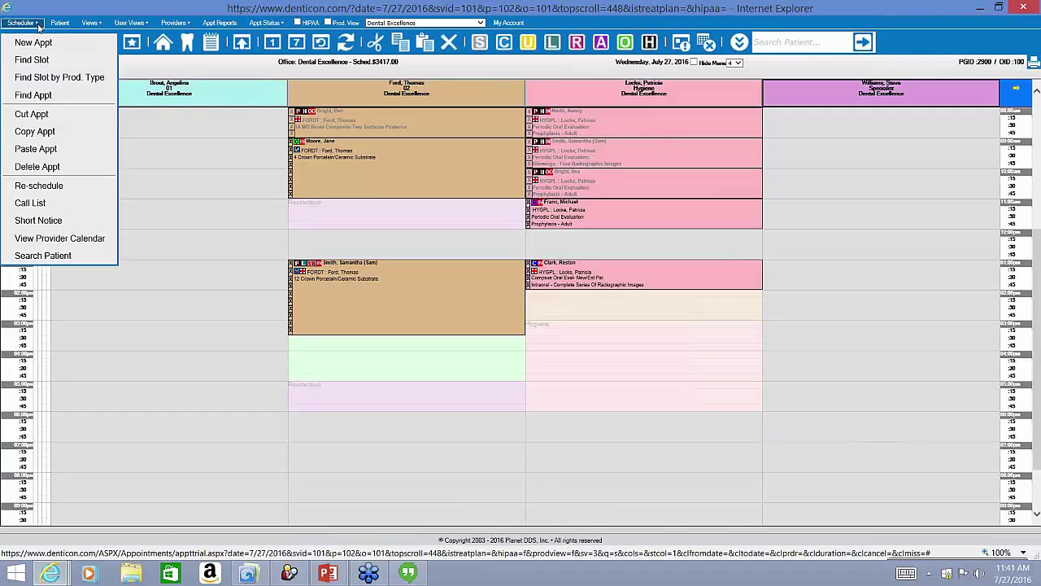
click(58, 209)
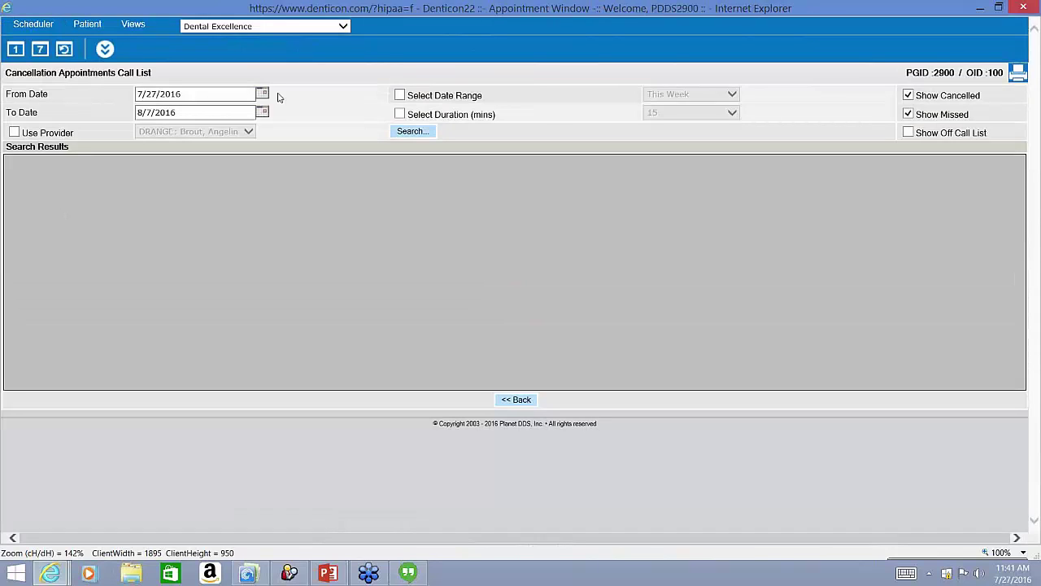
Search the scheduler's call list from 6/1/2016 for cancelled and missed appointments, checking it against the Appointment Call List report
click(262, 94)
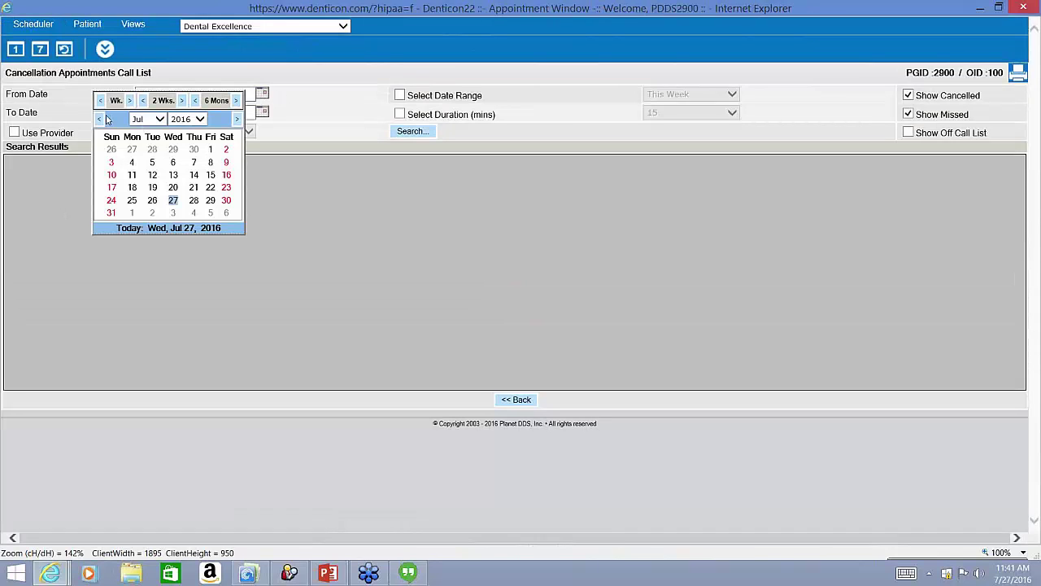
click(105, 118)
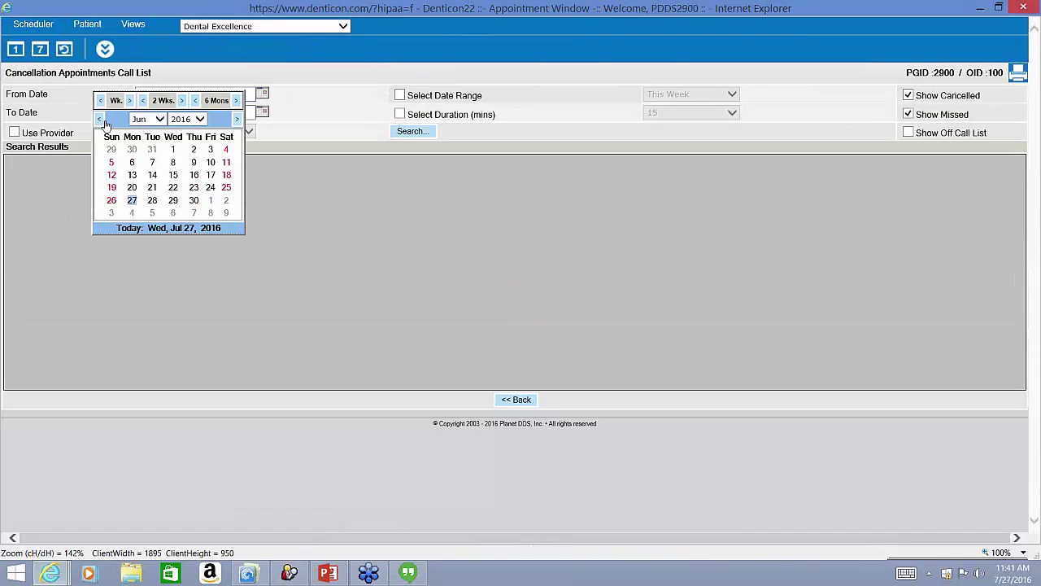
click(173, 149)
key(alt+Tab)
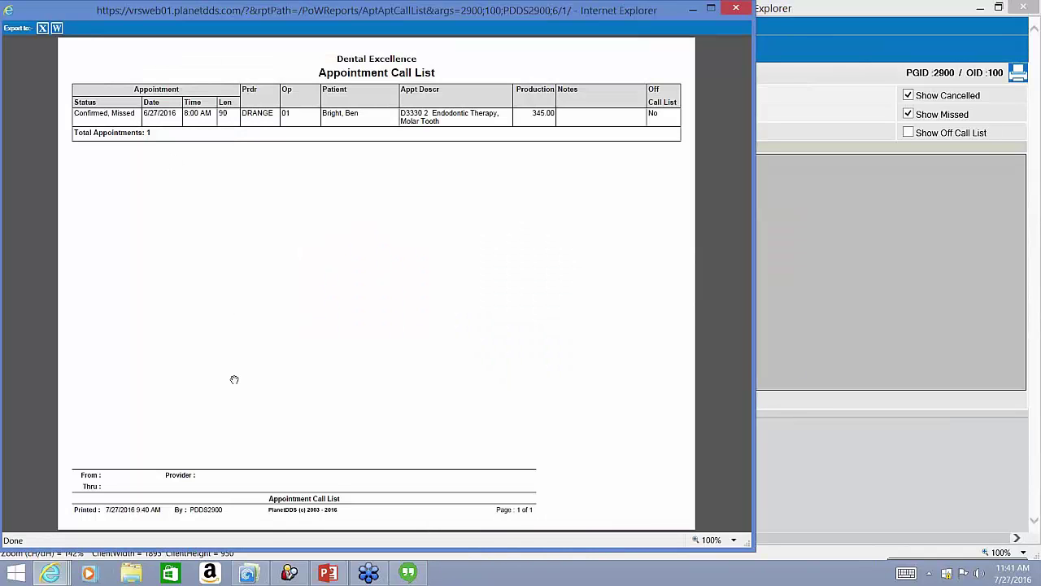
key(alt+Tab)
click(410, 136)
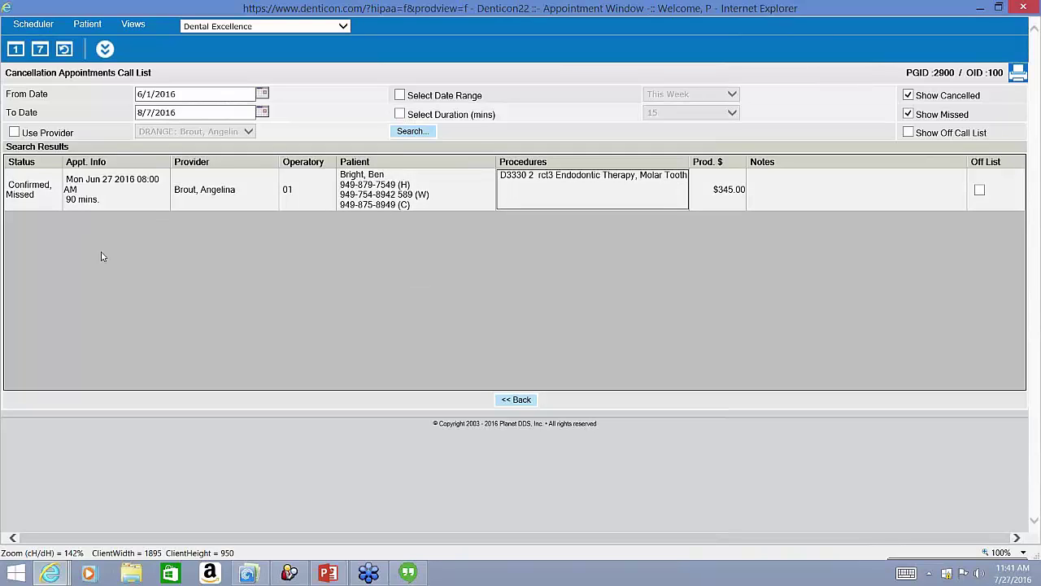
Select the missed endodontic therapy appointment to view its re-schedule option, and return through the daily schedule to the report selection
click(392, 206)
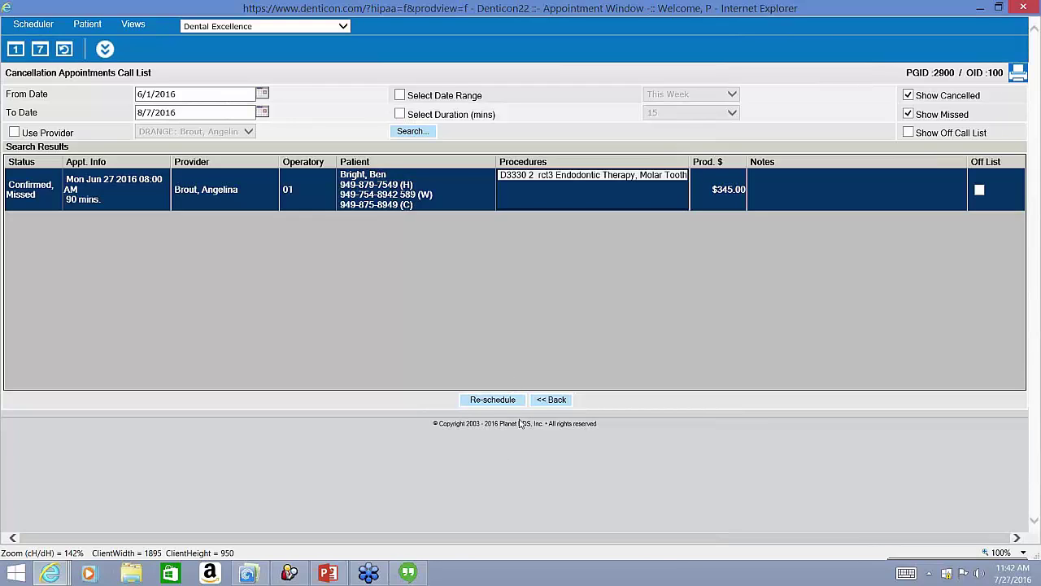
click(64, 49)
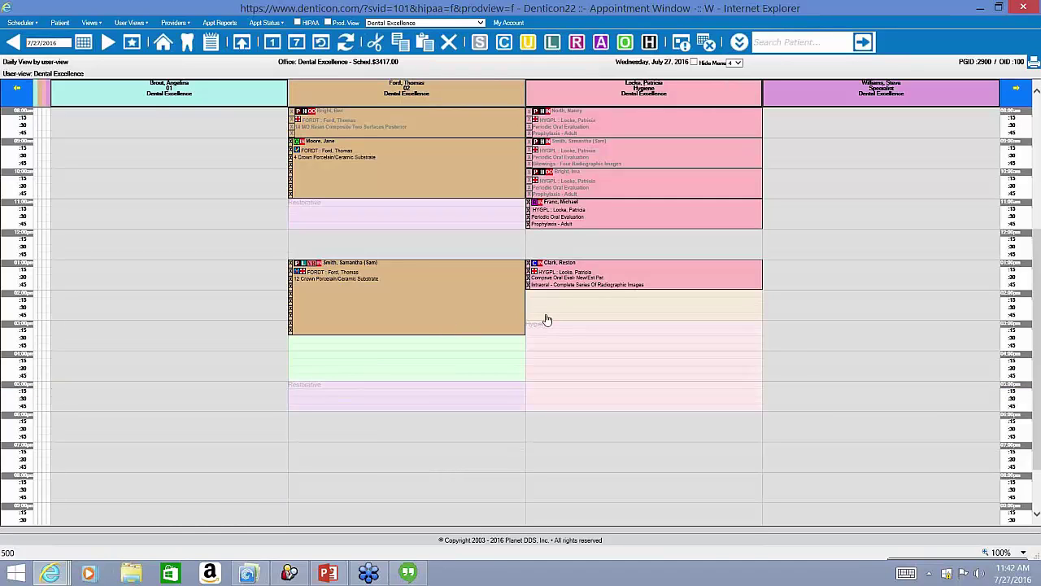
key(alt+Tab)
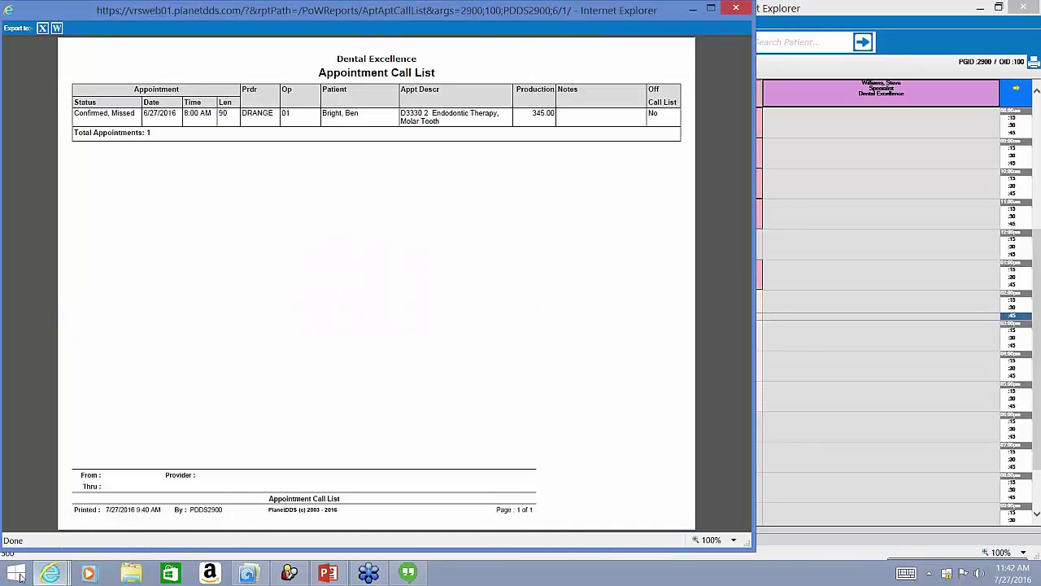
mouse_move(51, 574)
click(196, 520)
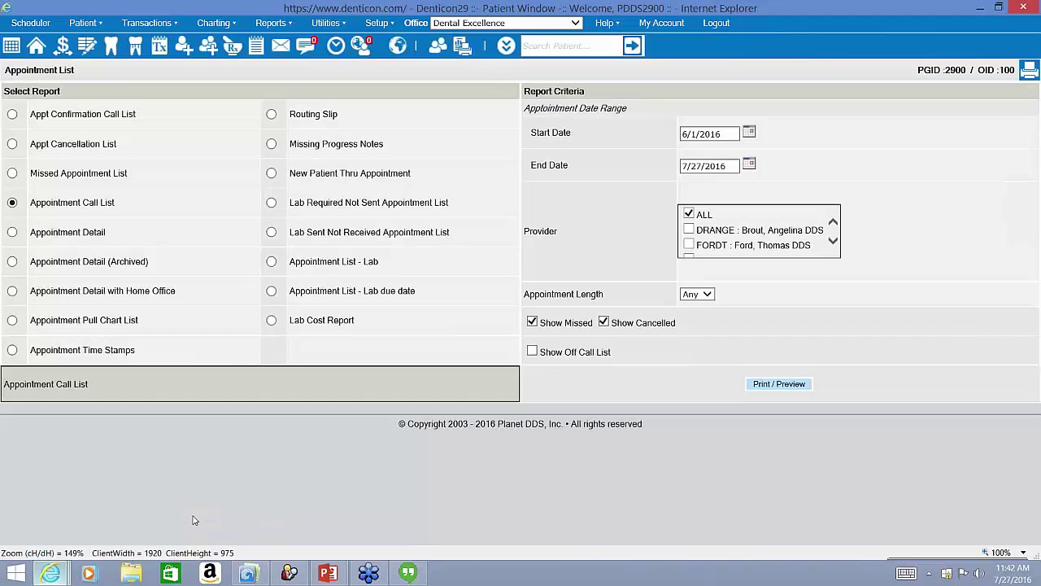
Open the patient list reports and select the New Patient List report, reviewing its patient created date range criteria
click(277, 25)
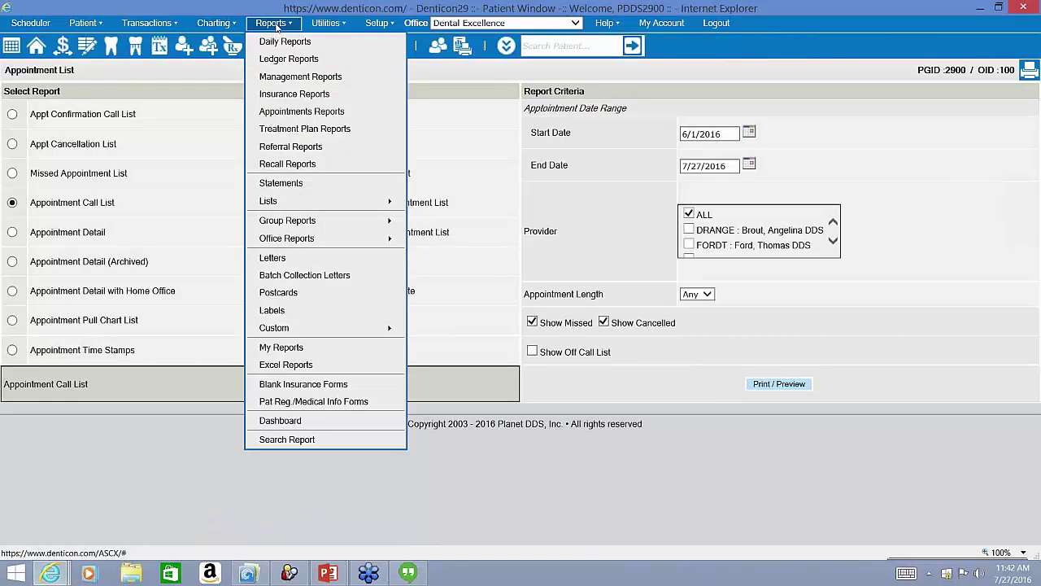
mouse_move(286, 202)
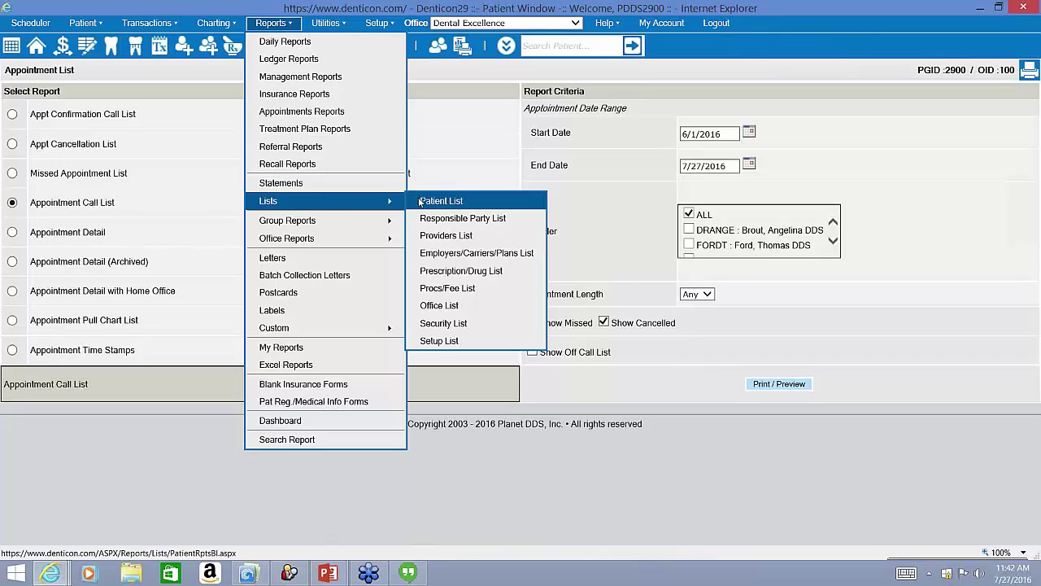
click(420, 202)
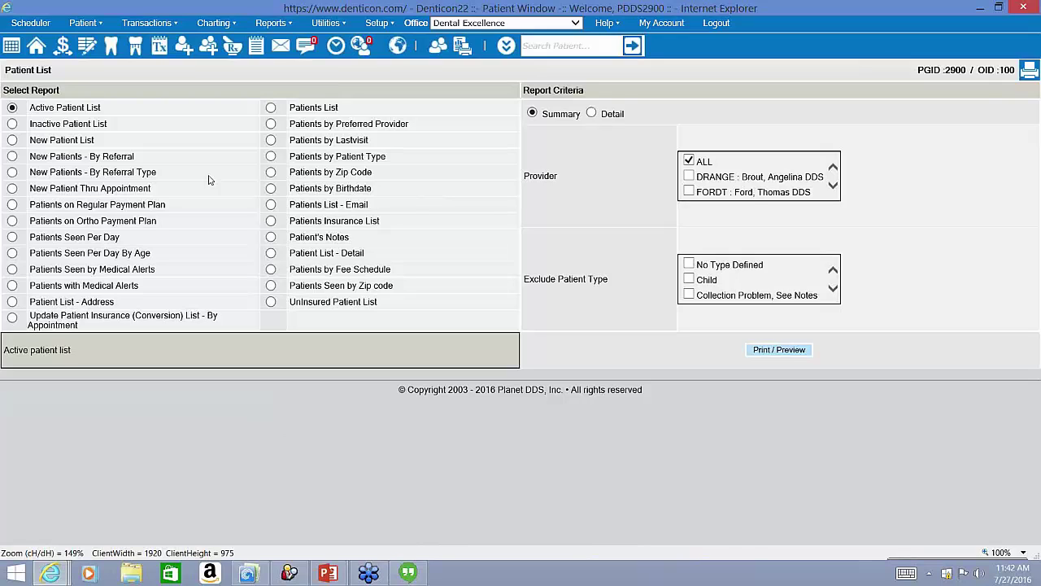
click(270, 24)
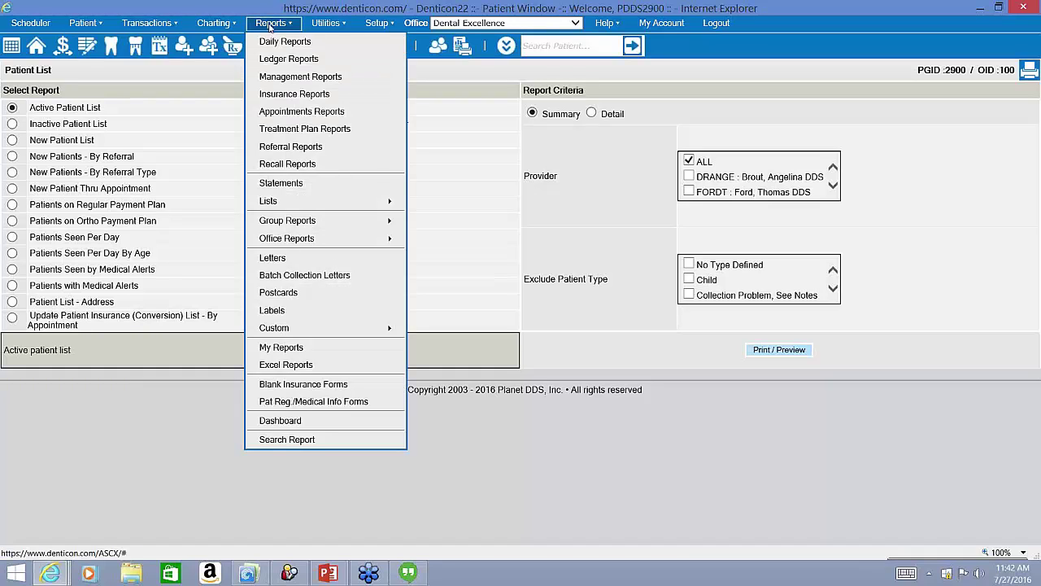
mouse_move(358, 202)
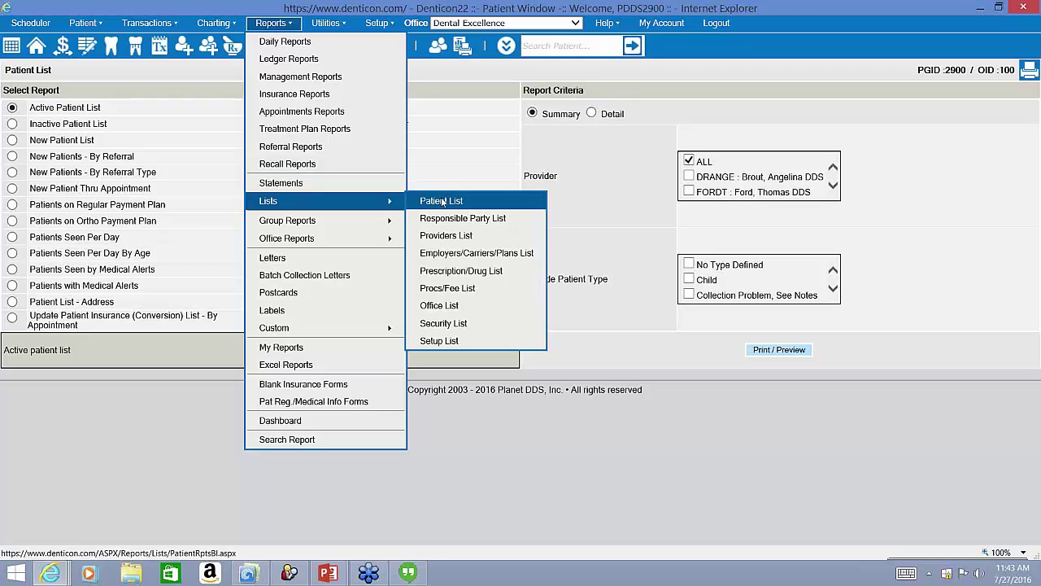
click(12, 140)
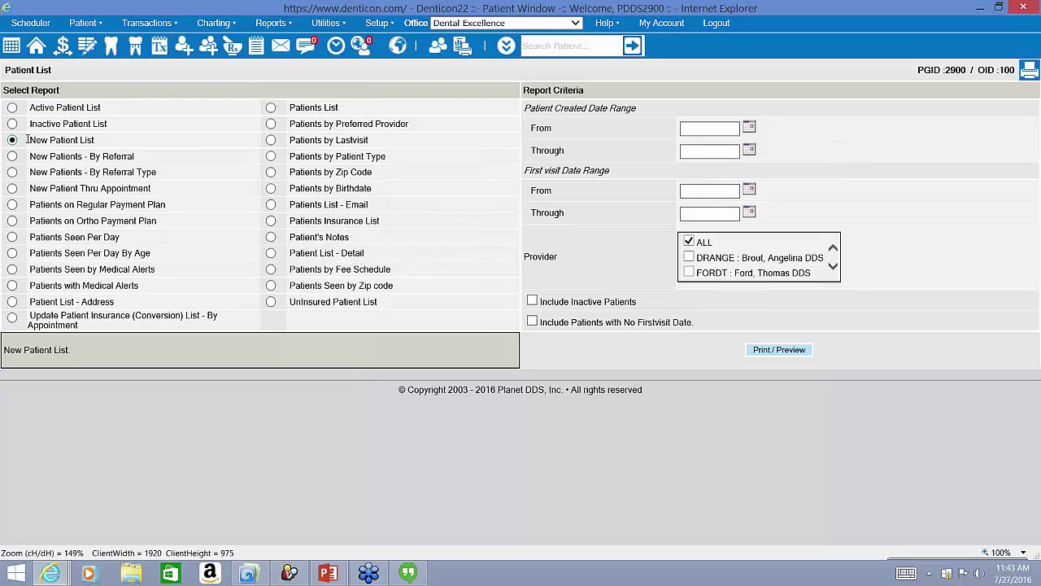
drag(33, 140, 260, 143)
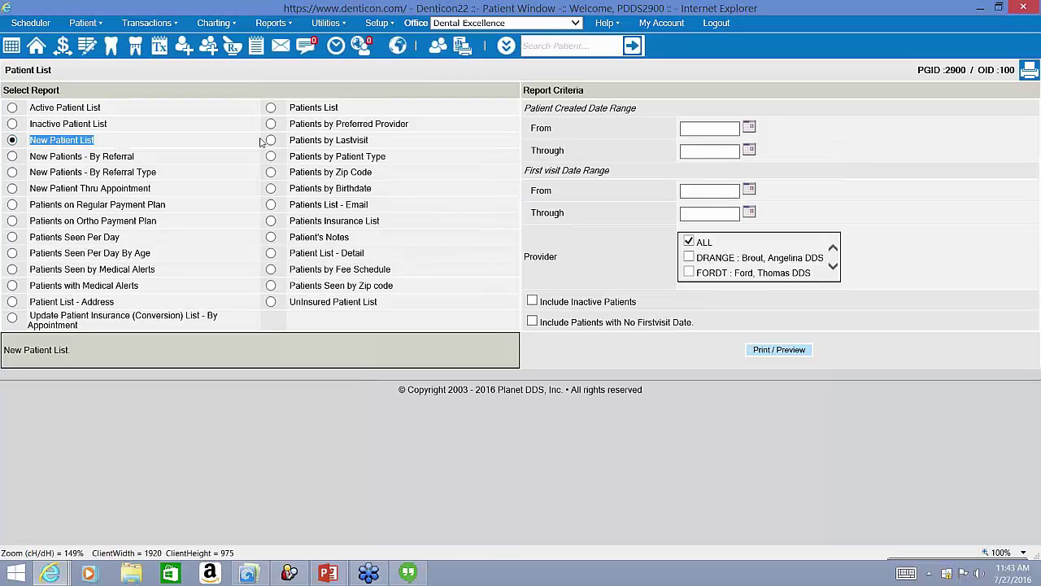
triple_click(588, 109)
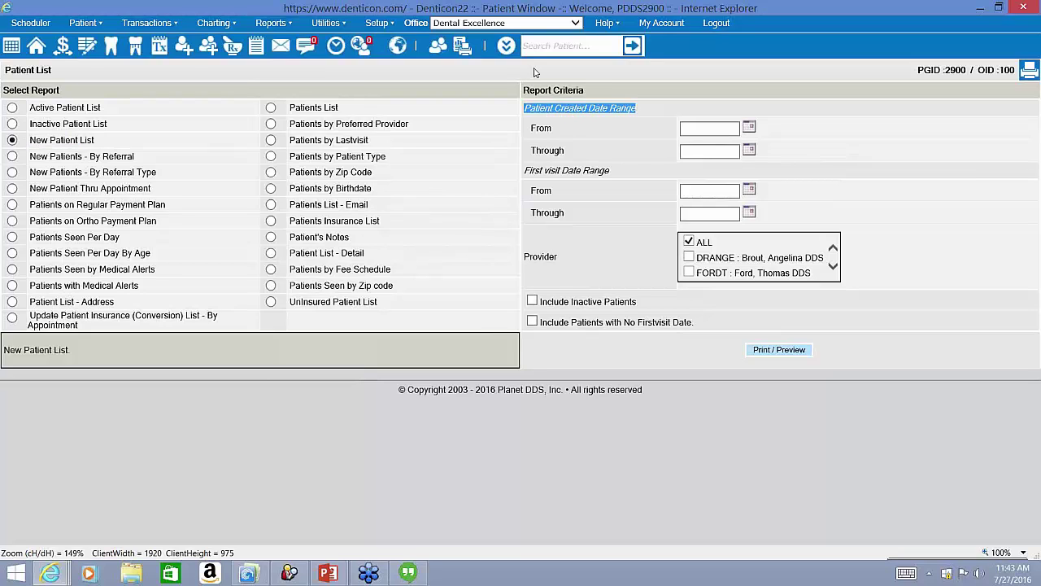
Run the New Patient List for patients created from 7/25/2016 through 7/27/2016, and return to its criteria
click(748, 128)
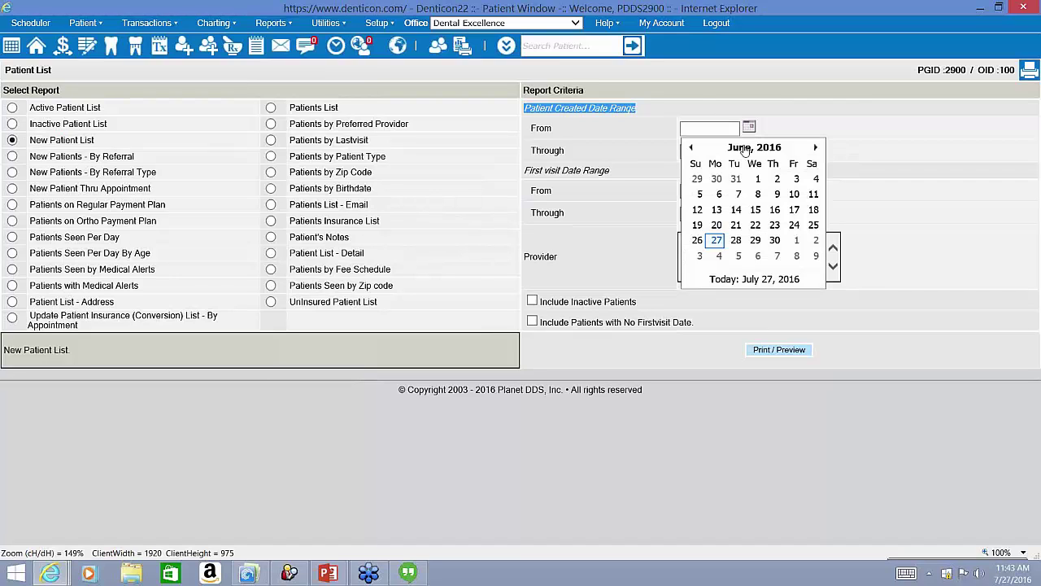
click(733, 279)
click(748, 128)
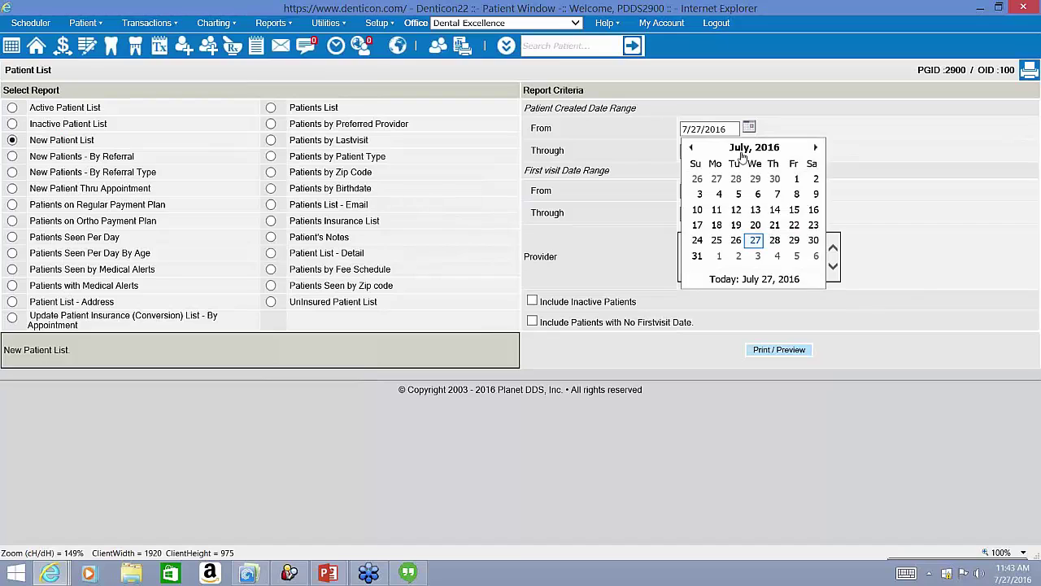
click(719, 242)
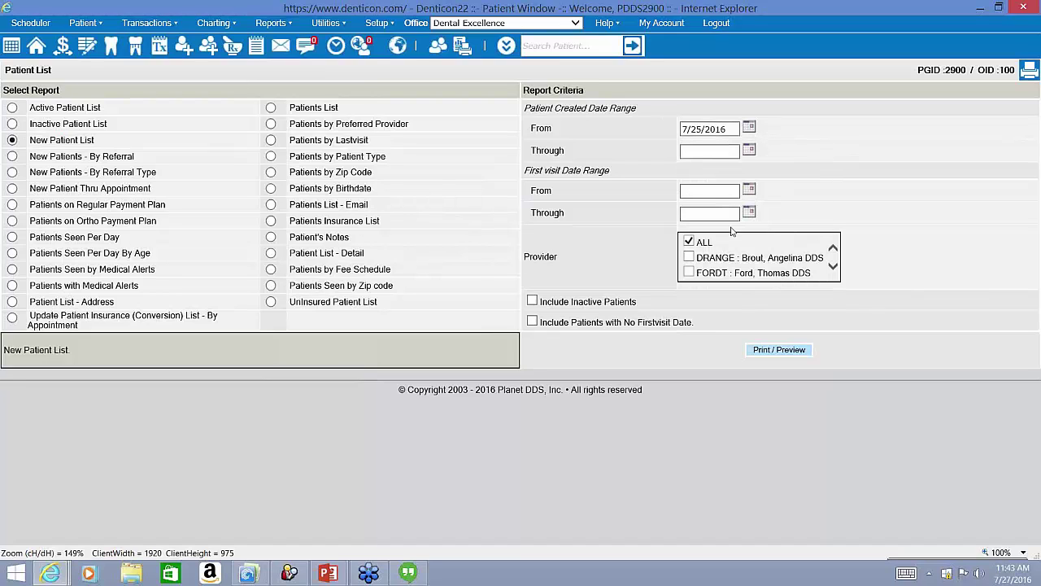
click(748, 151)
click(743, 302)
click(738, 358)
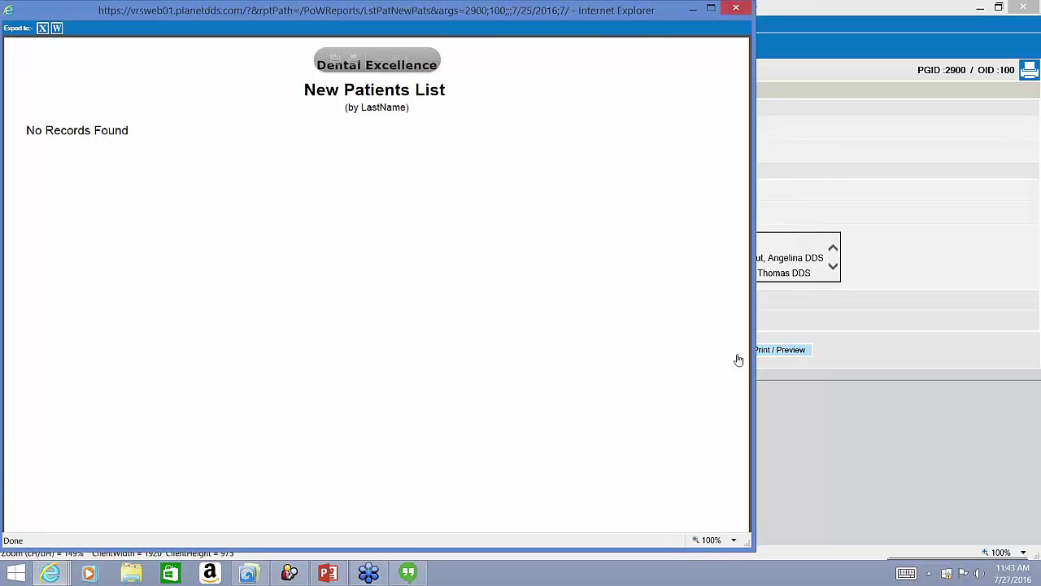
click(833, 168)
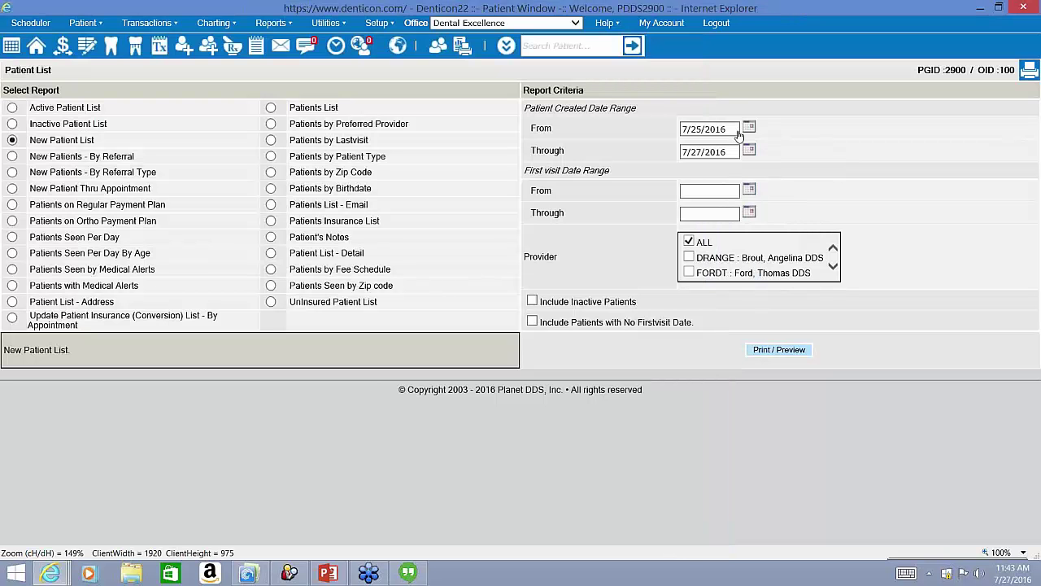
Rerun the New Patient List with the patient created start date set to 6/27/2016
click(748, 128)
click(719, 185)
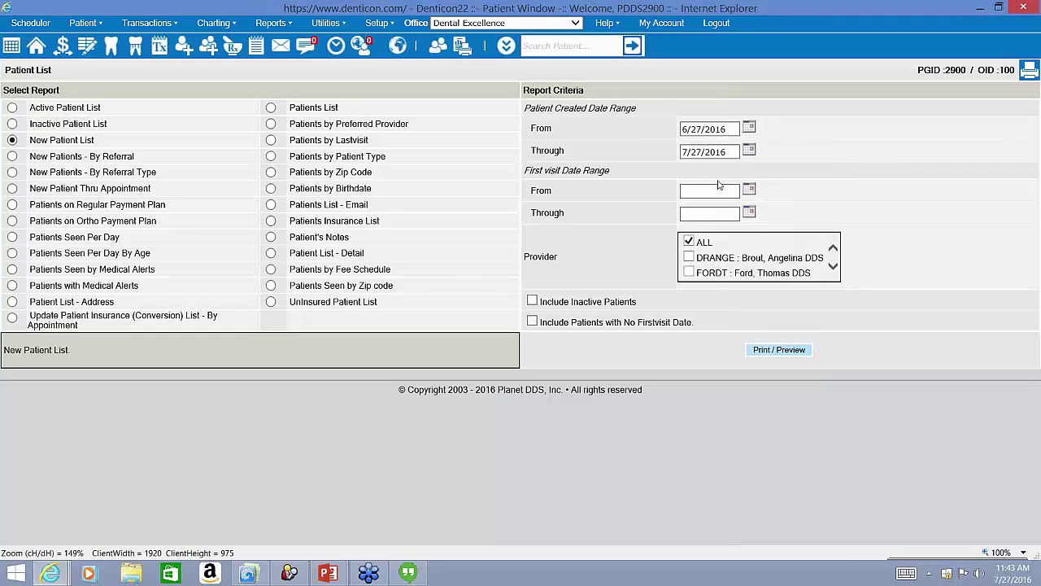
click(766, 350)
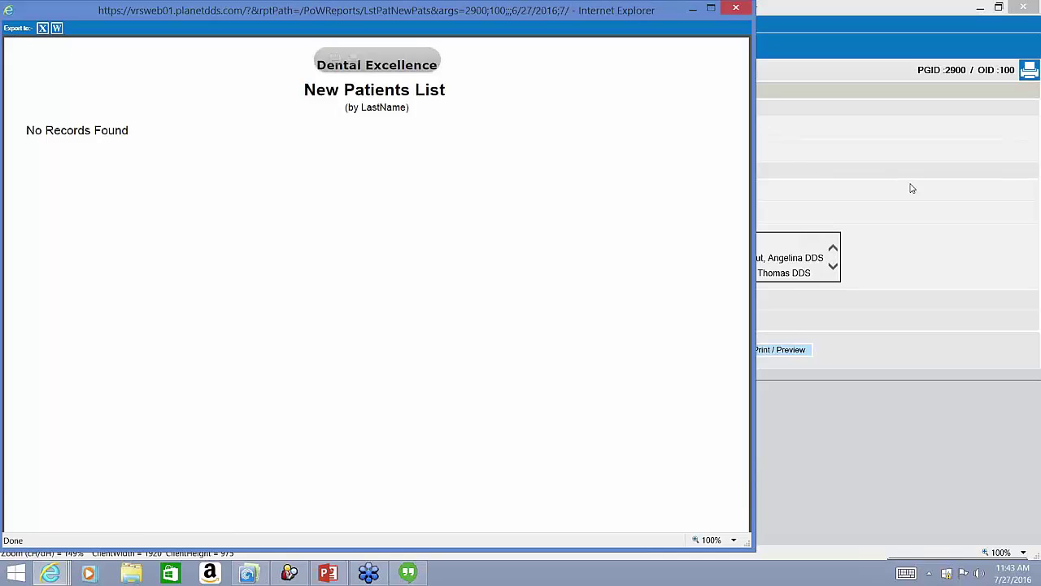
click(760, 162)
Rerun the New Patient List with the patient created start date set to 5/31/2016, and close the preview after reviewing it
click(756, 158)
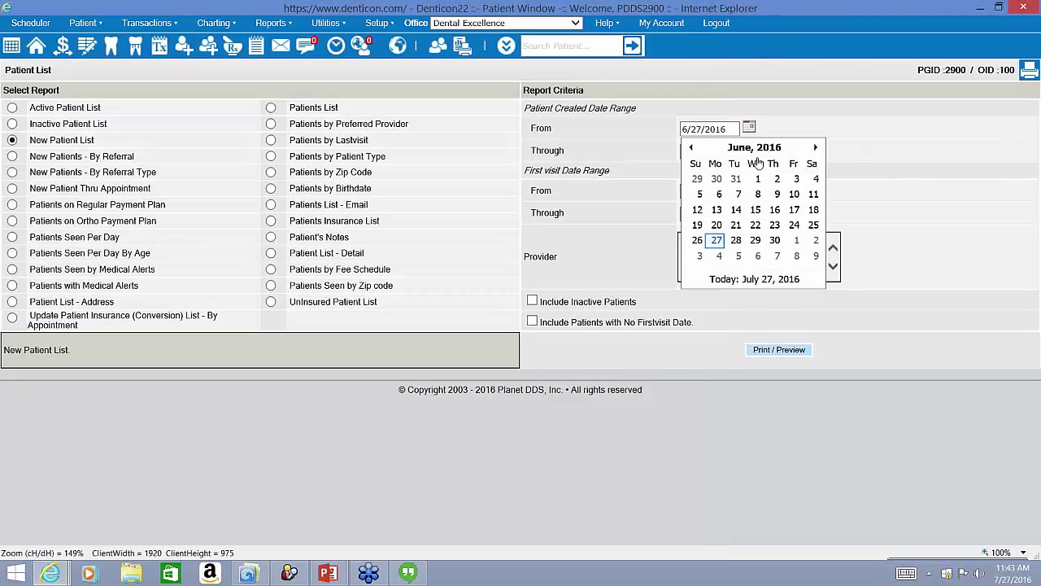
click(730, 181)
click(796, 356)
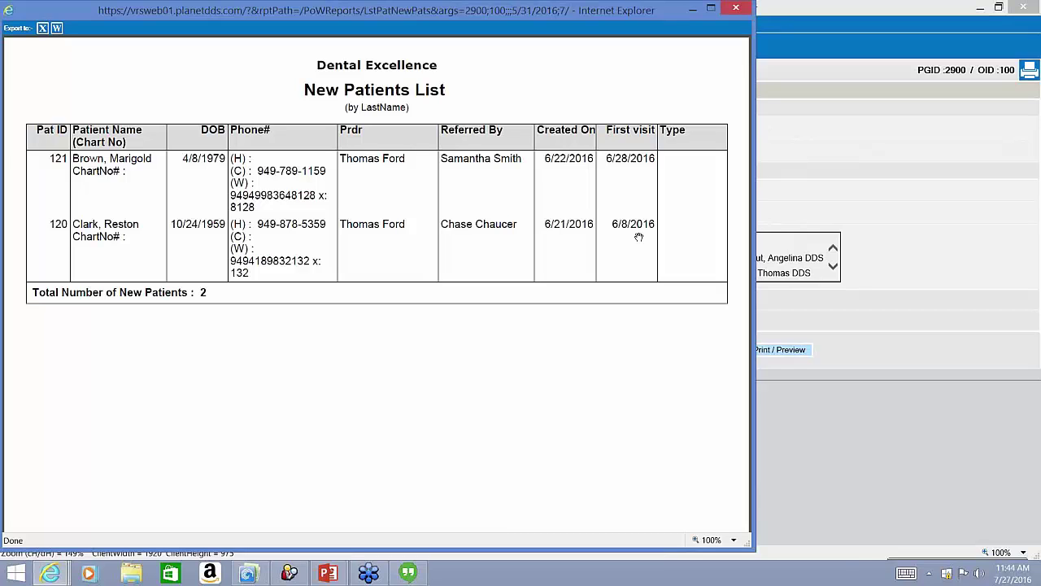
key(alt+F4)
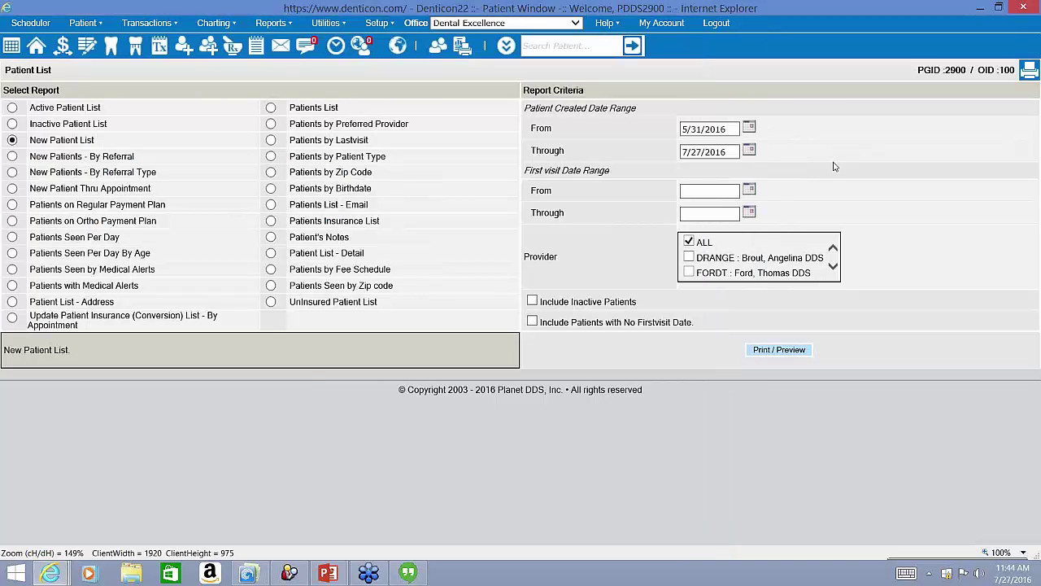
Run the New Patient Thru Appointment report from the patient lists for 6/27/2016 through 7/27/2016
click(12, 187)
triple_click(38, 192)
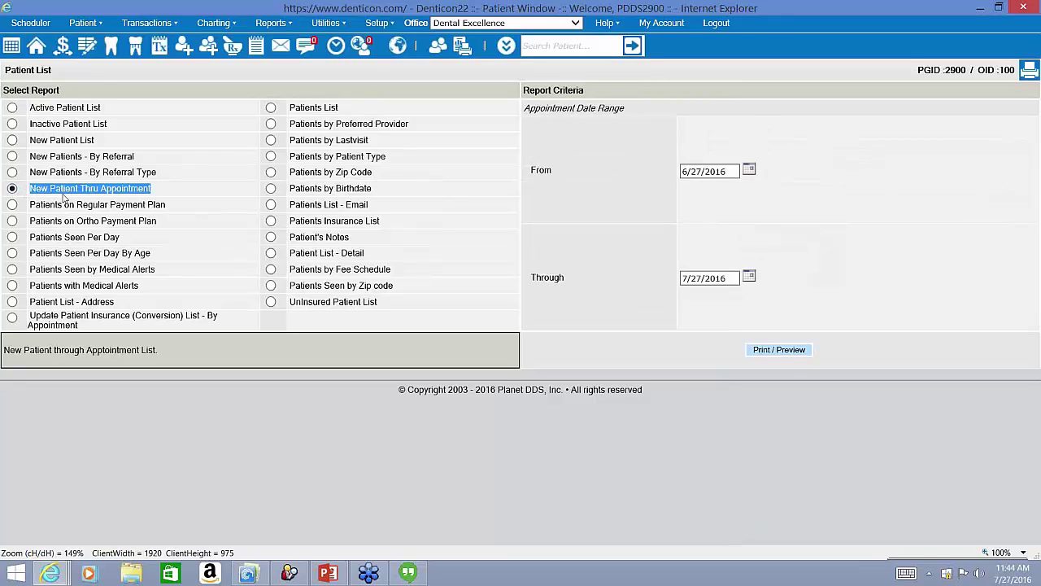
click(784, 355)
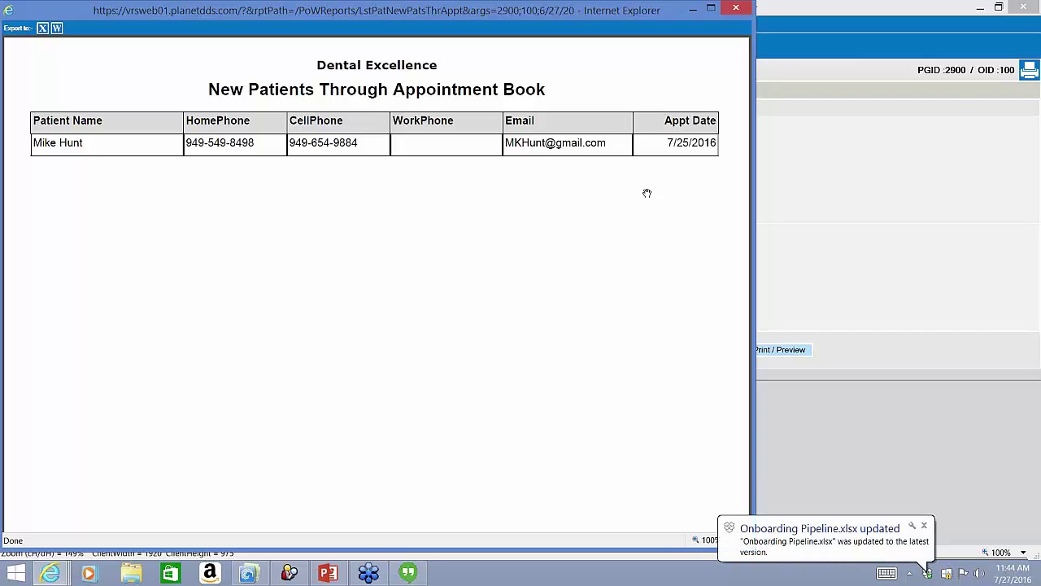
click(819, 44)
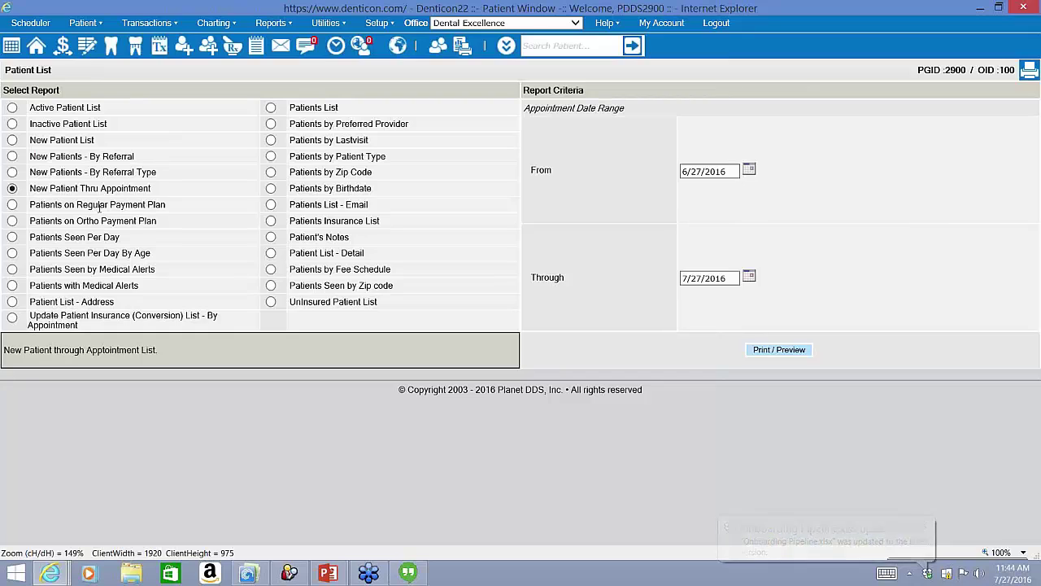
Review the New Patients - By Referral and By Referral Type report options, displaying the criteria for the By Referral report
triple_click(75, 159)
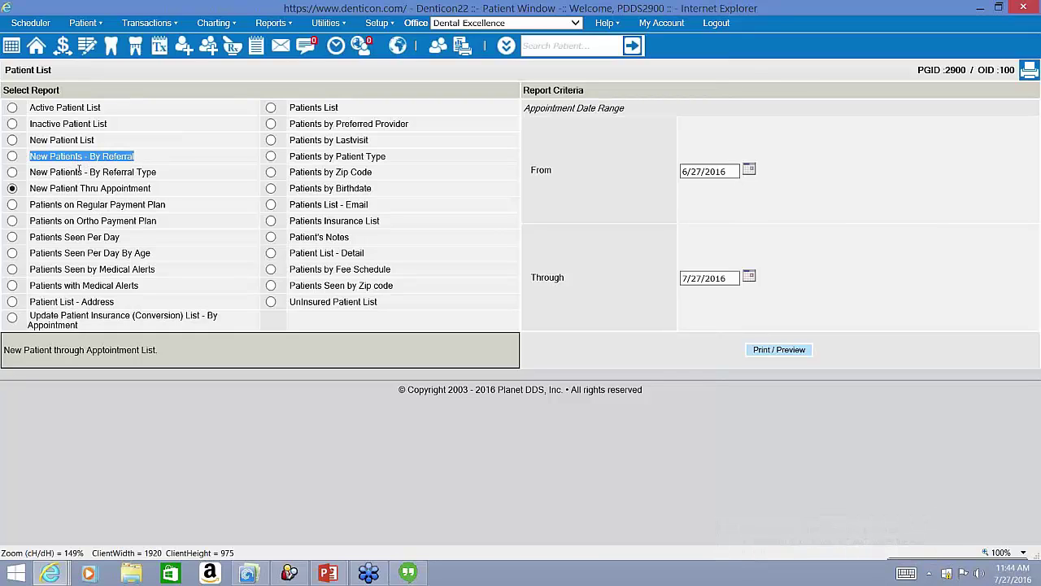
triple_click(77, 172)
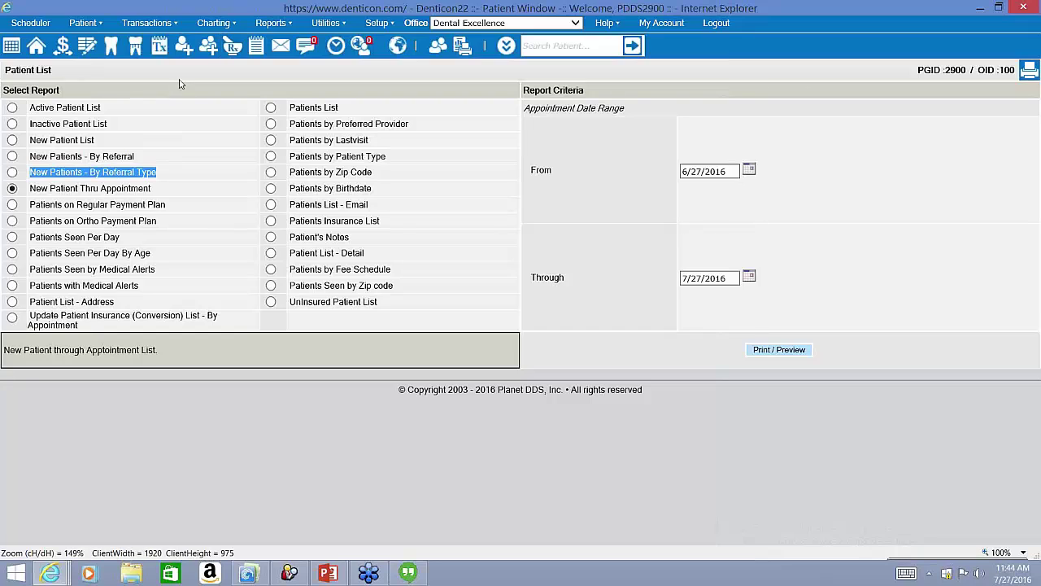
click(11, 159)
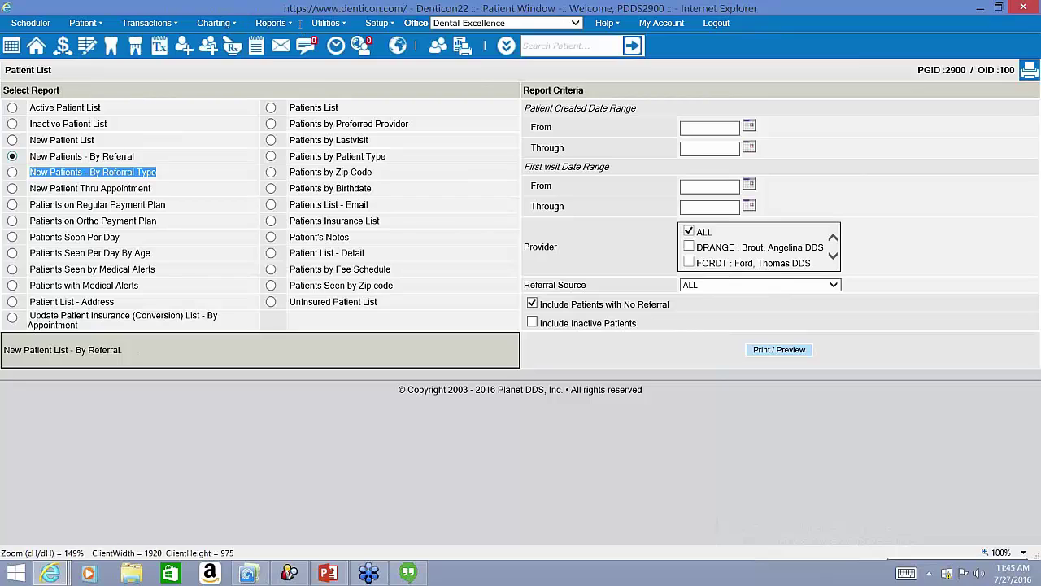
triple_click(70, 188)
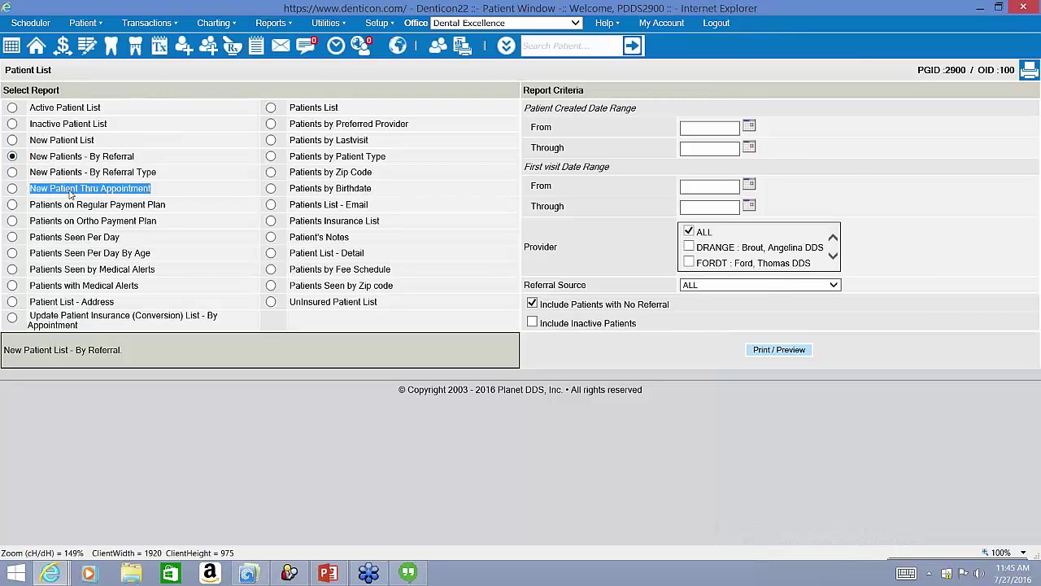
Run the New Patient Thru Appointment report from the appointments reports for 5/30/2016 to 7/27/2016
click(269, 25)
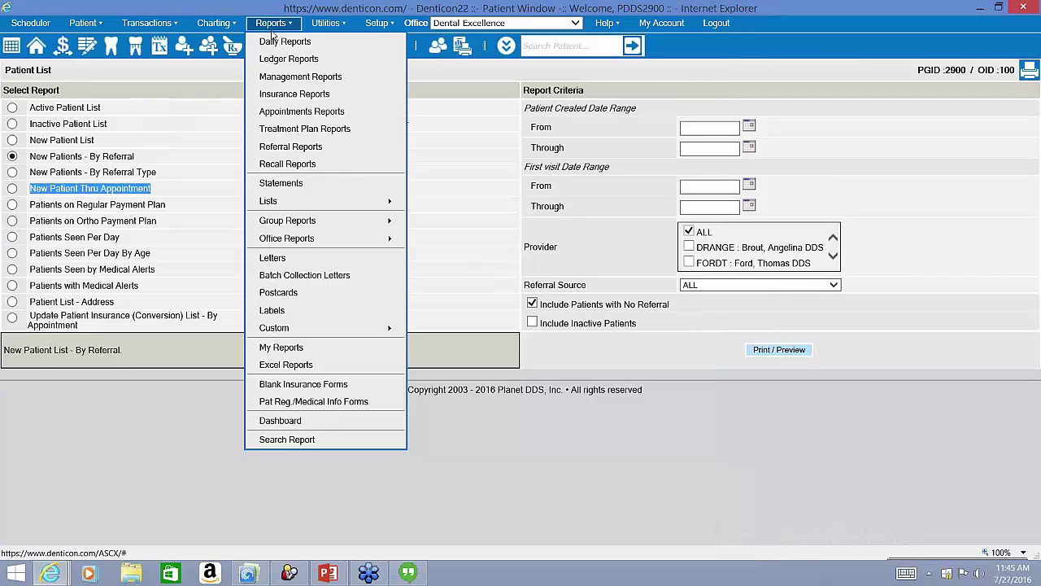
click(282, 111)
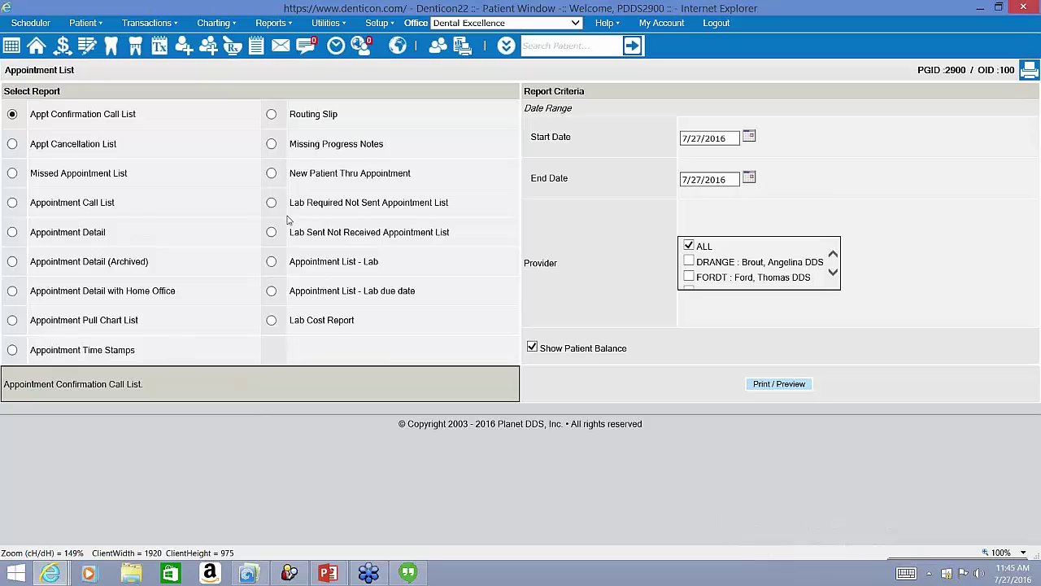
click(274, 173)
triple_click(293, 176)
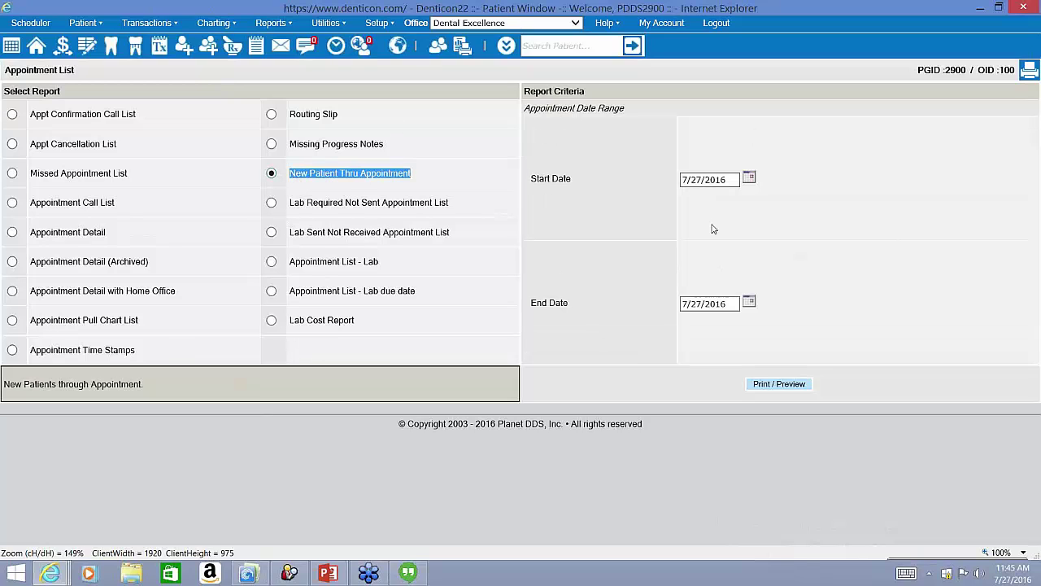
click(750, 178)
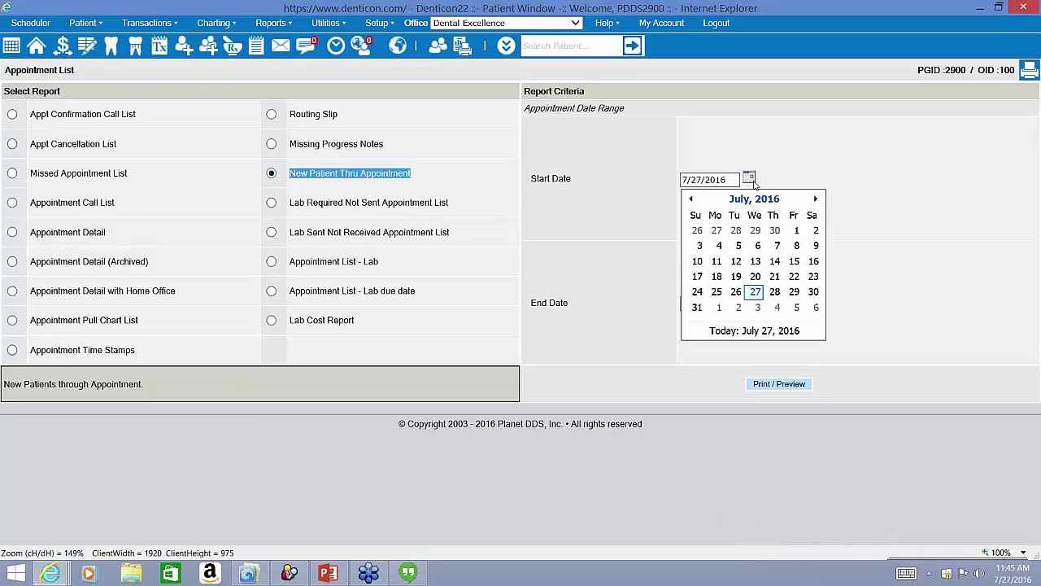
click(692, 200)
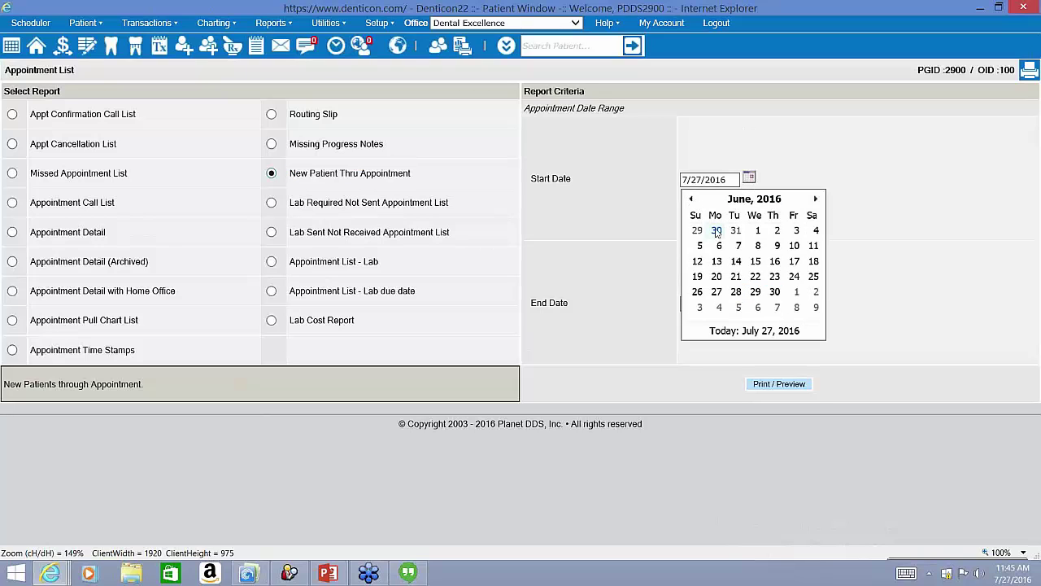
click(715, 230)
click(789, 387)
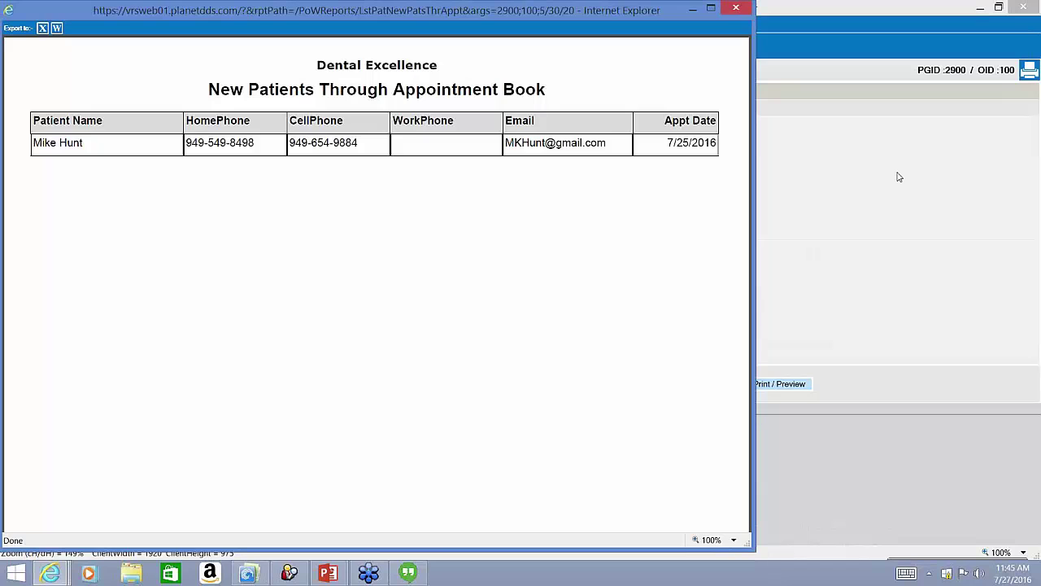
click(761, 24)
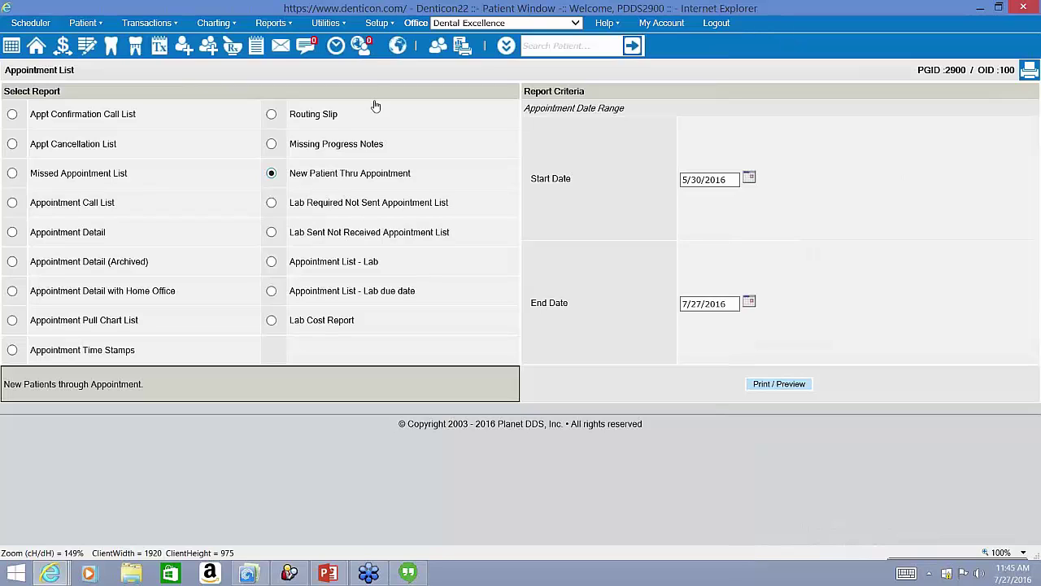
Open the Close Out / Benefits reset setup page and examine how closing out locks the office against changes
click(377, 25)
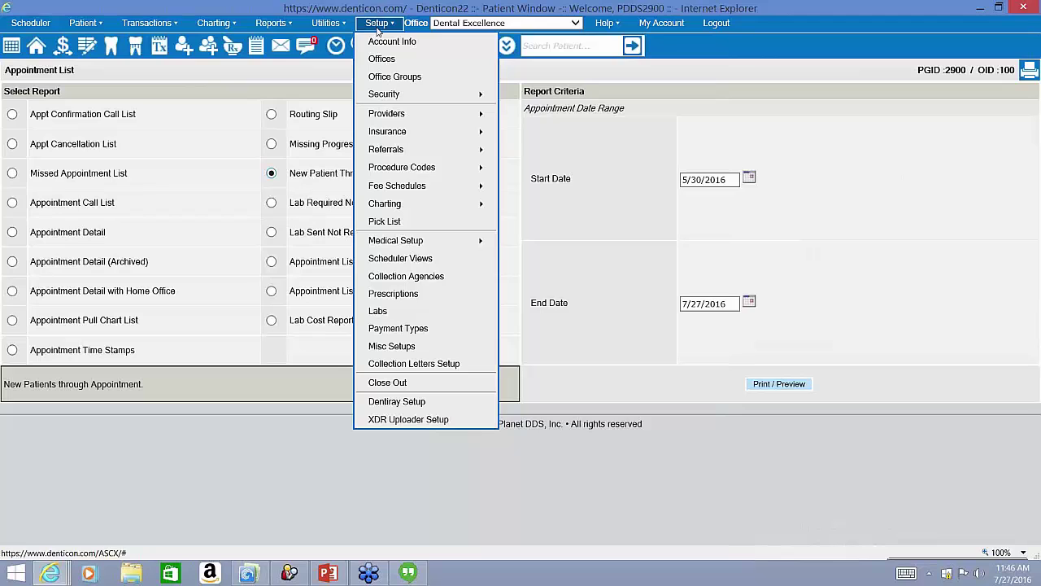
click(423, 381)
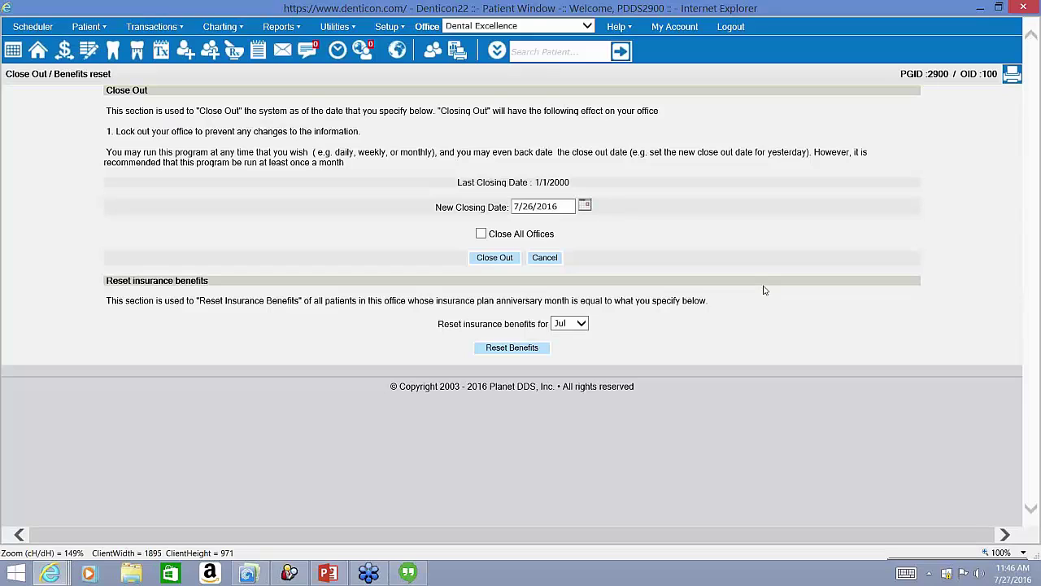
triple_click(126, 131)
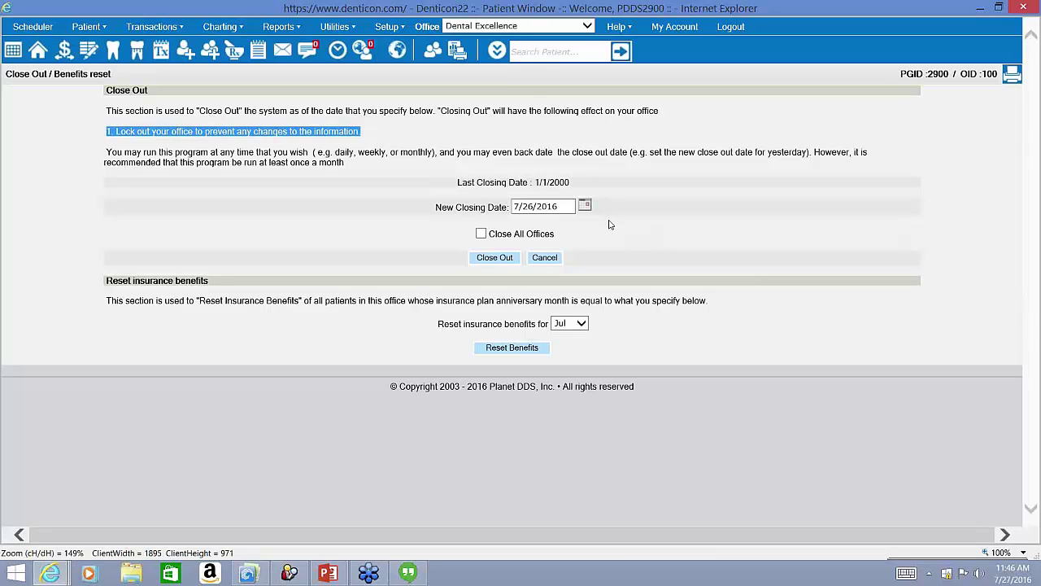
Examine the close-out guidance on how often to run it, highlighting the daily, weekly, or monthly options
click(347, 161)
triple_click(347, 160)
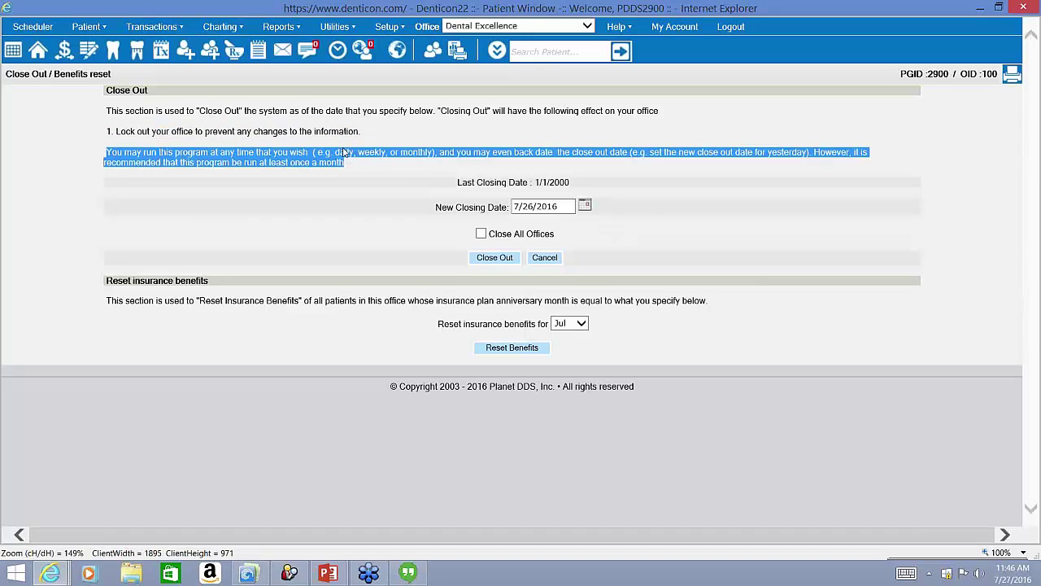
click(336, 151)
drag(337, 151, 421, 161)
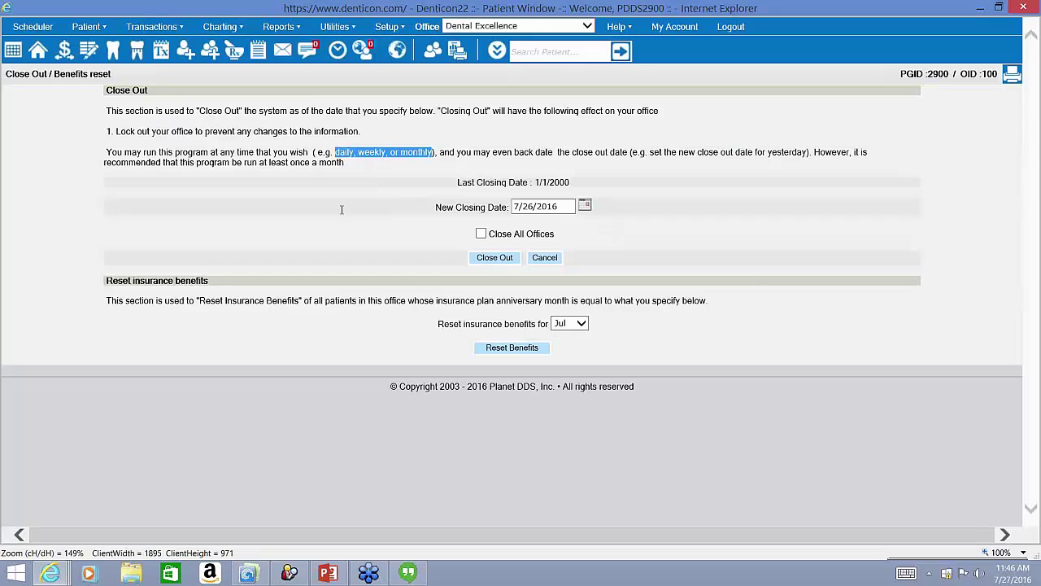
Examine the Reset insurance benefits section, highlighting the plan anniversary month condition and viewing the available months
triple_click(194, 281)
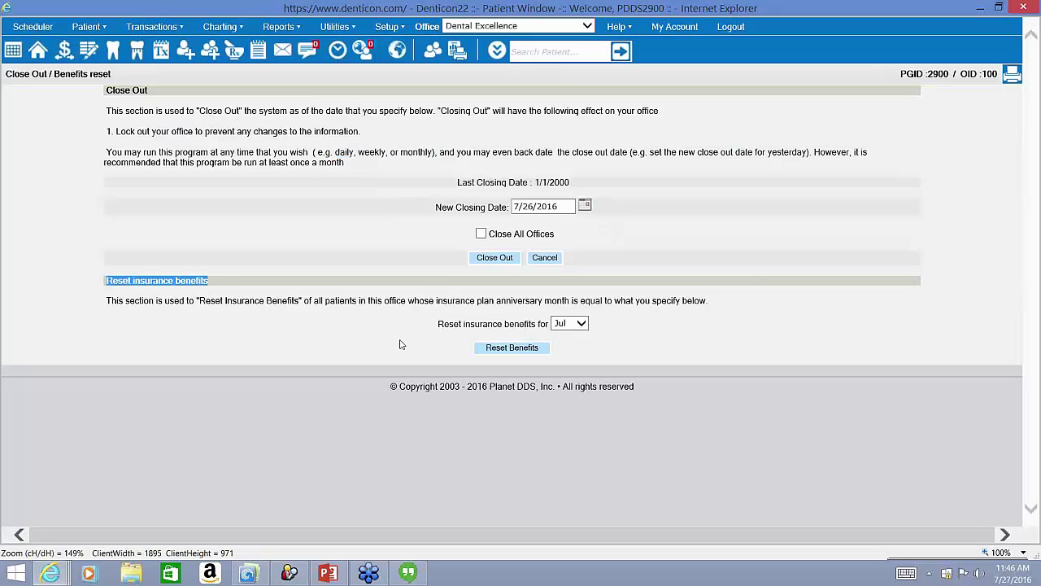
drag(431, 304, 683, 302)
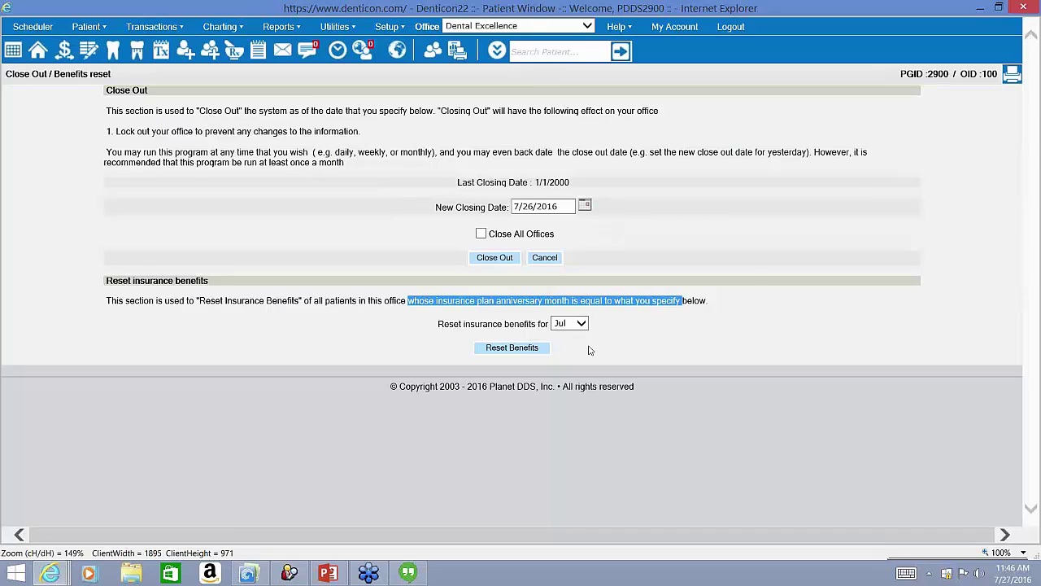
click(580, 323)
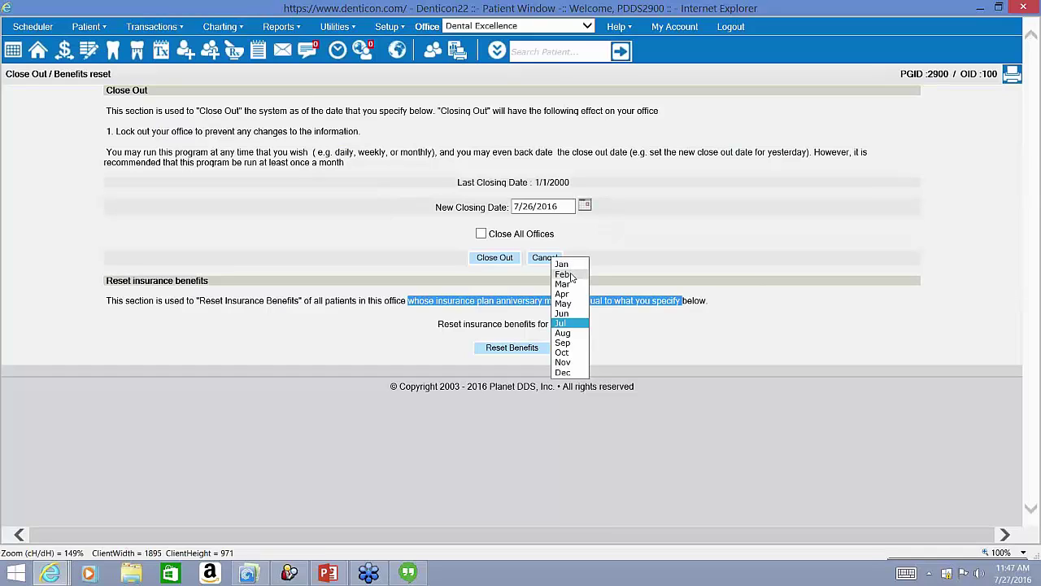
click(639, 353)
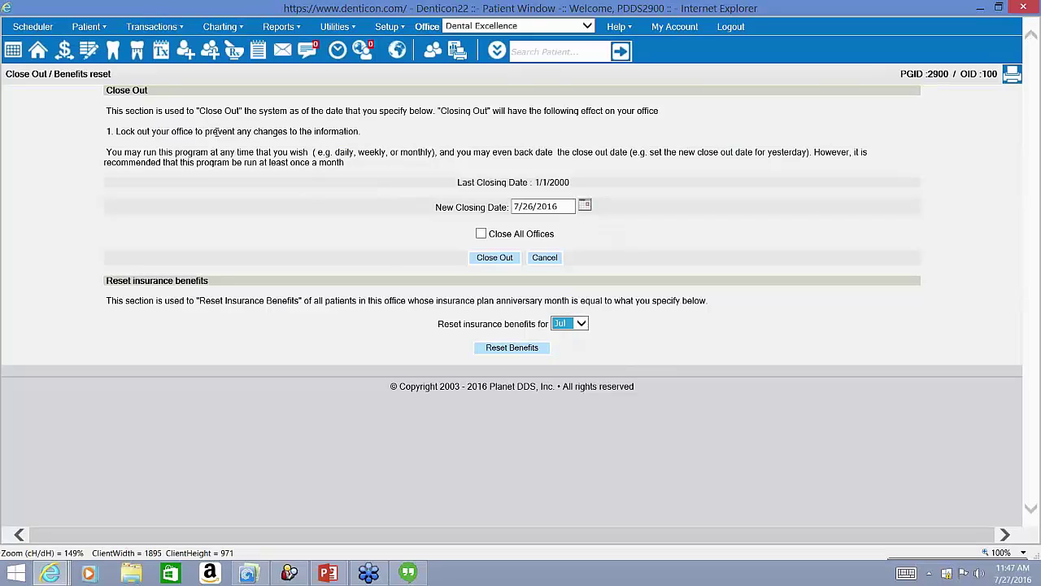
Open the Daily Reports page and display the criteria for the Daily Routing Slip report
click(279, 28)
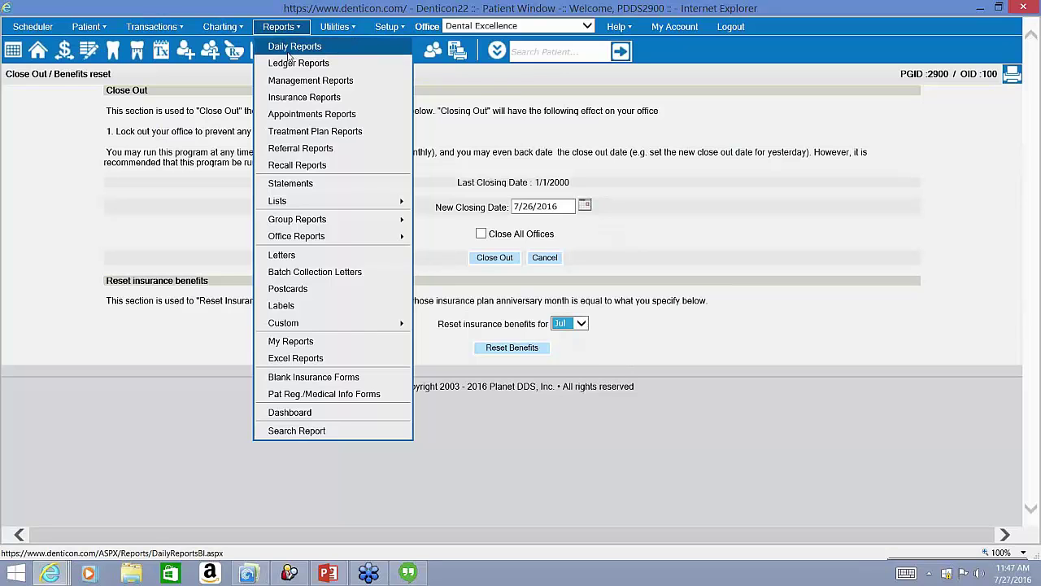
click(289, 49)
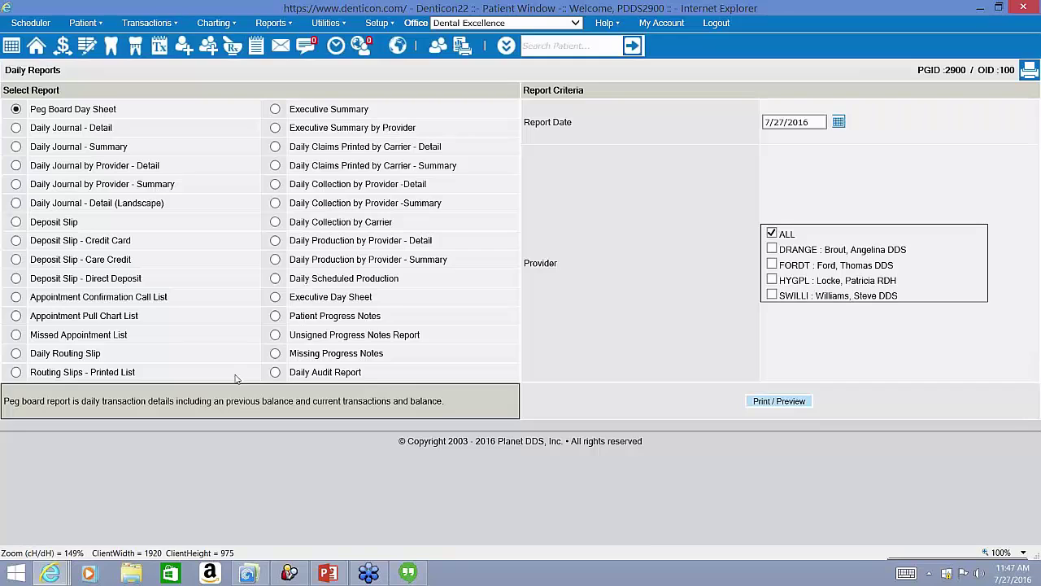
click(15, 353)
triple_click(37, 354)
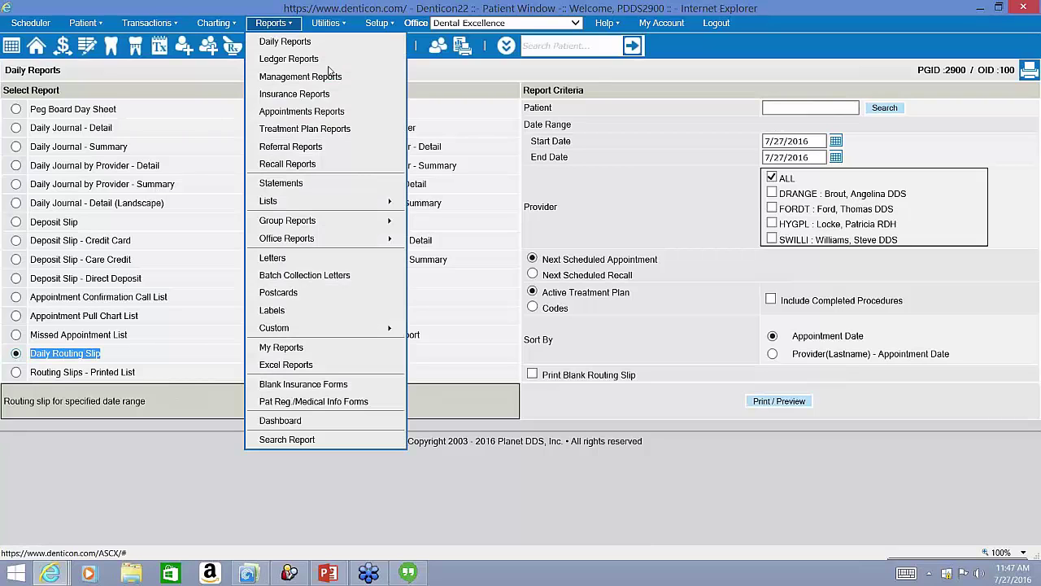
double_click(46, 70)
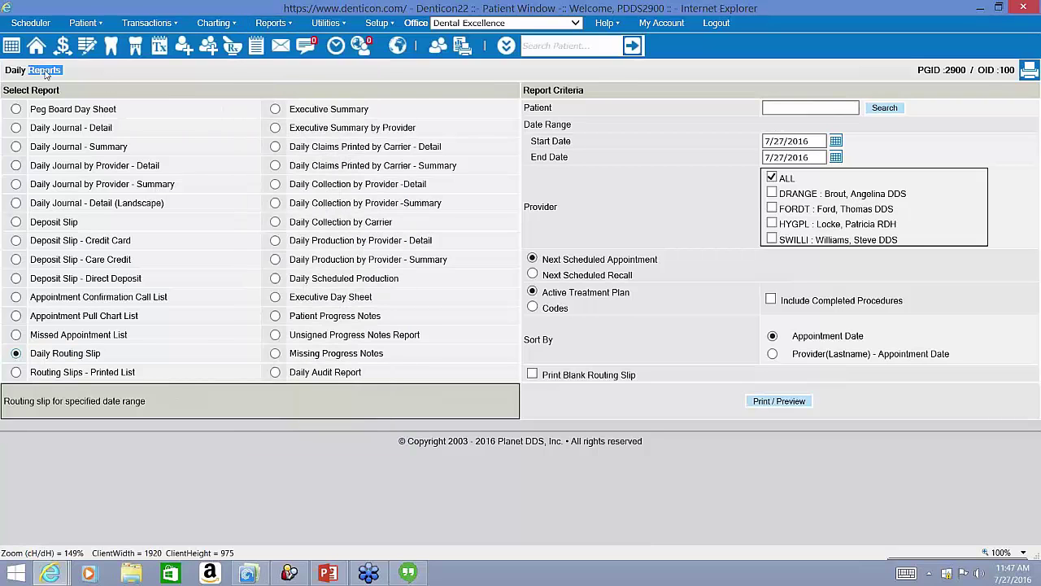
click(45, 70)
Run the Routing Slip report from the appointments reports for 7/27/2016 with all providers
click(289, 25)
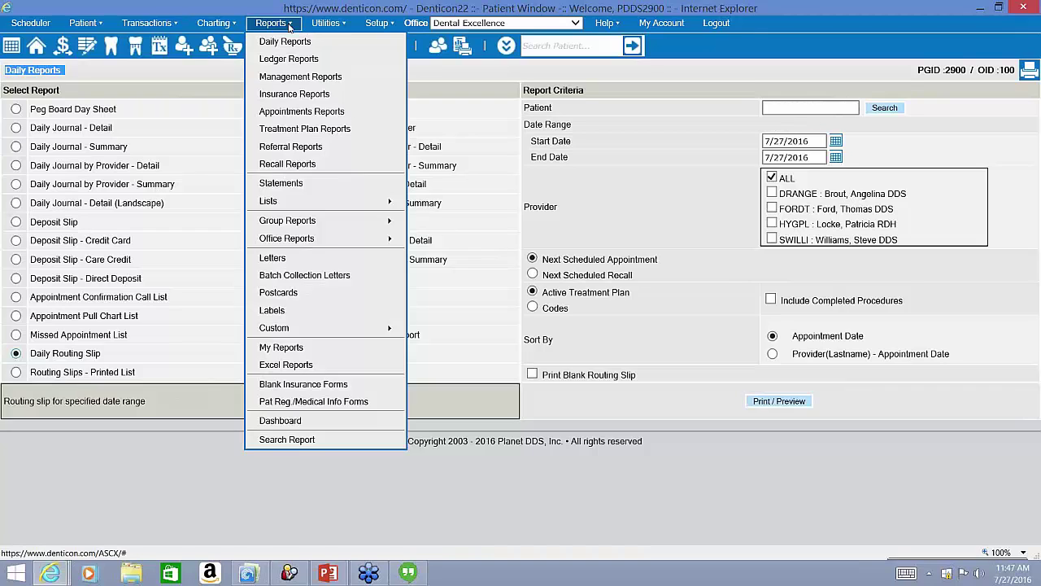
click(298, 114)
triple_click(294, 115)
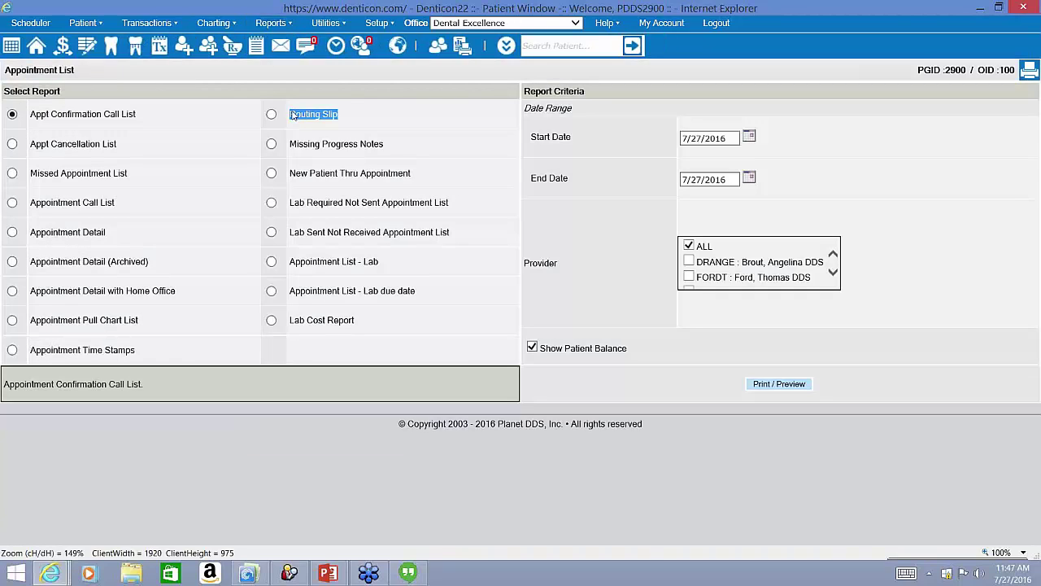
click(271, 114)
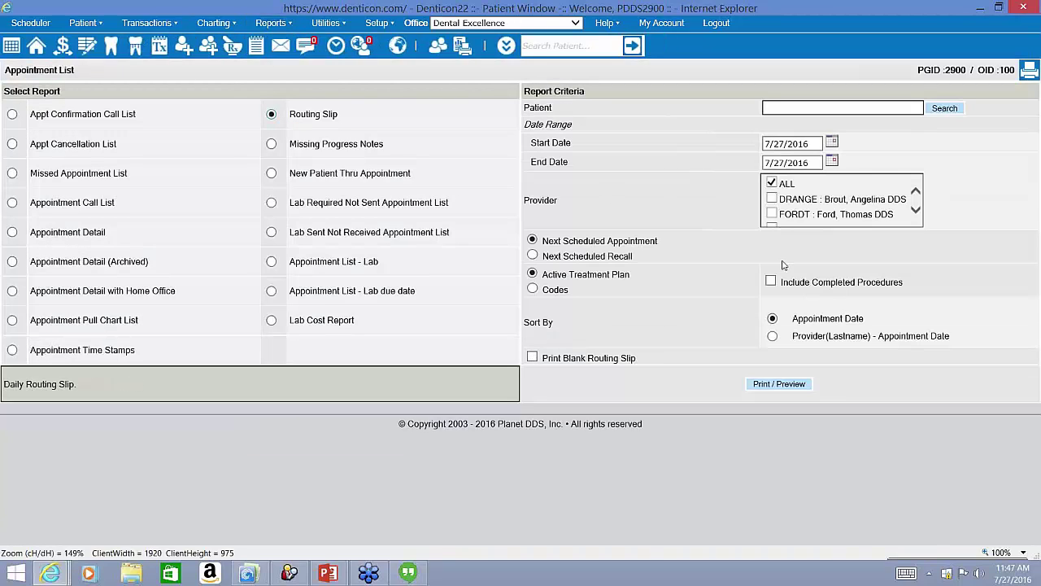
click(778, 385)
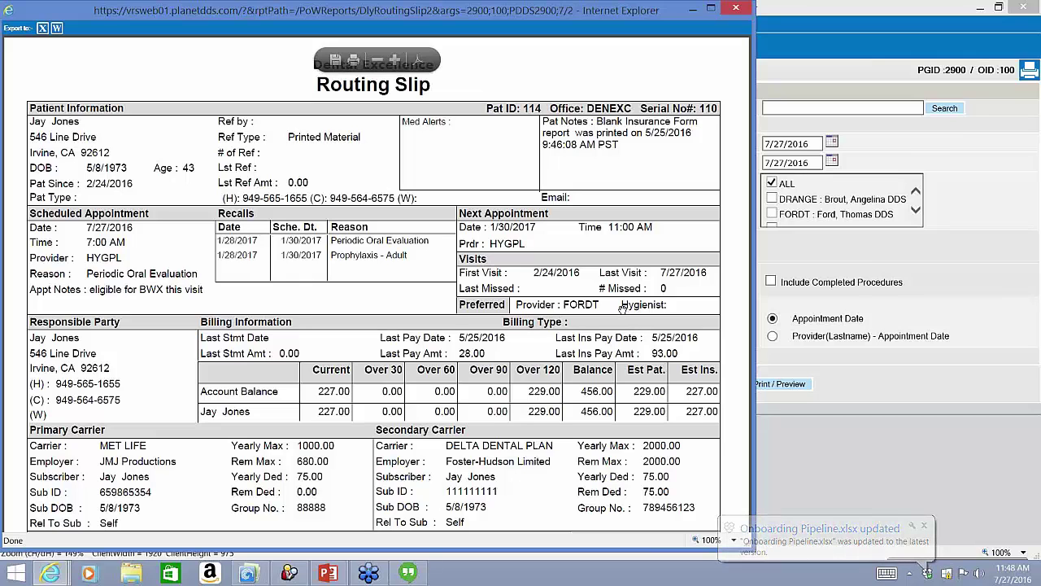
Review the patients' routing slips in the report preview and return to the Appointment List reports page
scroll(622, 306, down, 4)
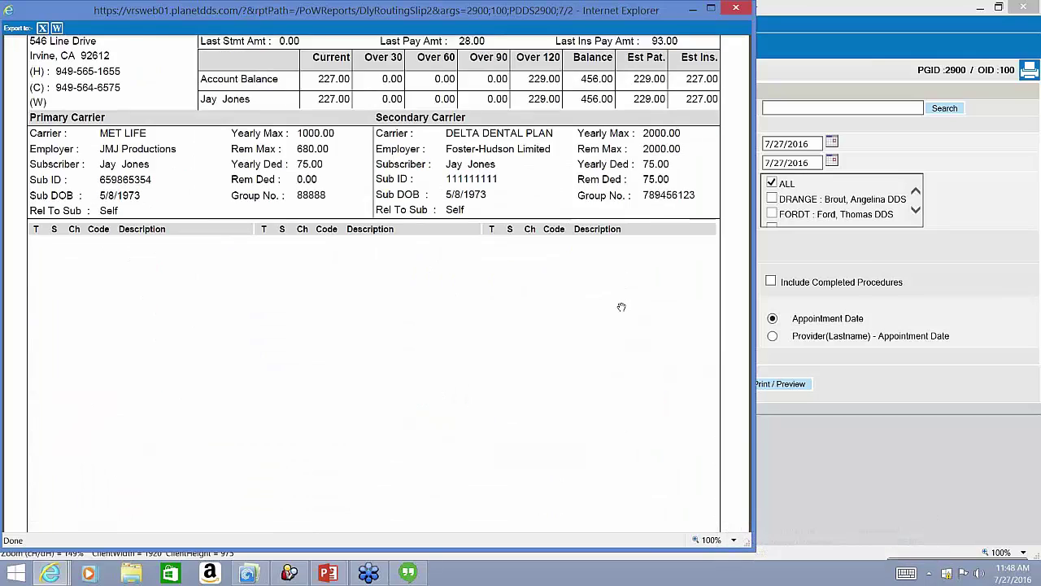
scroll(622, 307, down, 8)
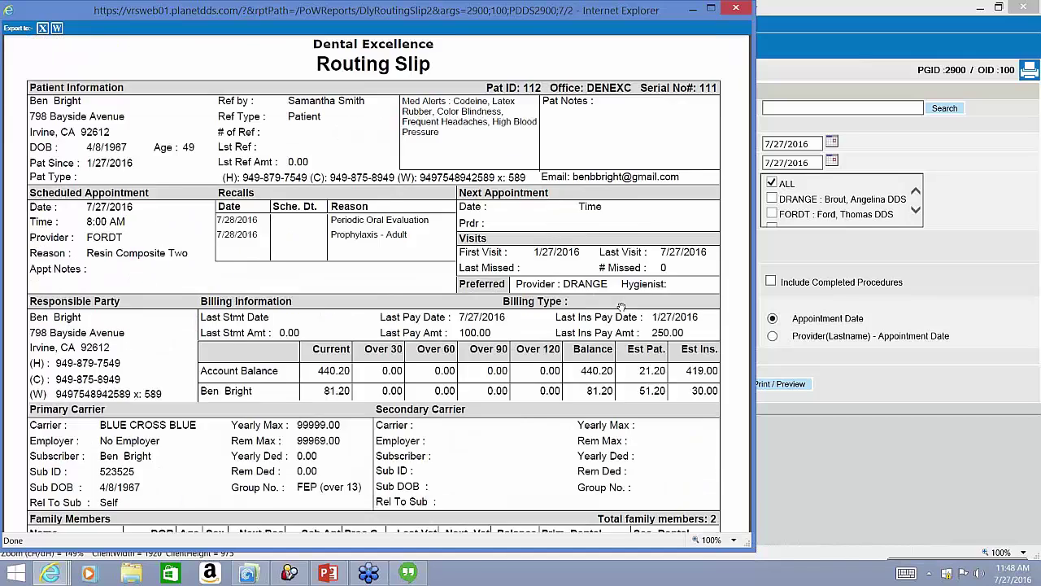
scroll(621, 307, down, 12)
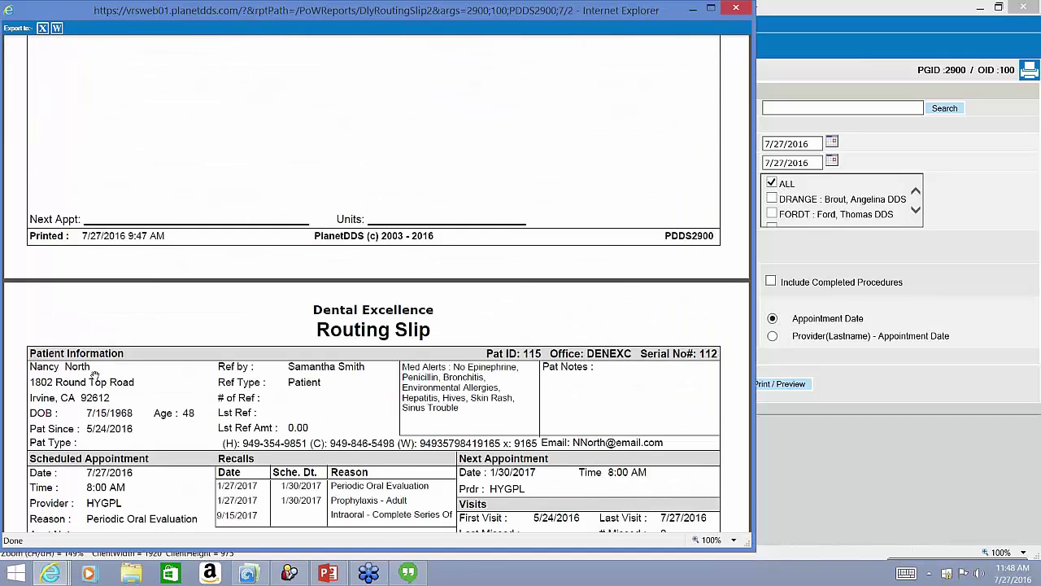
scroll(95, 375, down, 7)
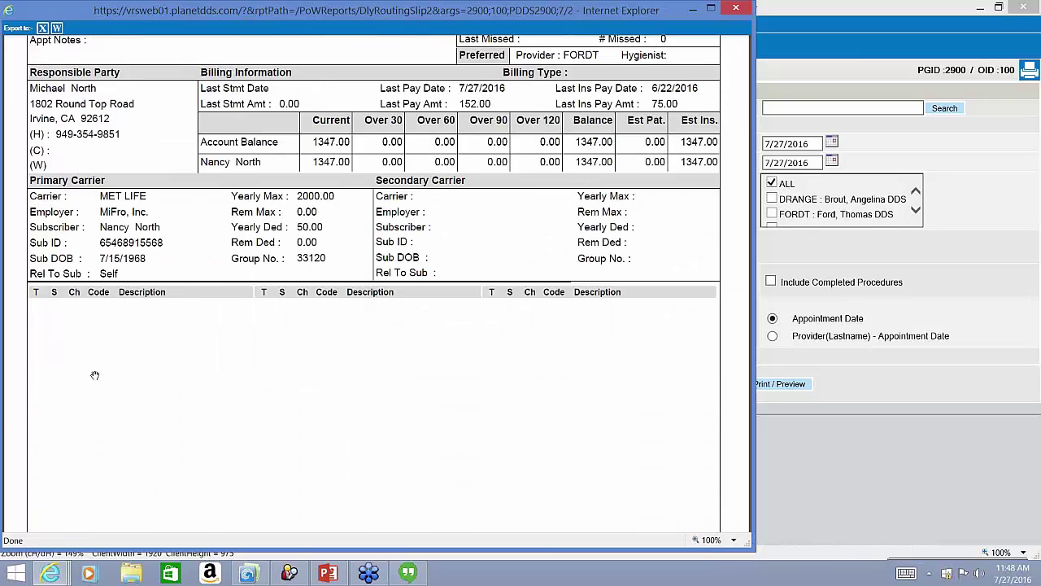
click(875, 256)
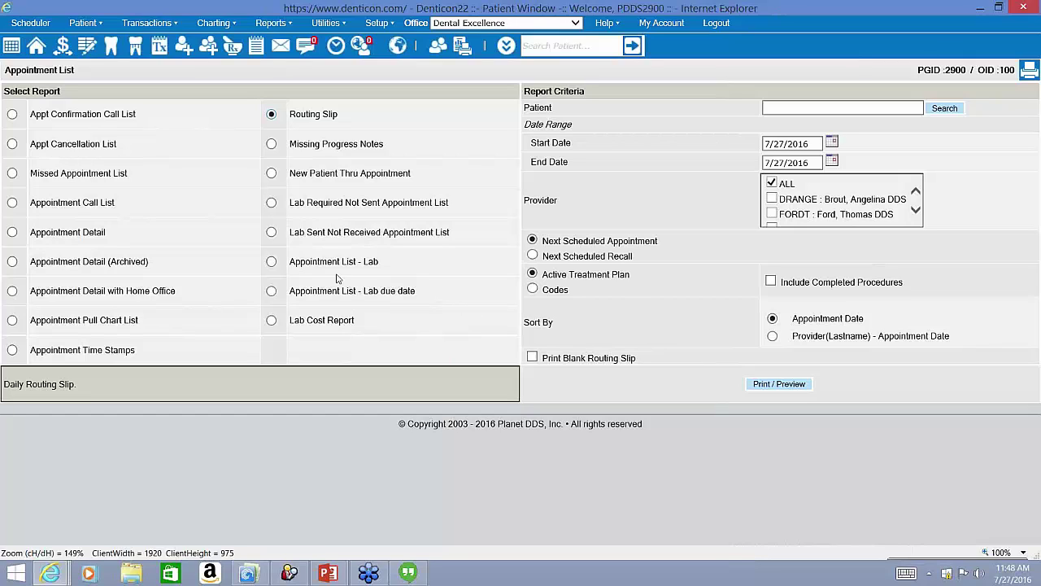
Run the Appointment Detail report for 7/27/2016 with all operatories and providers, including patient phone numbers
click(13, 232)
triple_click(37, 231)
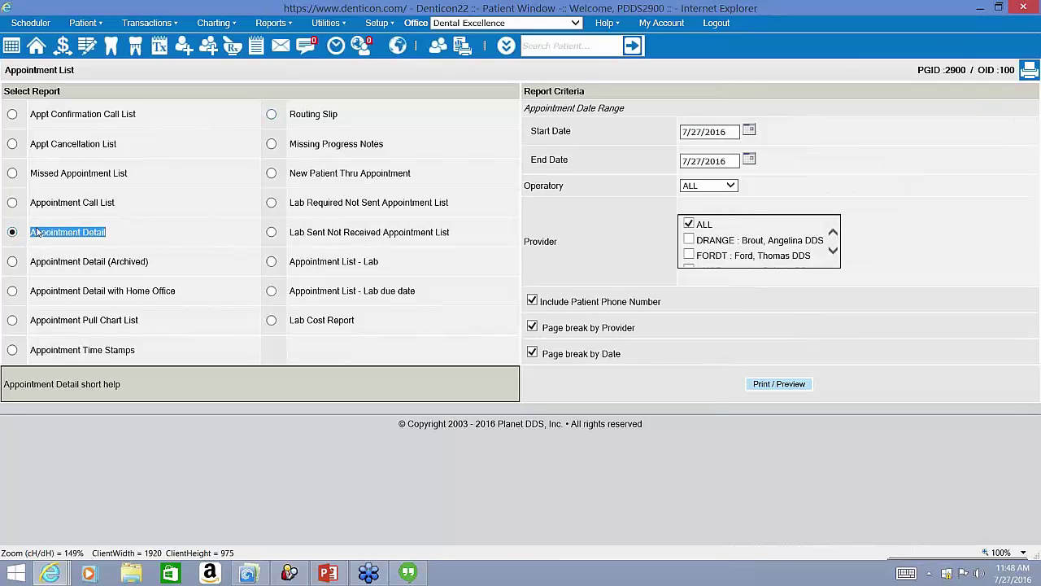
click(805, 387)
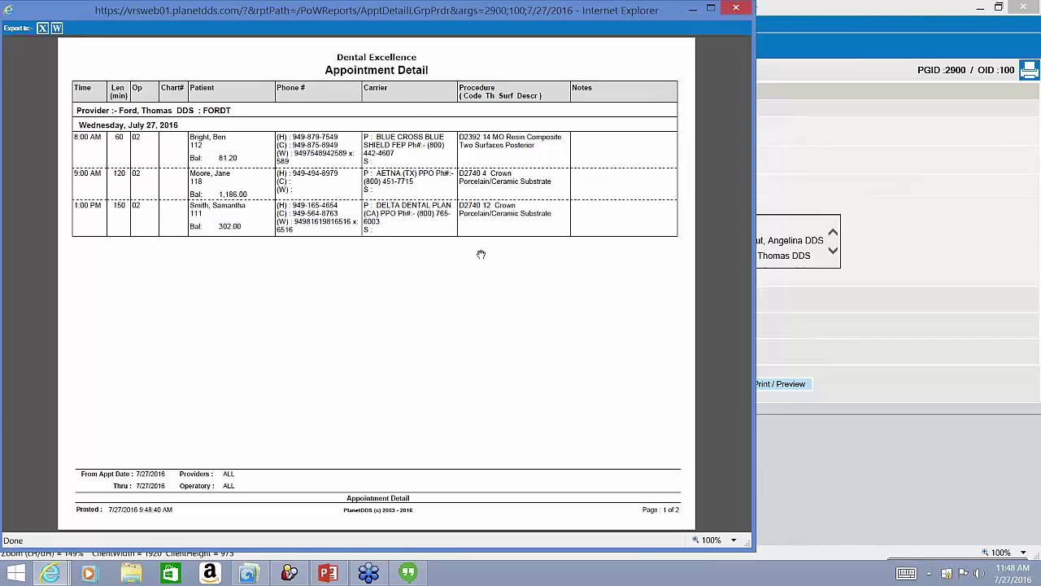
scroll(481, 255, down, 3)
Switch to the scheduler window and open the printable version of the 7/27/2016 daily user view
mouse_move(51, 574)
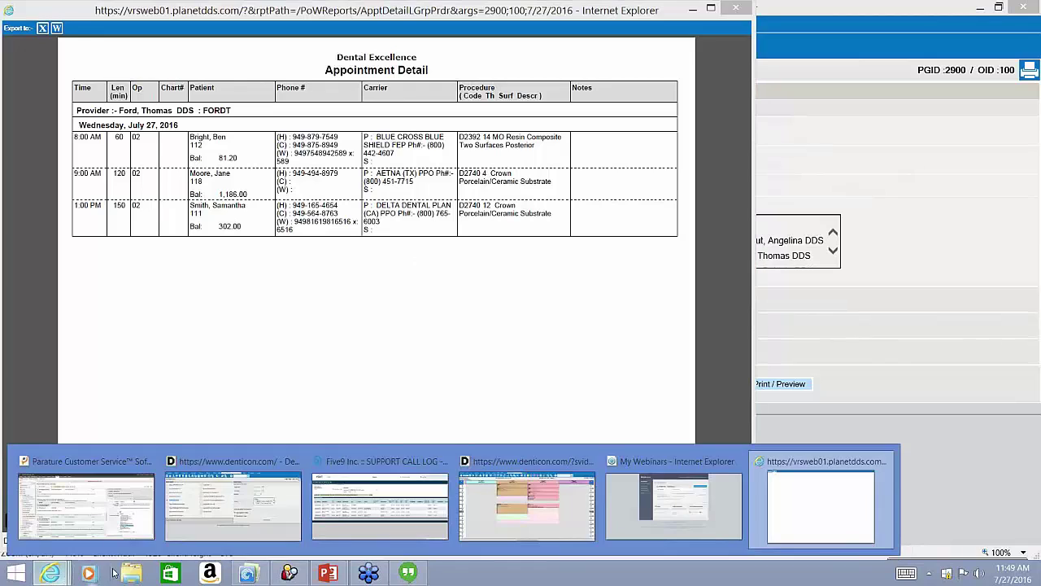
click(517, 506)
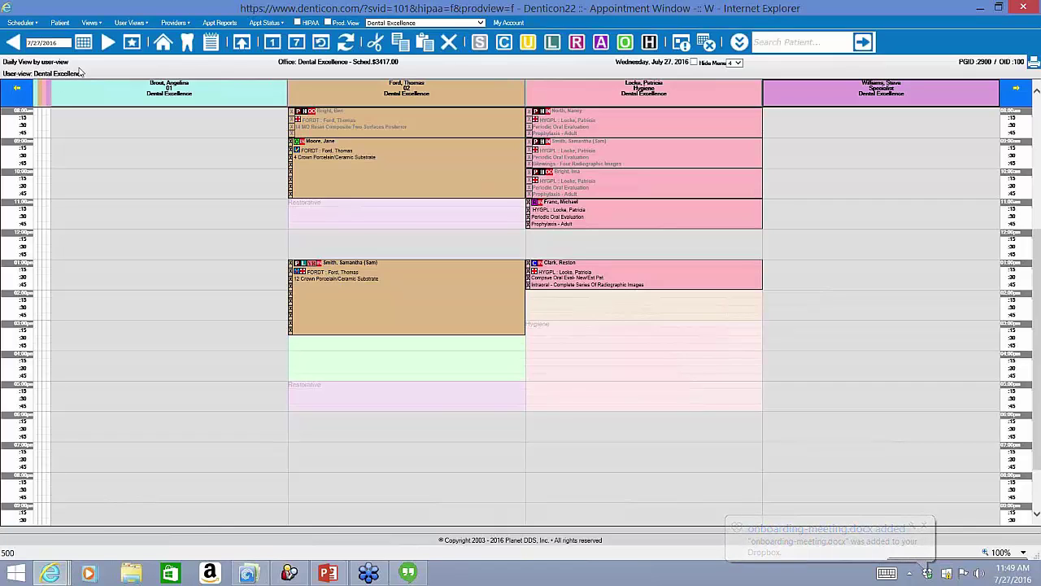
mouse_move(138, 28)
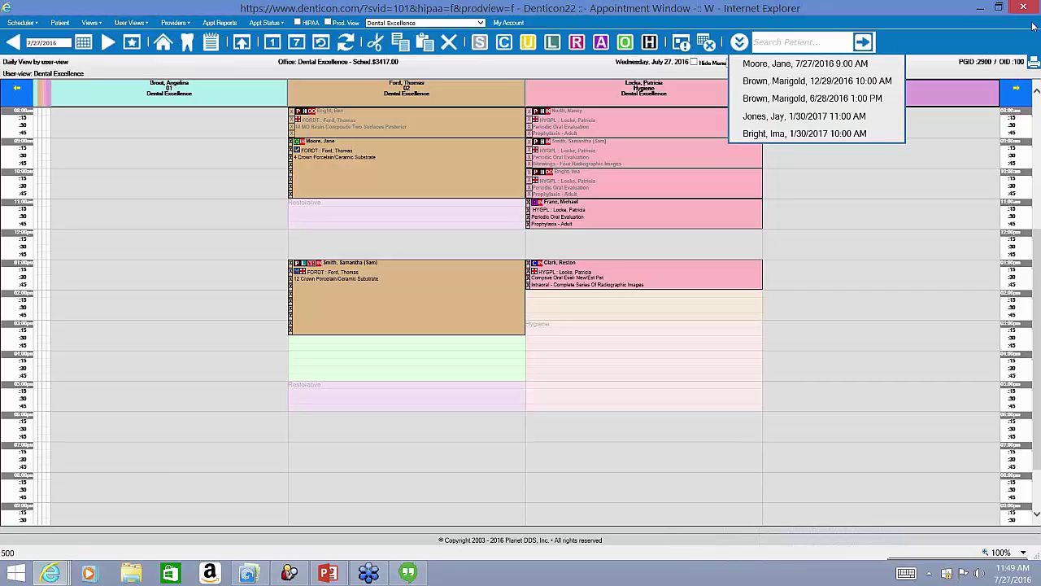
click(1020, 74)
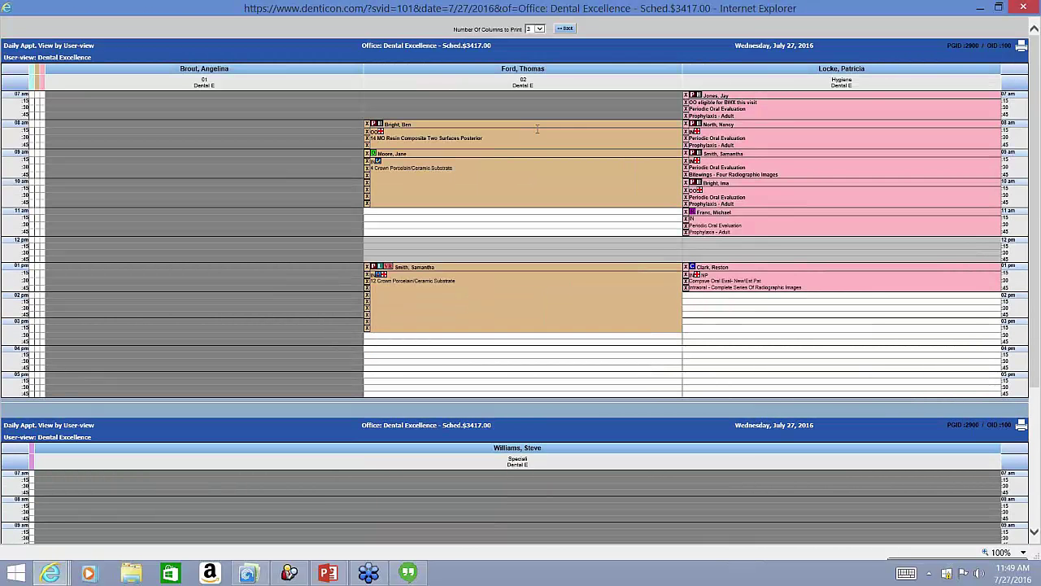
Set the number of columns to print to 11, and open the schedule's print dialog, cancelling it without printing
click(538, 30)
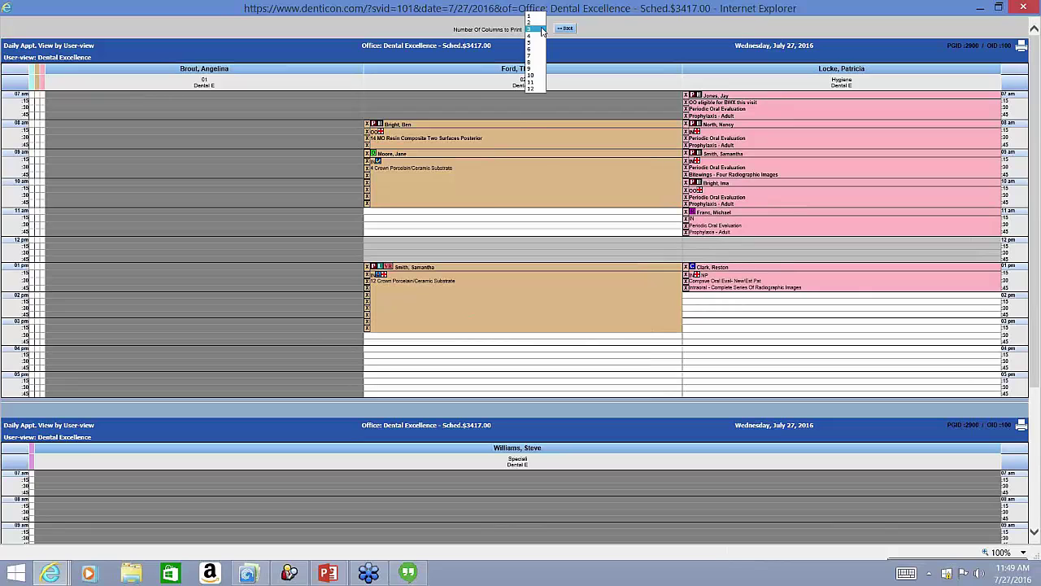
click(535, 89)
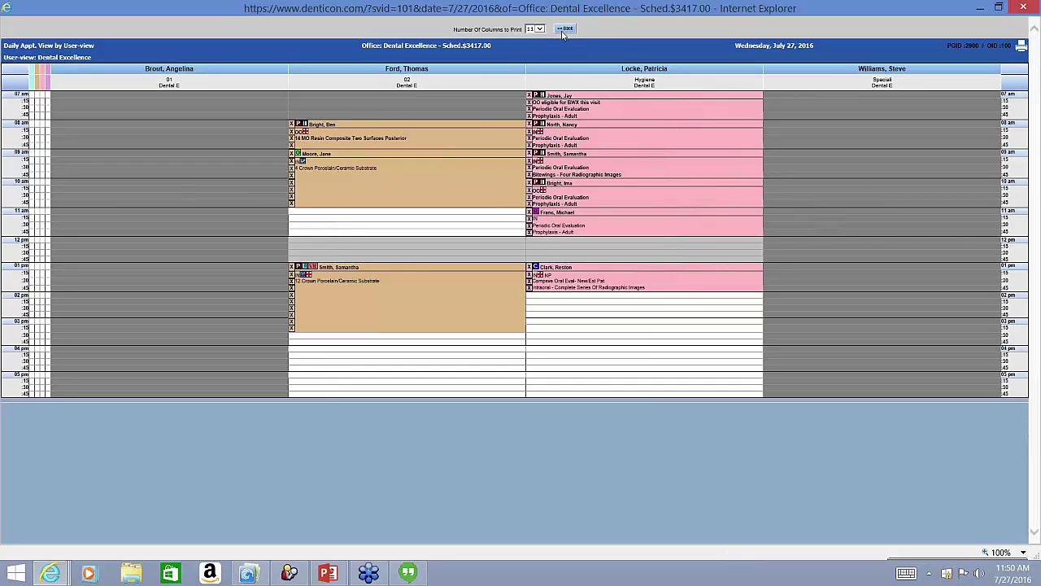
click(1032, 49)
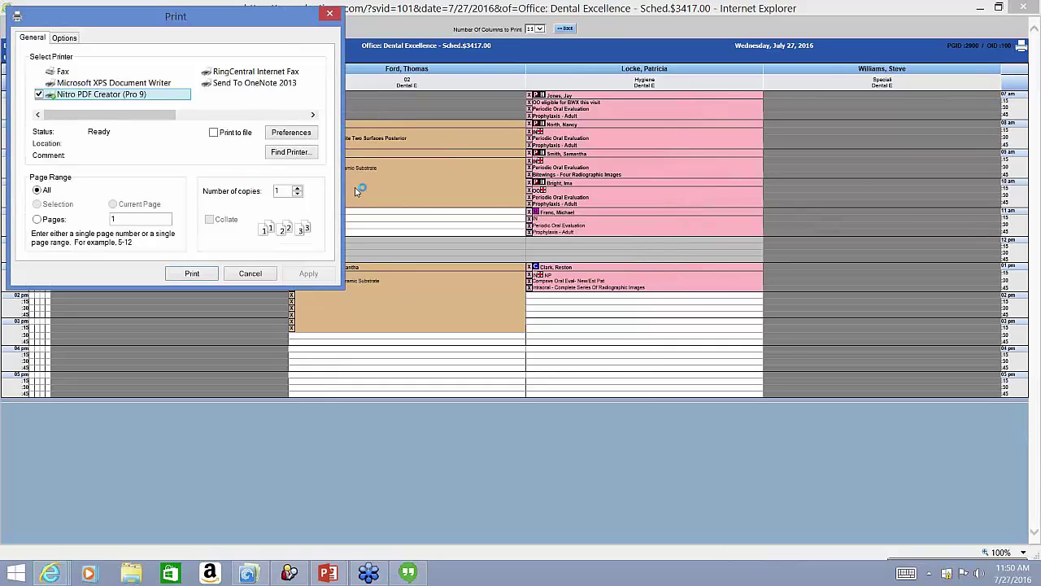
click(331, 15)
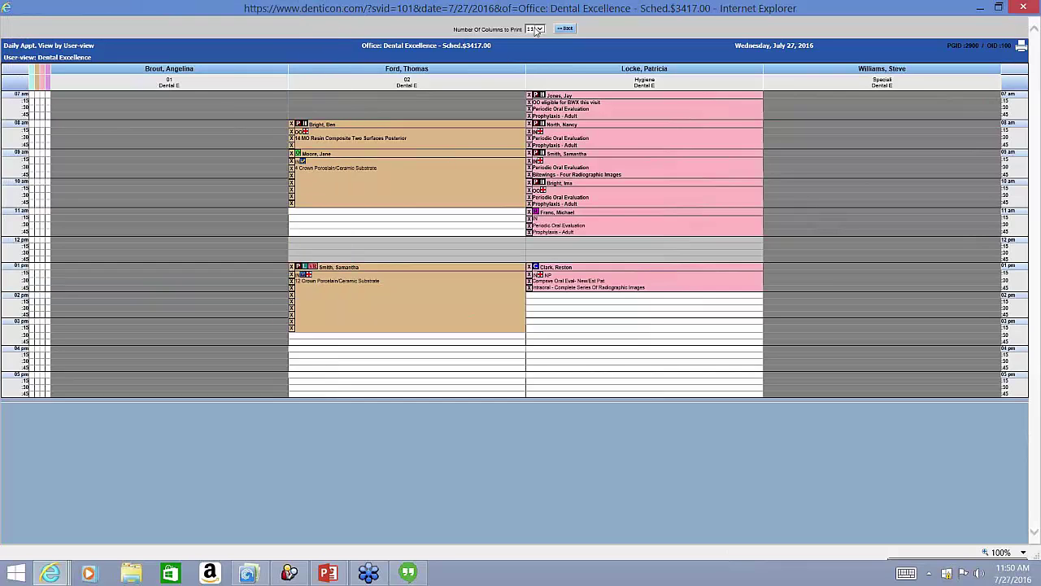
Return from the print view to the scheduler, accept the daily view and restore the Dental Excellence user view
click(567, 30)
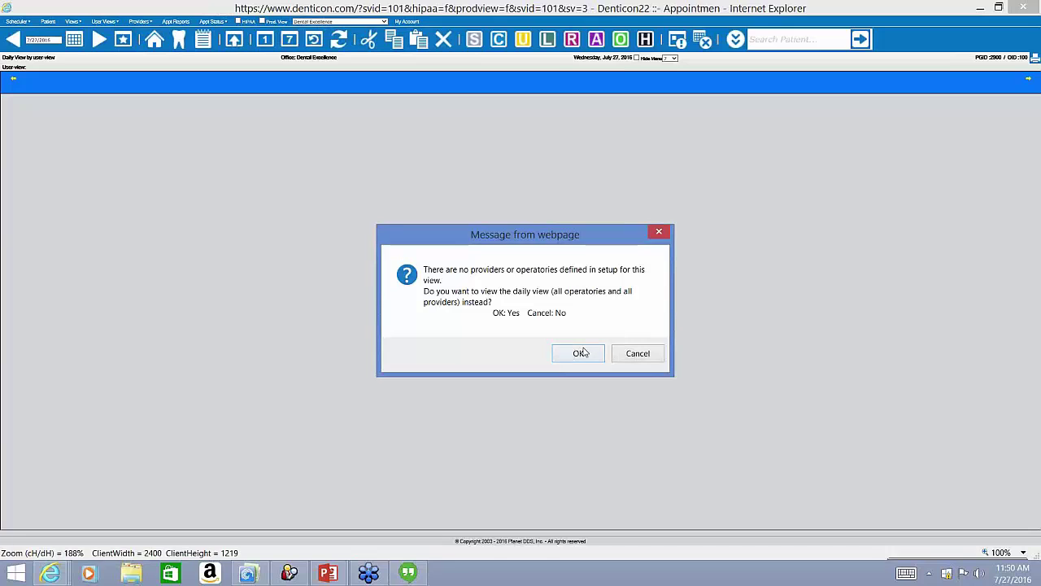
click(583, 352)
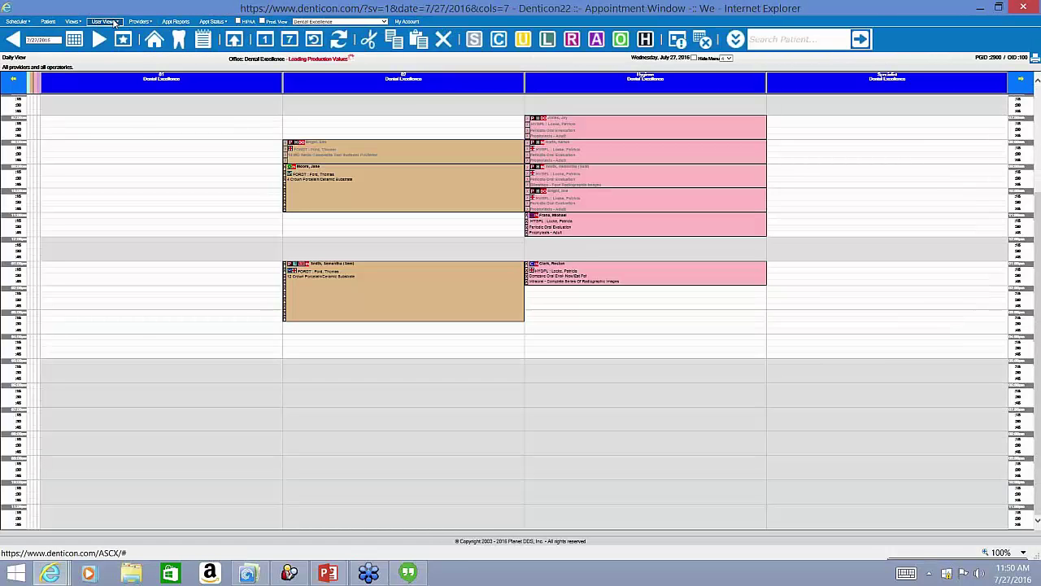
click(114, 23)
click(135, 40)
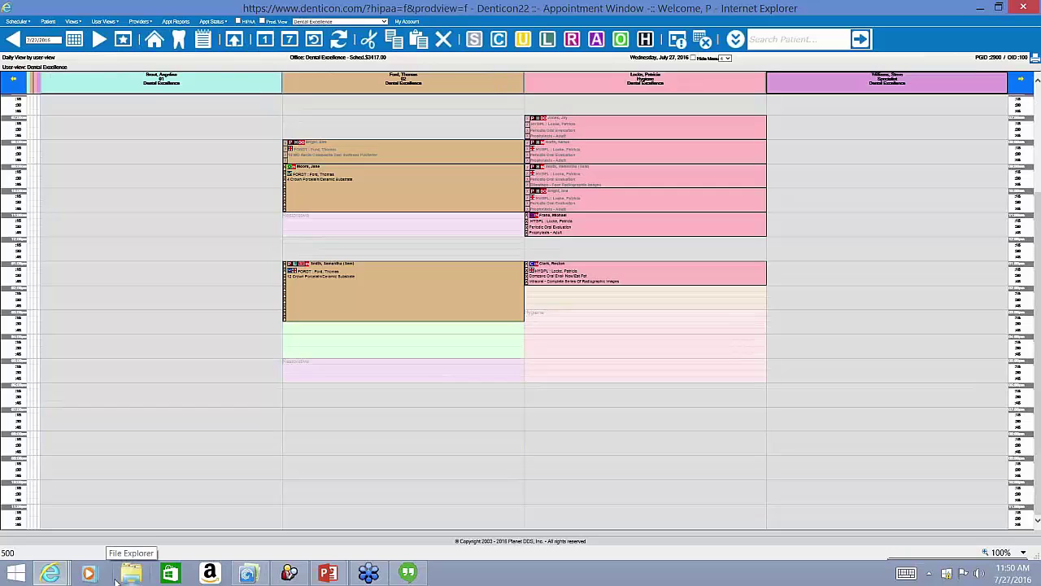
Switch back to the Appointment List reports page and bring up the Appointment Detail report preview
mouse_move(50, 574)
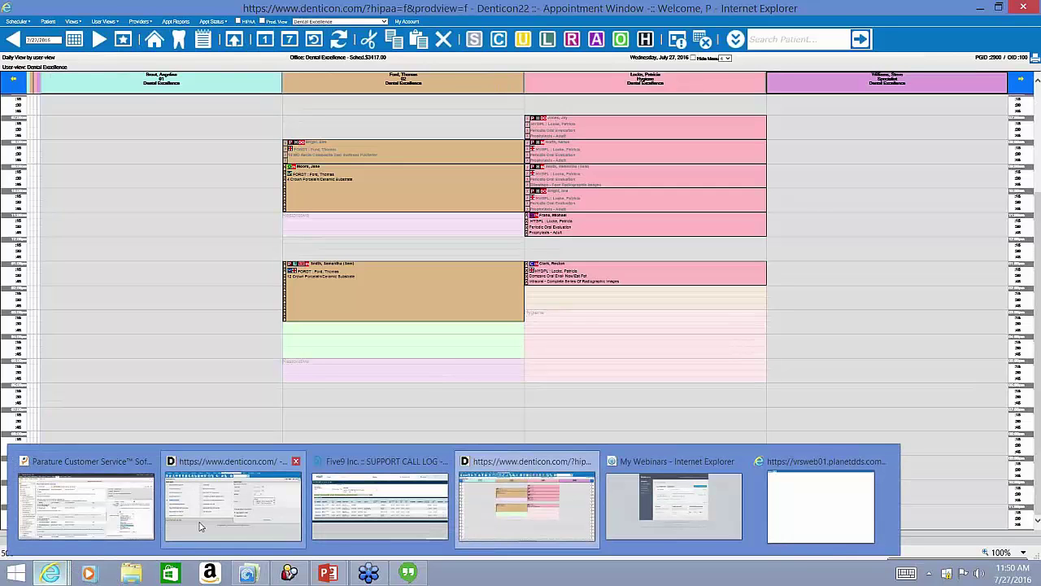
click(201, 527)
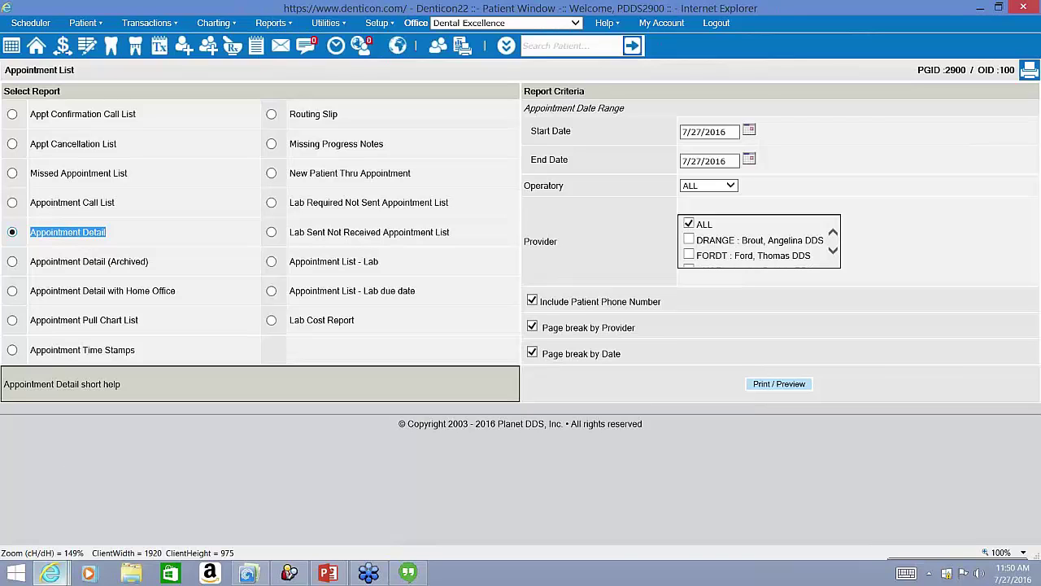
mouse_move(60, 577)
click(809, 502)
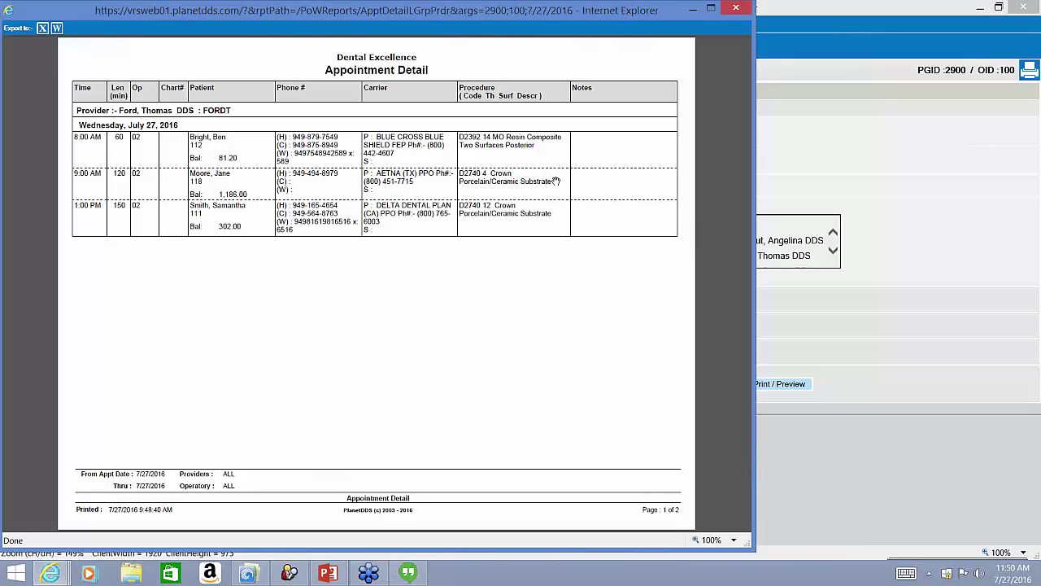
Close the Appointment Detail preview, then run the Daily Scheduled Production report from the daily reports and leave its preview
click(737, 8)
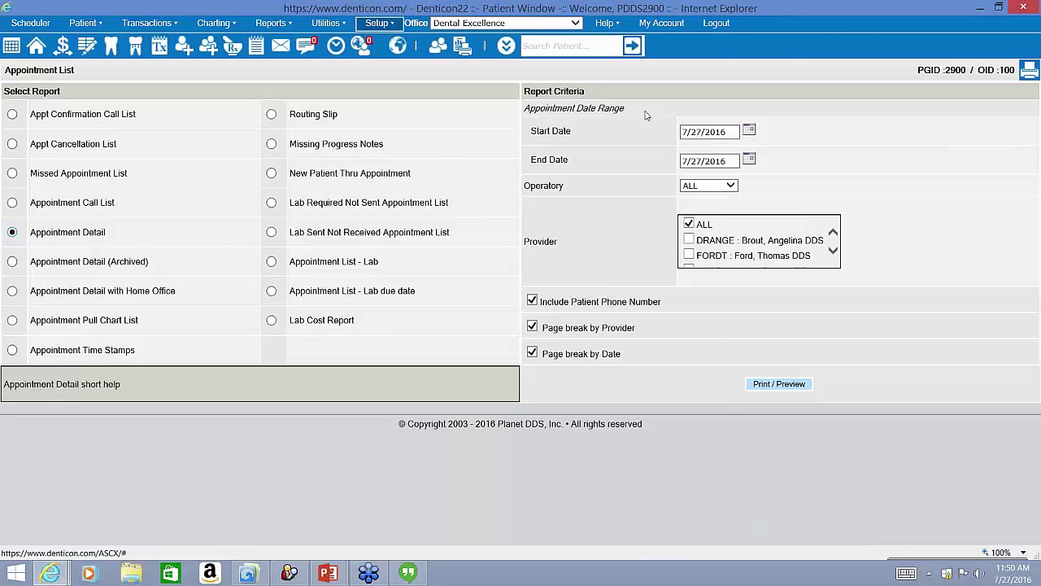
click(293, 24)
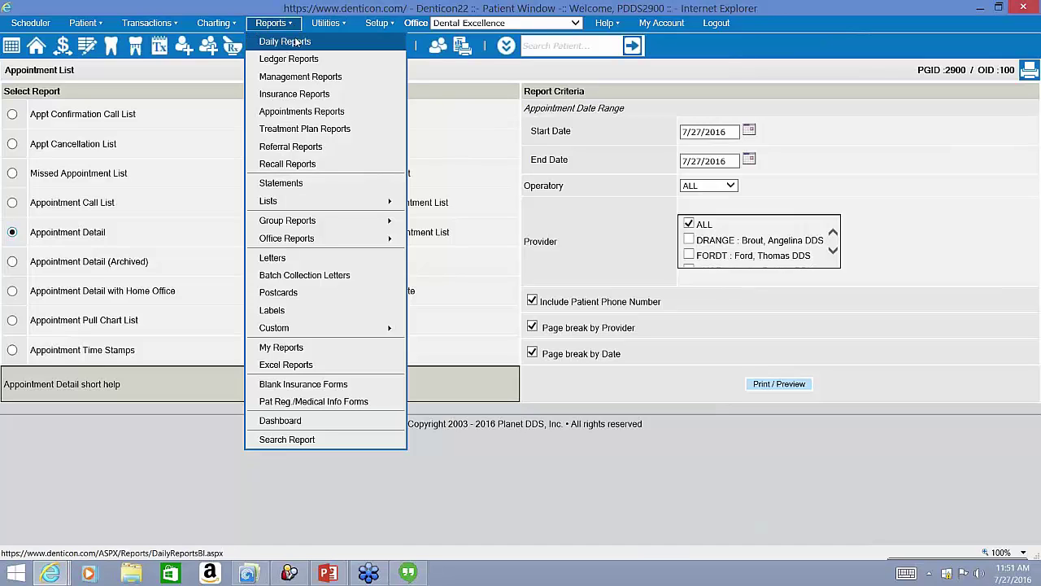
click(297, 42)
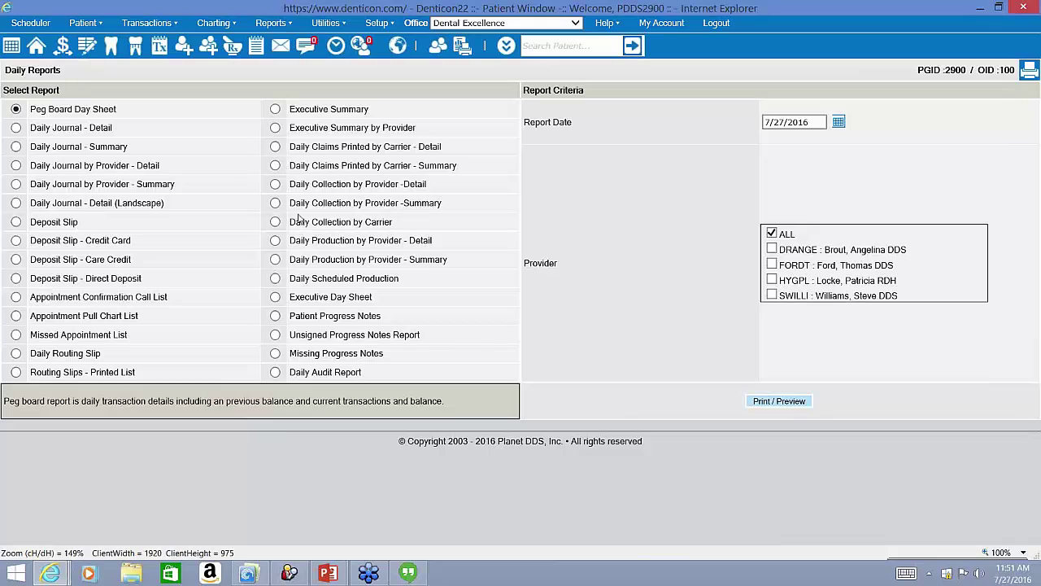
double_click(309, 278)
triple_click(309, 282)
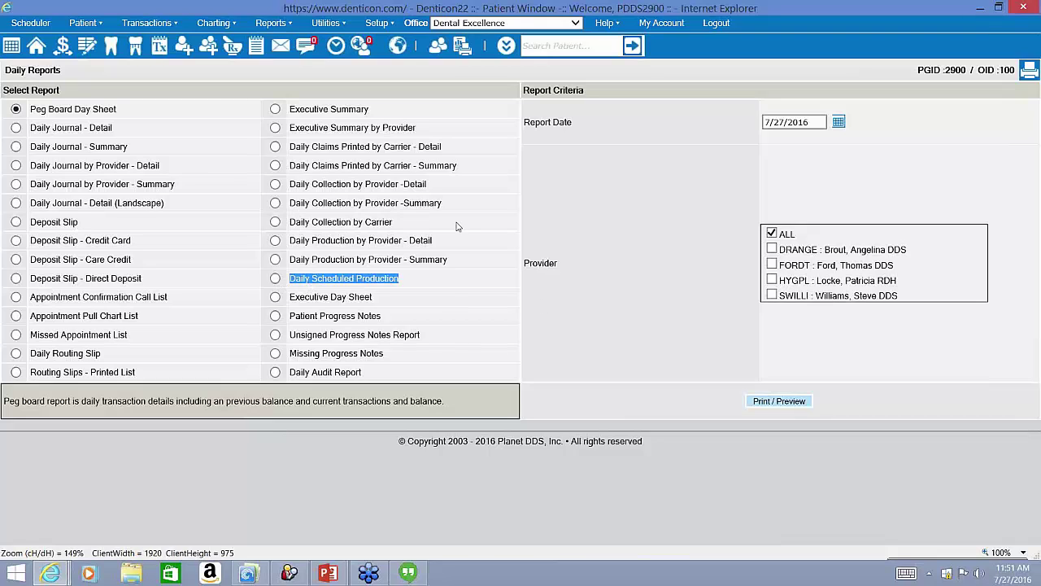
click(275, 279)
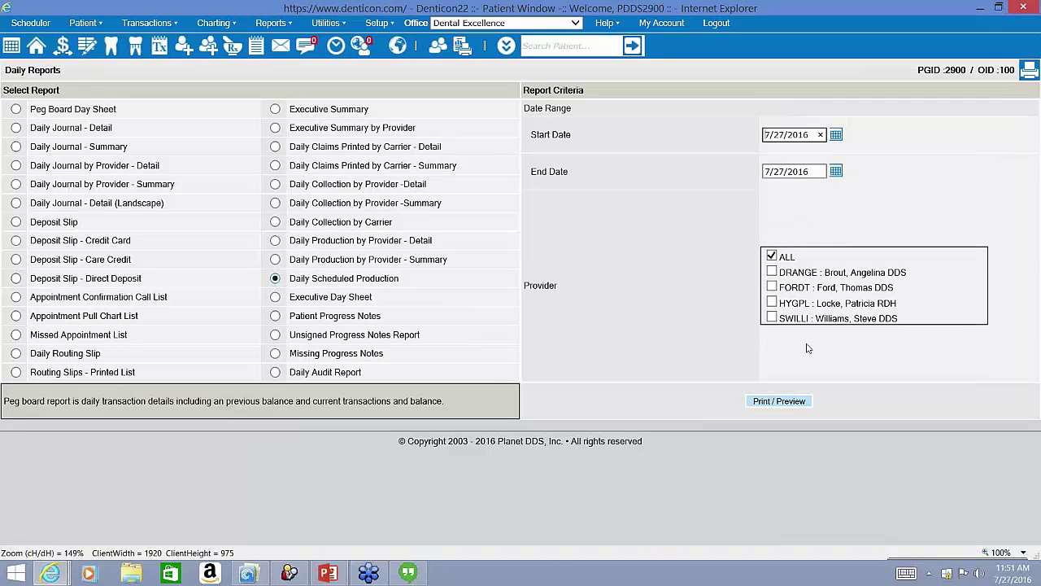
click(796, 402)
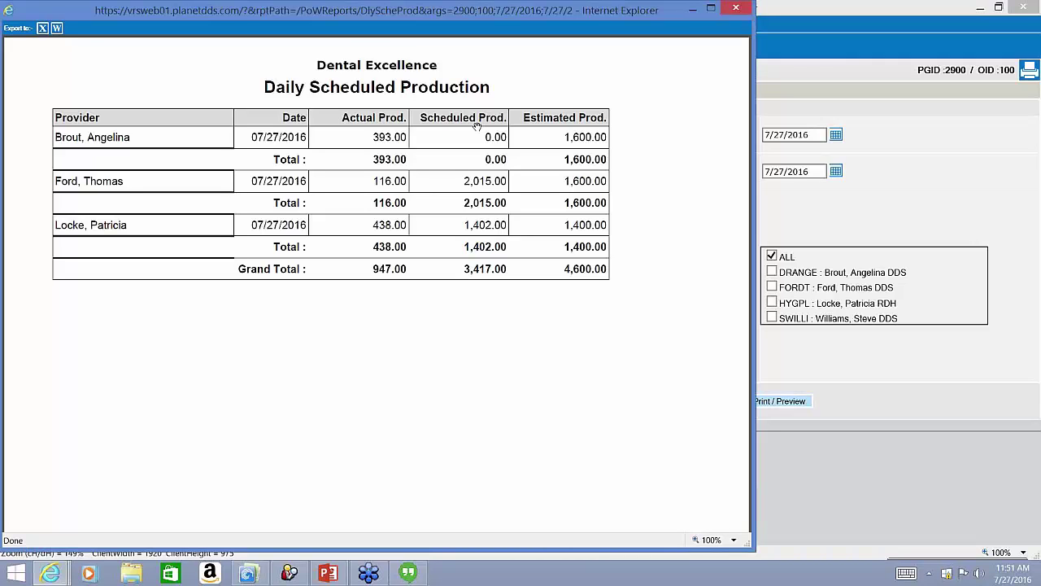
click(940, 166)
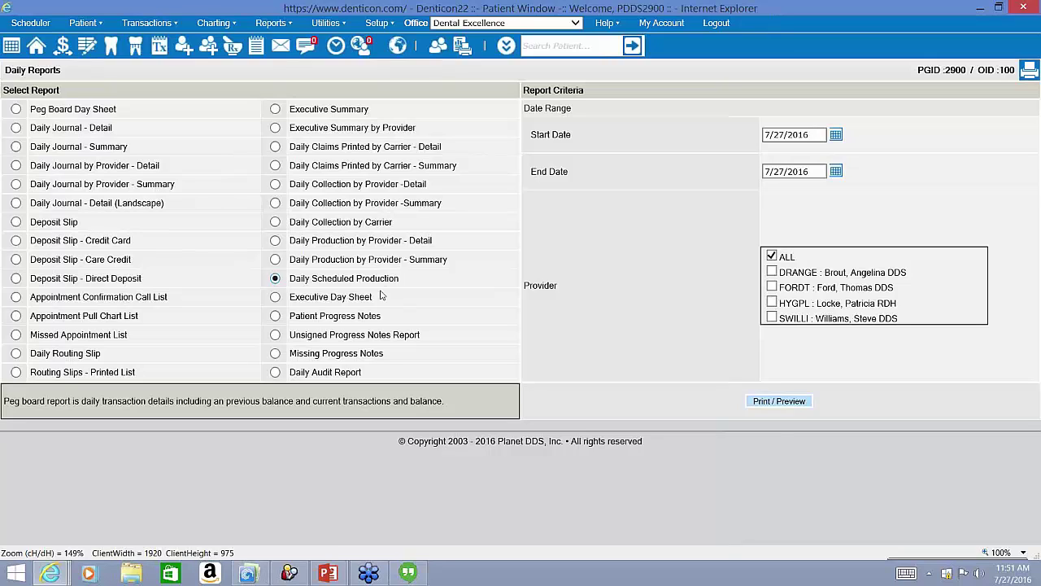
Run the Appointment Pull Chart List from the daily reports, sorted by appointment date, and return to the report page
click(16, 318)
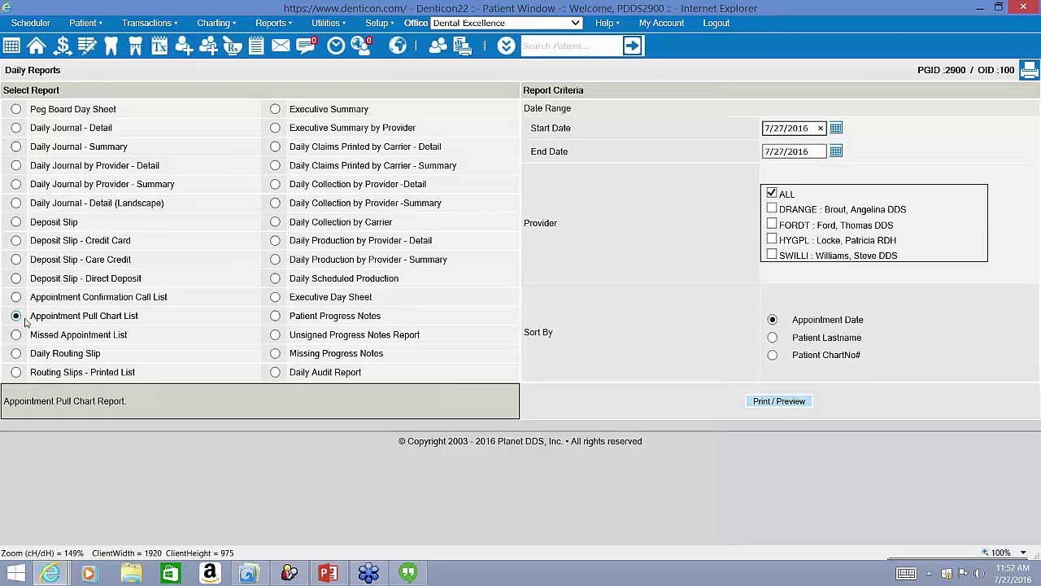
triple_click(33, 319)
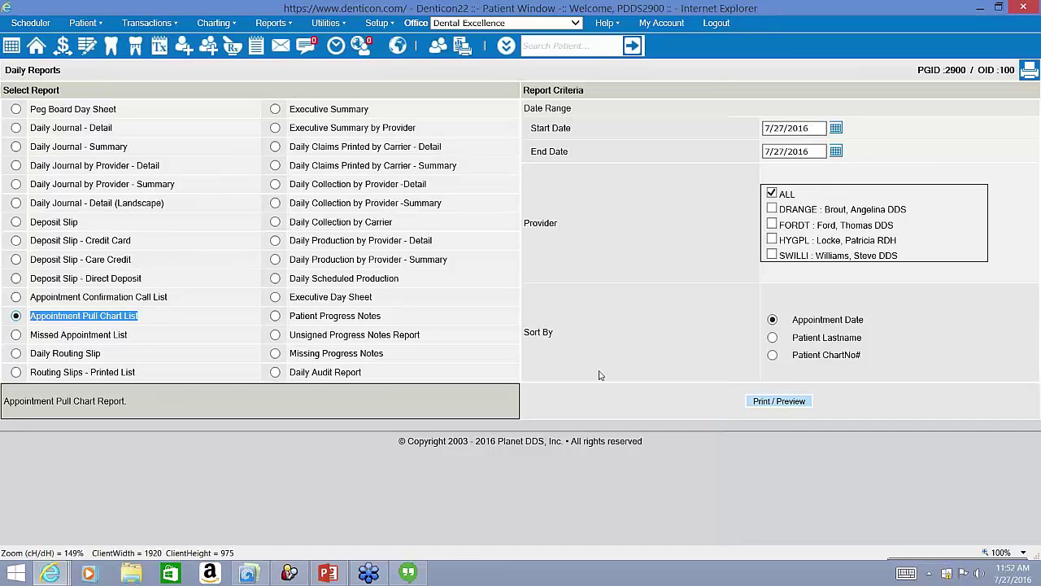
click(801, 407)
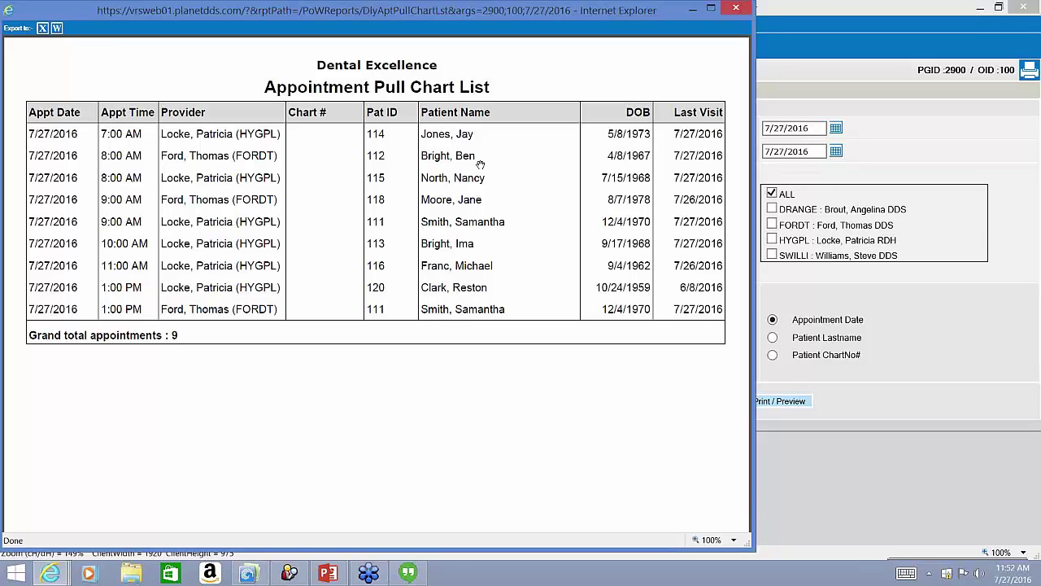
click(862, 46)
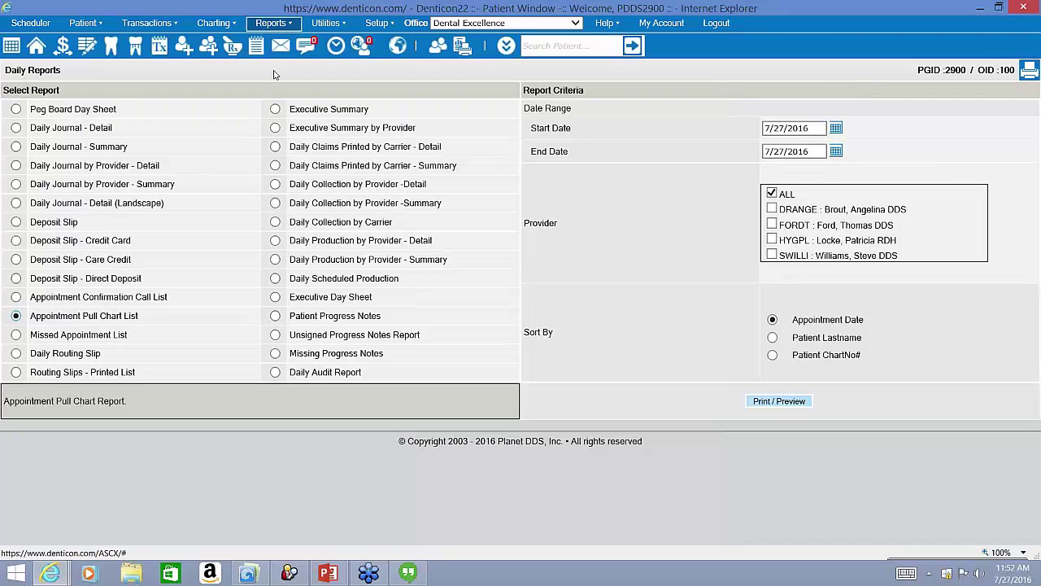
Open the appointments reports and select the Appointment Pull Chart List there
click(274, 23)
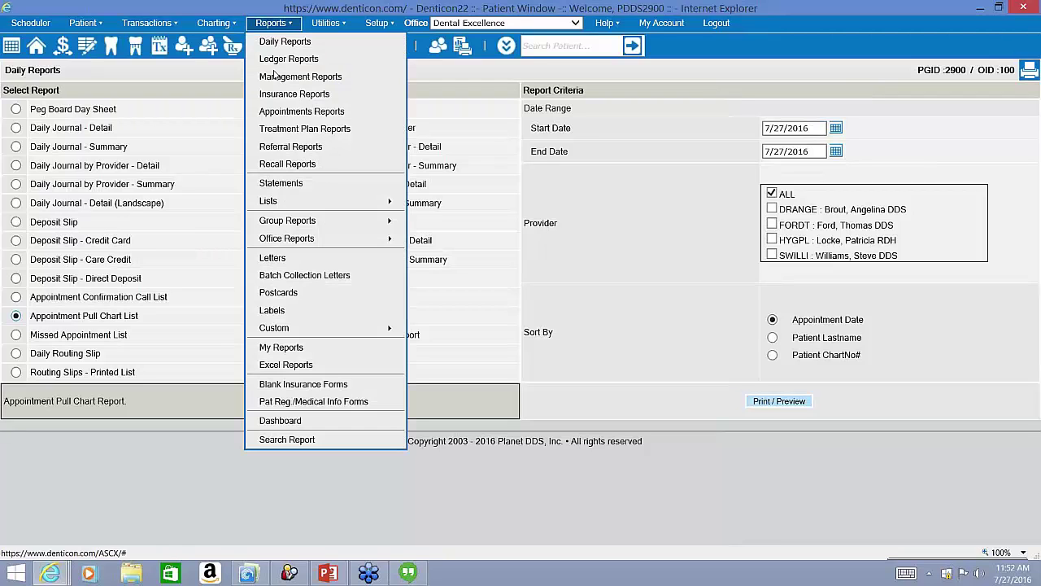
click(293, 111)
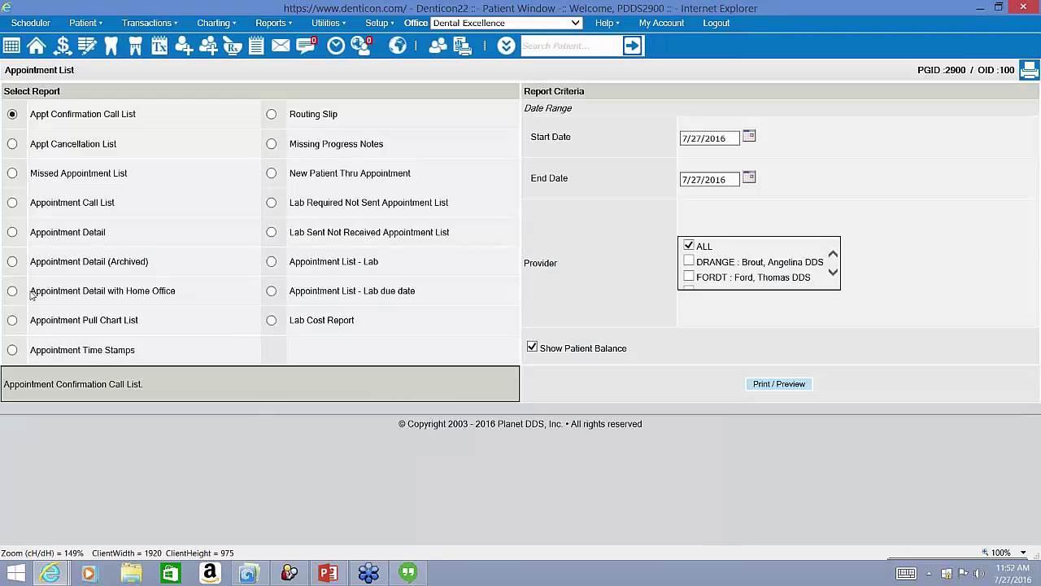
click(12, 319)
triple_click(43, 322)
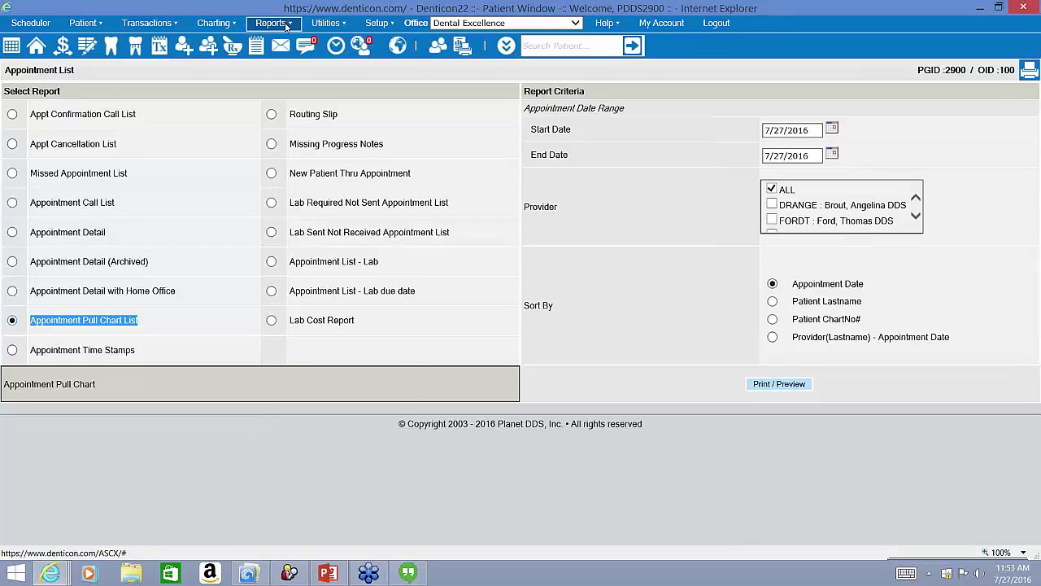
Run the Daily Journal by User - Detail report from My Reports, review its transactions and totals, and leave the preview
click(286, 24)
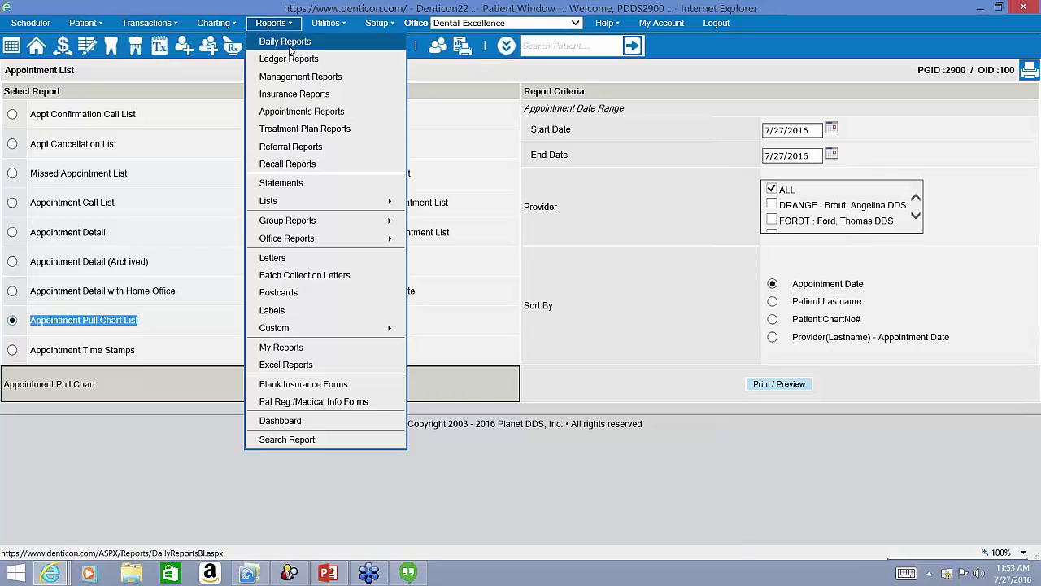
click(329, 348)
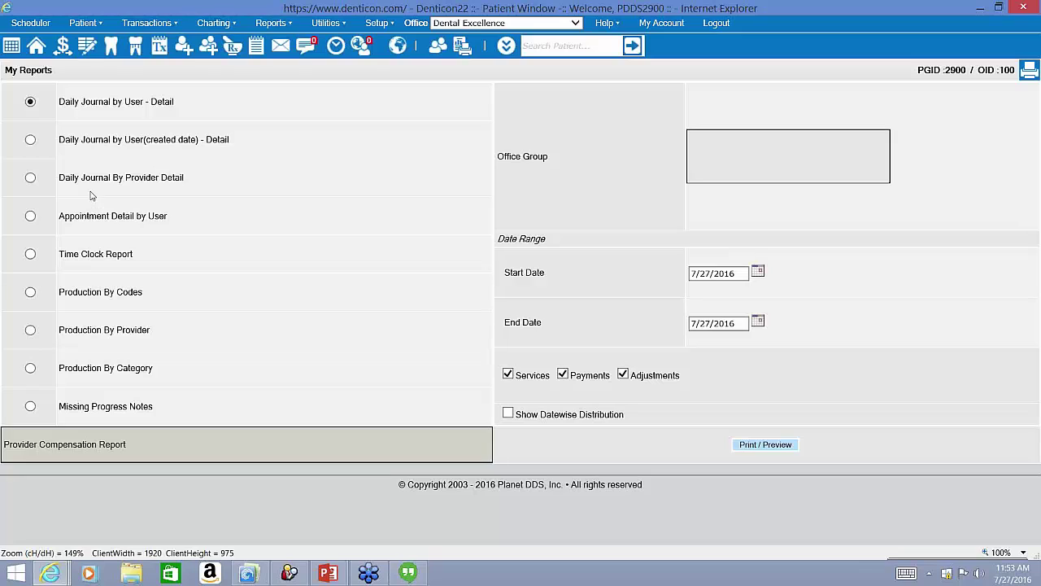
triple_click(84, 101)
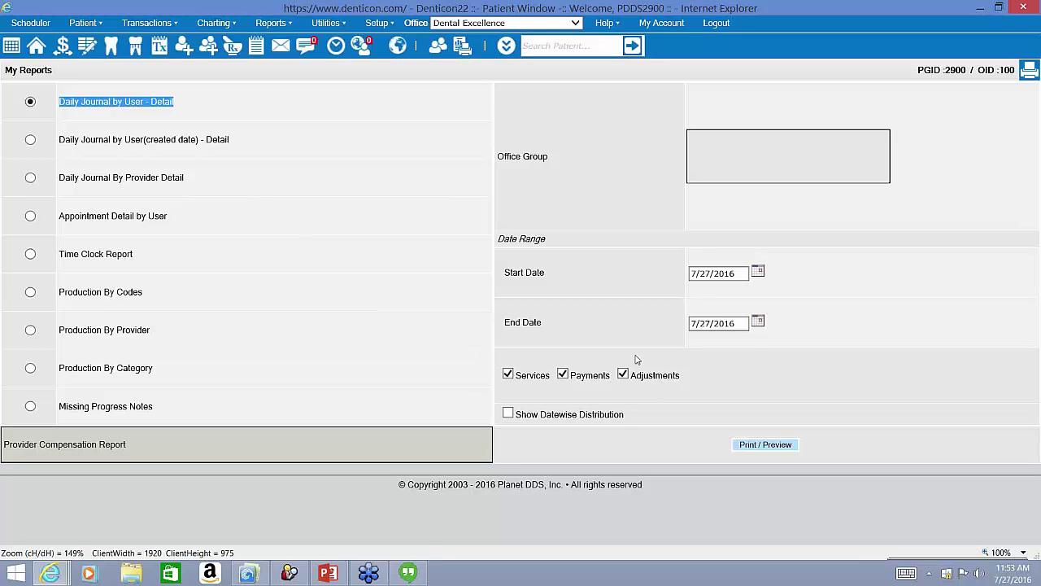
click(773, 448)
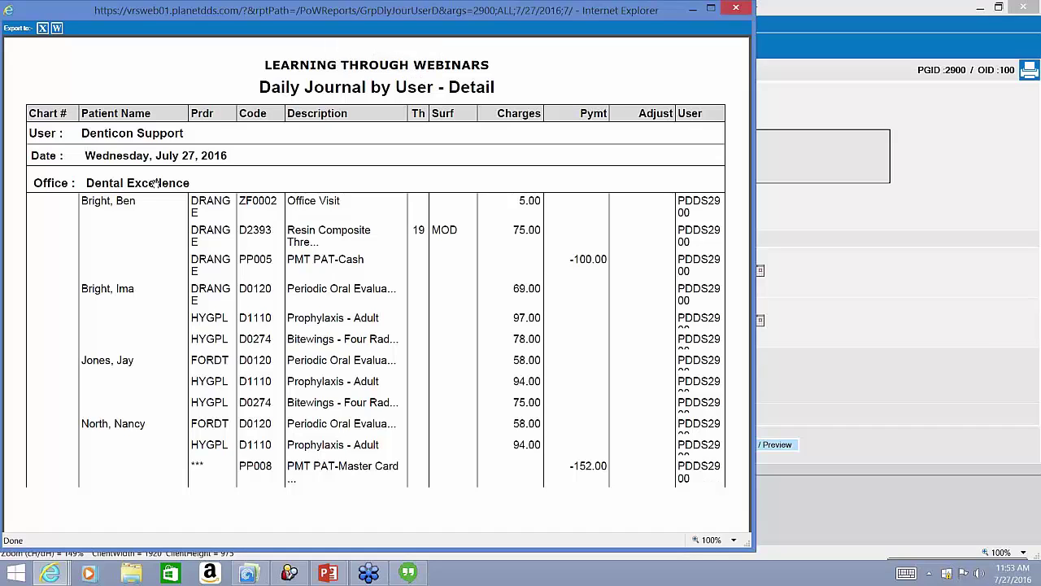
scroll(156, 194, down, 3)
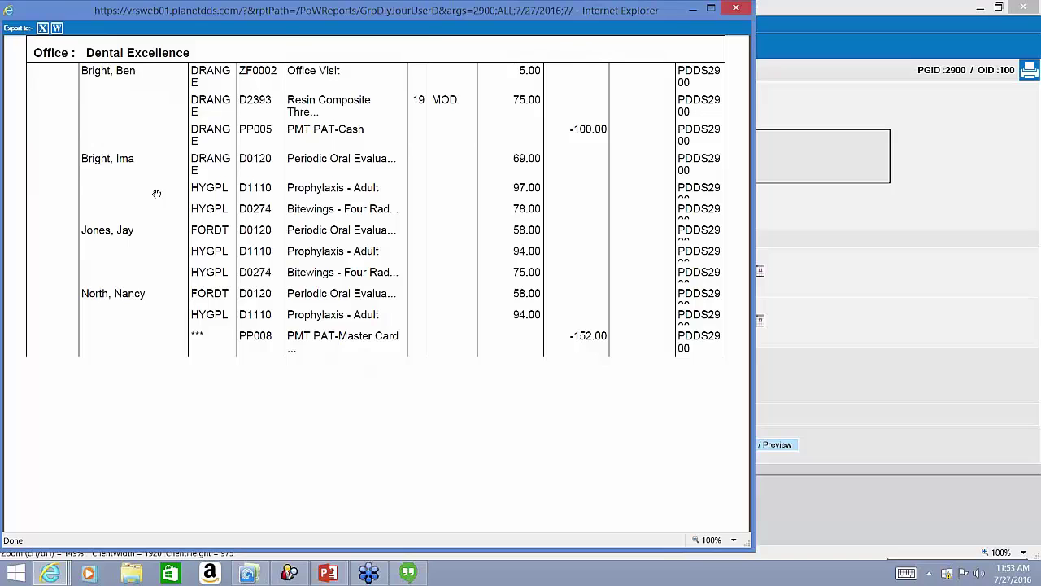
scroll(156, 193, down, 3)
scroll(156, 194, down, 5)
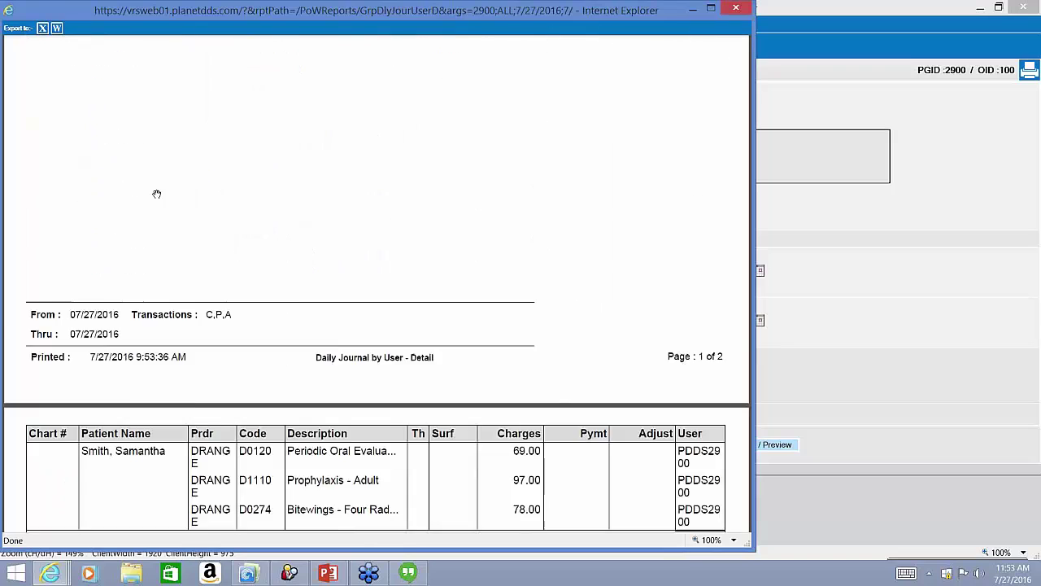
scroll(156, 194, down, 4)
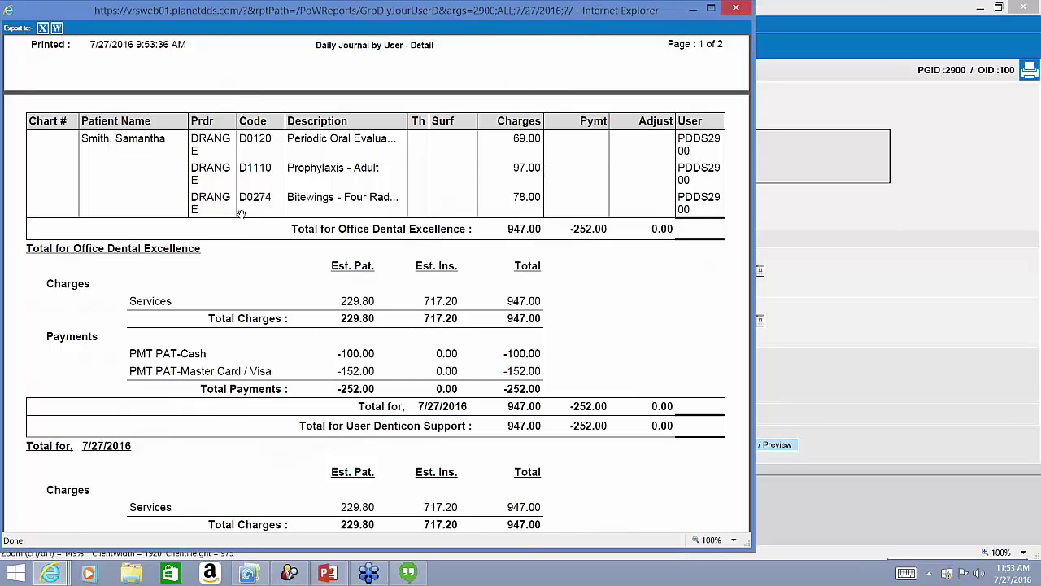
click(850, 237)
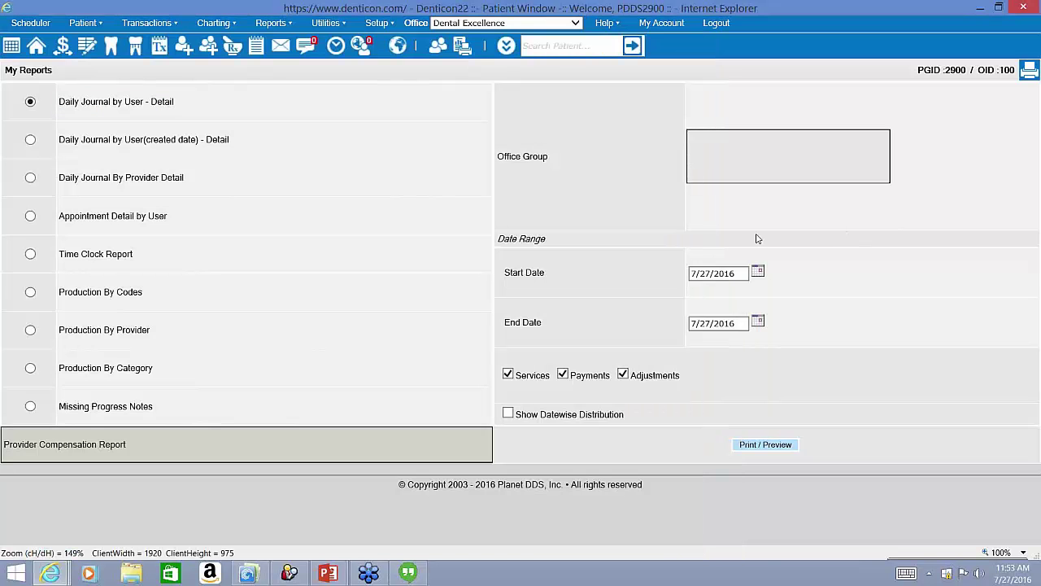
Run the Appointment Detail by User report by created-on date, including cancelled appointments and patient phone numbers, and leave the preview
click(30, 216)
triple_click(54, 218)
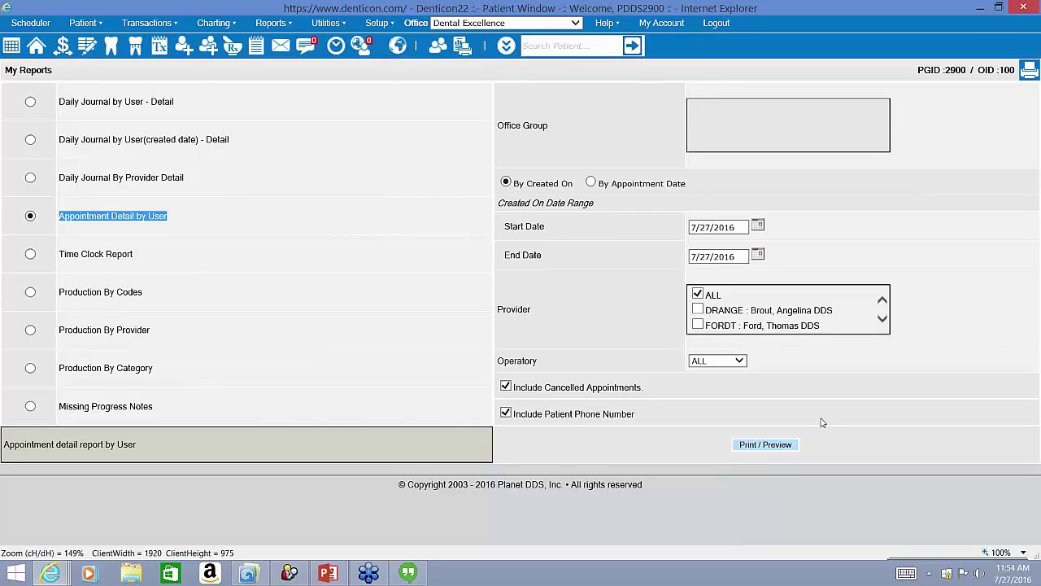
click(779, 446)
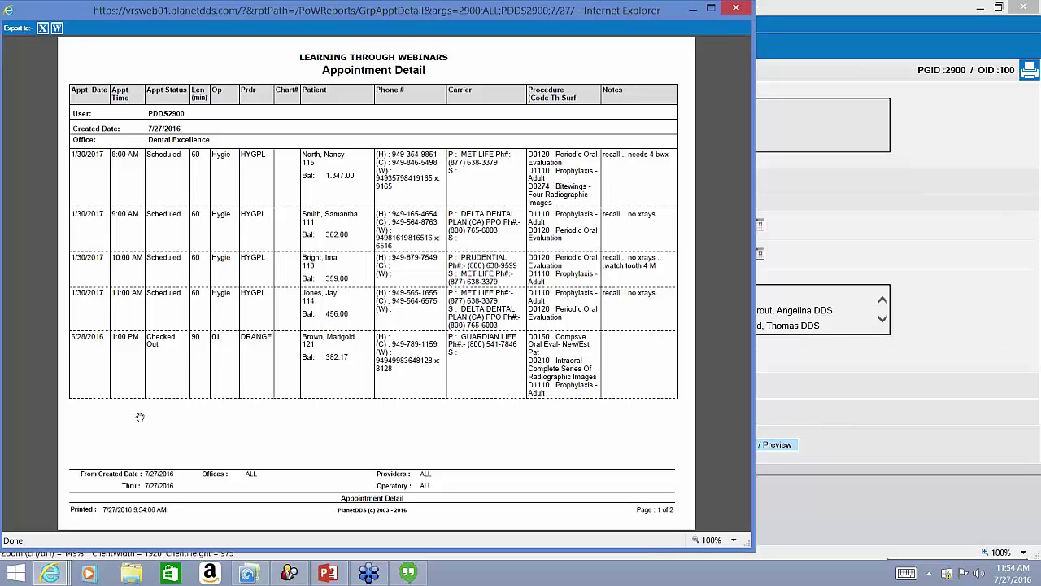
click(788, 375)
Run the Next Appointment Booked Report (Excel) from the Hawaii Family Dental office reports for all offices and open the file in Excel
click(273, 24)
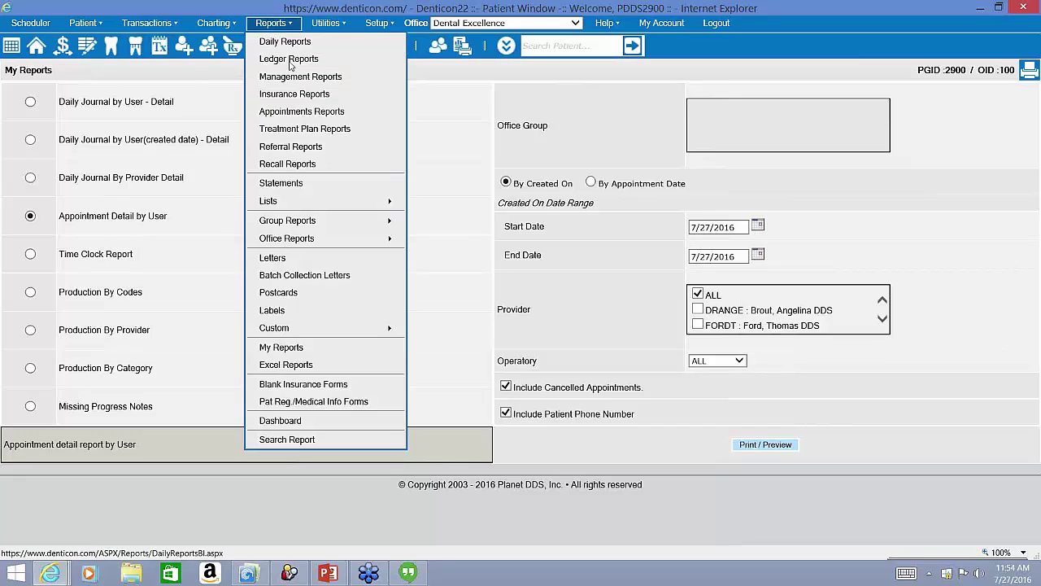
mouse_move(322, 237)
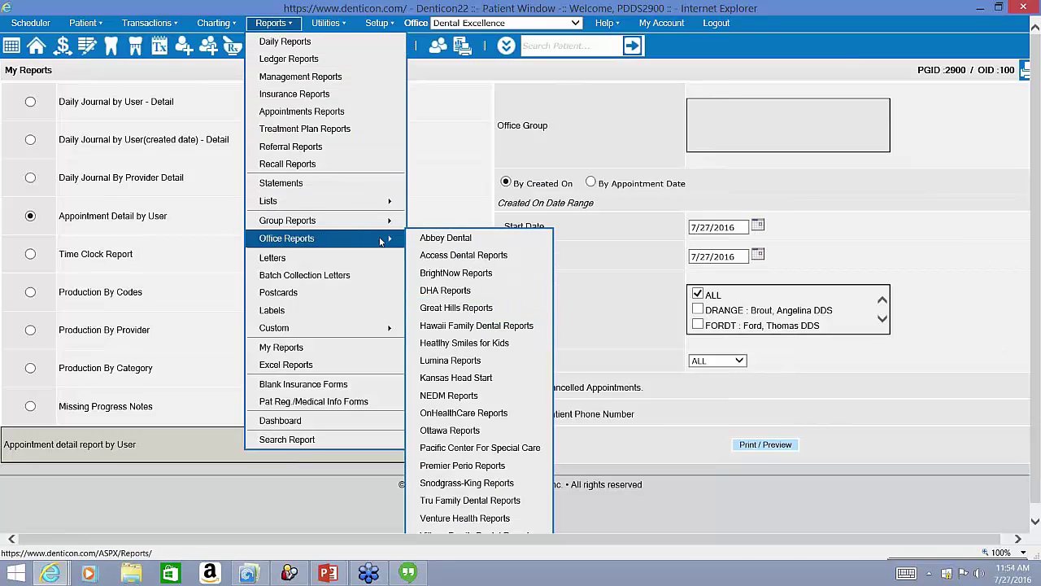
click(432, 327)
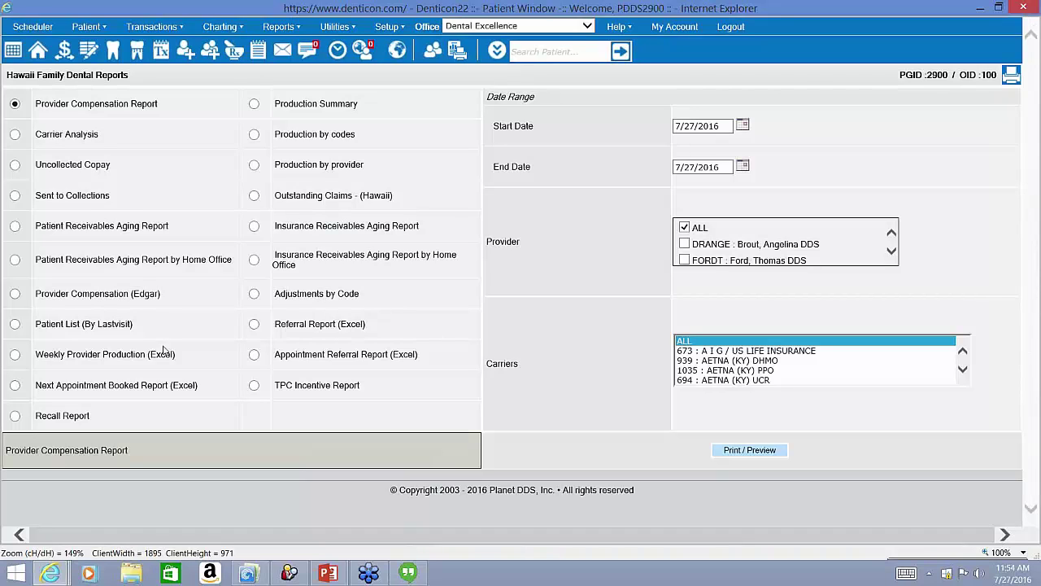
click(15, 384)
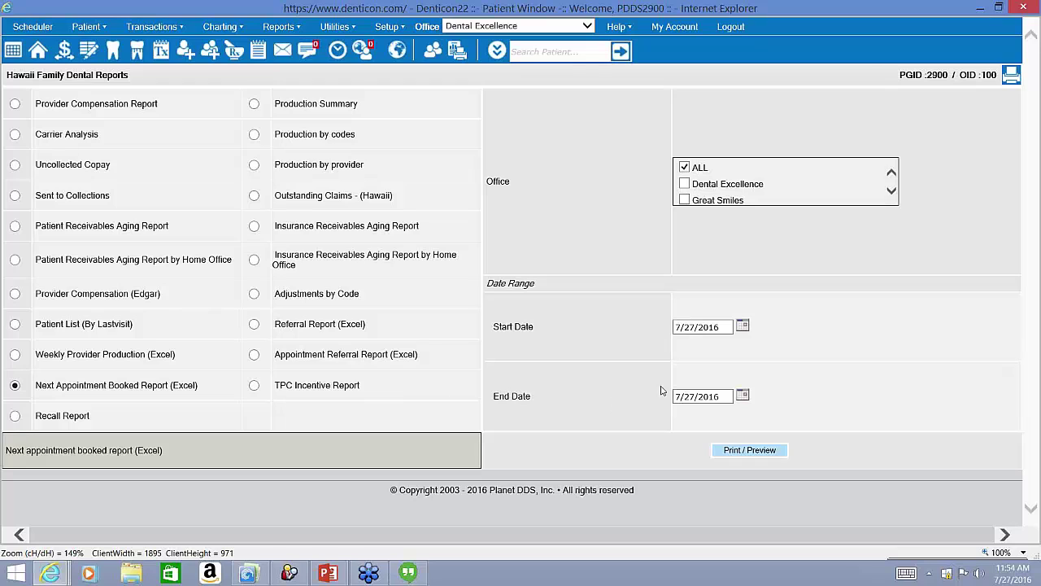
click(780, 456)
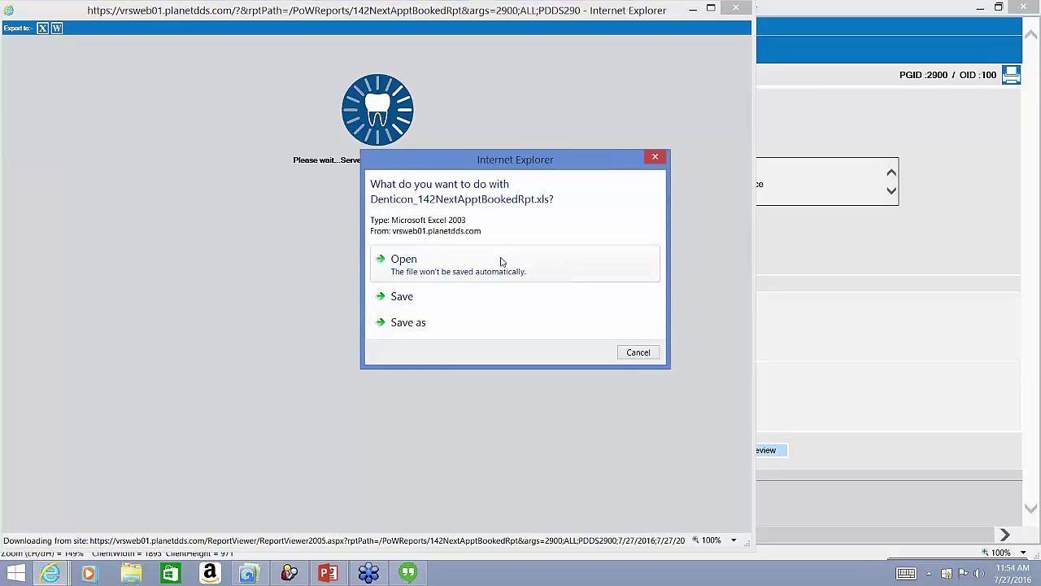
click(502, 261)
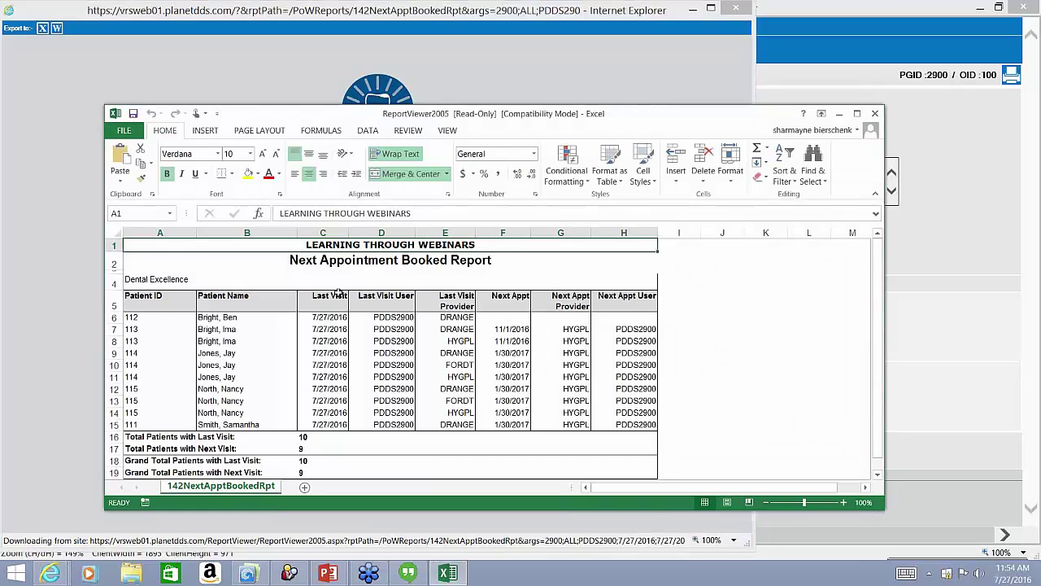
Point out the office name row in the Next Appointment Booked workbook, close it without saving and close the report viewer window
double_click(173, 281)
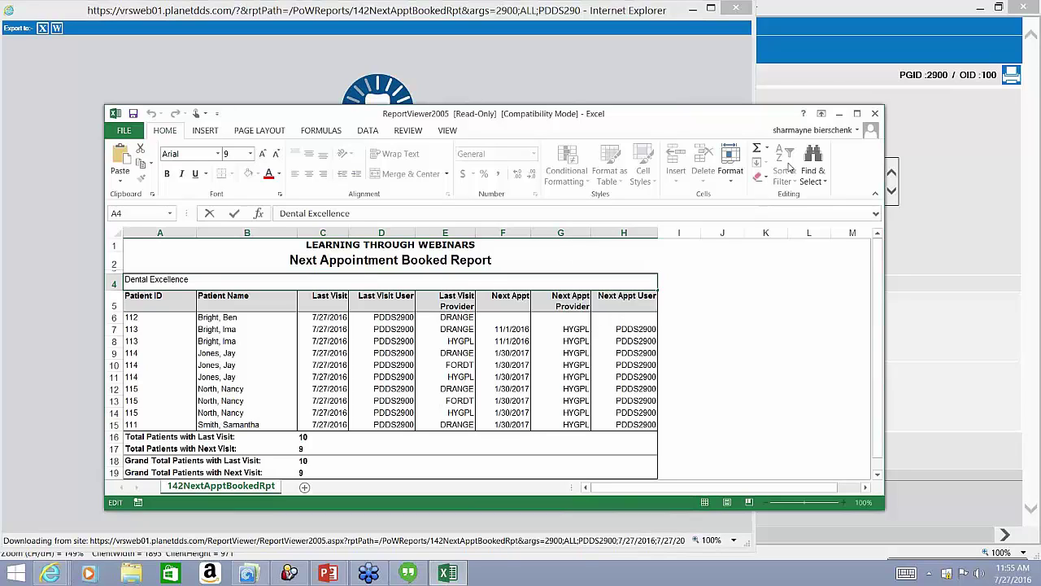
click(875, 113)
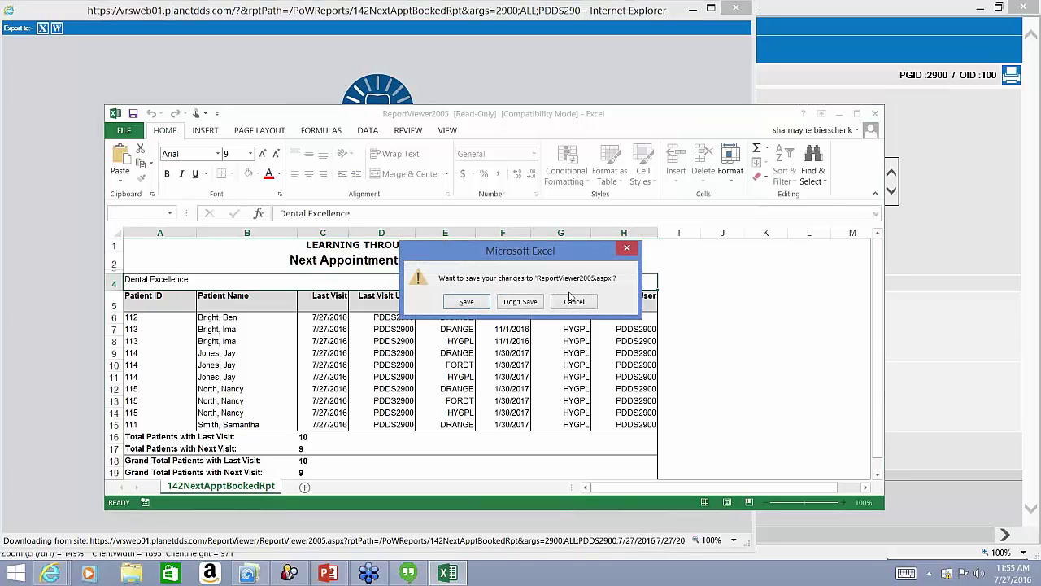
click(531, 303)
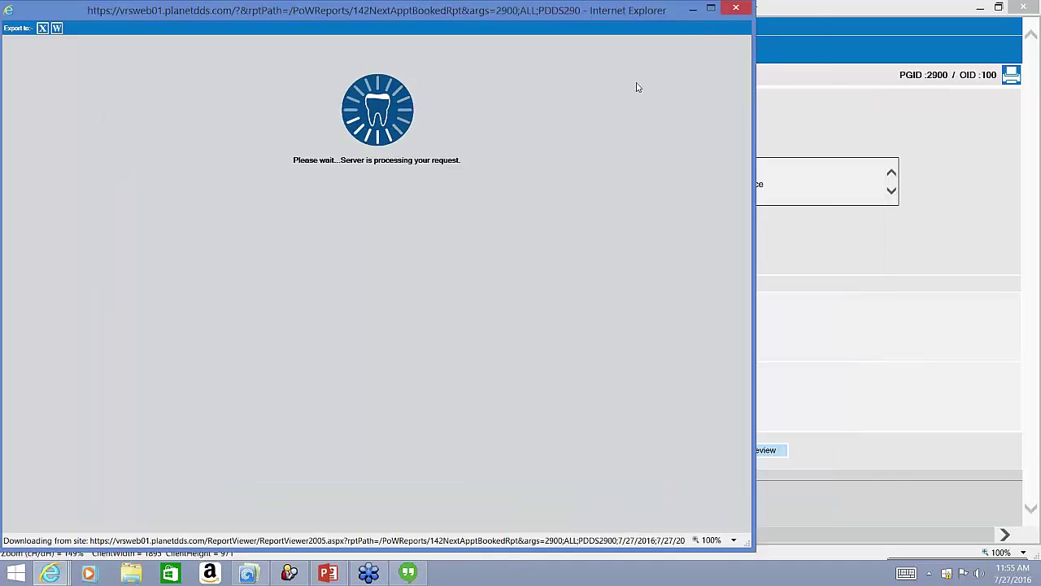
click(735, 8)
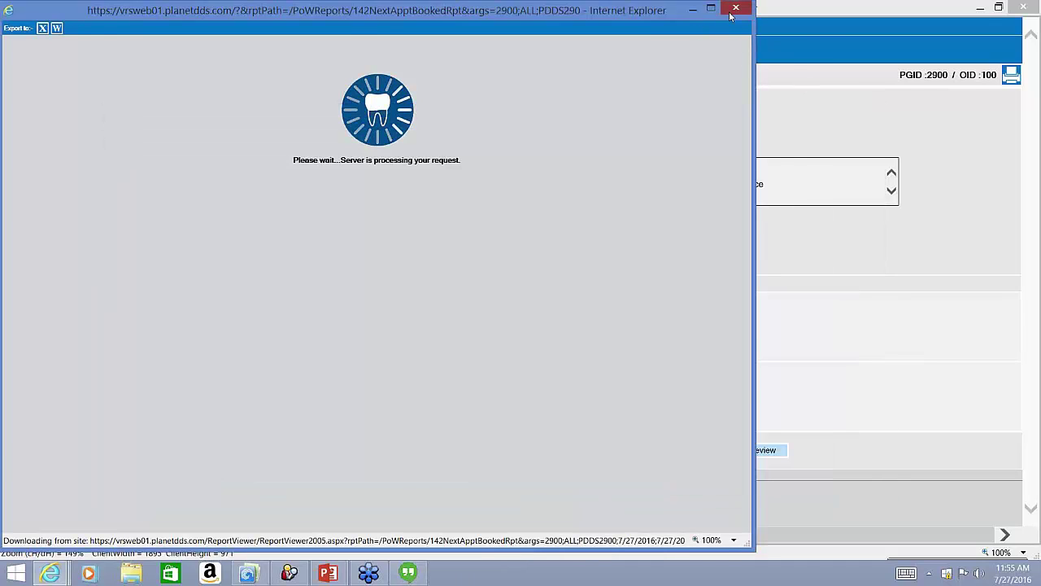